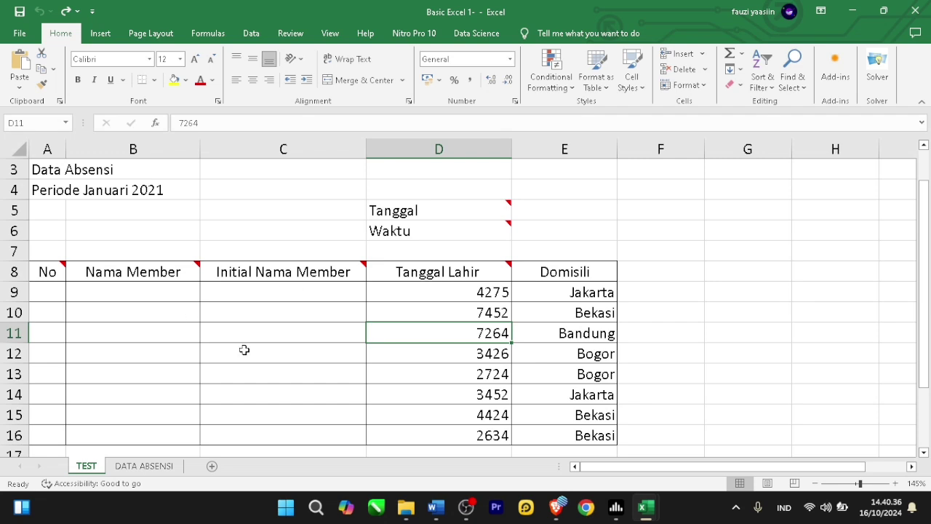
Step: Begin a TEXT formula in cell E5 beside Tanggal, using DATE(2021;3;9) as its value
left_click(281, 356)
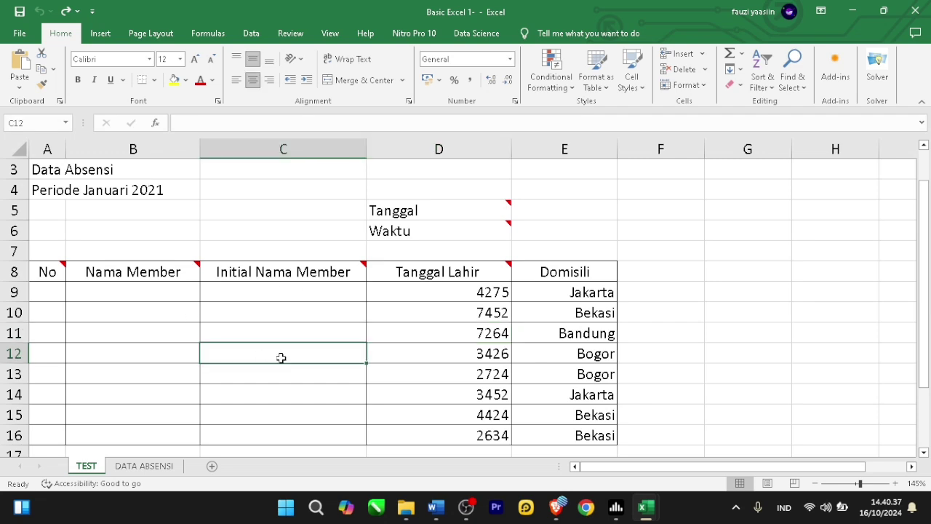
left_click(446, 210)
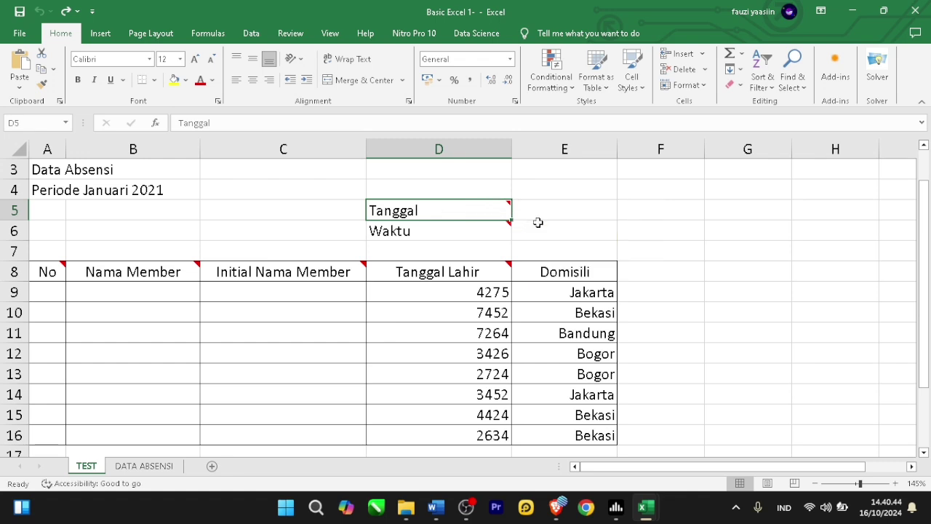
left_click(520, 206)
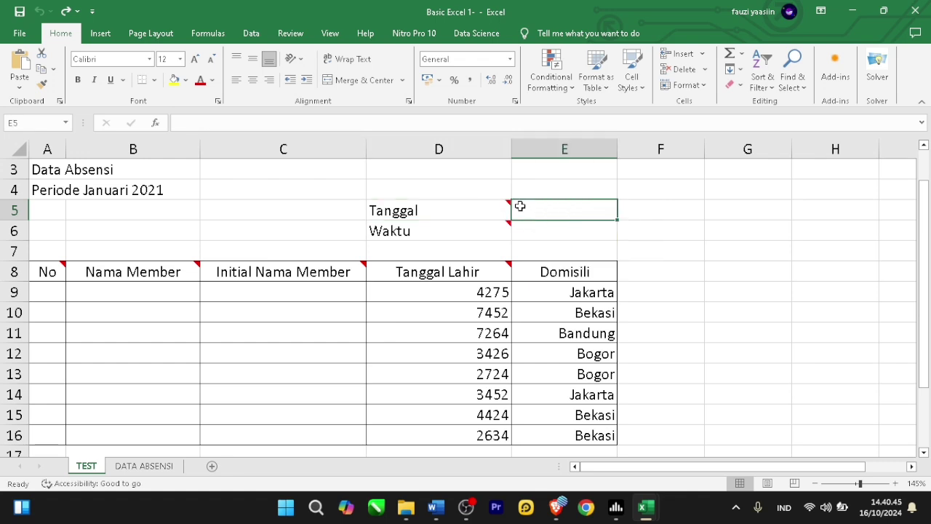
left_click(331, 123)
type("=")
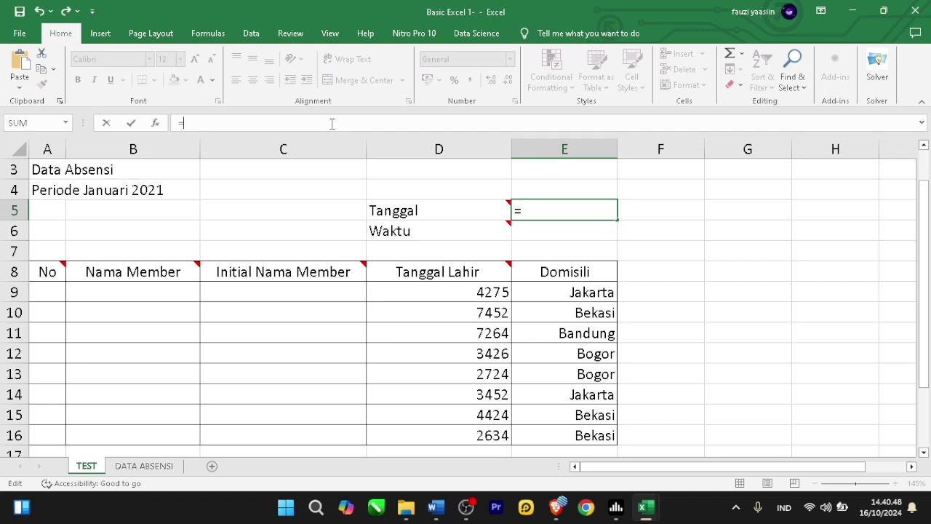
type("TEXT")
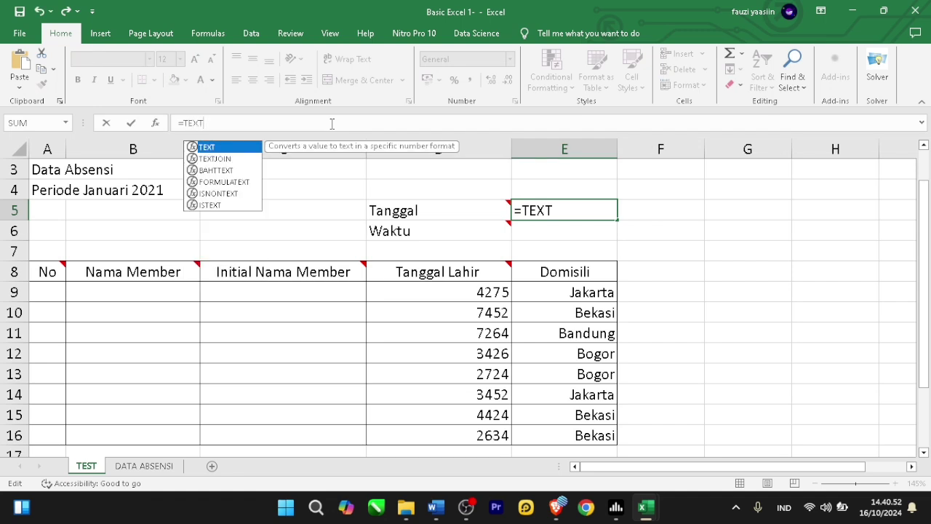
type("(")
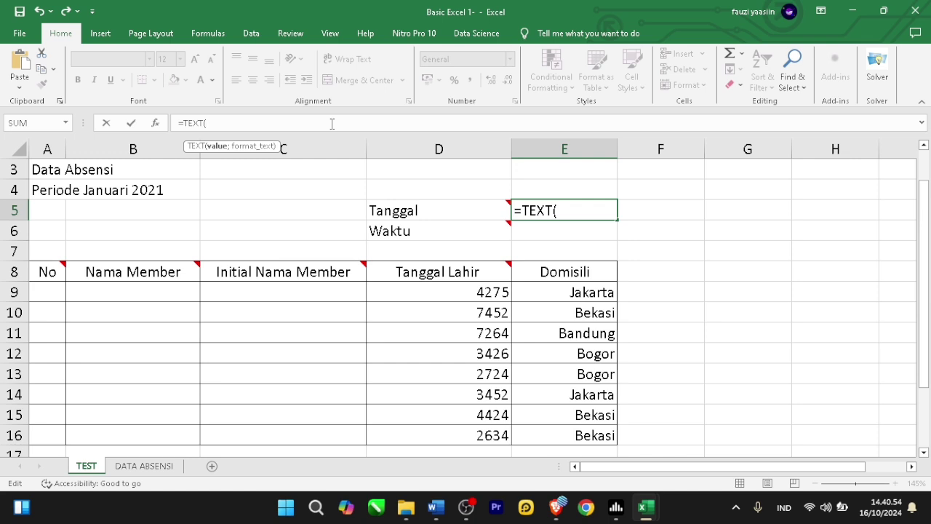
type("DATE")
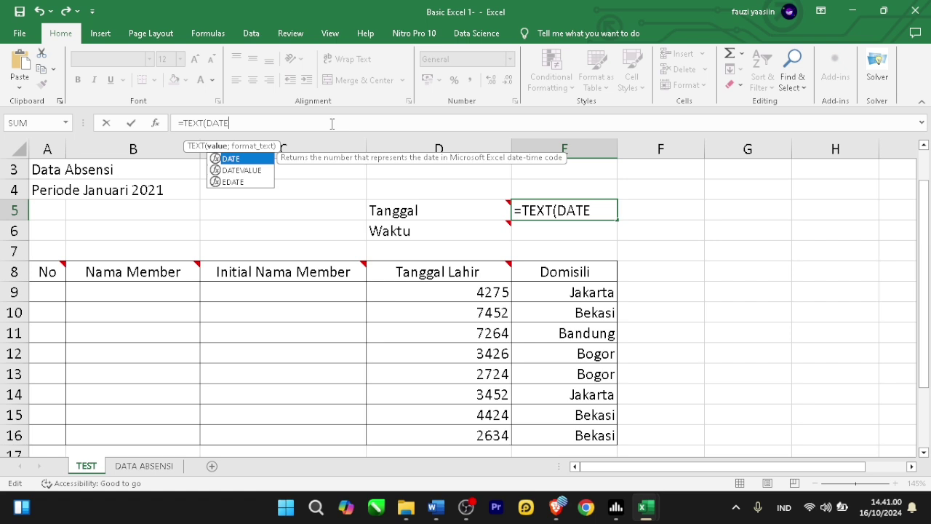
mouse_move(441, 205)
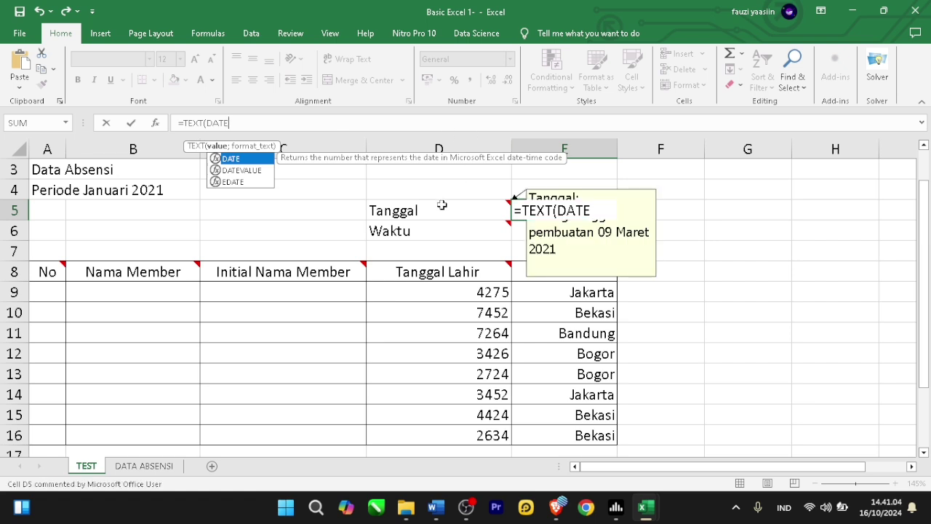
type("(")
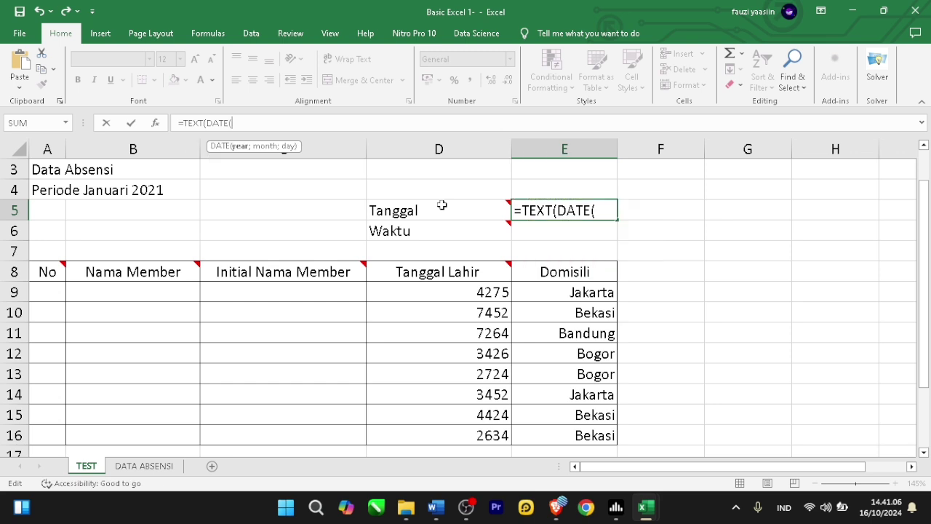
type("2021")
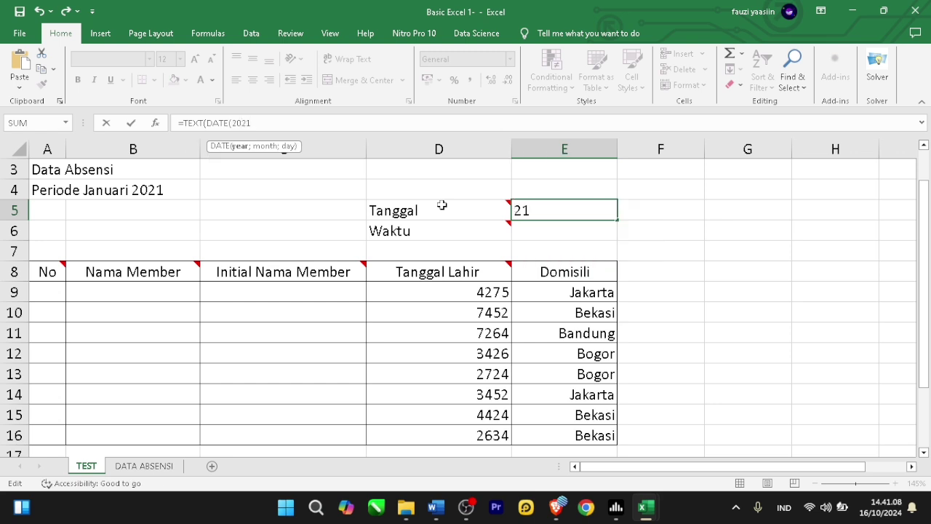
type(";3;")
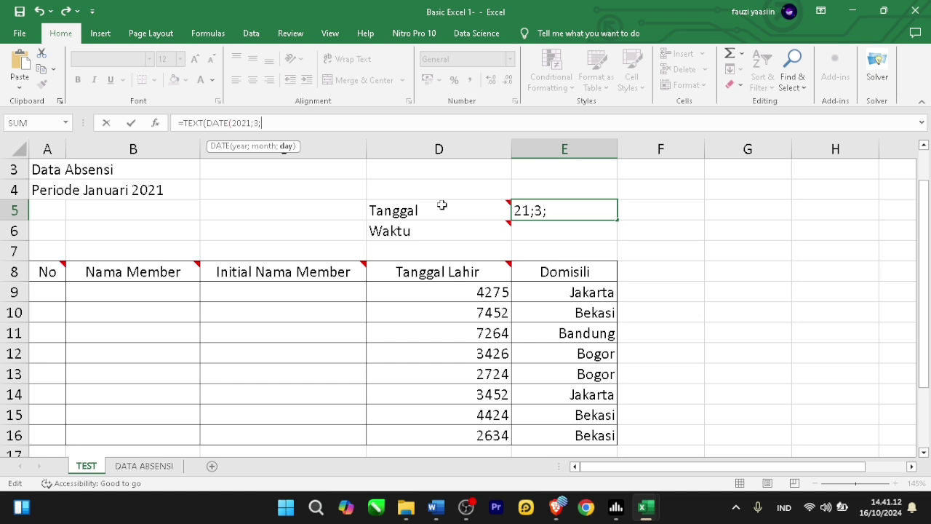
type("9)")
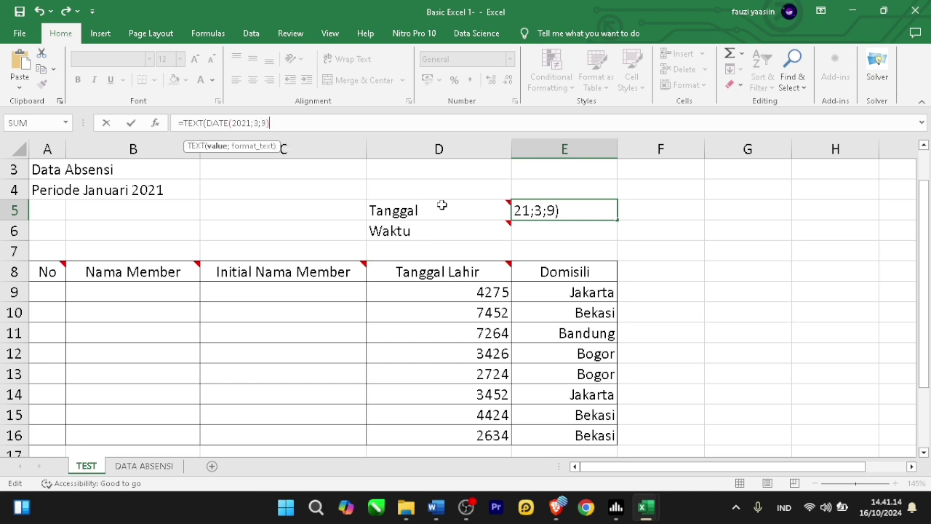
Step: Complete the Tanggal formula with the date format "DD MMMM YYYY" and enter it
type(";")
type("\"DD")
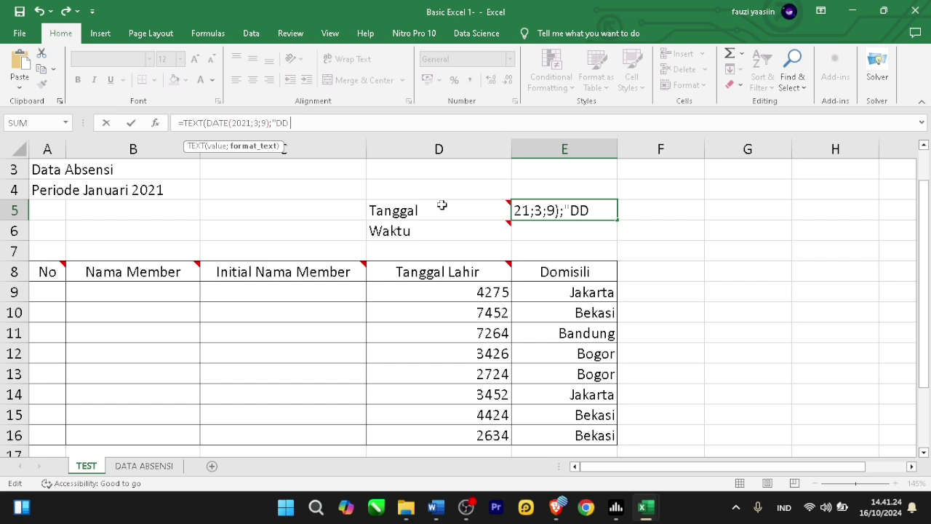
type(" MMMM")
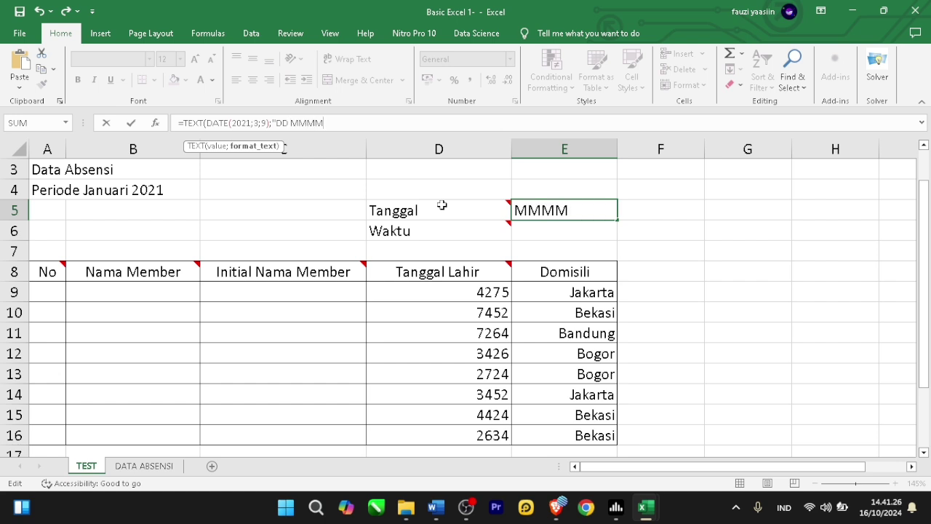
type(" YYYY")
type(")")
key("Return")
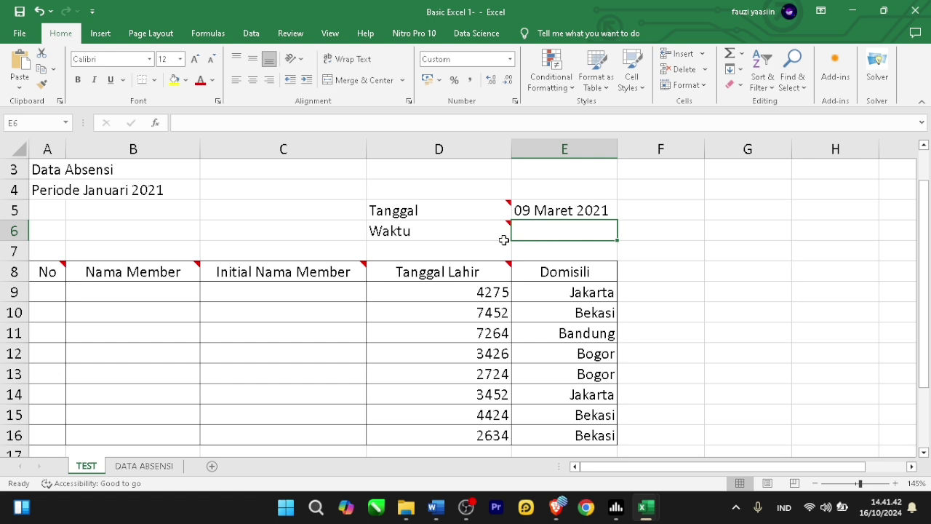
Step: Enter the formula =TIME(10;0;0) in cell E6 beside Waktu
mouse_move(466, 230)
type("#")
key("BackSpace")
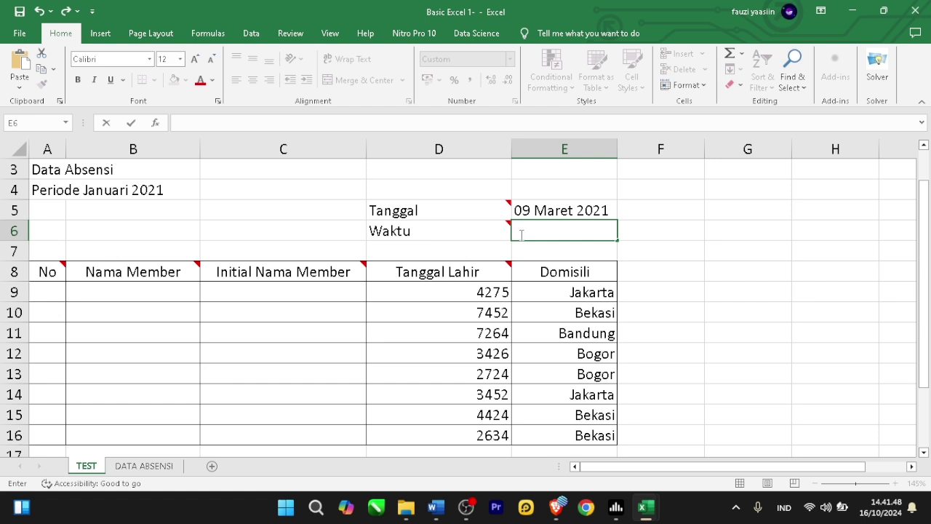
type("=TIME(")
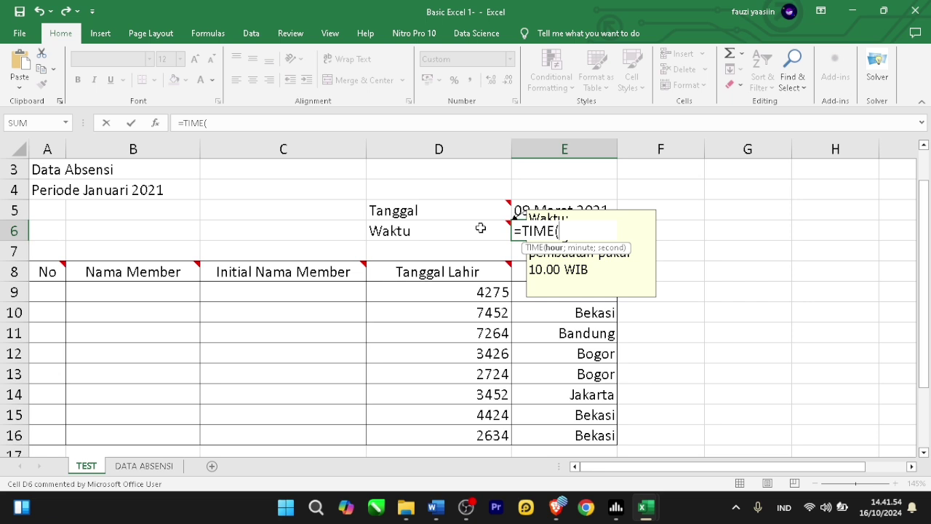
type("10;1")
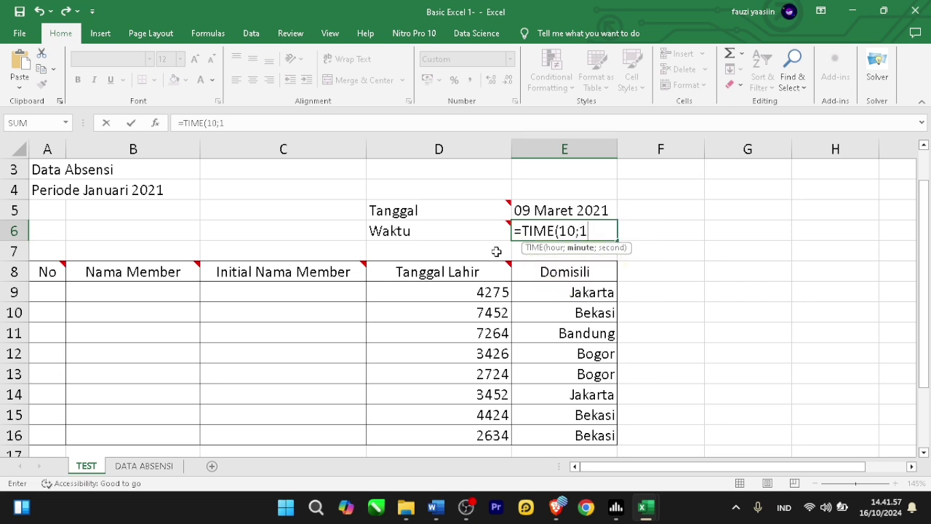
key("BackSpace")
type("0;0")
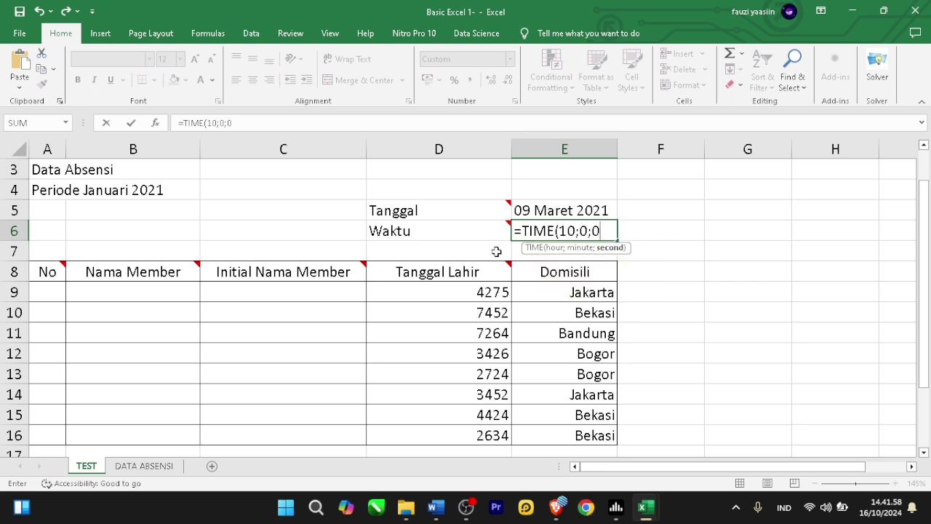
type(")")
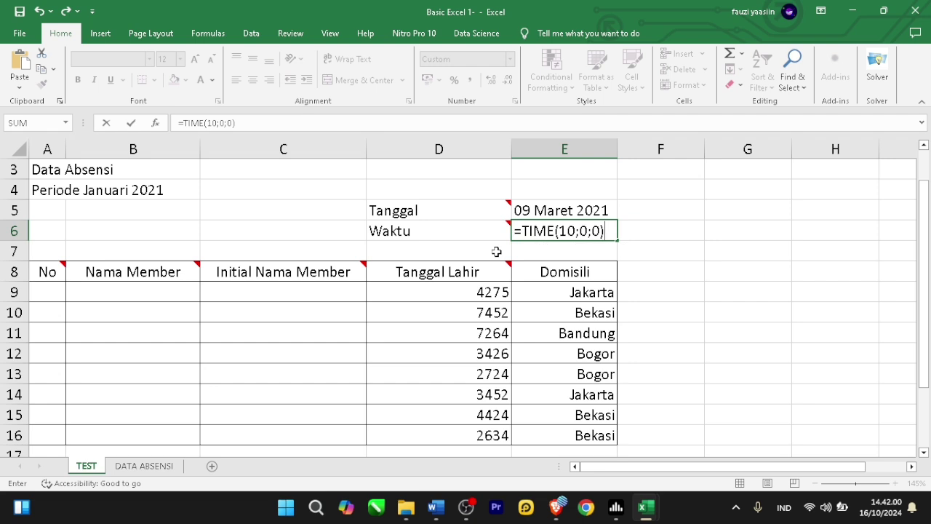
key("Return")
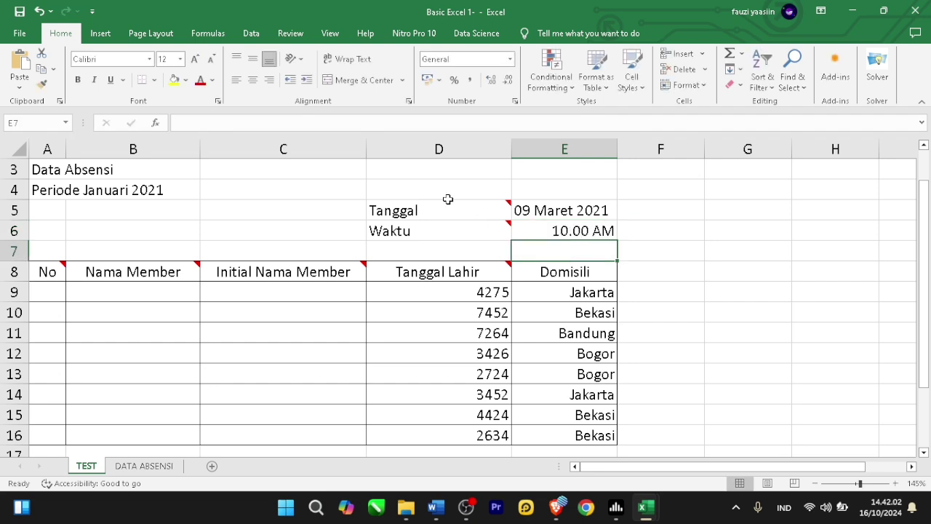
Step: Number the No column by entering 1 and 2 in A9 and A10 and filling the series down to A16
left_click(40, 282)
left_click(44, 294)
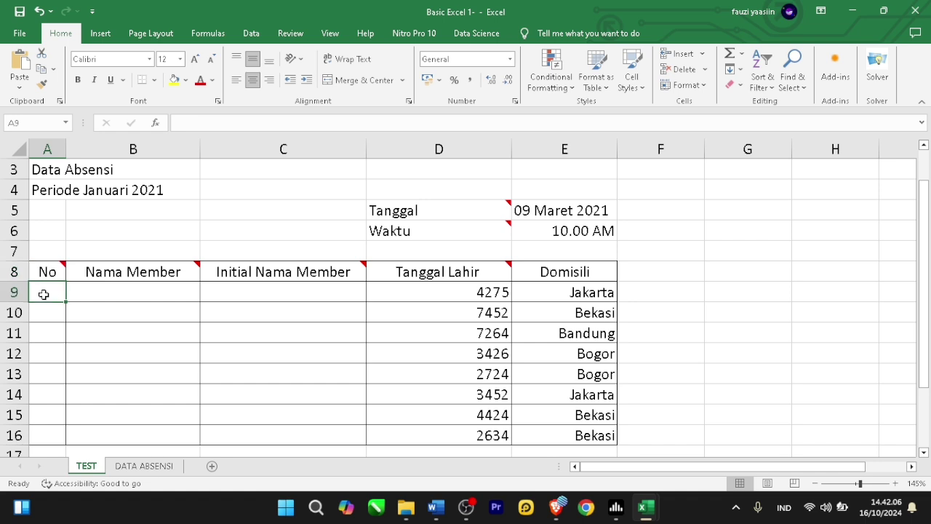
type("1")
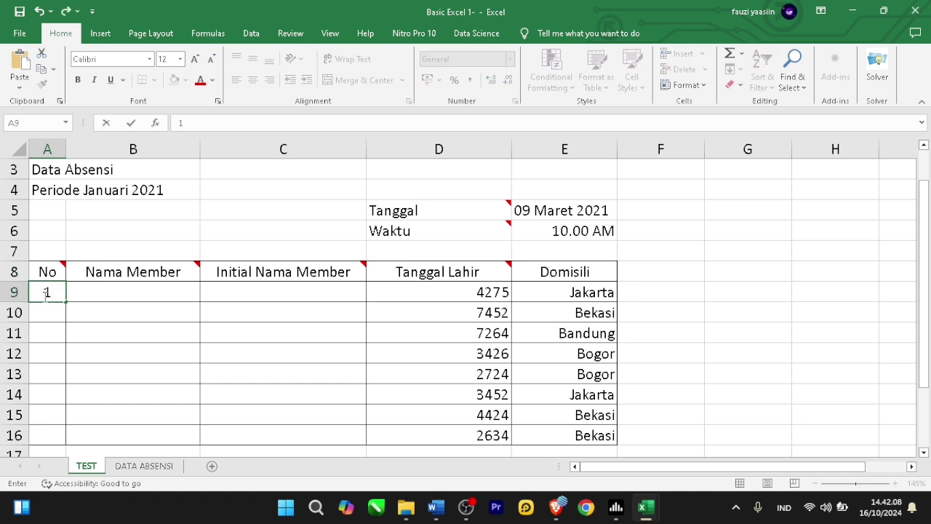
left_click(45, 313)
type("2")
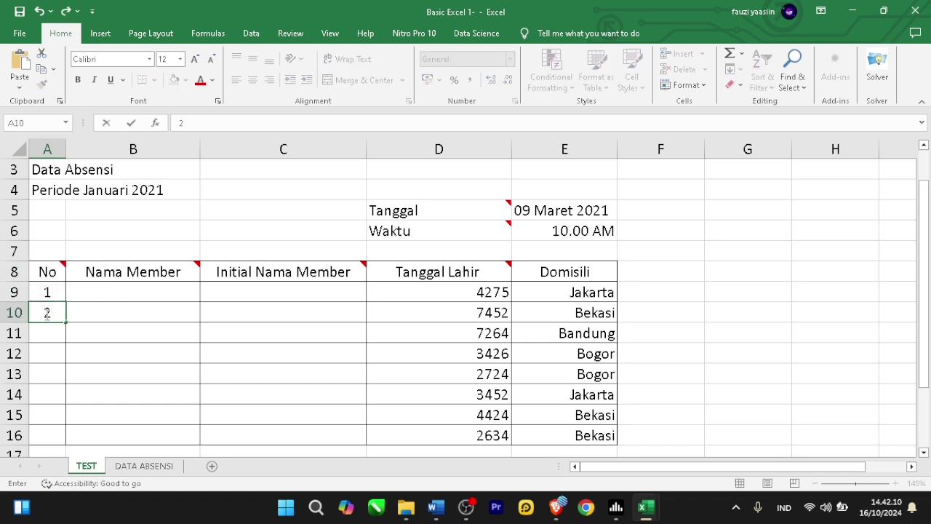
left_click(49, 290)
left_click_drag(48, 290, 62, 440)
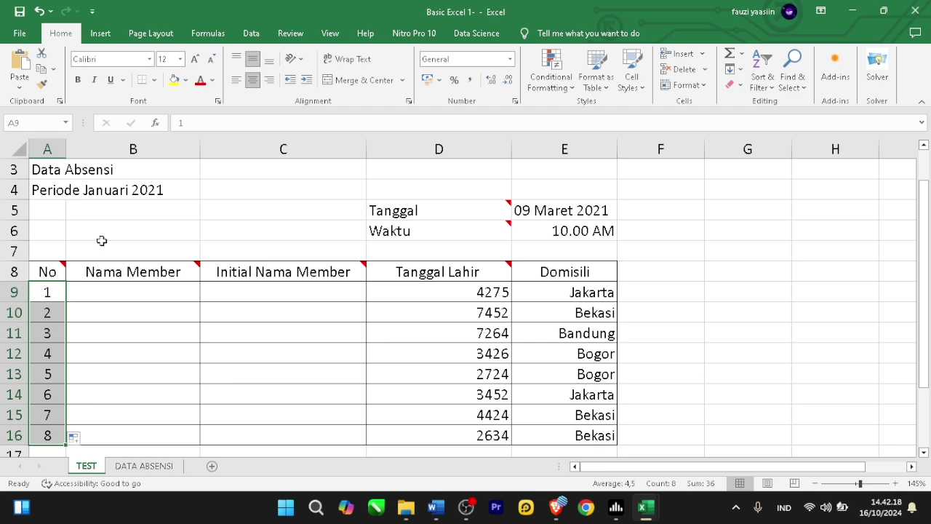
Step: Enter =PROPER('DATA ABSENSI'!B5) in cell B9 under Nama Member and fill the formula down to B16
left_click(114, 289)
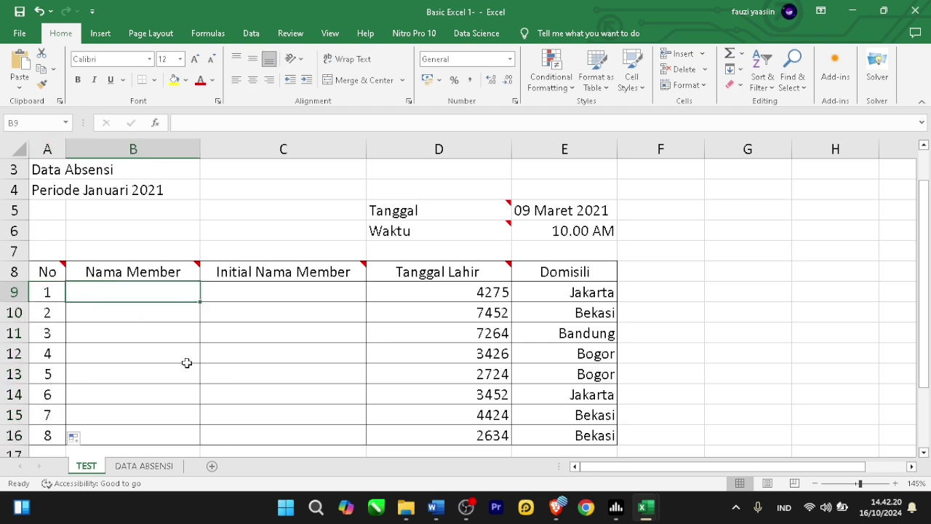
left_click(143, 465)
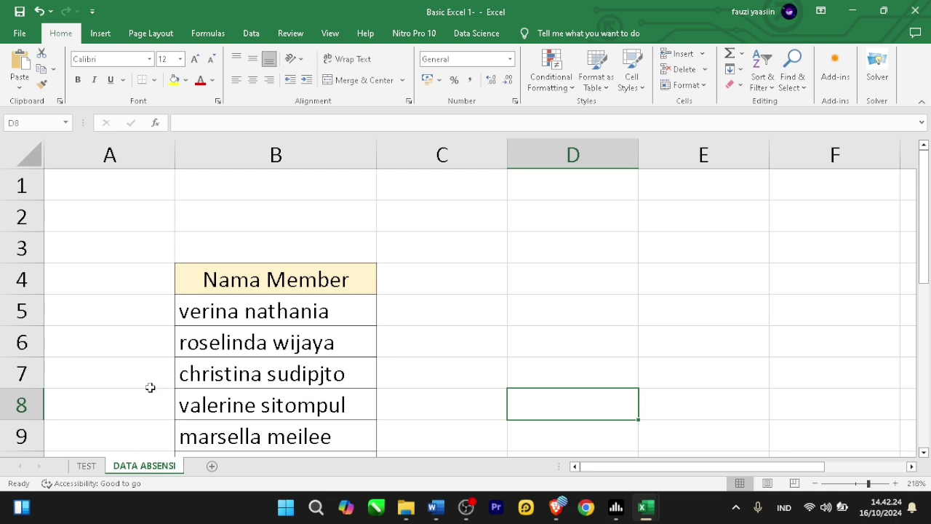
scroll(150, 387, "down", 1)
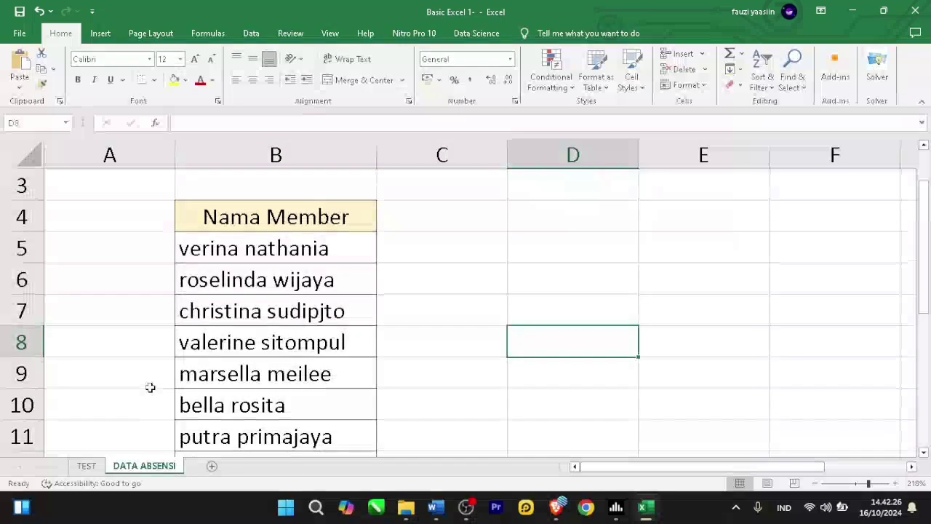
left_click(85, 465)
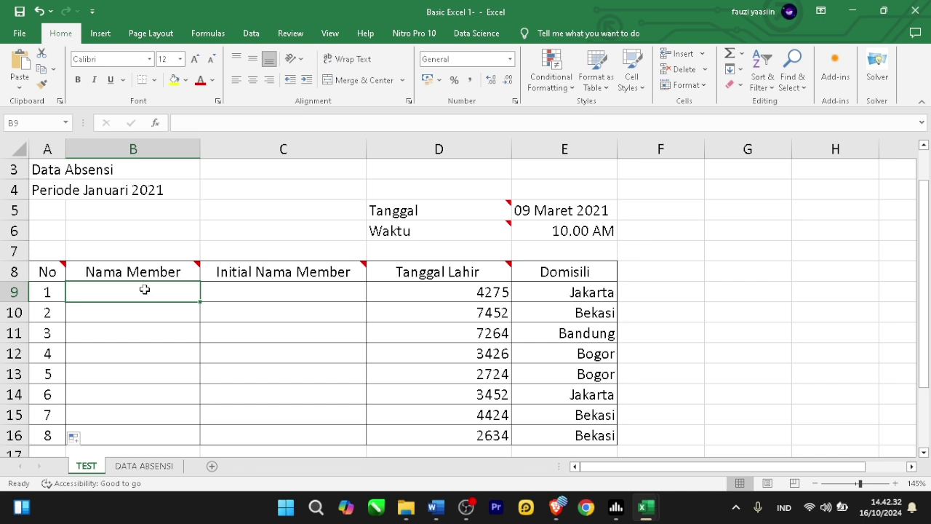
mouse_move(149, 272)
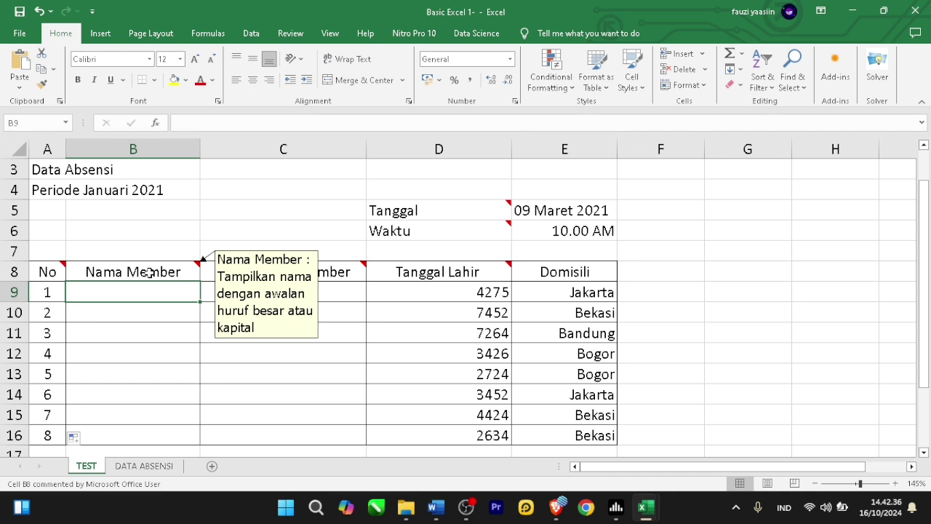
type("=")
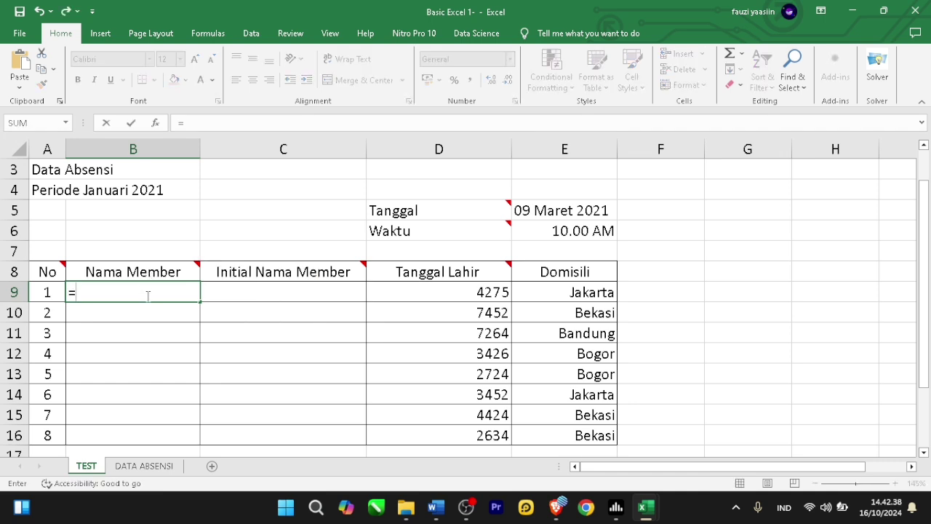
type("PROPer")
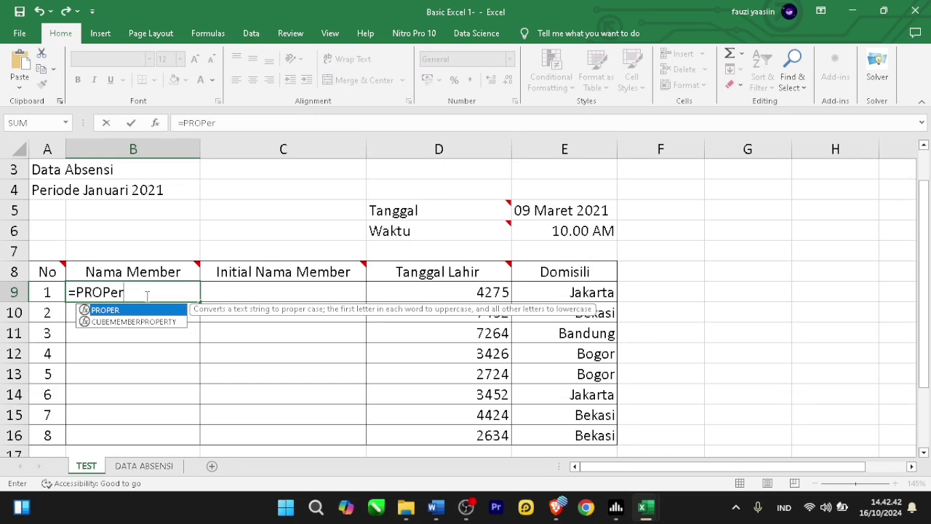
key("Tab")
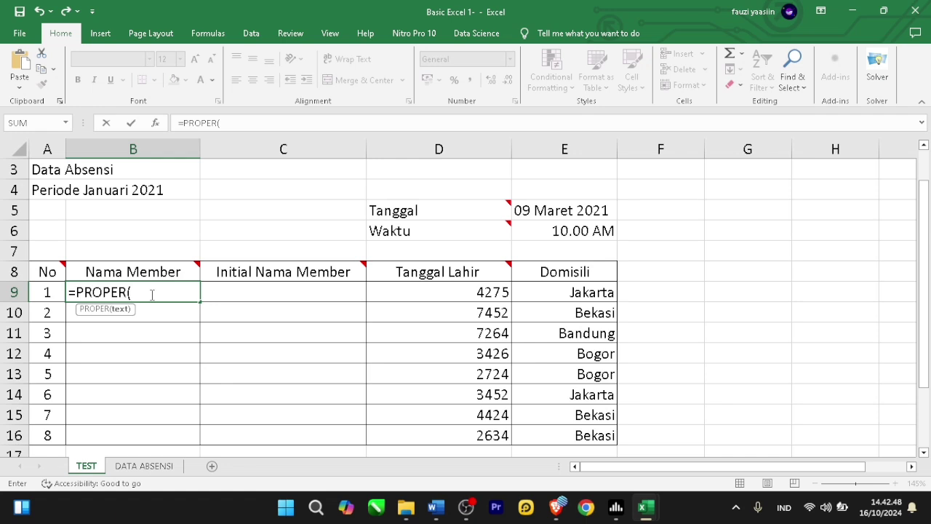
left_click(156, 466)
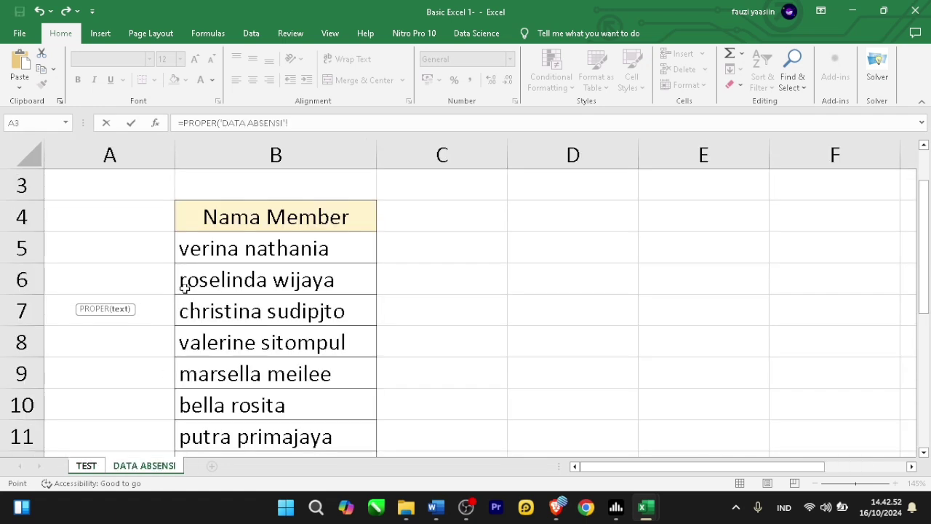
left_click(235, 252)
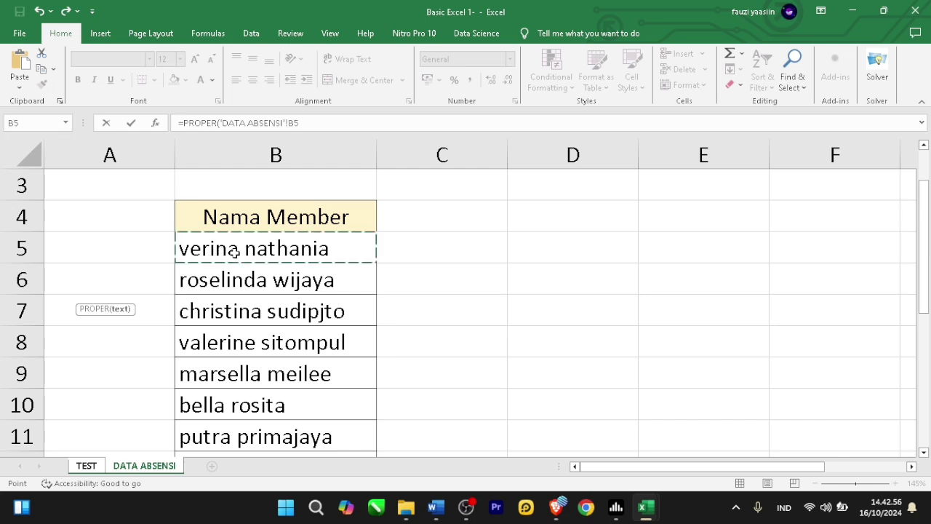
key("Return")
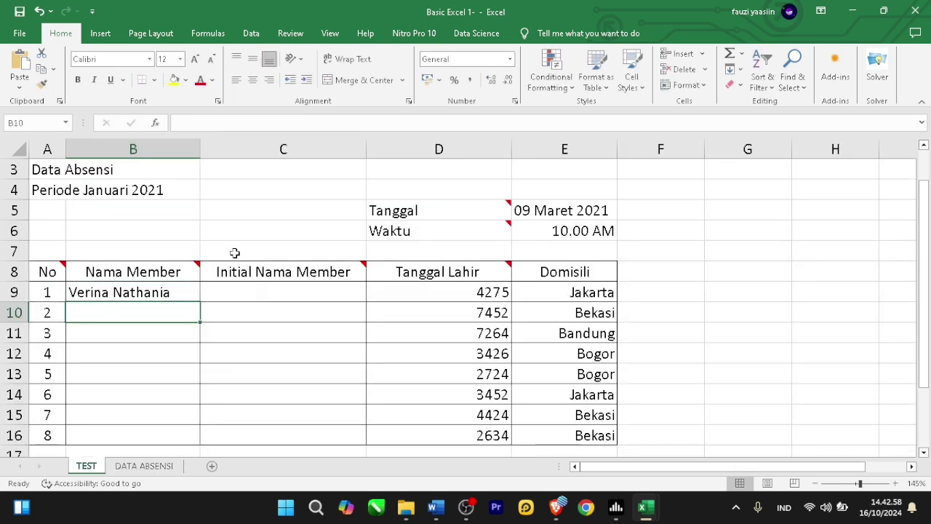
left_click(154, 298)
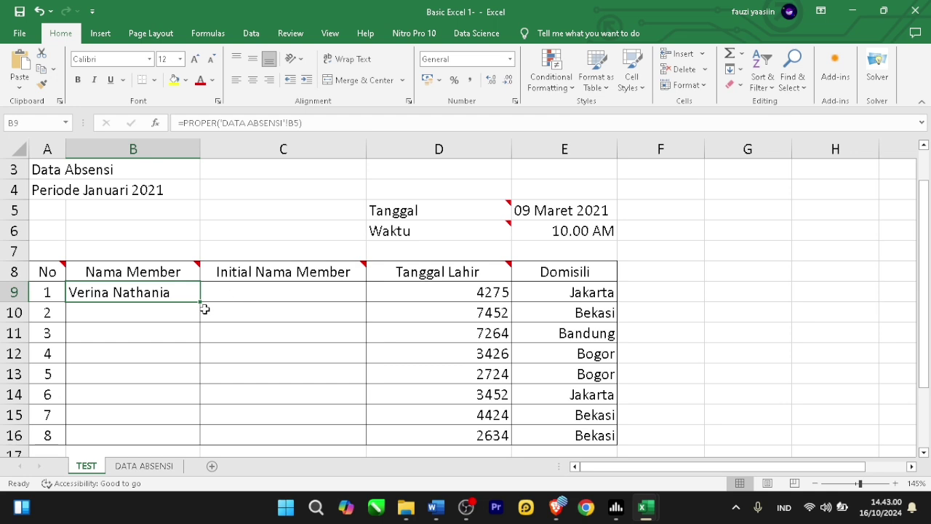
left_click_drag(201, 303, 206, 449)
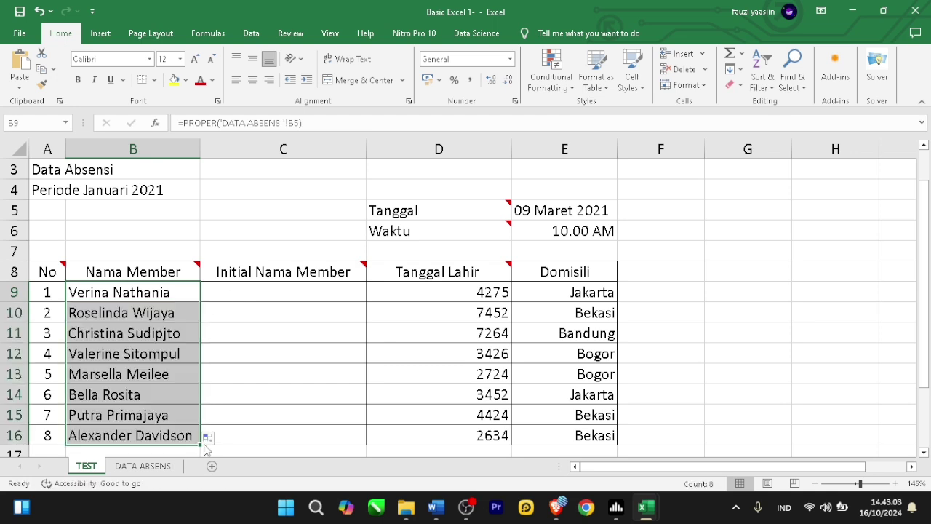
Step: Enter the formula =UPPER(RIGHT(B9)) in cell C9 under Initial Nama Member
left_click(300, 305)
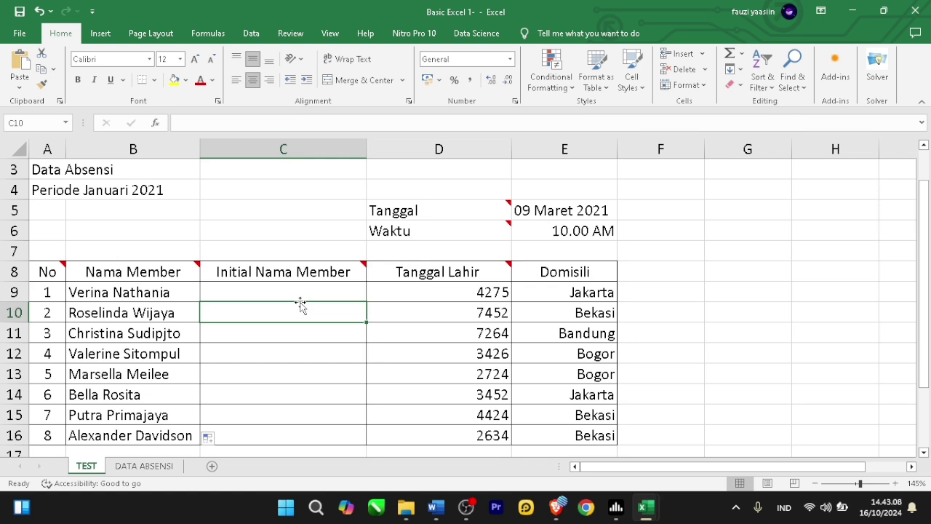
mouse_move(325, 269)
left_click(293, 294)
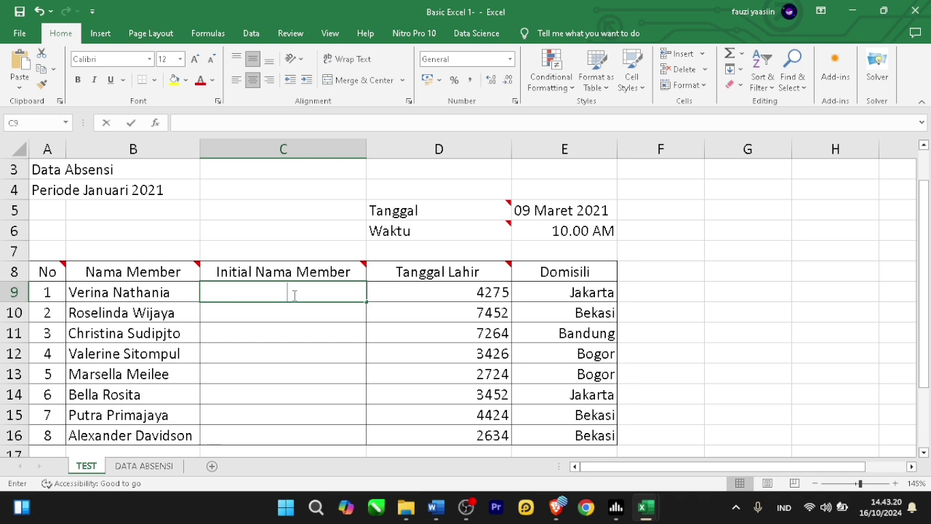
type("=U")
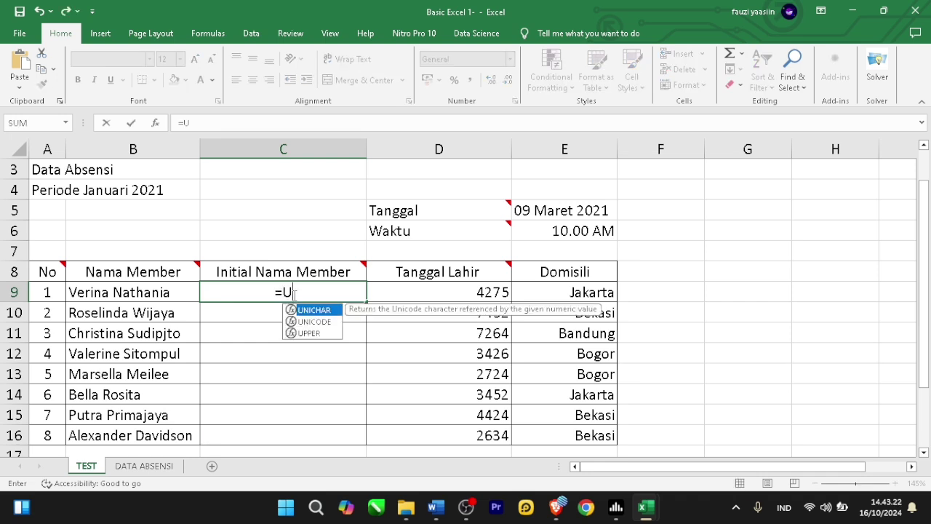
type("PPER")
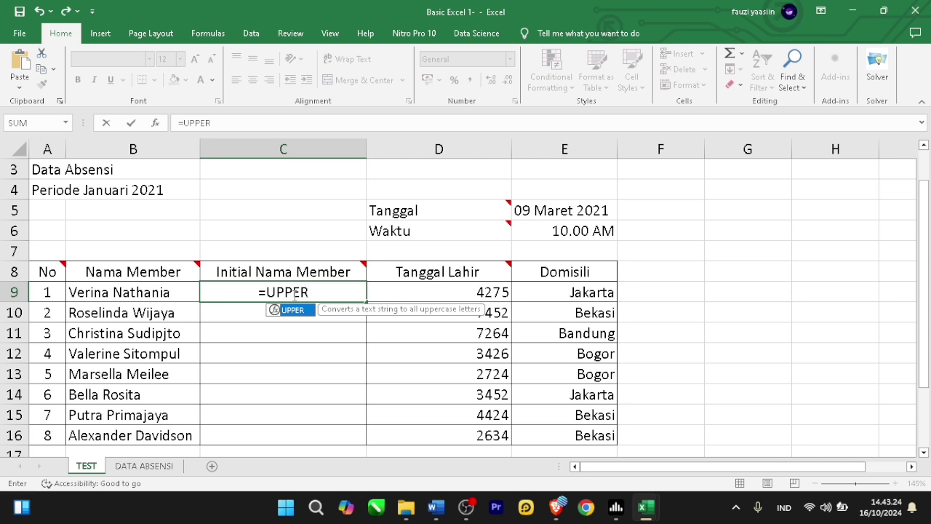
type("(")
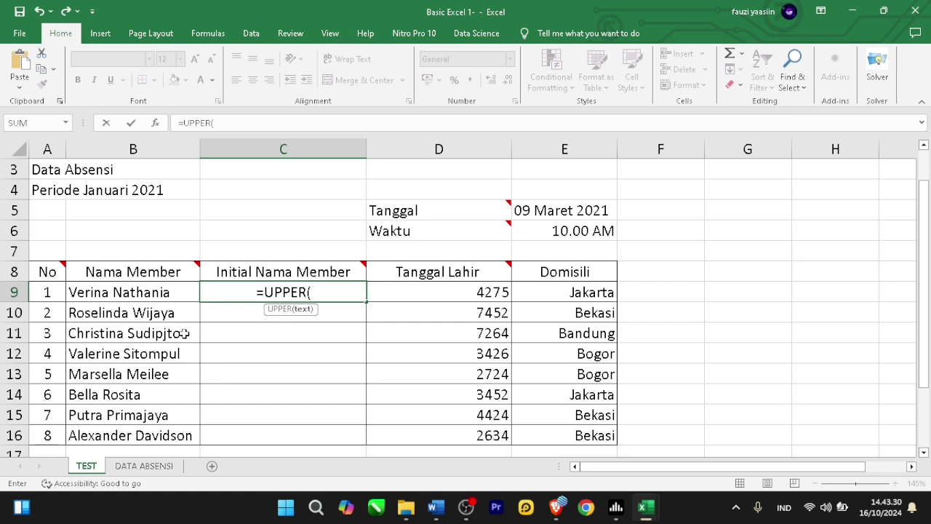
type("RIGHT")
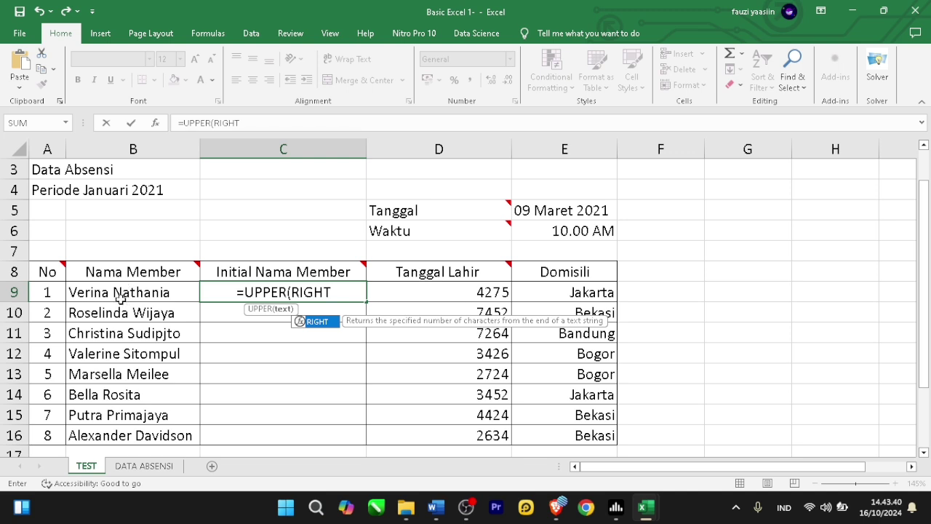
type("(")
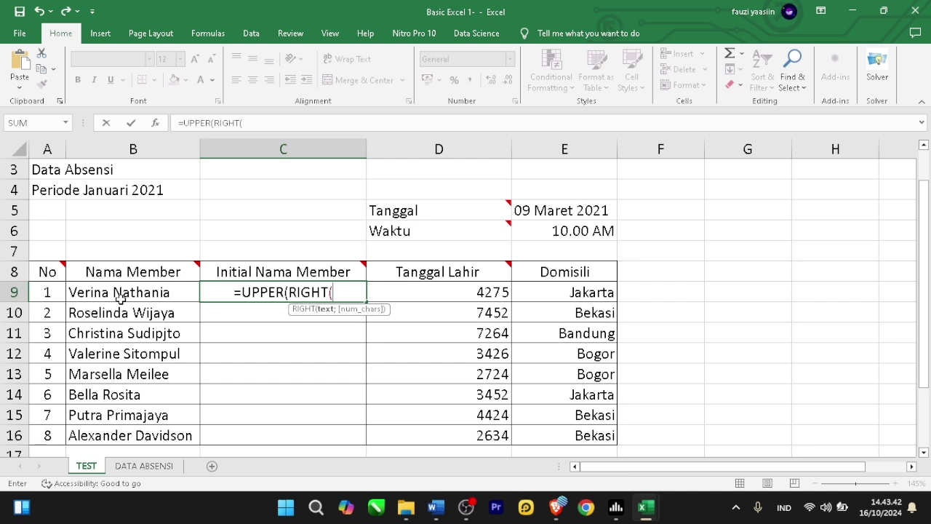
left_click(120, 297)
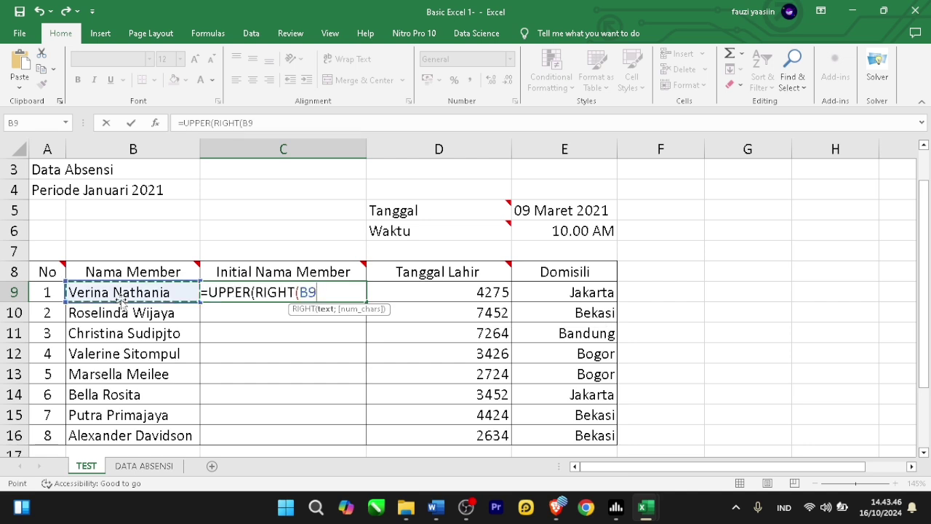
type(")")
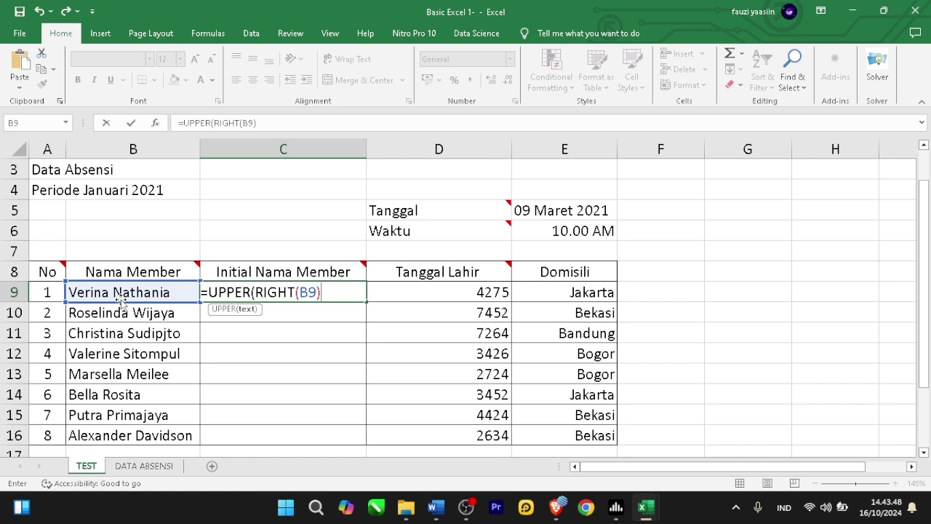
type(")")
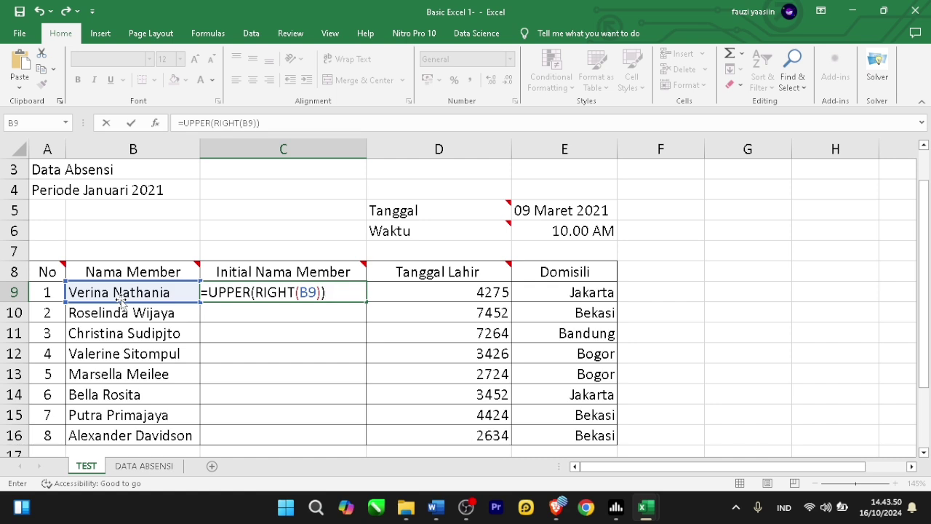
key("Return")
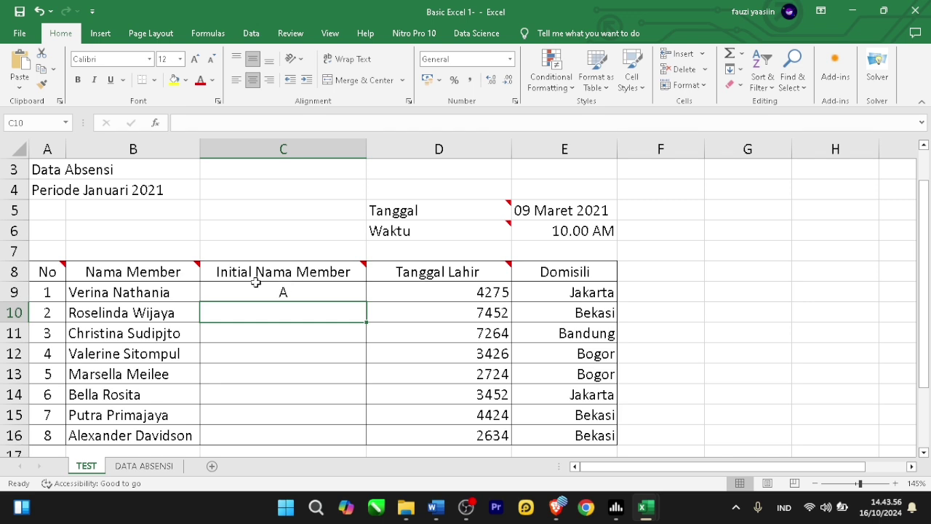
Step: Extend the initials formula in C9 to =UPPER(RIGHT(B9;2)) and fill it down to C16
mouse_move(292, 271)
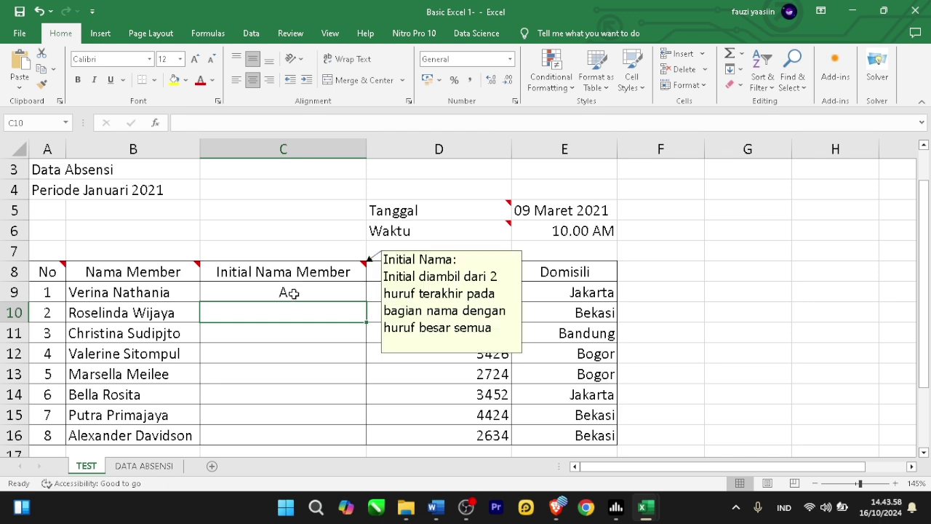
left_click(294, 295)
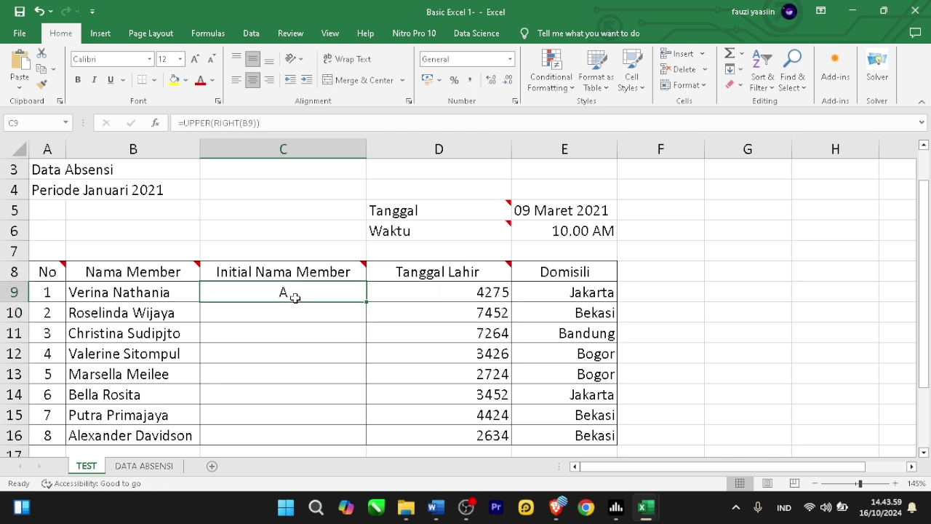
left_click(254, 123)
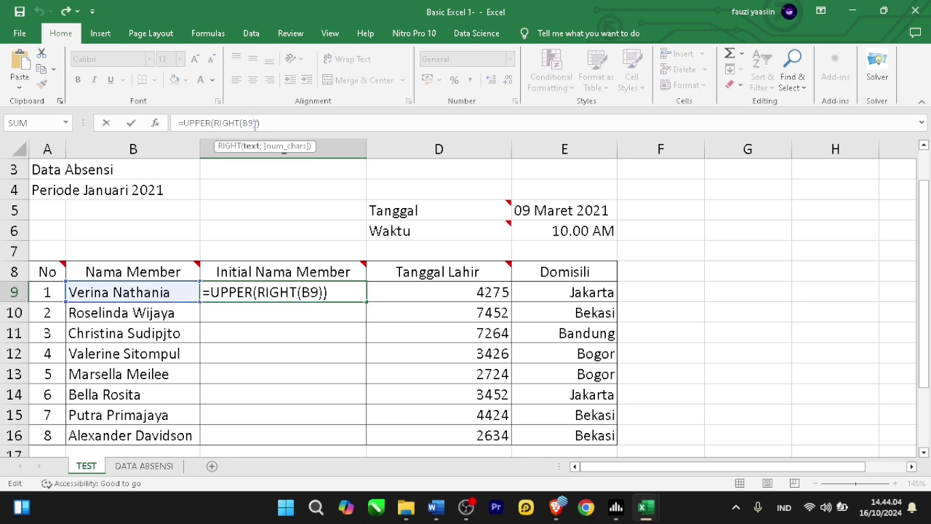
type(";2")
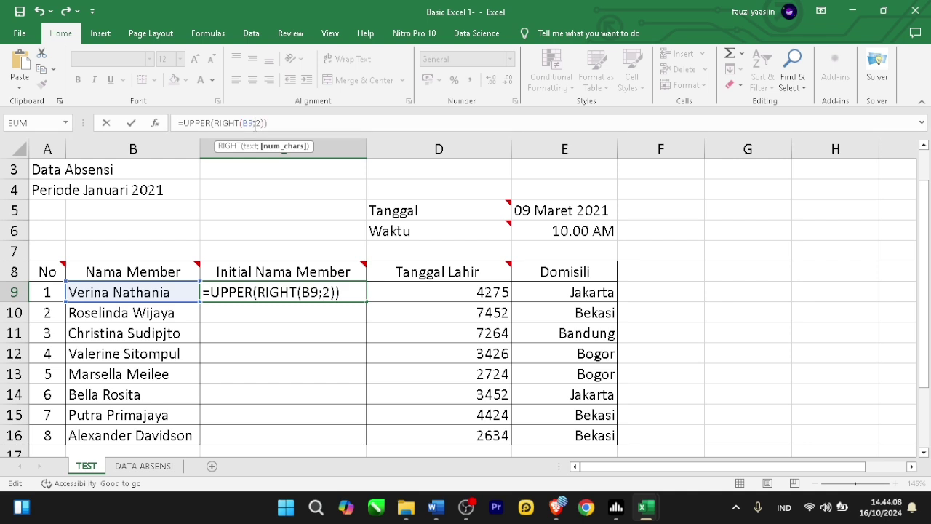
key("Return")
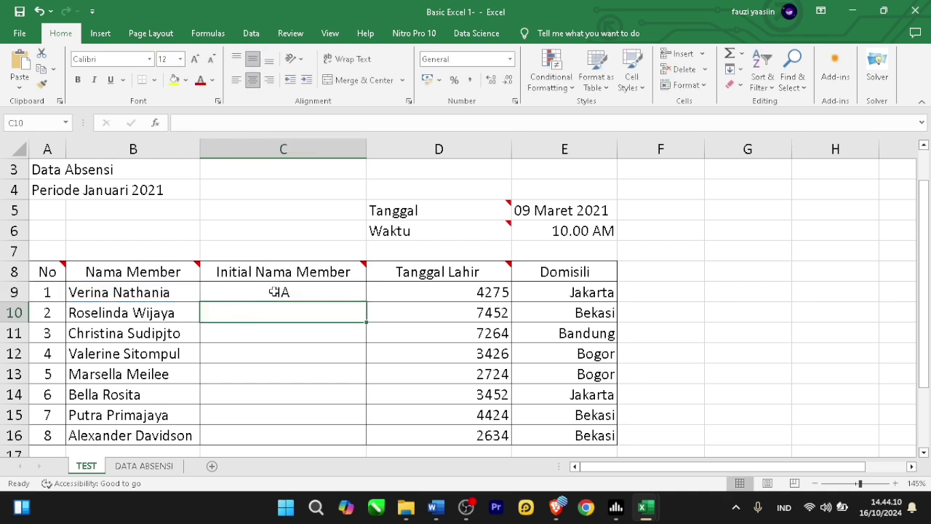
left_click(284, 292)
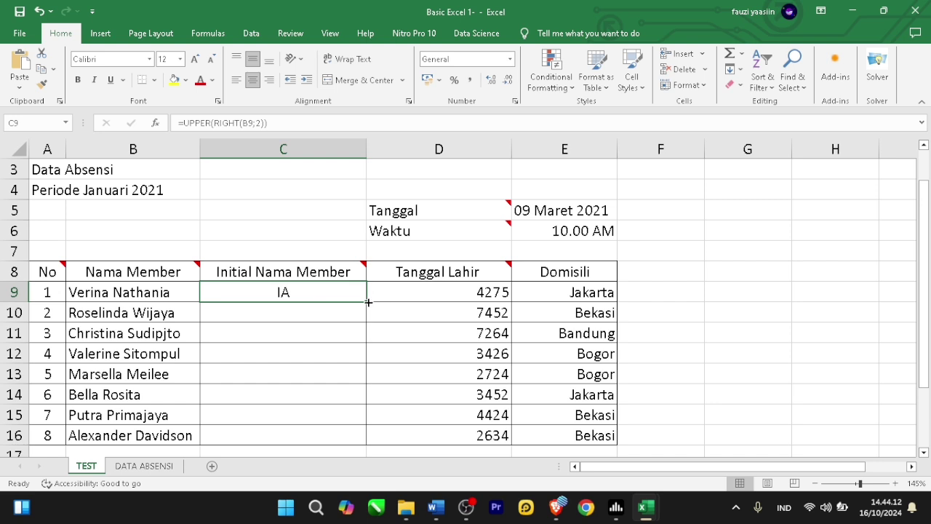
left_click_drag(368, 301, 369, 446)
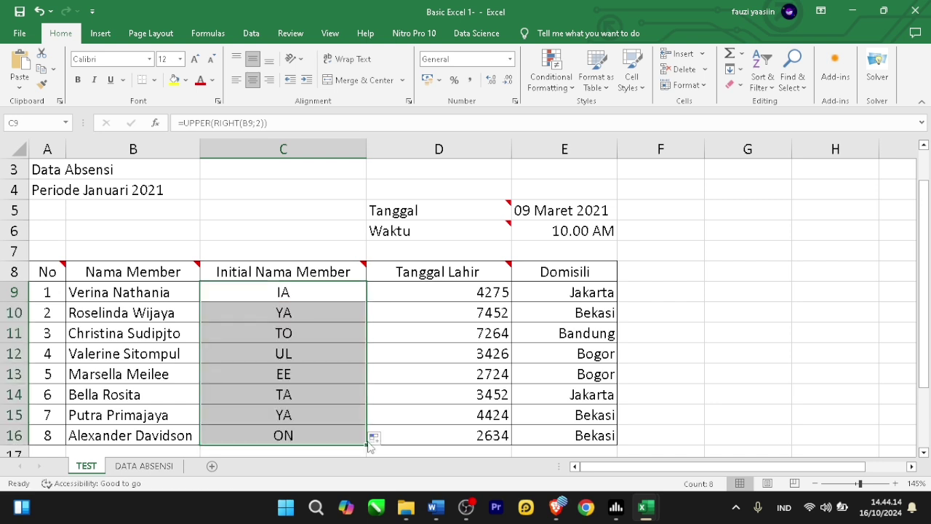
Step: Format the Tanggal Lahir values in D9:D16 as dates using the March 14, 2012 type with the English (United States) locale
left_click(452, 313)
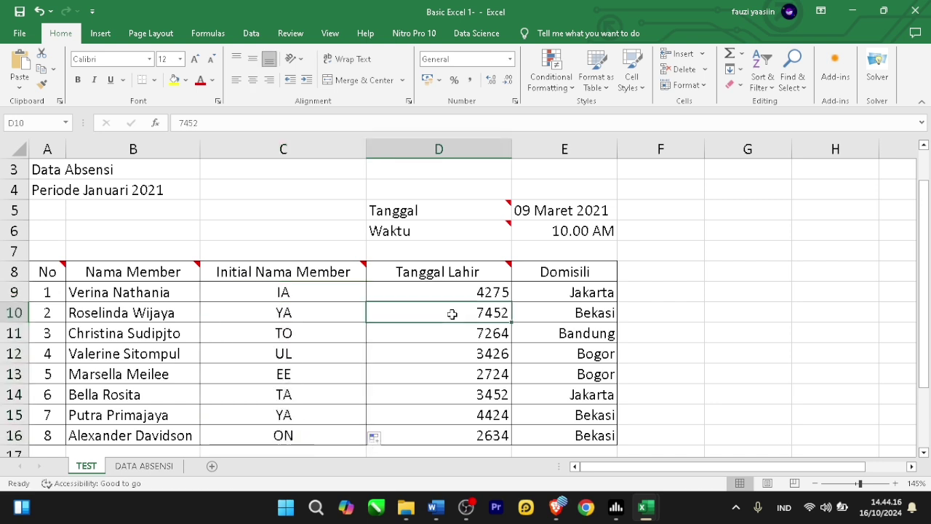
left_click(444, 286)
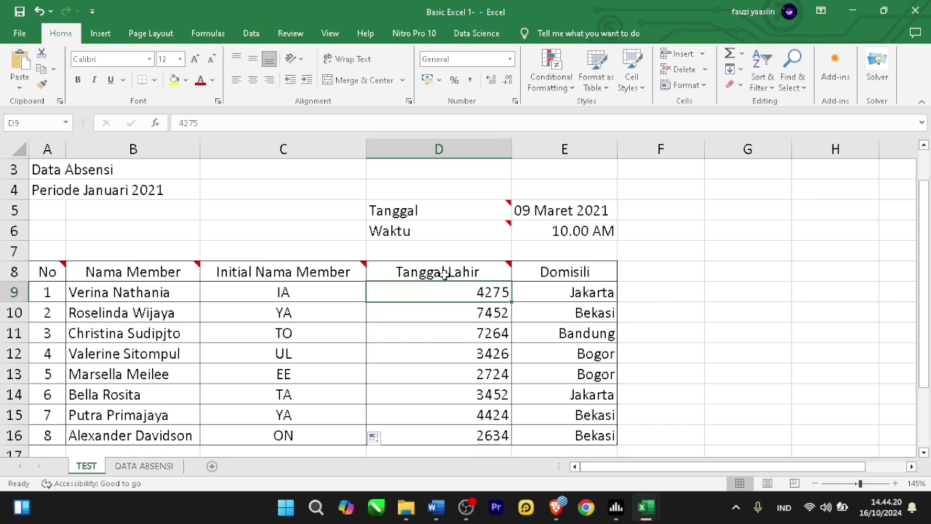
mouse_move(444, 271)
left_click_drag(444, 288, 448, 436)
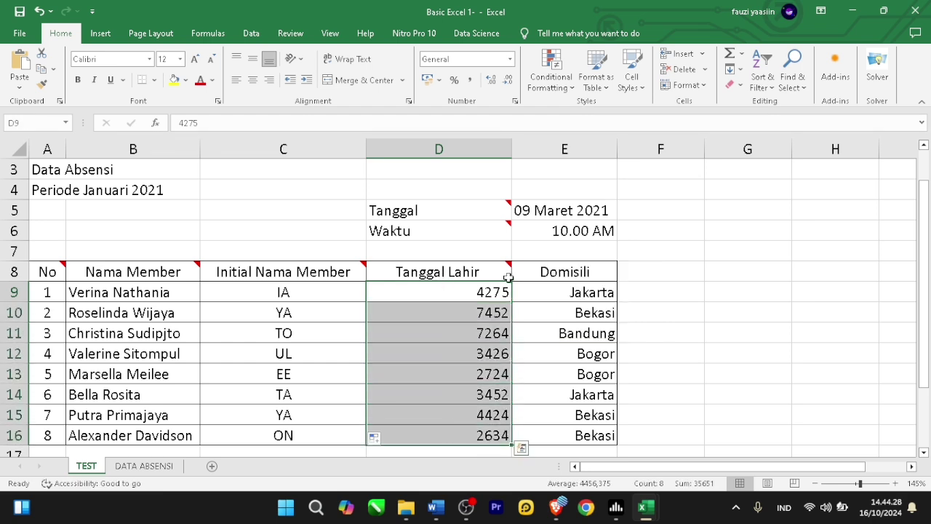
left_click(508, 60)
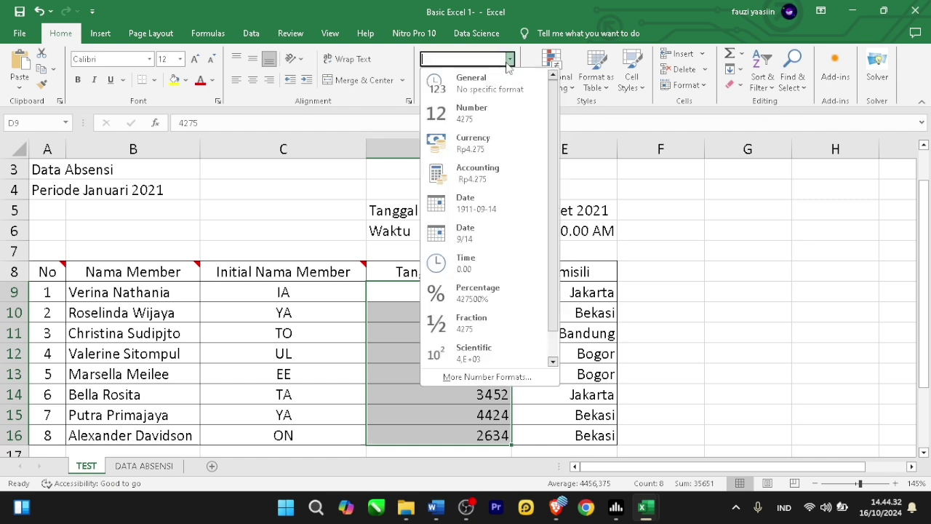
left_click(491, 385)
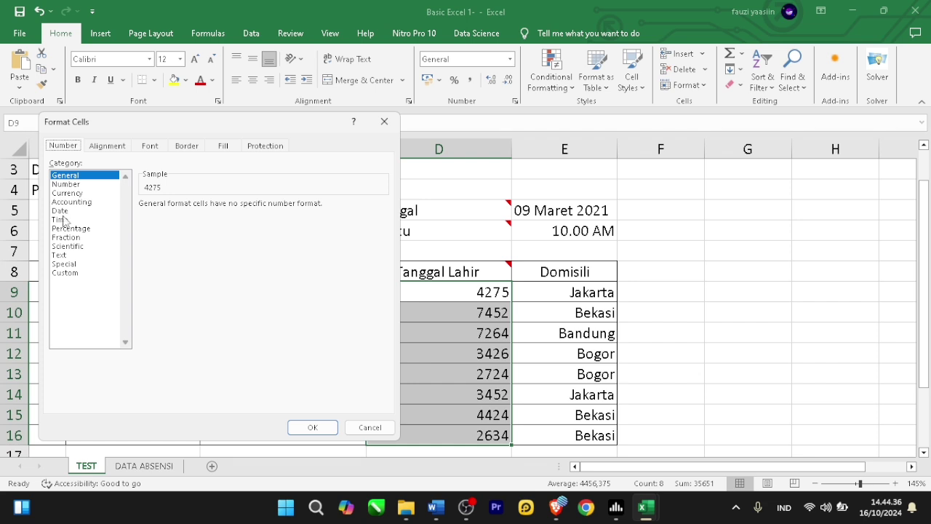
left_click(62, 219)
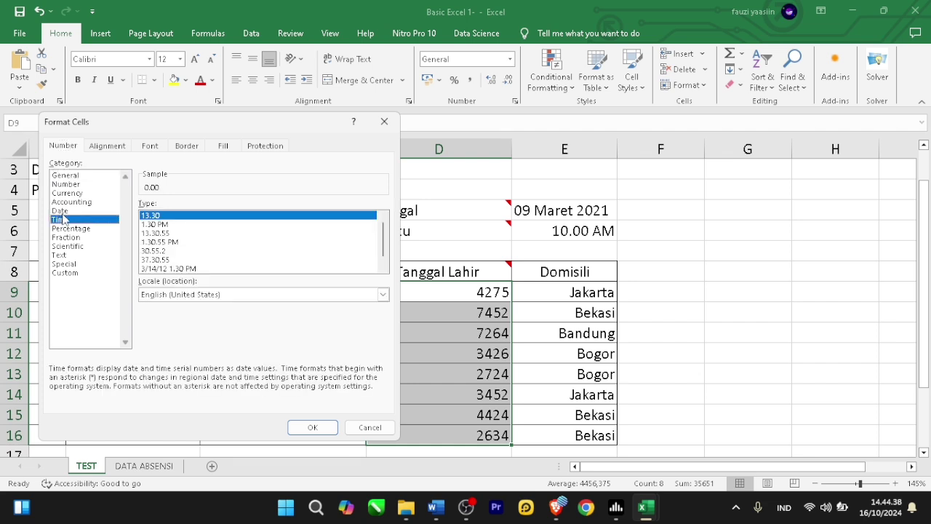
left_click(61, 210)
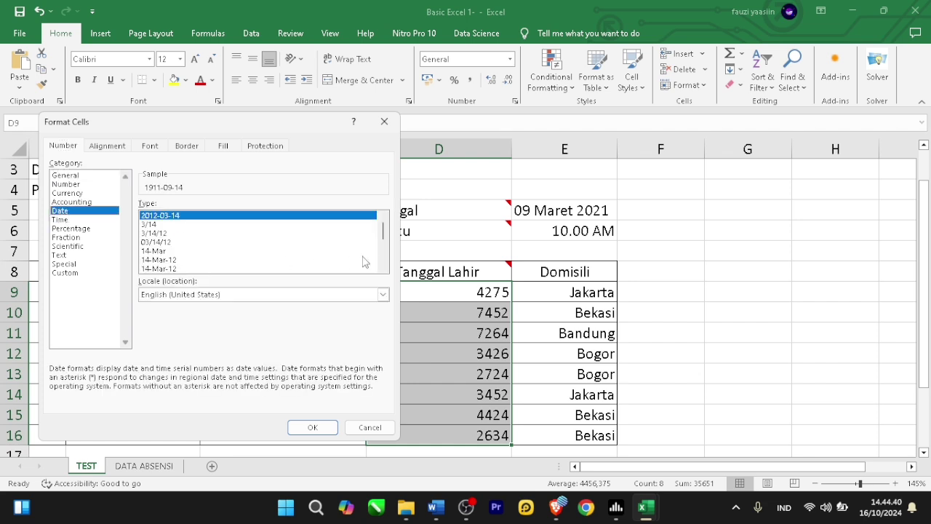
left_click(383, 268)
left_click(383, 268)
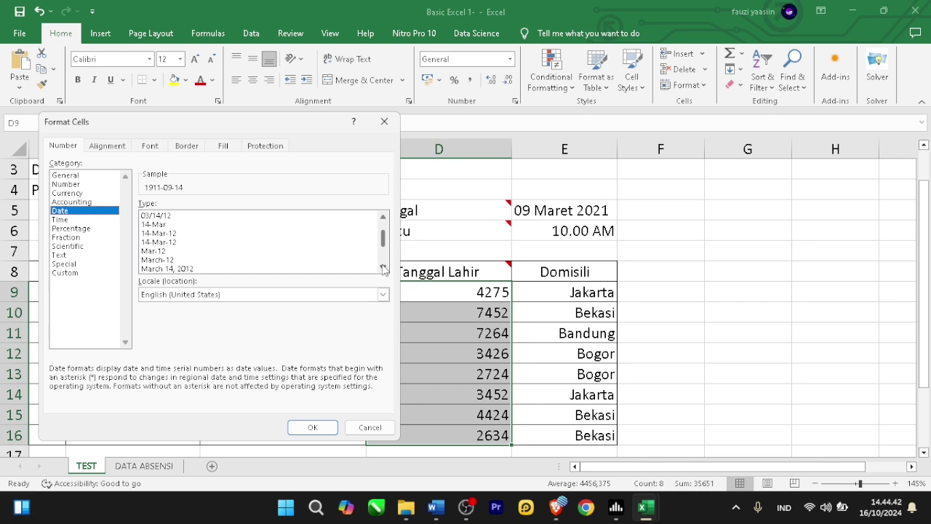
left_click(383, 268)
left_click(383, 269)
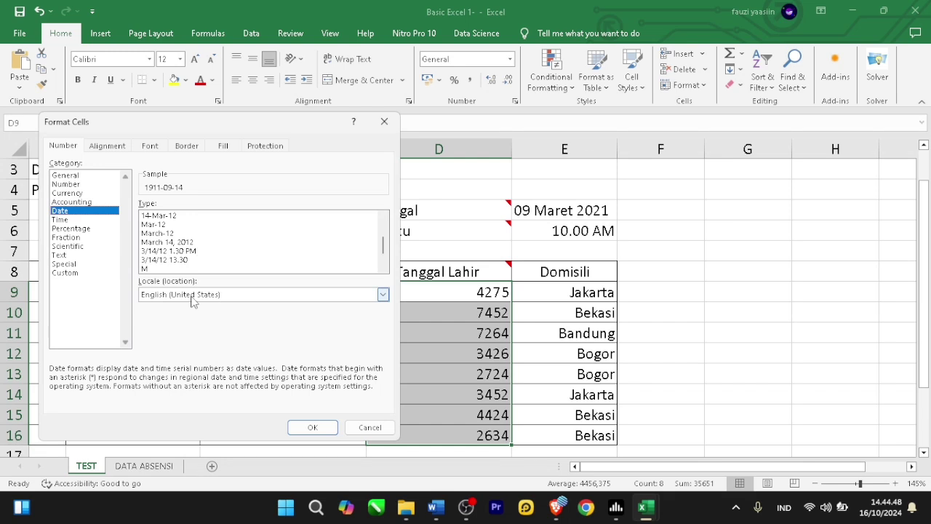
left_click(161, 242)
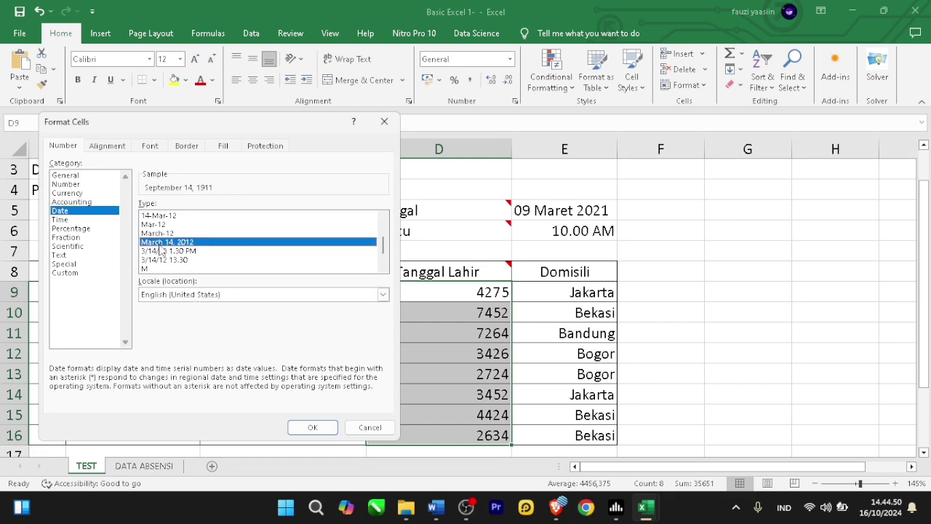
left_click(313, 427)
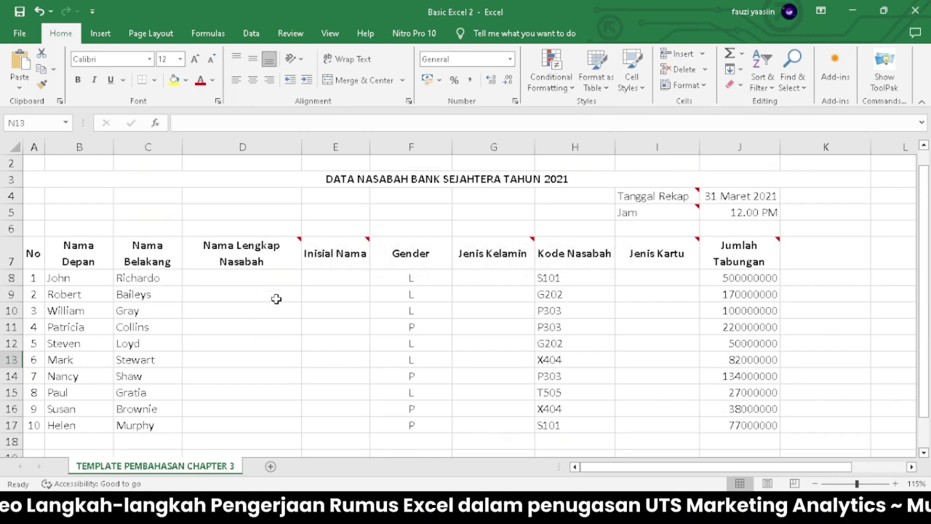
Step: In the Basic Excel 2 workbook, examine the recap date and time formulas in J4:J5, the Nama Lengkap Nasabah note and the first customer's name cells
left_click(270, 265)
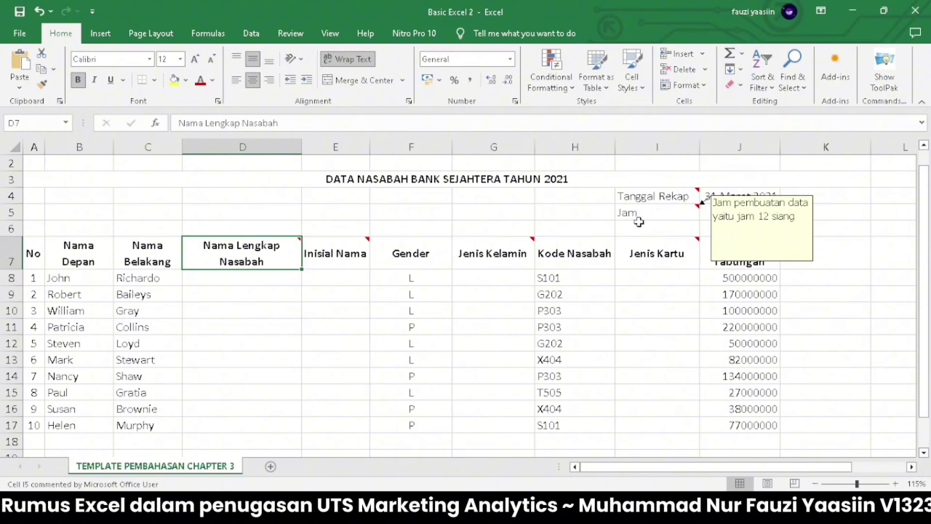
left_click(626, 290)
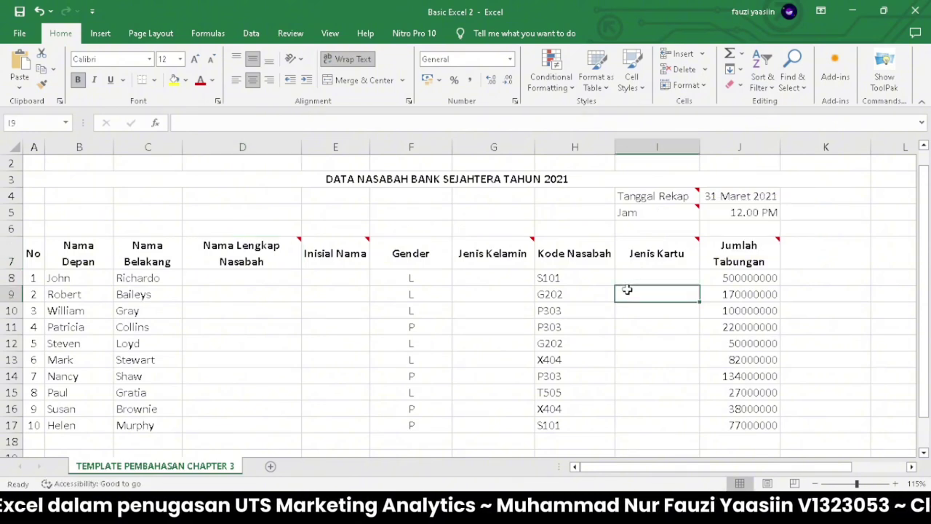
left_click(745, 200)
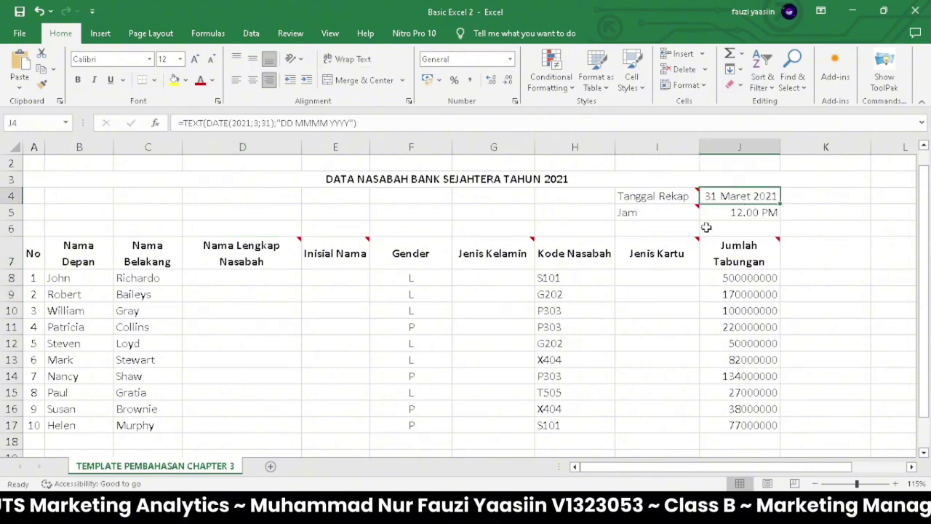
left_click(728, 217)
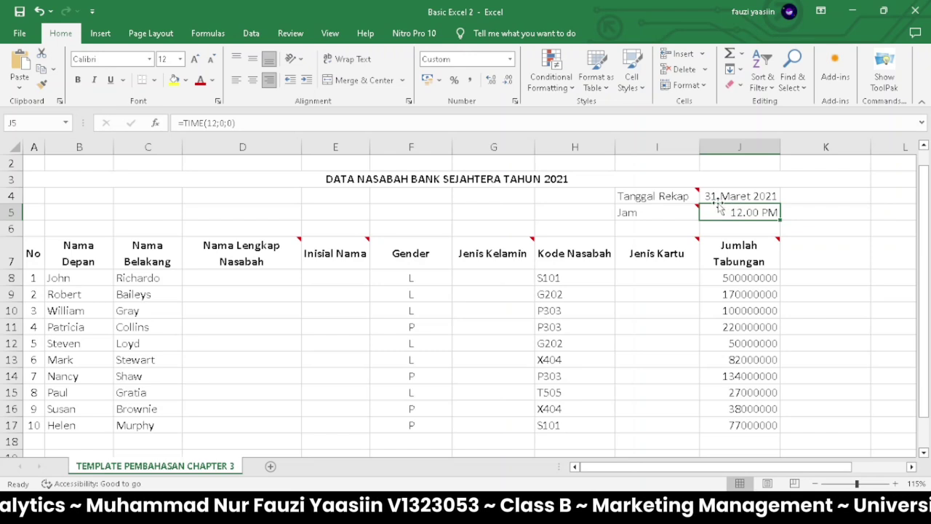
mouse_move(675, 211)
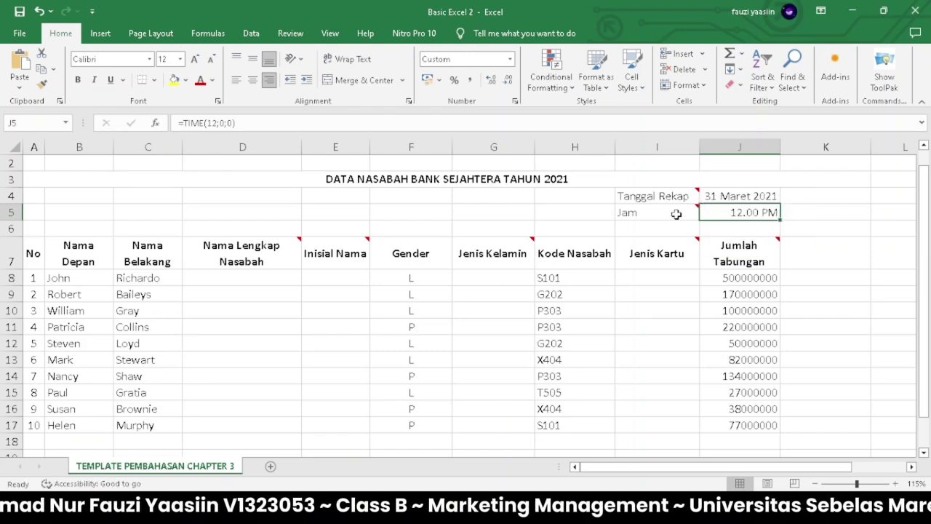
left_click(239, 280)
left_click(251, 259)
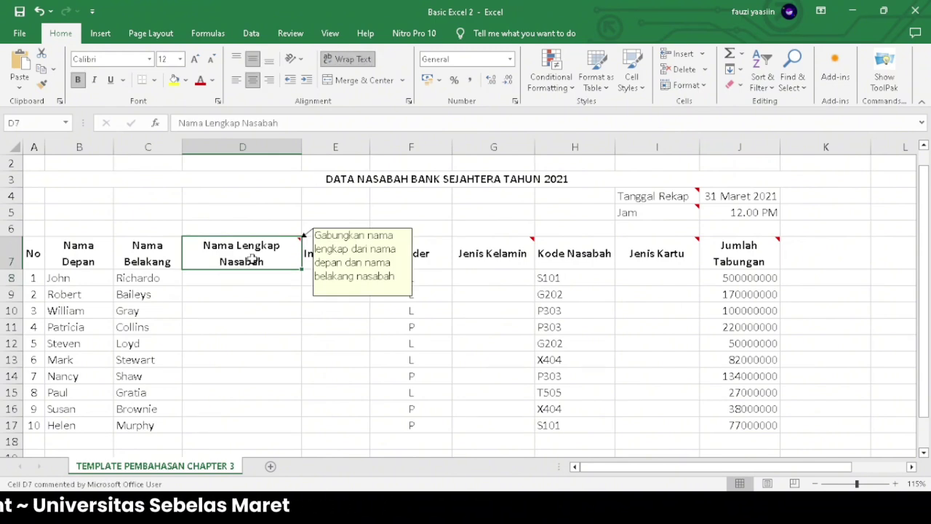
left_click(68, 277)
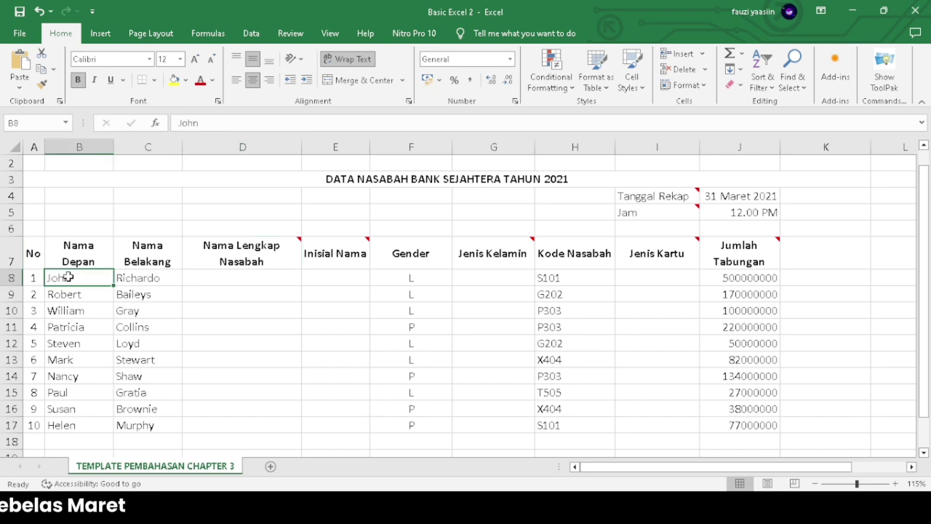
left_click(136, 277)
Step: Begin the full-name formula in cell D8 under Nama Lengkap Nasabah with =CONCATENATE(PROPER(B8);
left_click(194, 278)
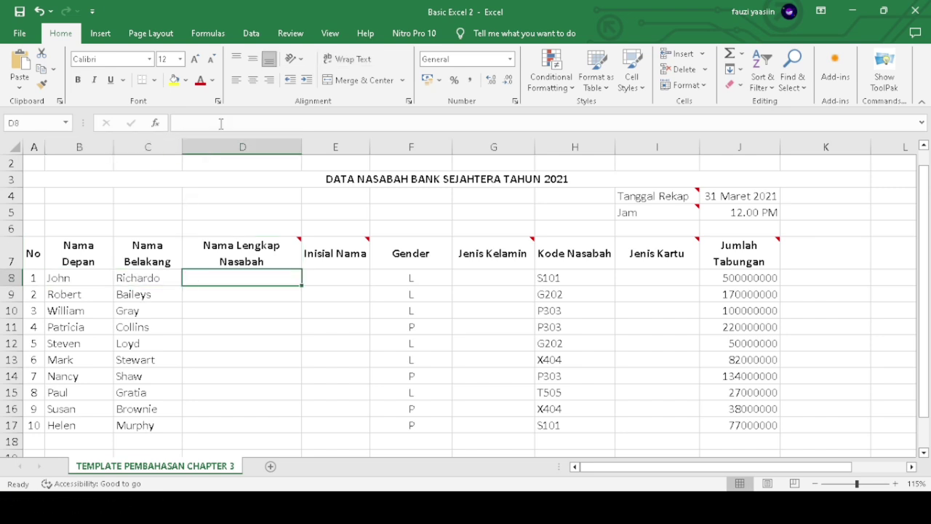
left_click(221, 122)
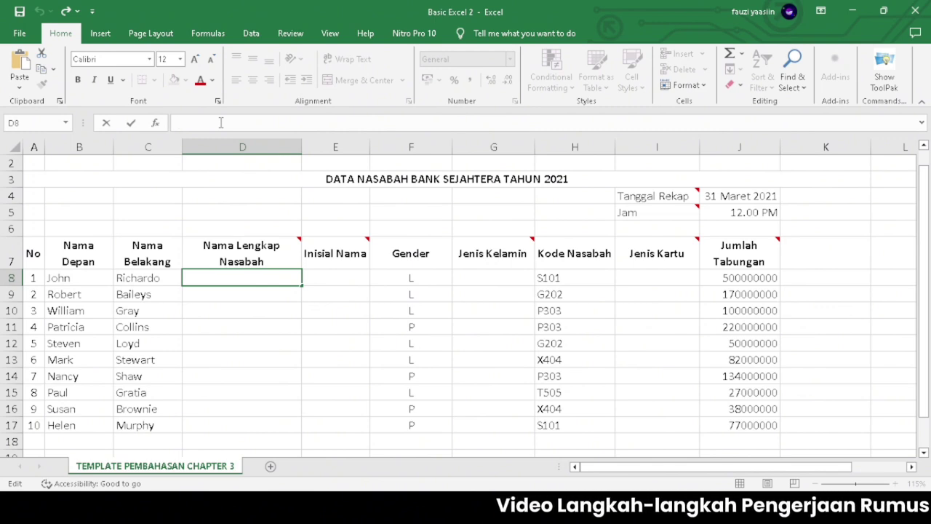
type("=")
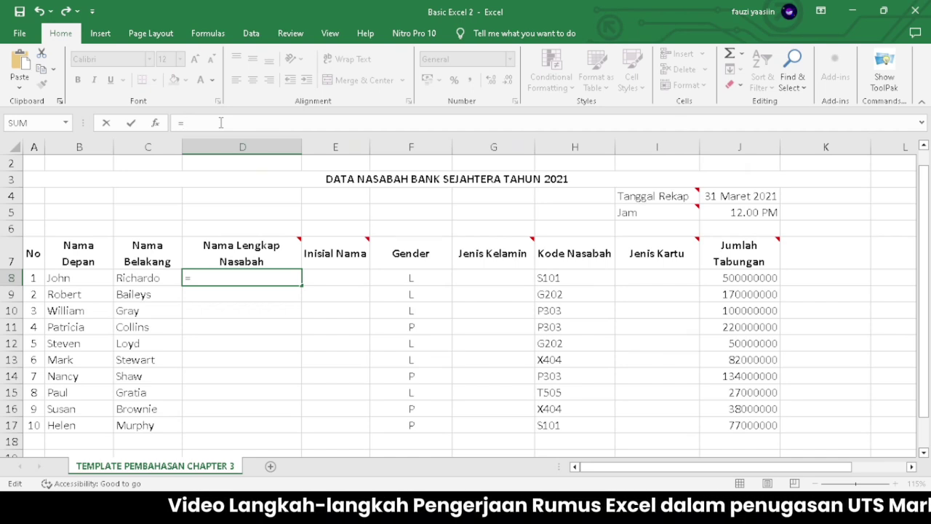
type("co")
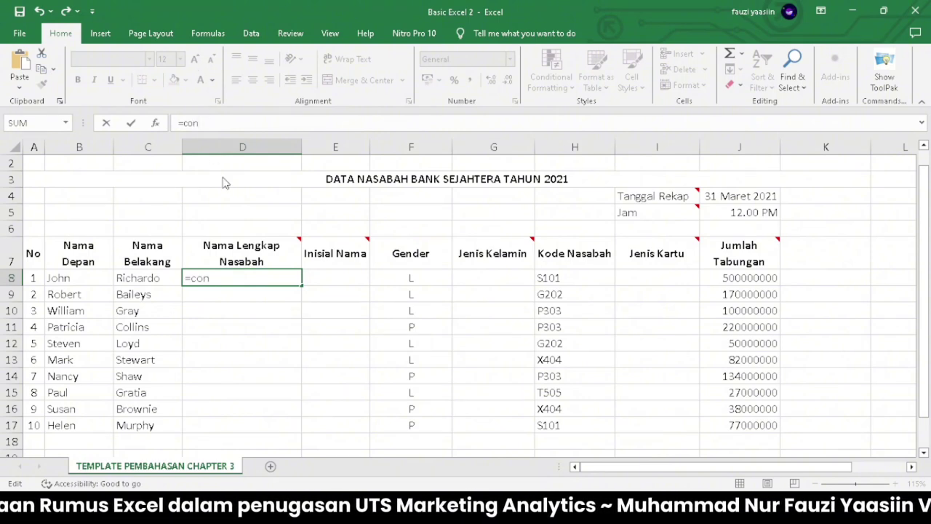
type("n")
key("Tab")
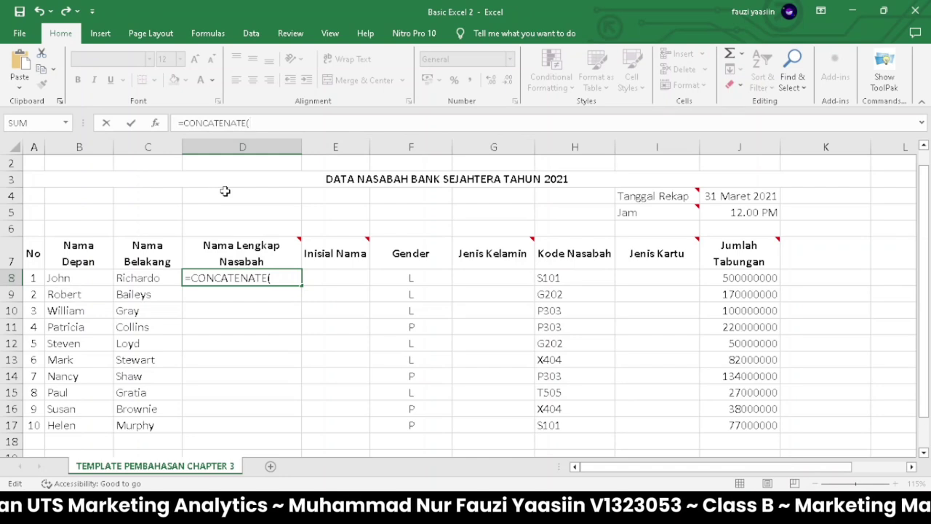
mouse_move(235, 255)
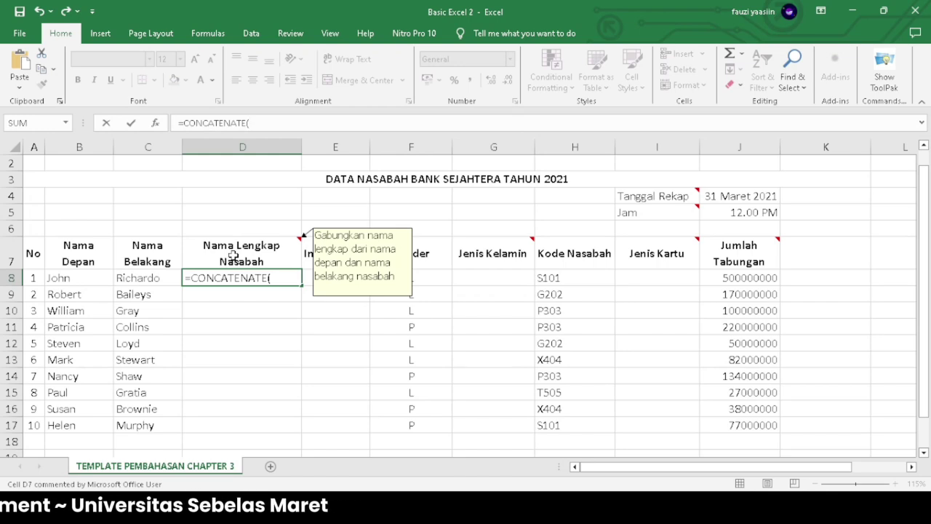
type("prop")
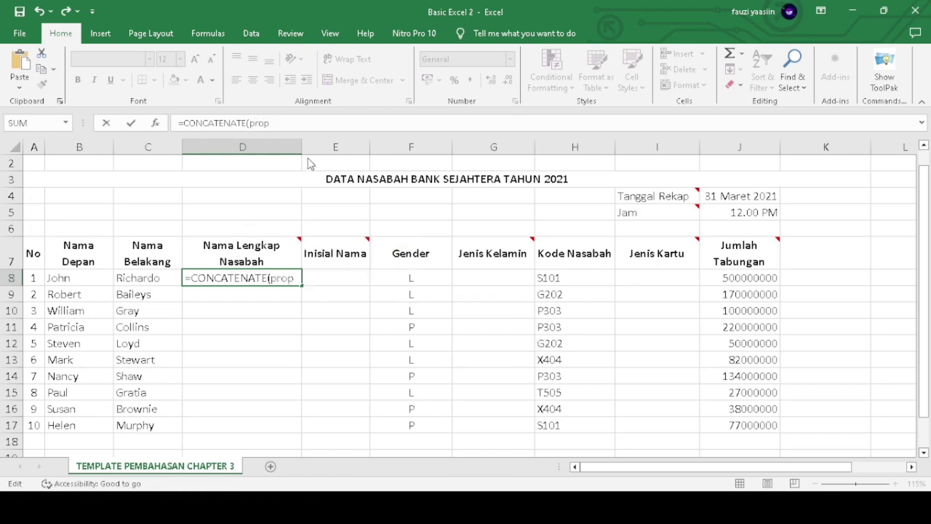
key("Tab")
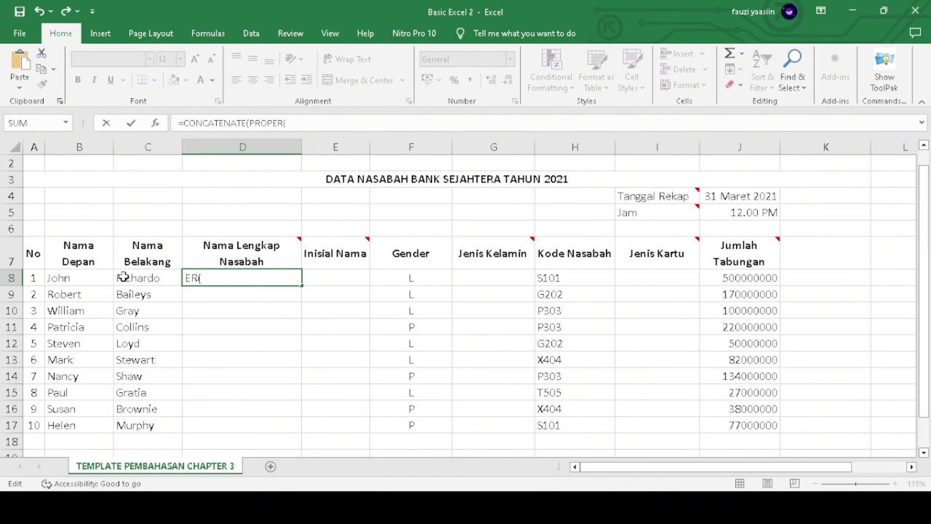
left_click(87, 282)
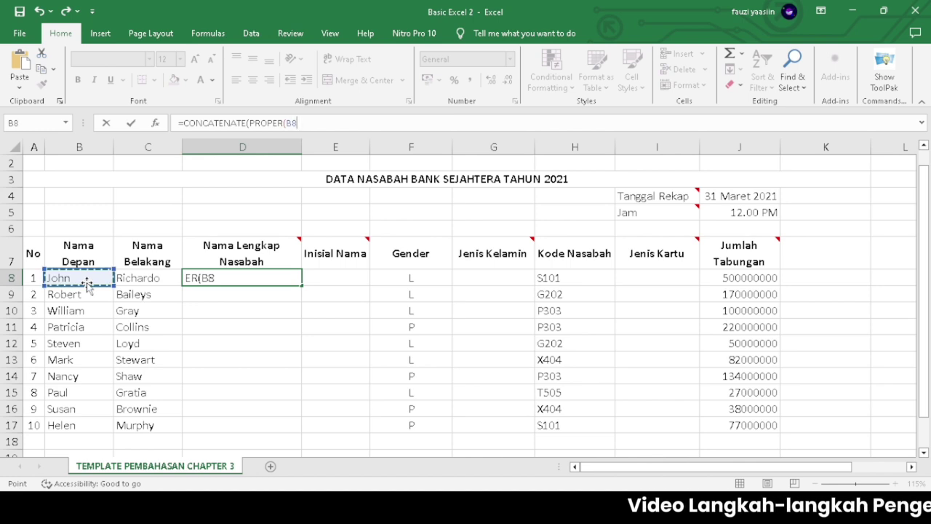
type(")")
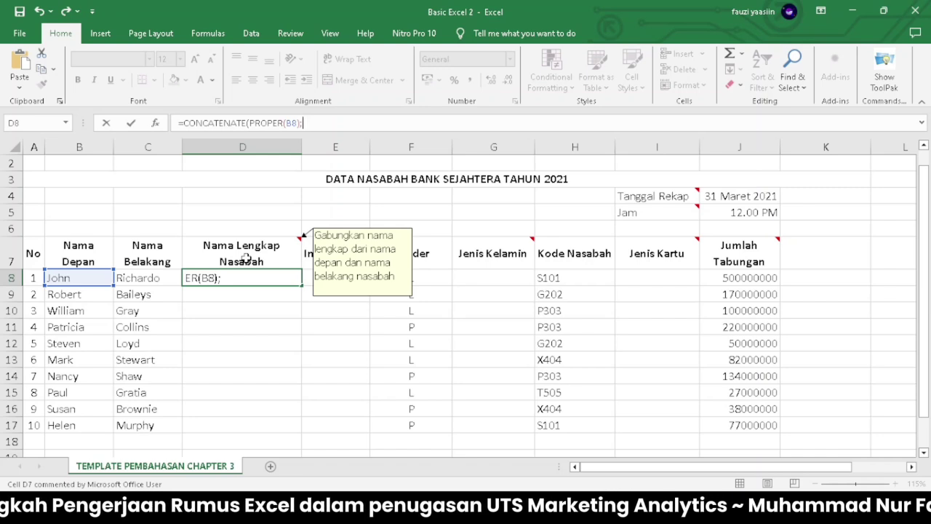
Step: Complete the full-name formula in D8 as =CONCATENATE(PROPER(B8);" ";PROPER(C8)) and fill it down to D17
type("\"")
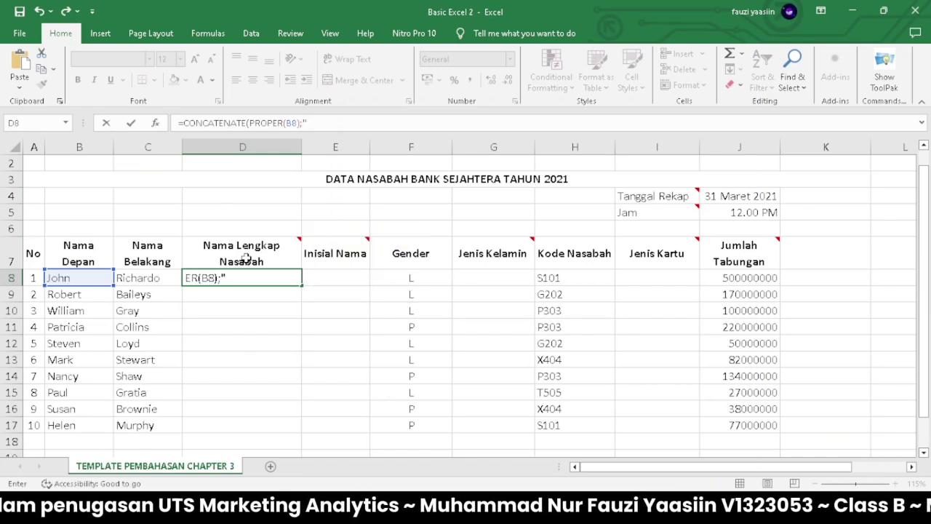
type(" \"")
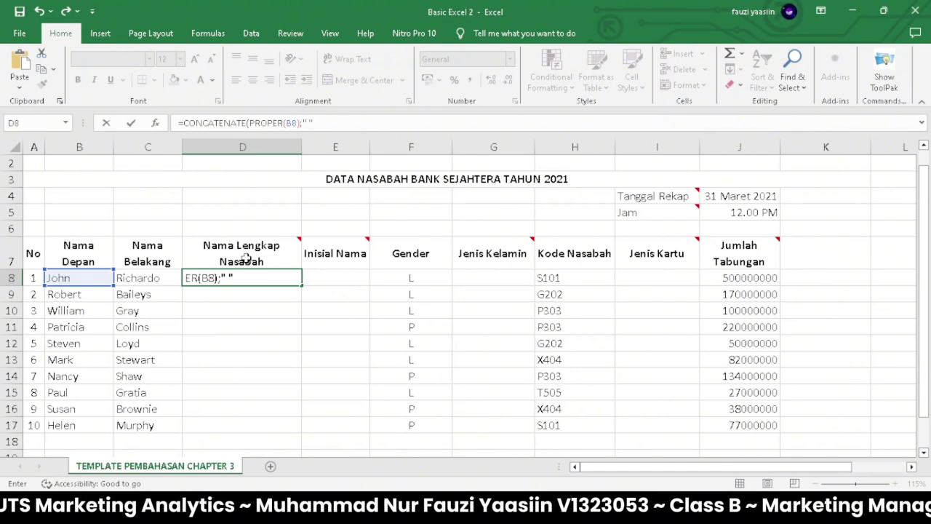
type(";")
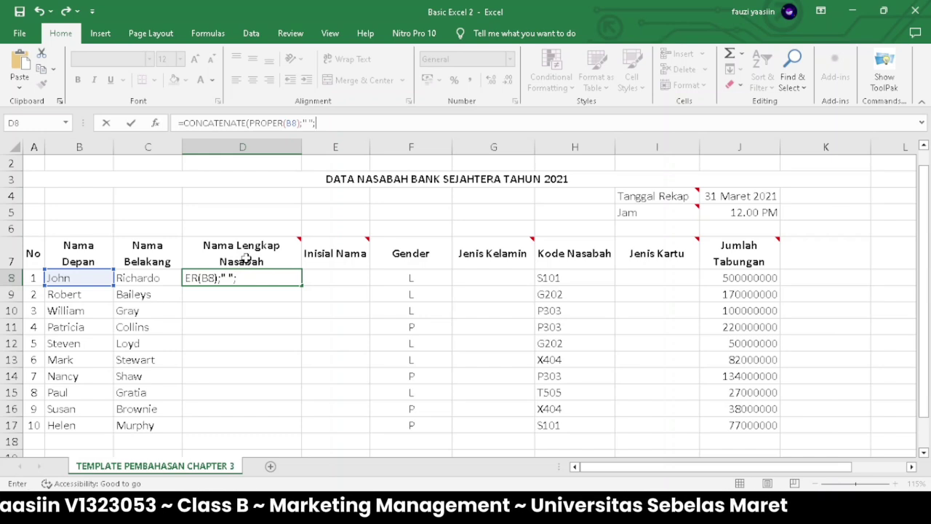
type("Prop")
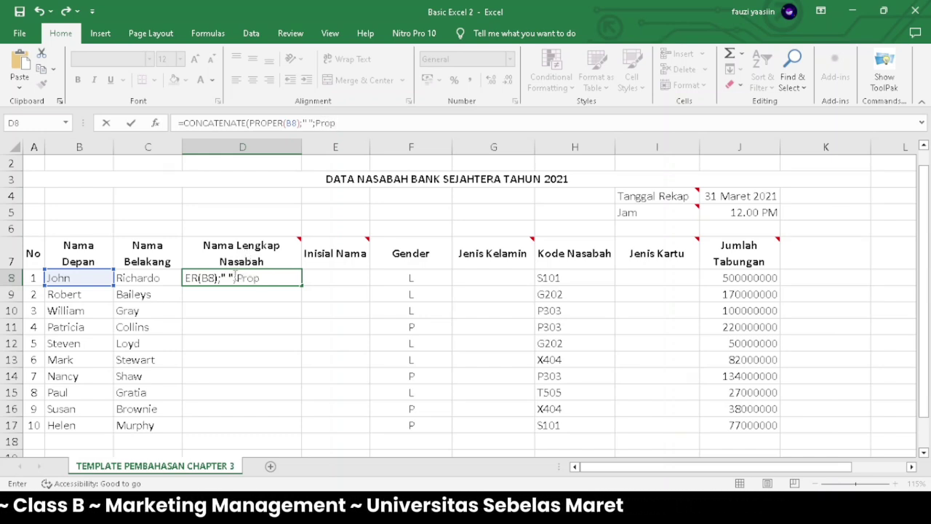
key("Tab")
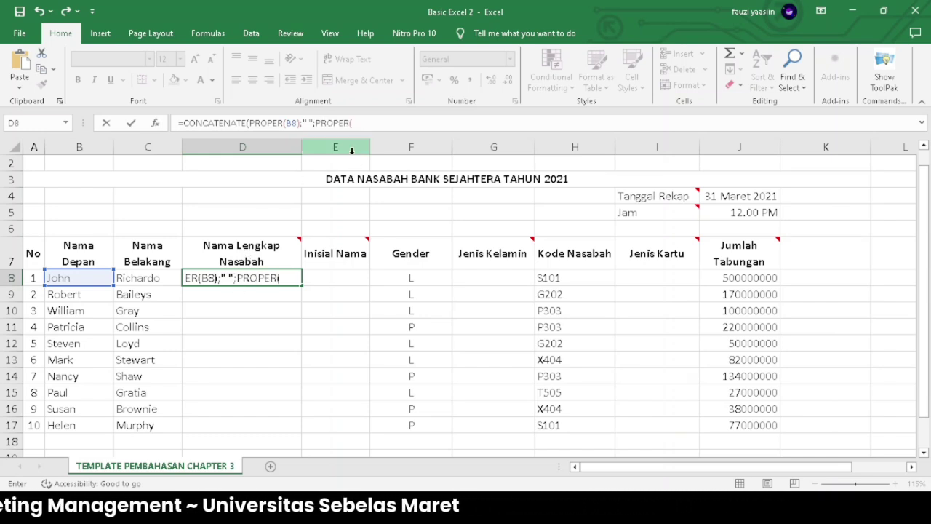
left_click(138, 281)
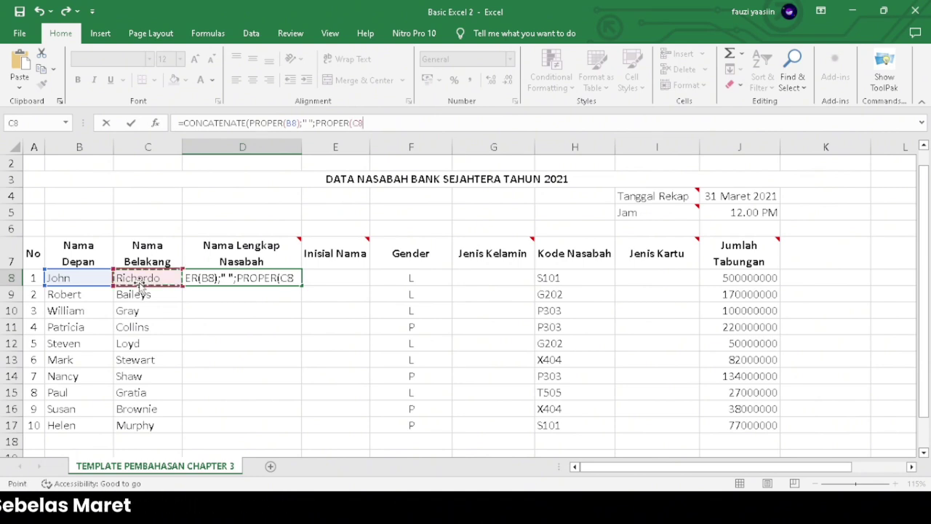
type(")")
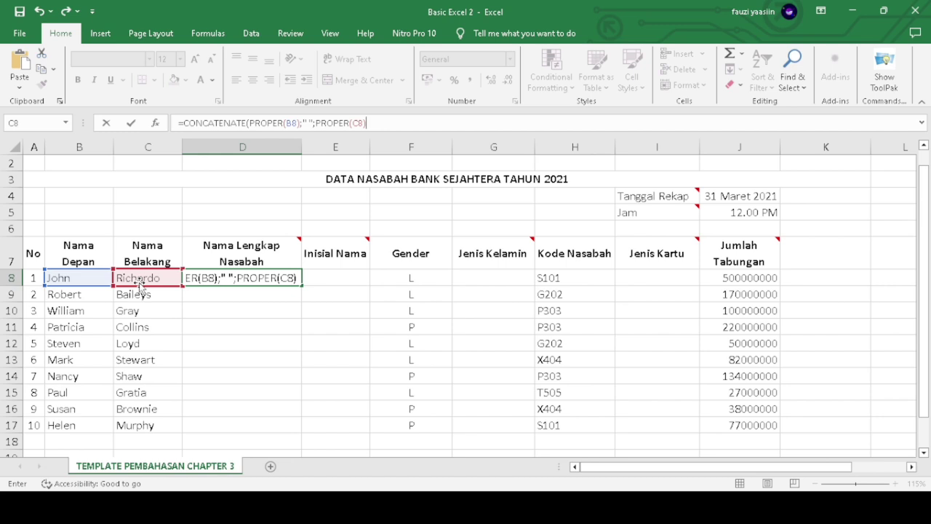
type("_")
key("BackSpace")
type(")")
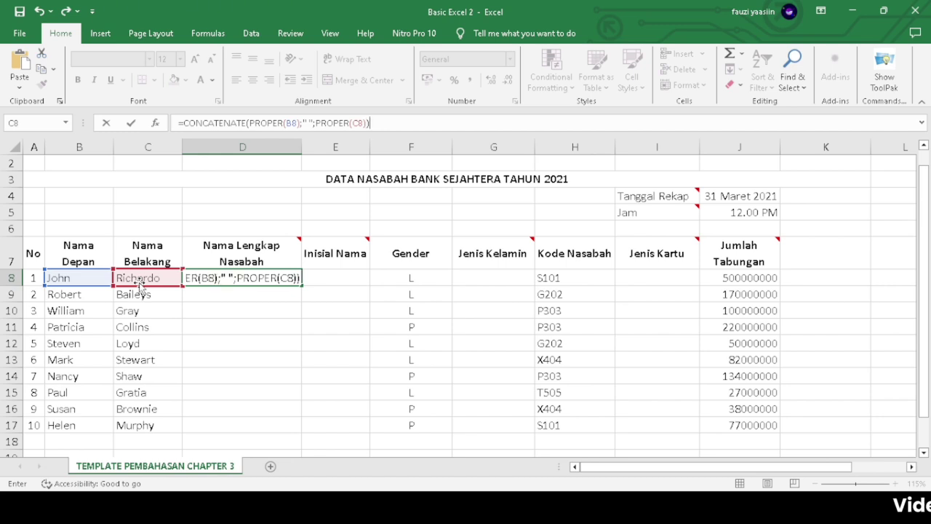
key("Return")
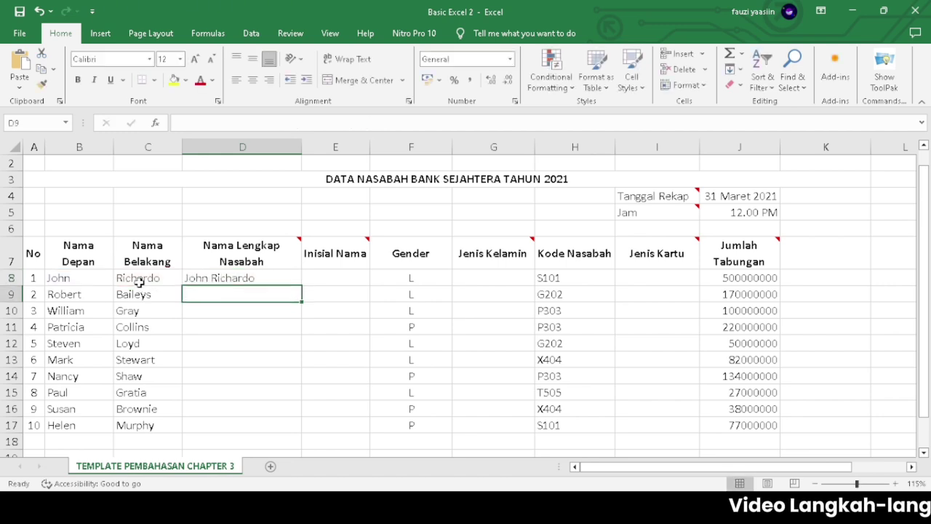
left_click(240, 280)
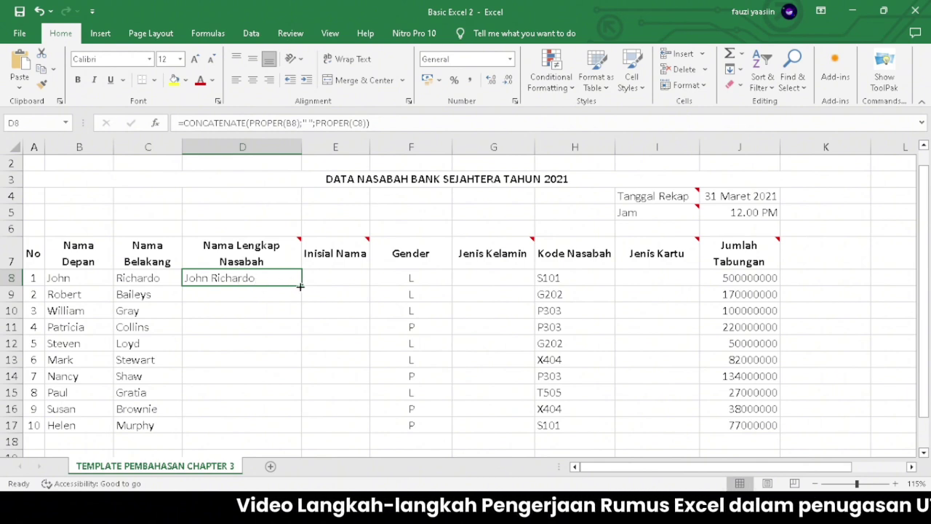
left_click_drag(300, 286, 298, 433)
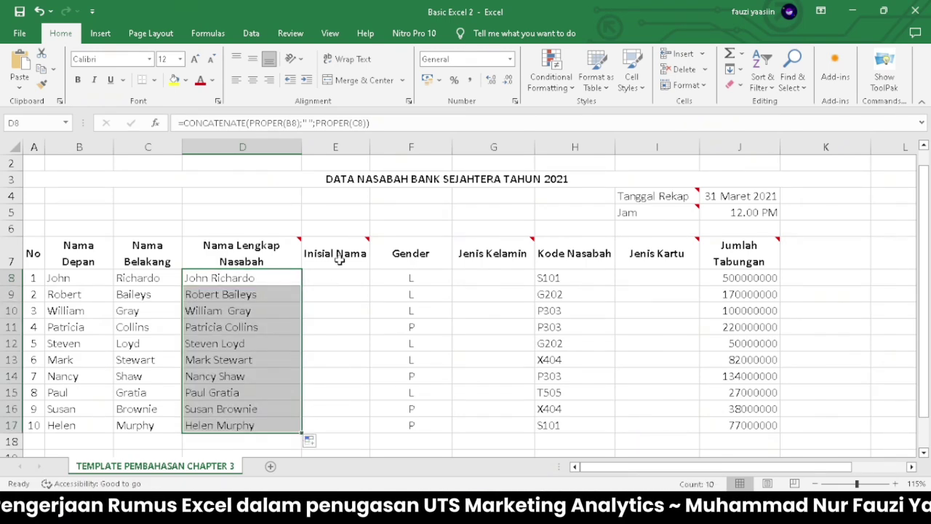
Step: Begin the initials formula in cell E8 under Inisial Nama with =UPPER(CONCATENATE(
mouse_move(338, 262)
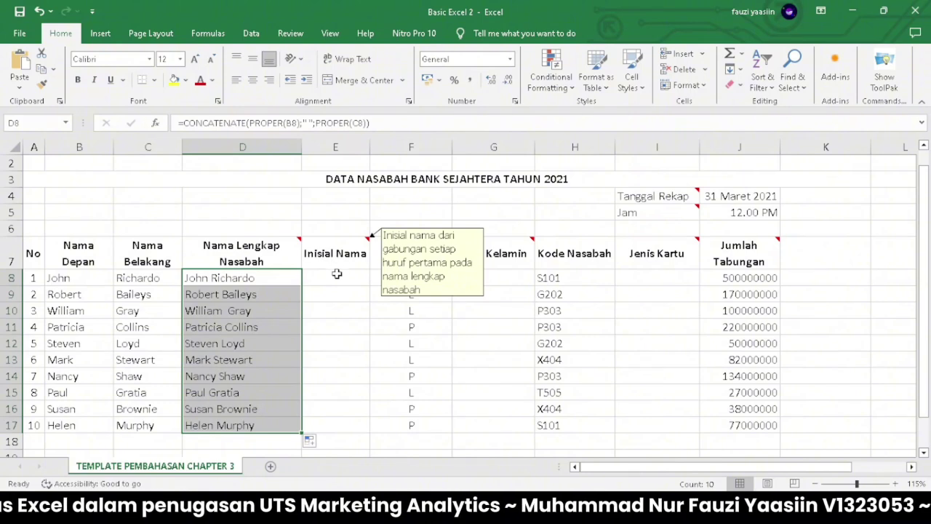
left_click(337, 277)
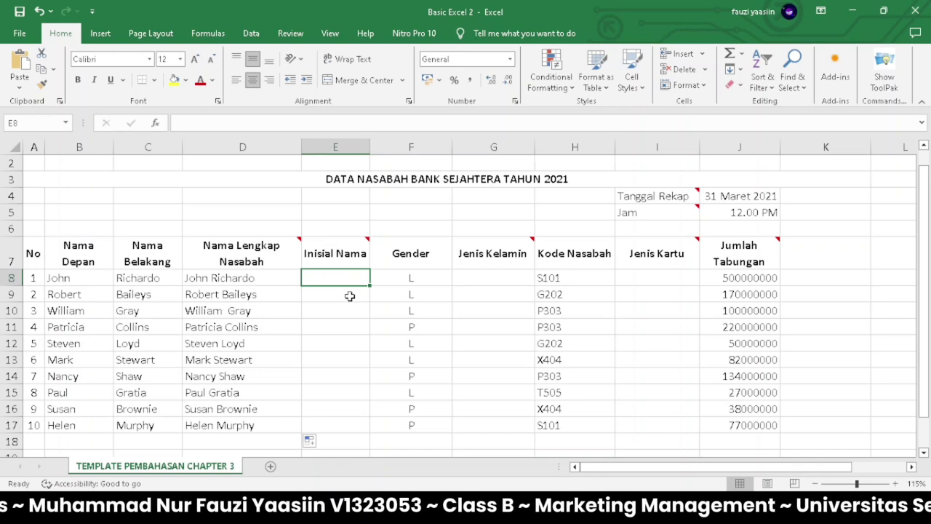
type("=")
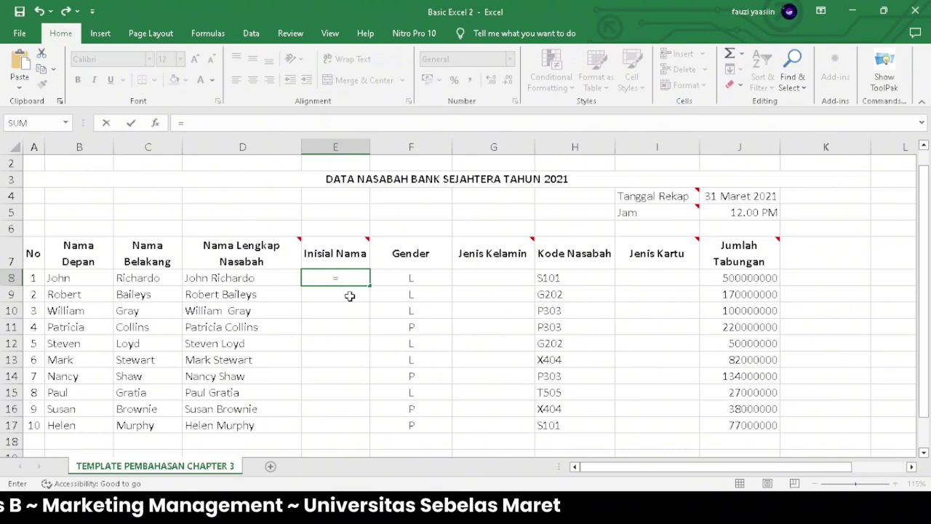
type("Upp")
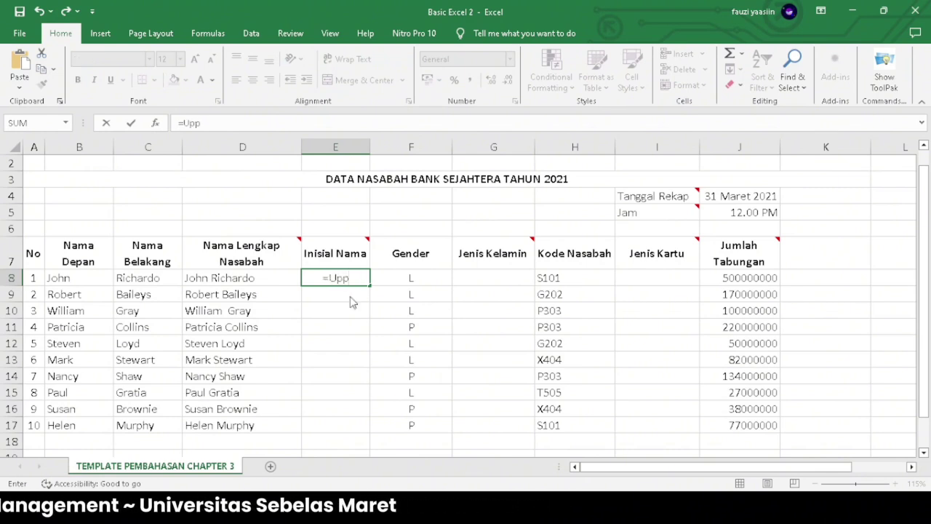
key("Tab")
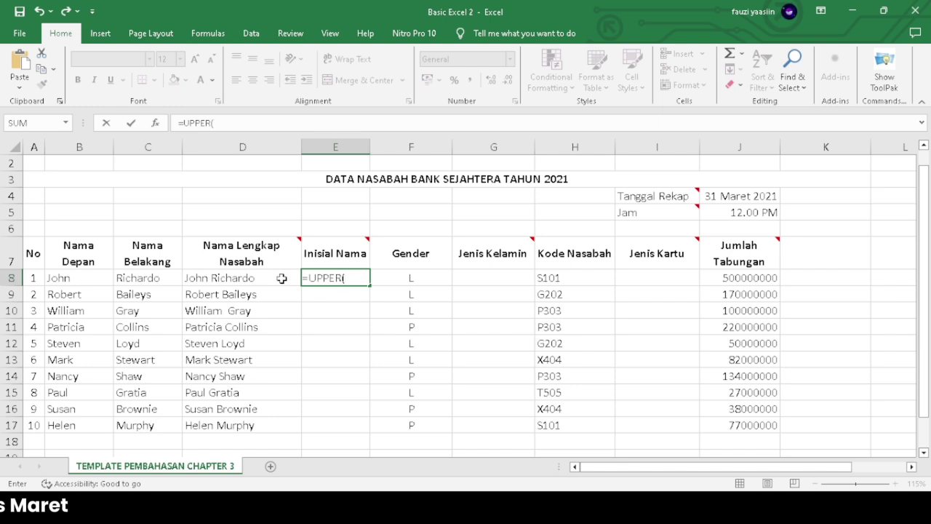
mouse_move(346, 266)
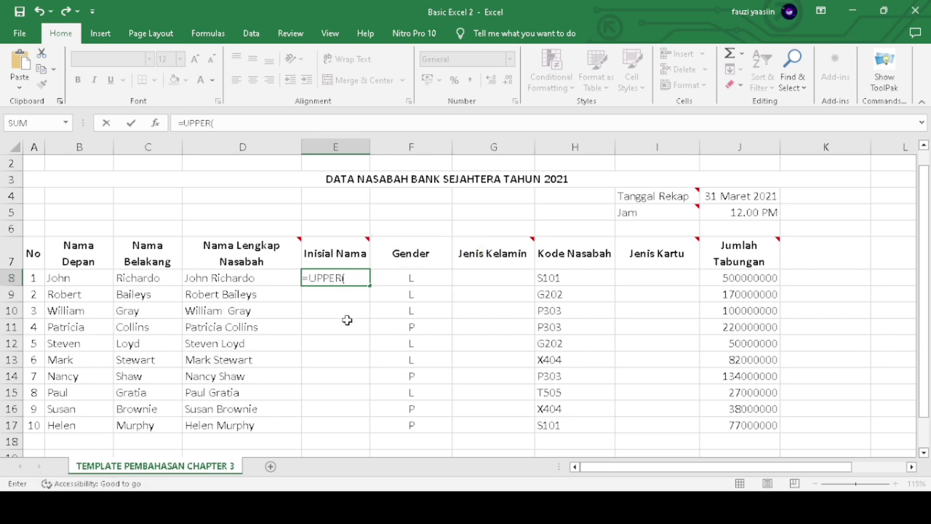
type("con")
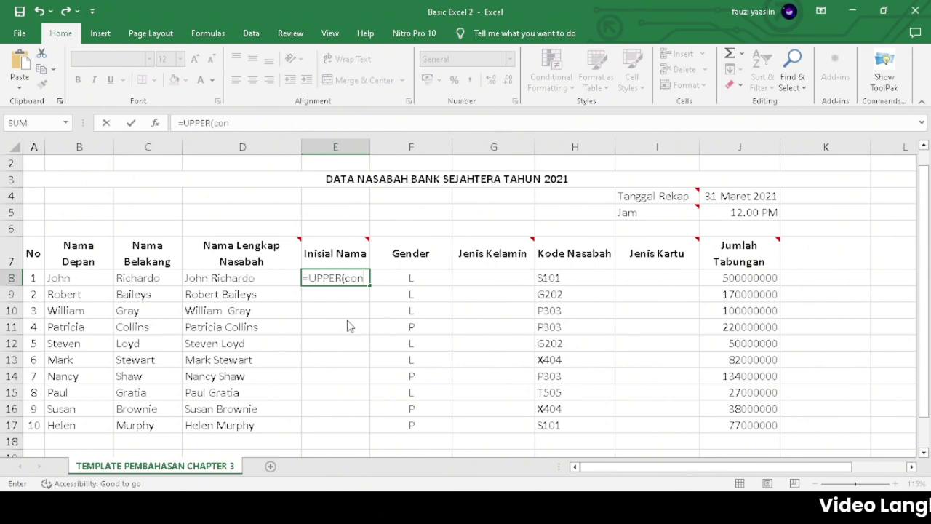
key("Tab")
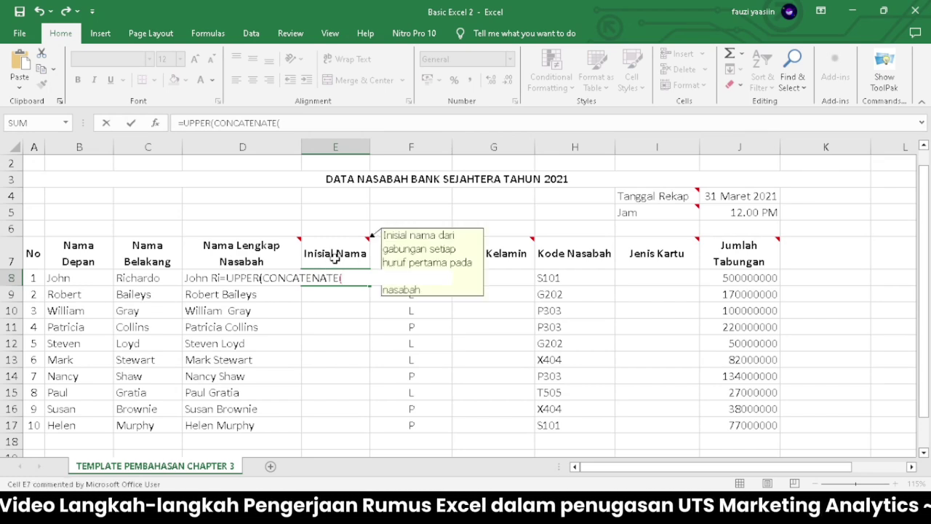
left_click(355, 301)
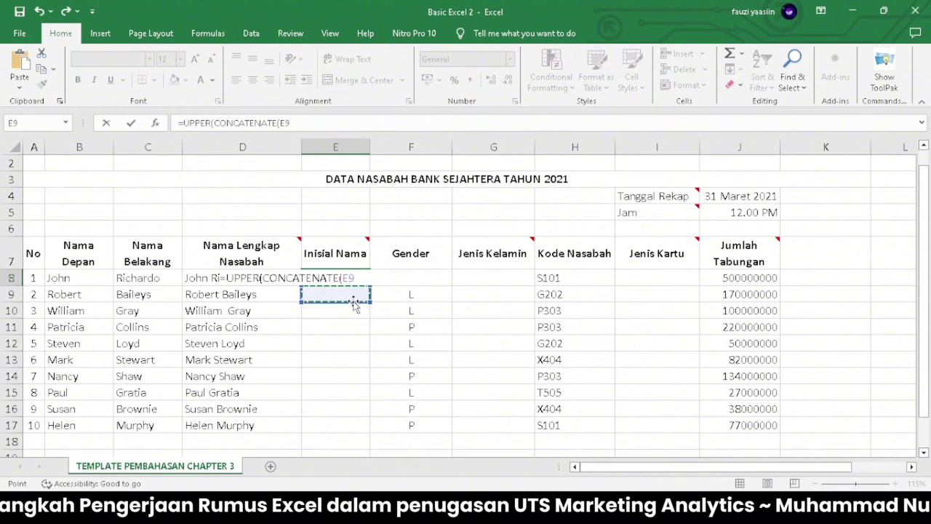
key("BackSpace")
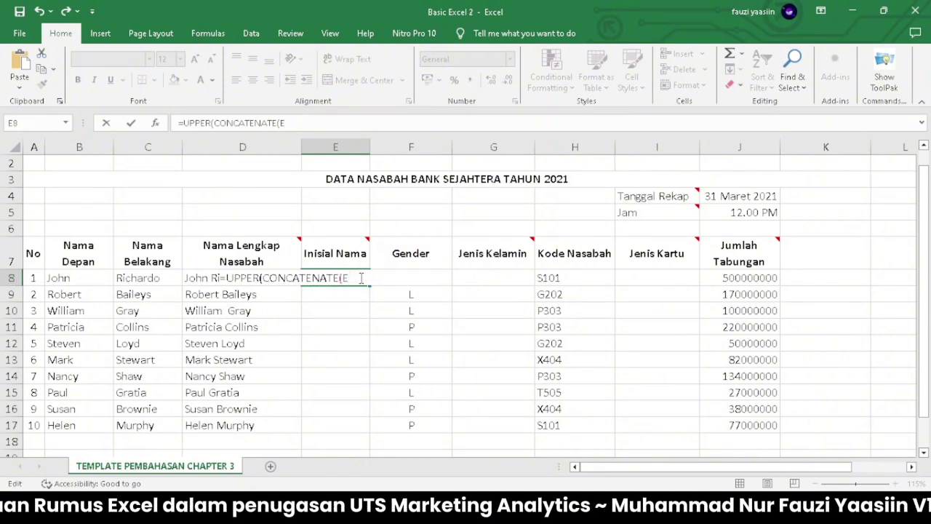
key("BackSpace")
Step: Add LEFT(D8;1) to the initials formula in E8 to take the first letter of the full name
mouse_move(358, 243)
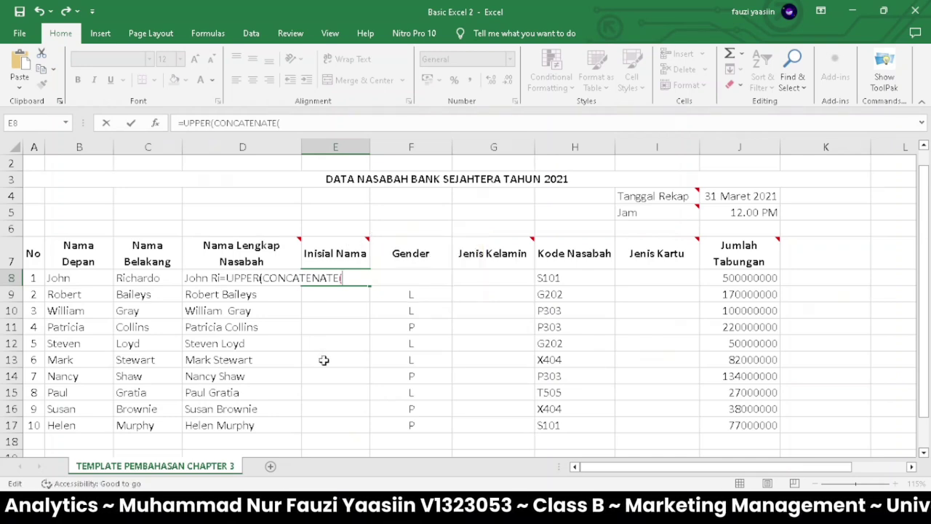
type("left")
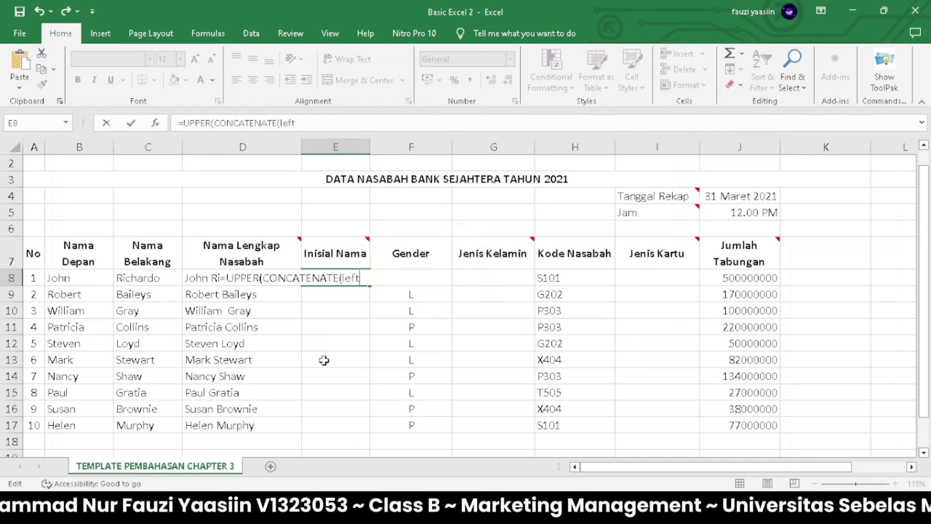
key("Tab")
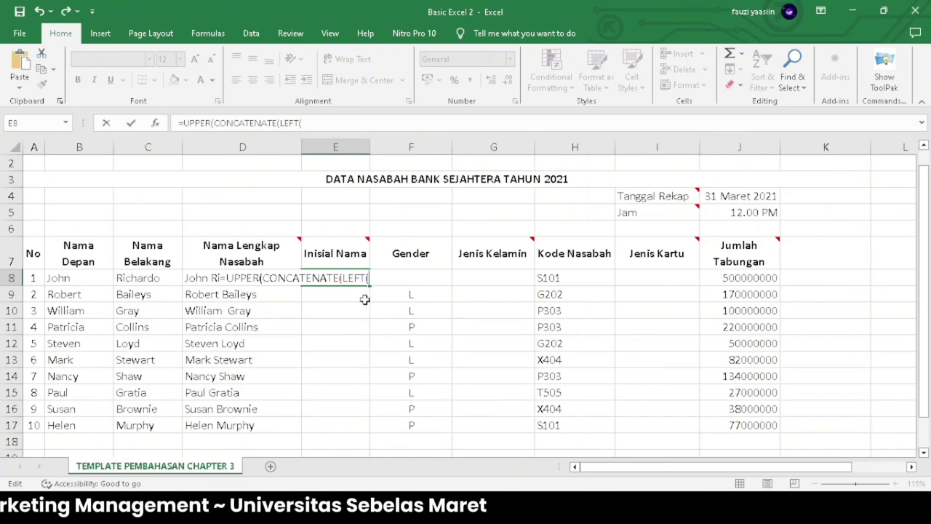
left_click(198, 279)
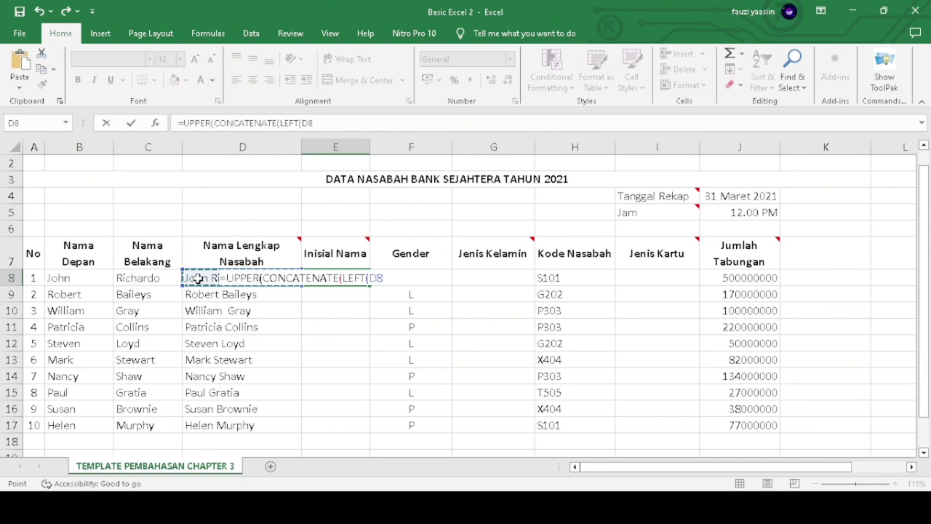
type(";1")
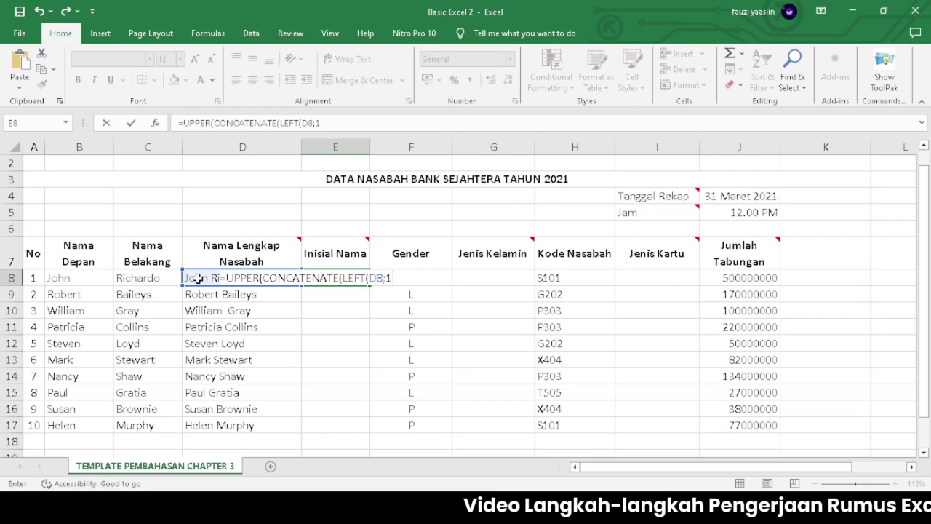
type(")")
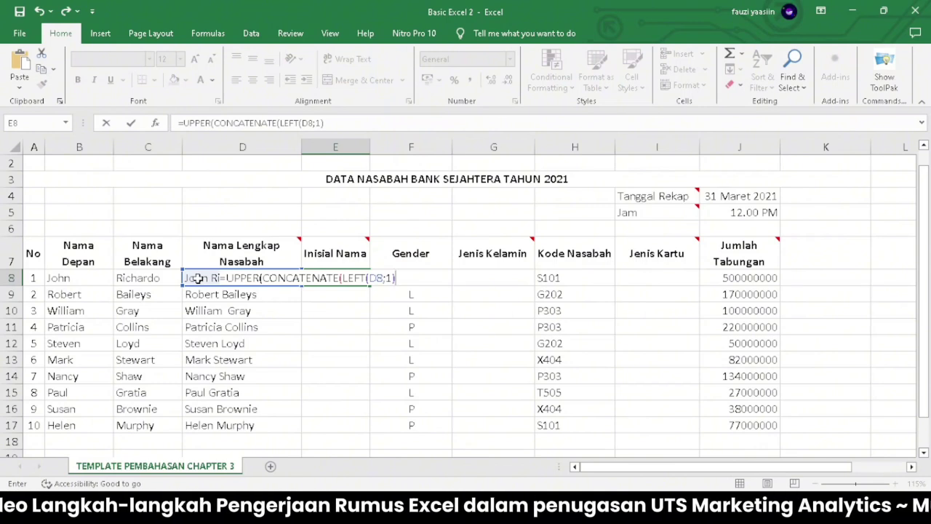
Step: Extend the initials formula in E8 with MID(D8; to extract a letter from the full name
type("mid")
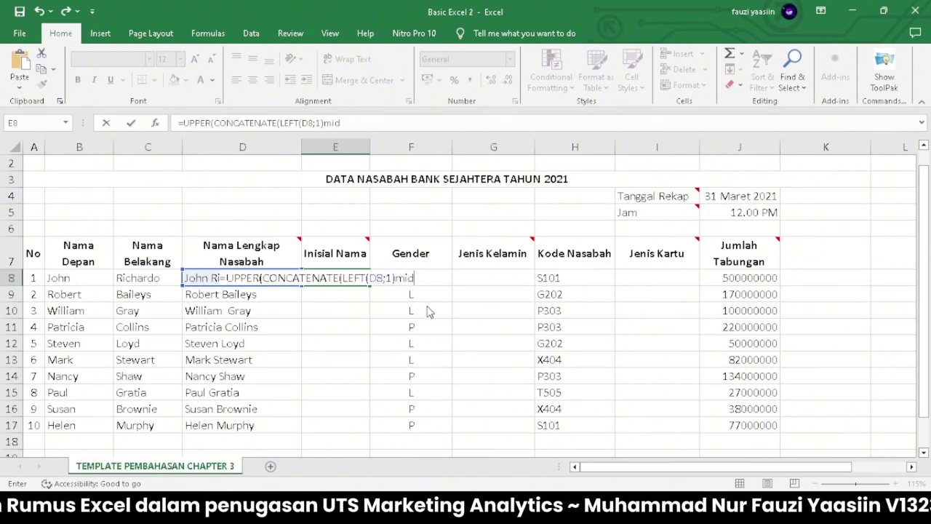
key("Tab")
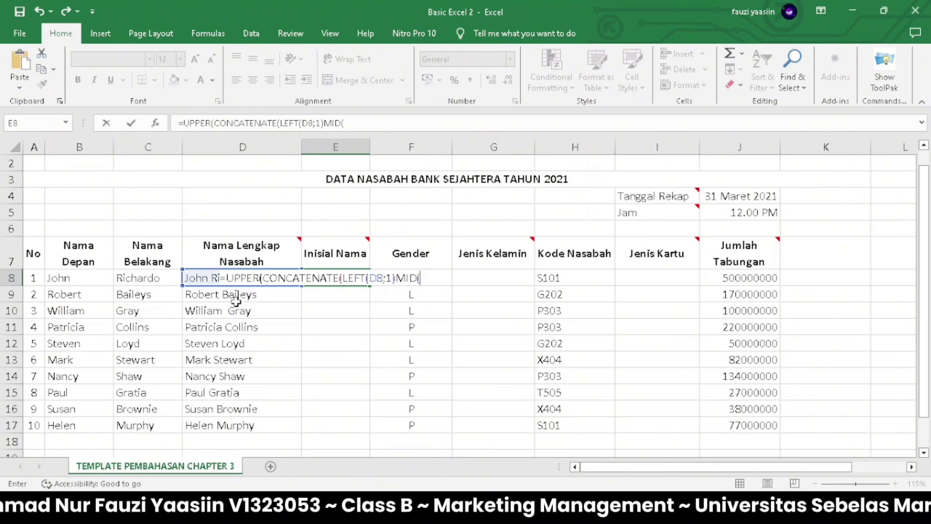
left_click(205, 278)
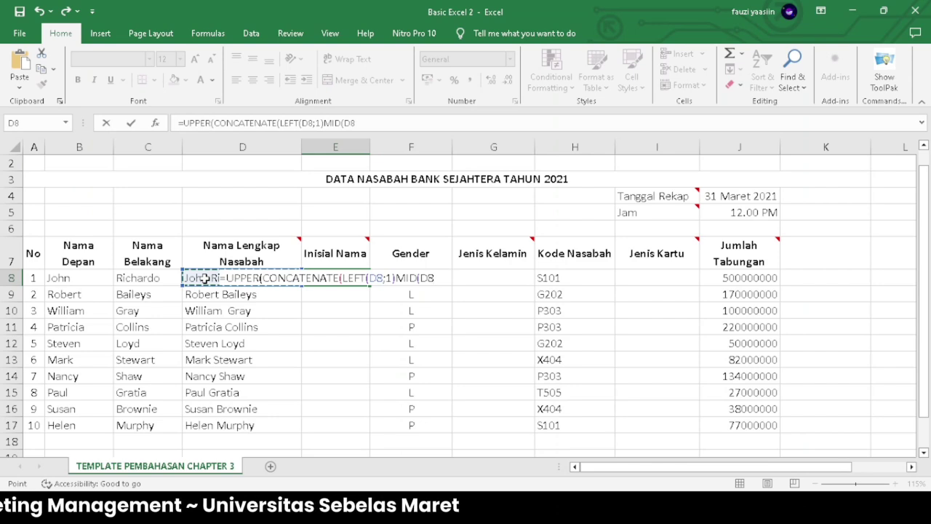
type(";F")
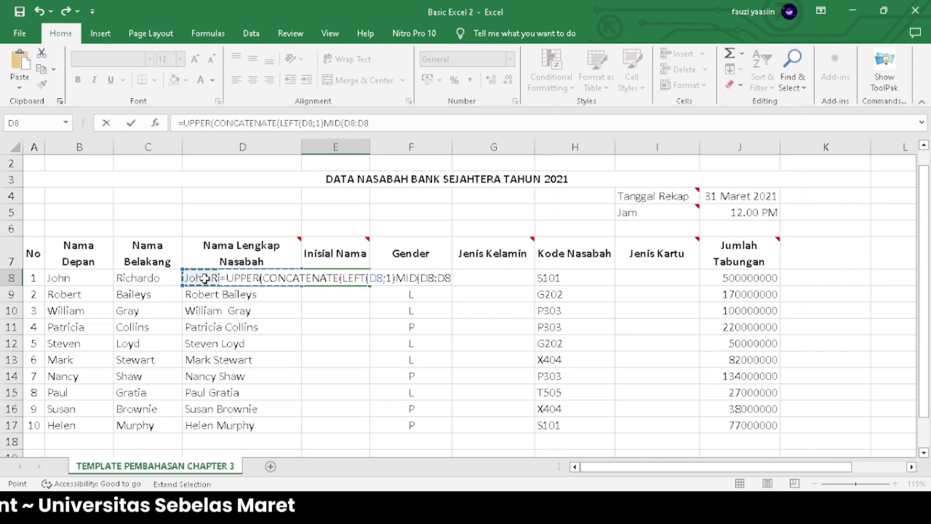
key("BackSpace")
key("BackSpace")
type(";")
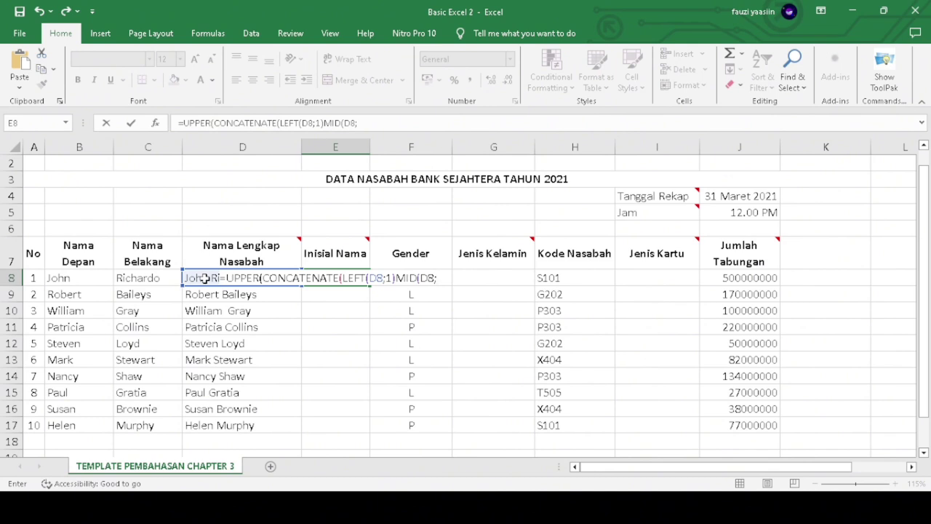
Step: Add FIND(" ";D8;) as the start position inside MID to locate the space in the full name
type("Find(")
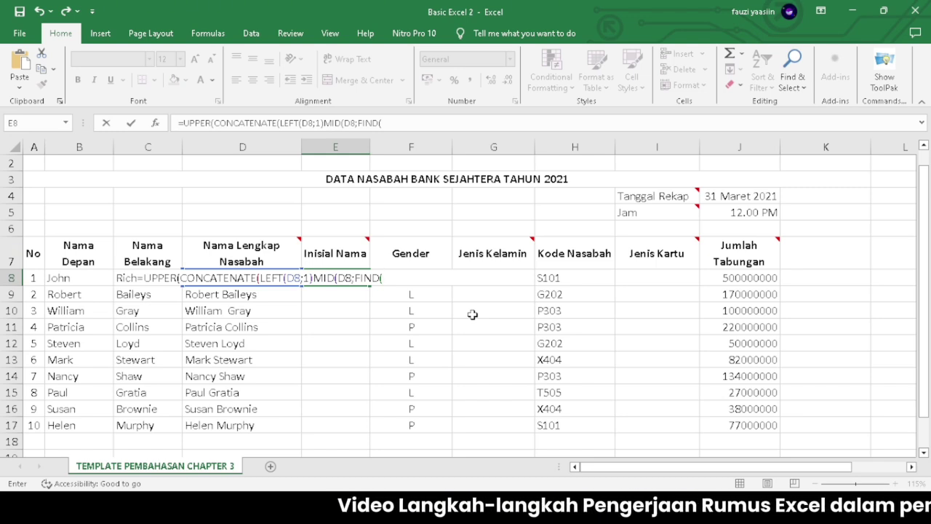
type("\"")
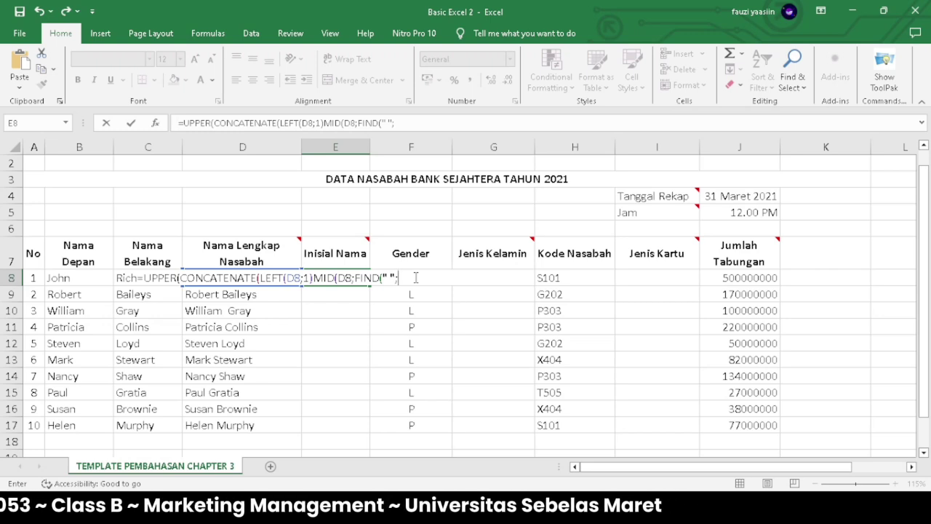
type(";")
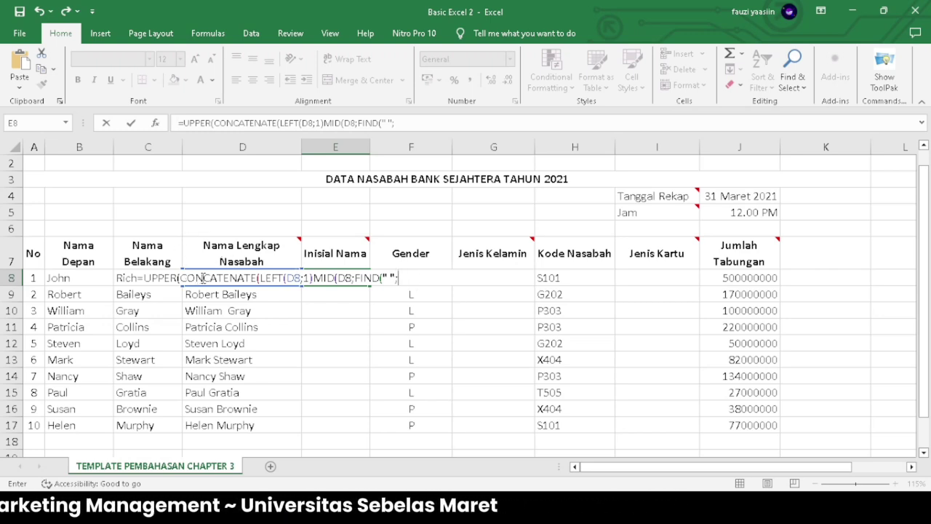
mouse_move(314, 270)
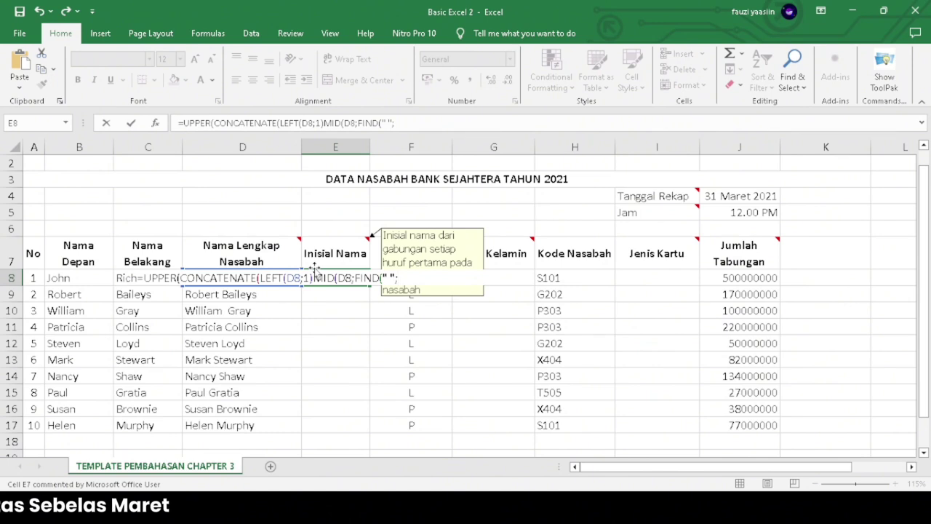
type("D8;")
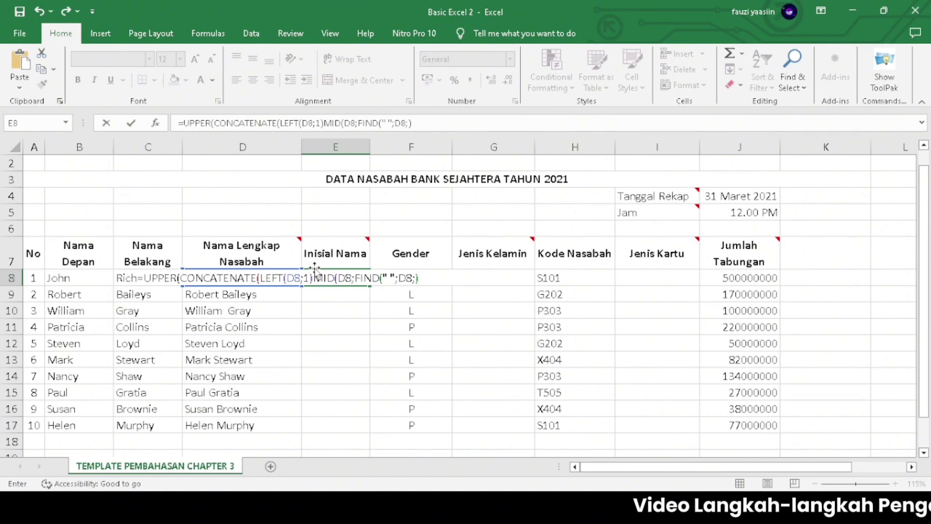
mouse_move(348, 246)
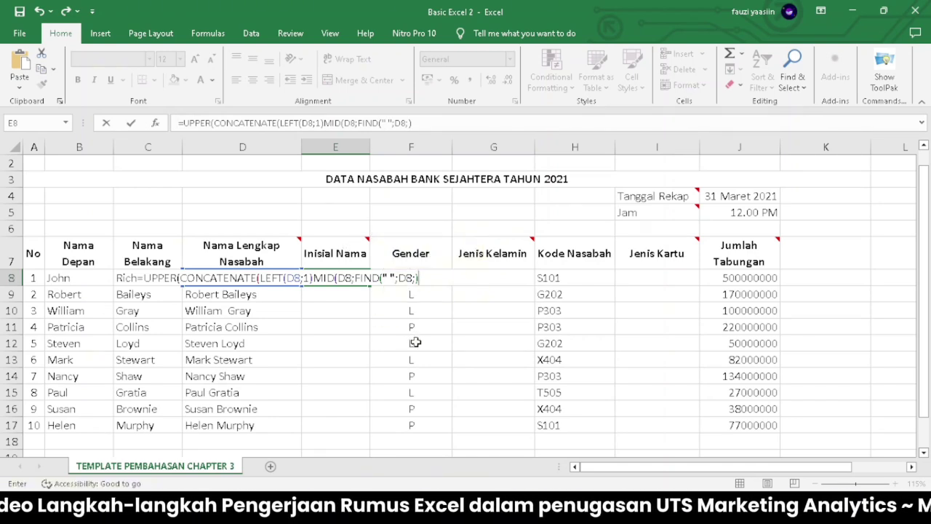
Step: Complete the initials formula in E8 as =UPPER(CONCATENATE(LEFT(D8;1);MID(D8;FIND(" ";D8;1)+1;1))) and fill it down to E17
type("=")
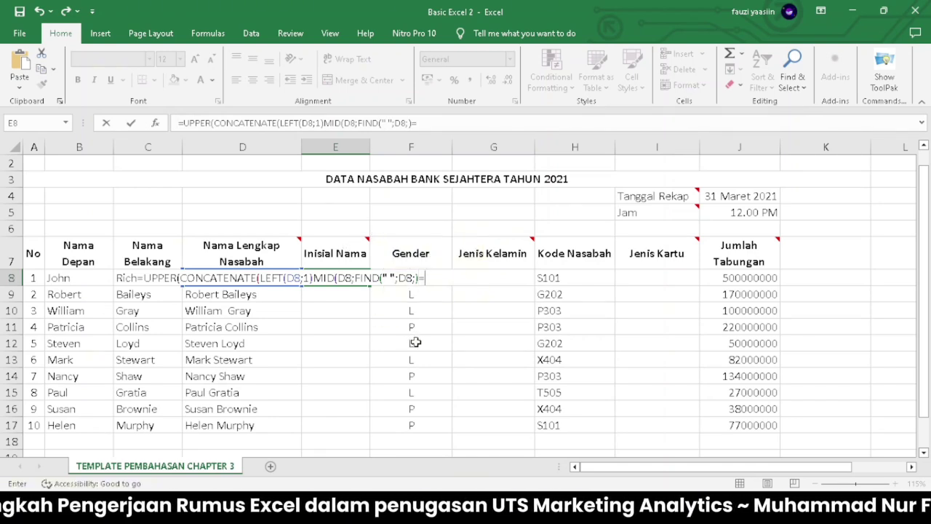
key("BackSpace")
type("+1")
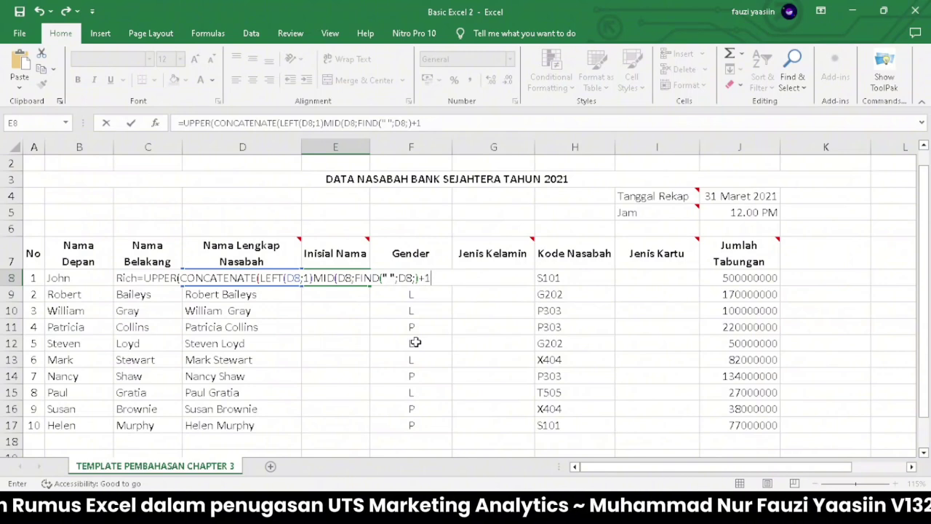
type(";1")
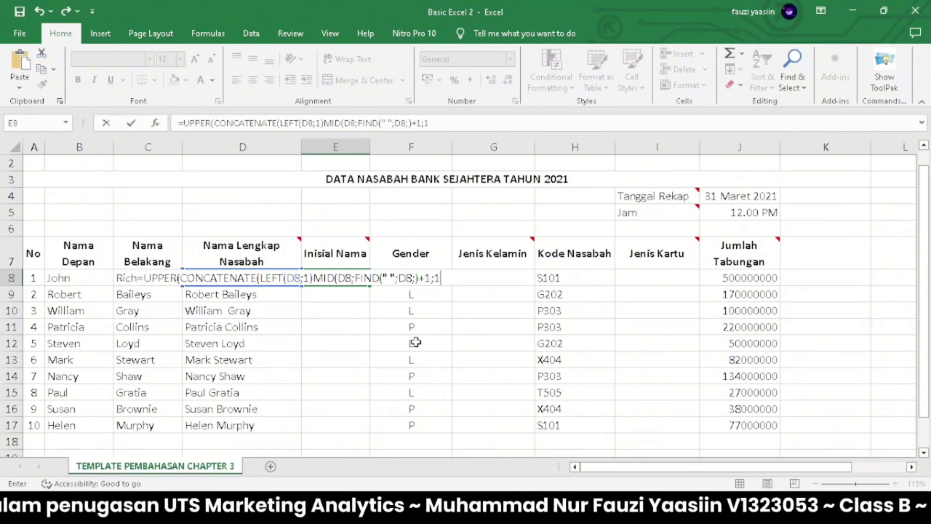
type("))")
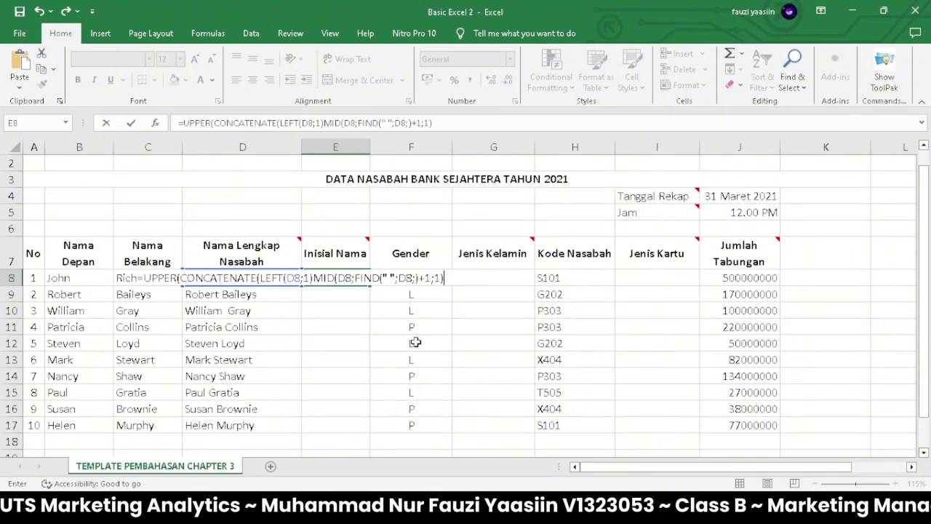
type(")")
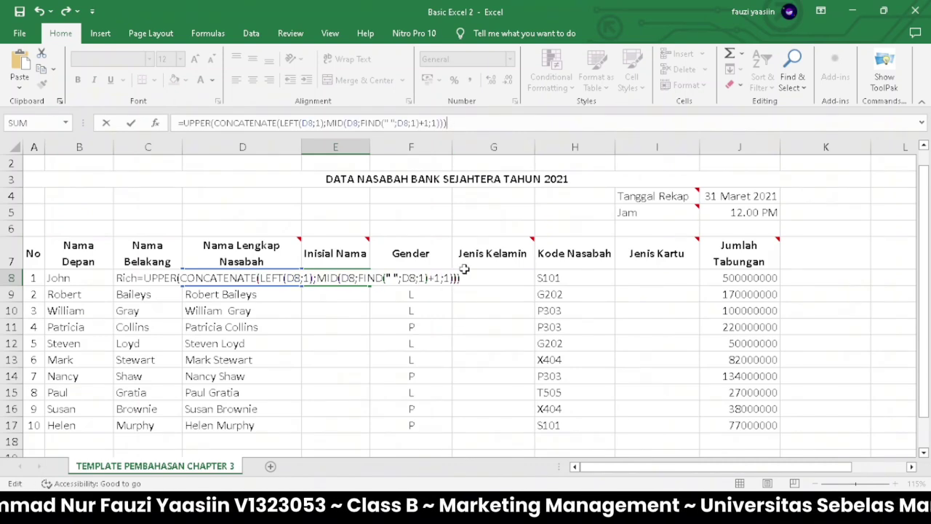
key("Return")
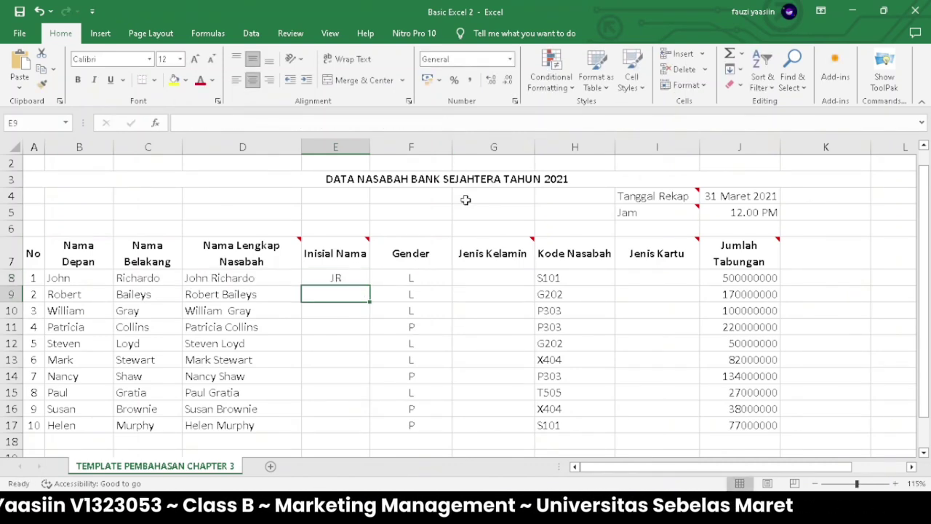
left_click(336, 277)
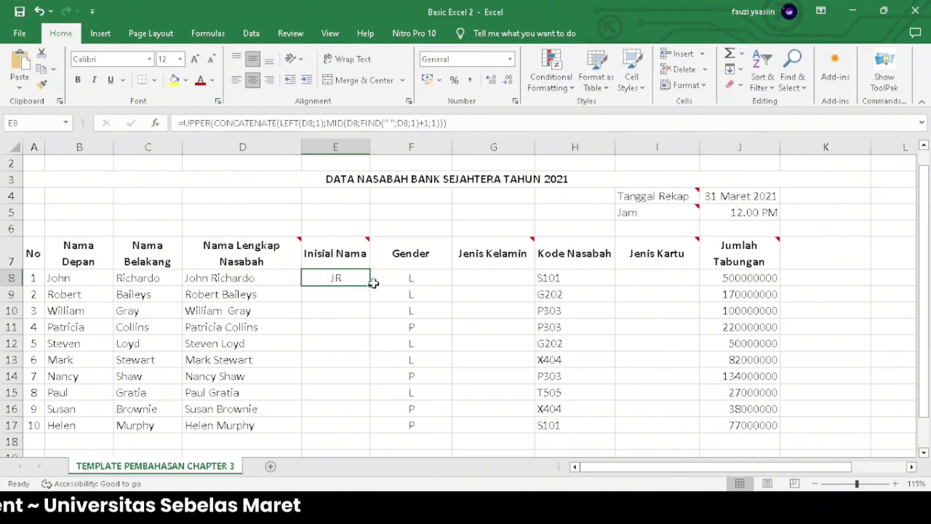
left_click_drag(369, 287, 369, 429)
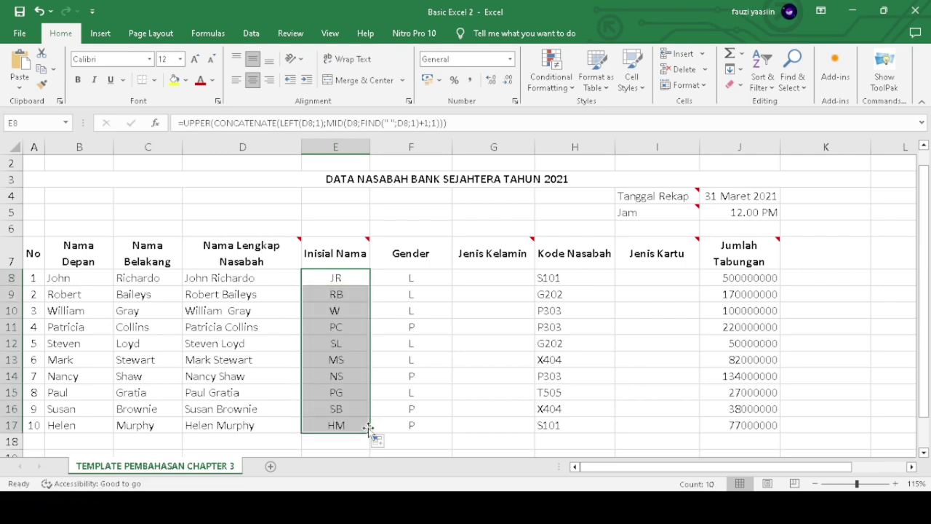
Step: Begin the gender formula in cell G8 under Jenis Kelamin with =IF(F8="L"; to test the Gender code
left_click(493, 259)
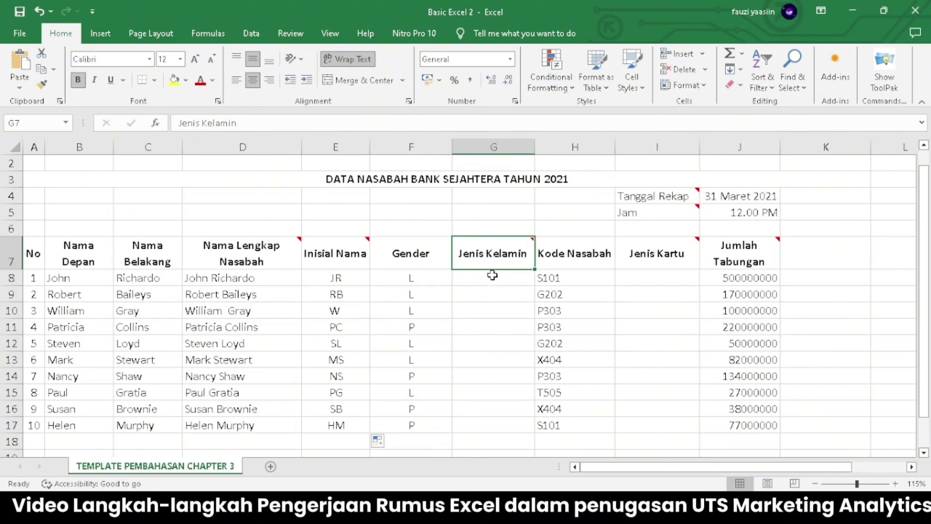
left_click(492, 274)
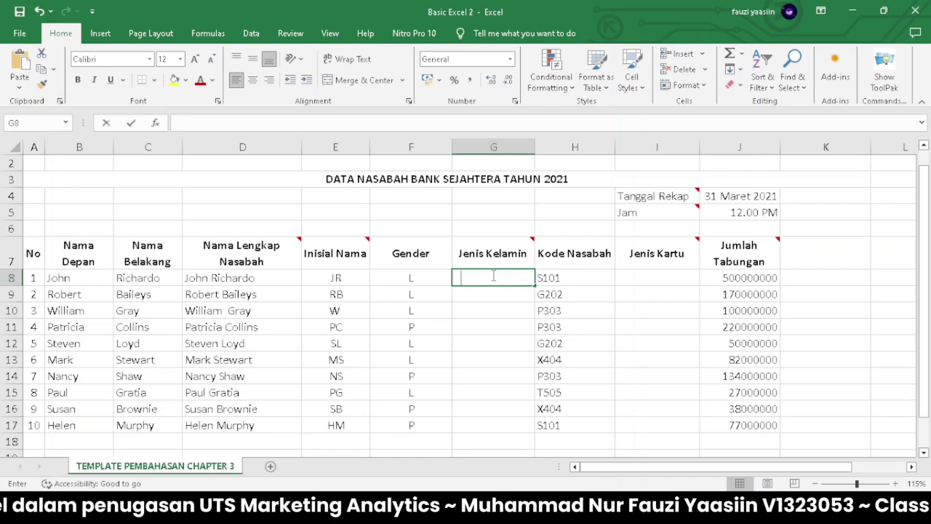
type("=if")
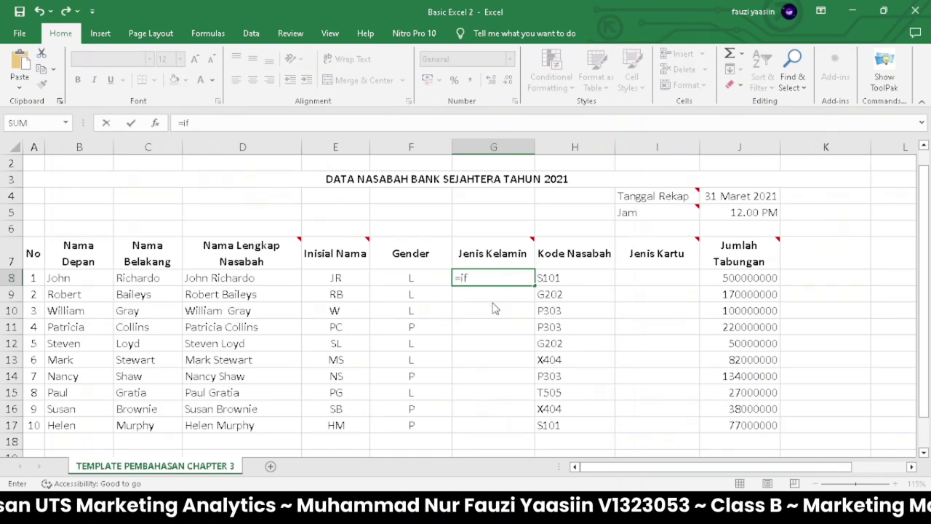
key("Tab")
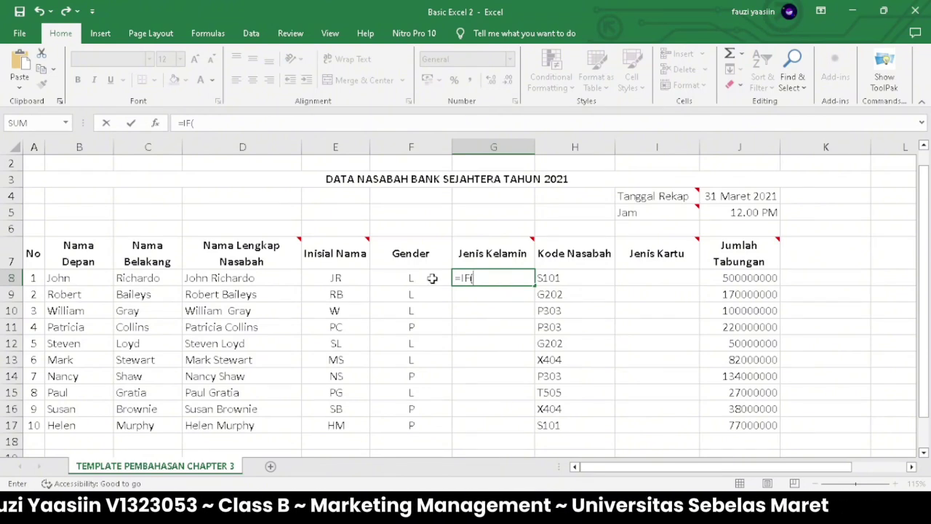
left_click(388, 277)
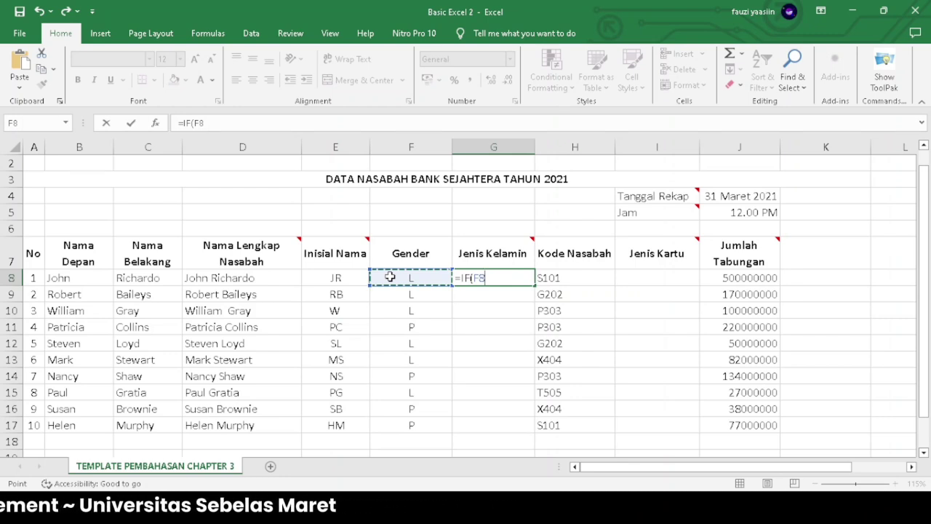
type("=")
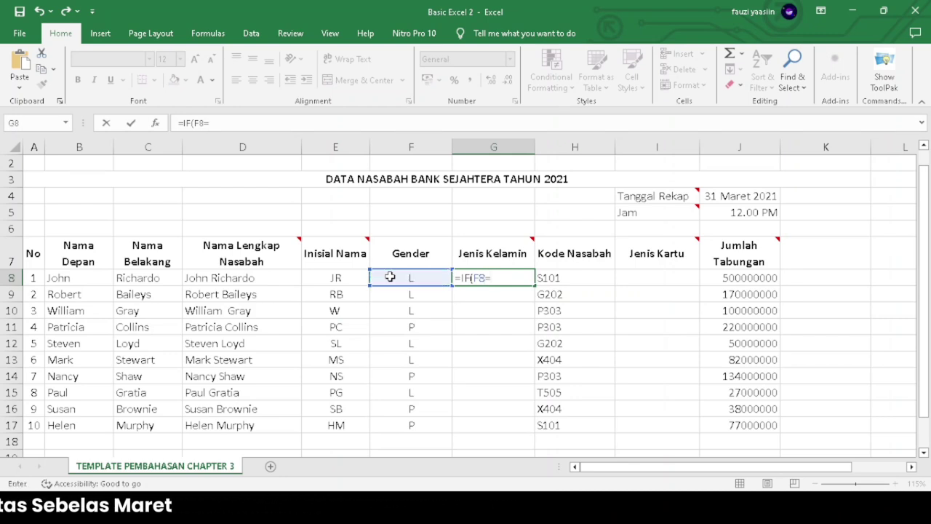
type("\"")
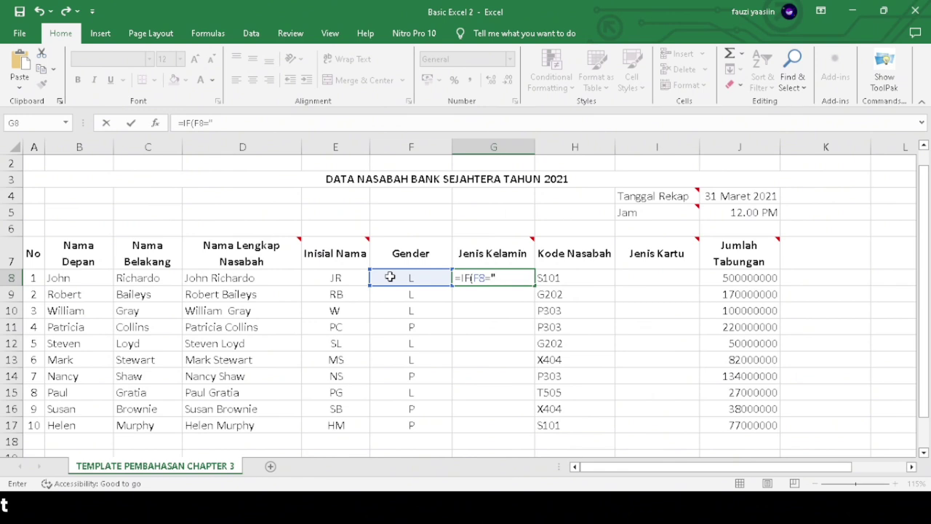
type("L\"")
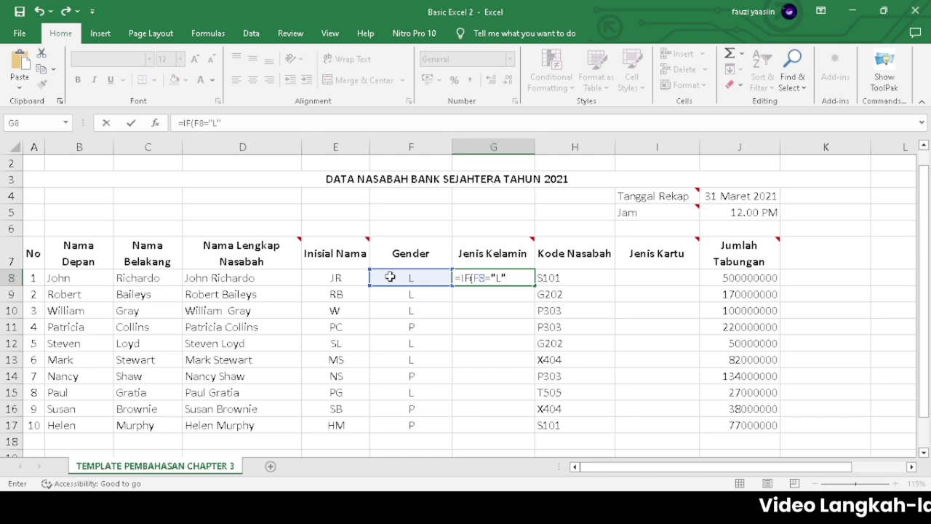
type(";")
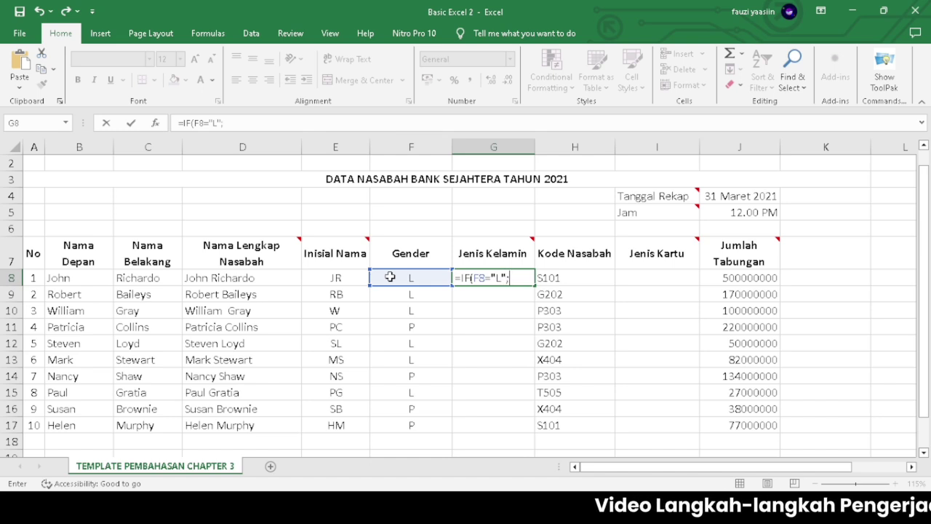
Step: Add "Laki-laki"; to the IF formula in G8 as the quoted result for a true condition
type("Laki-")
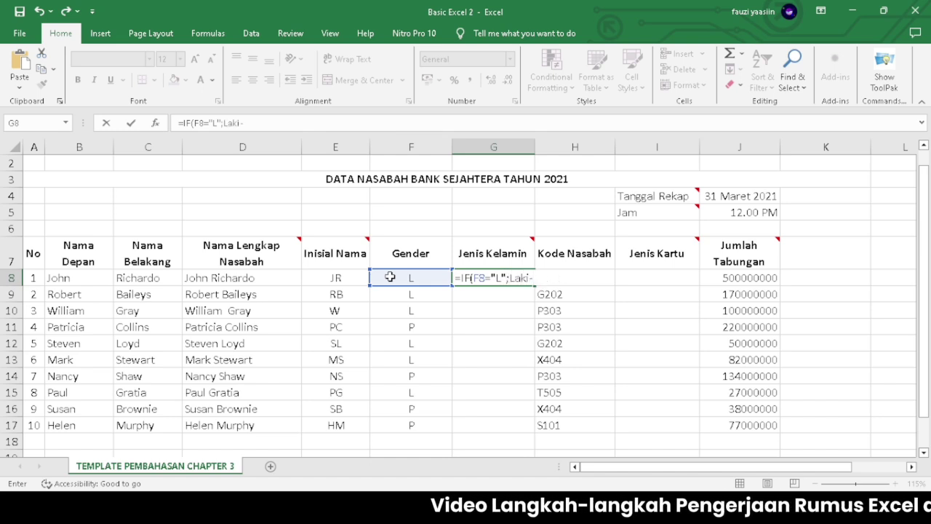
type("laki")
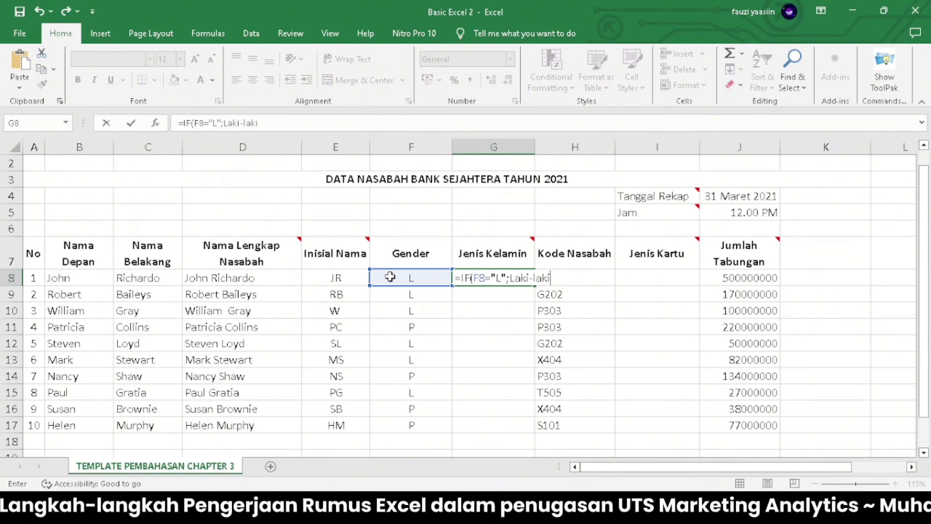
type("\"")
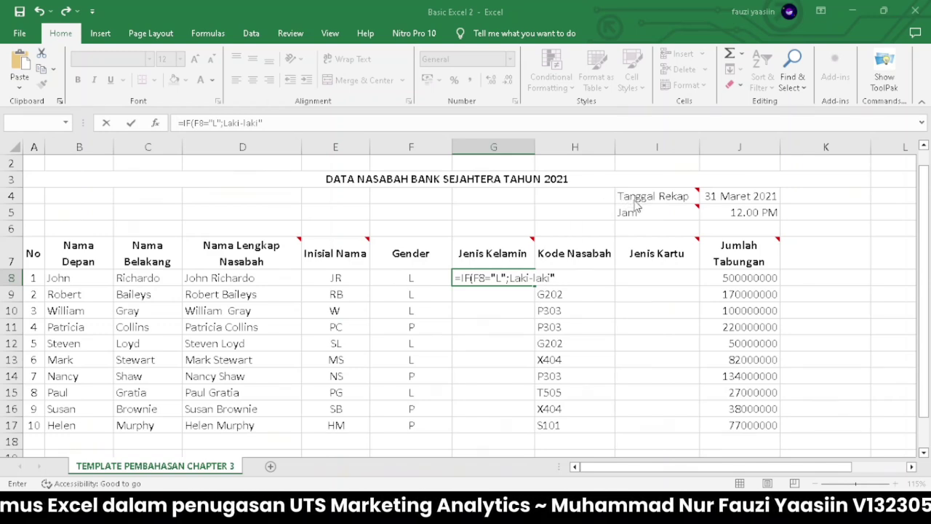
key("F2")
left_click(510, 280)
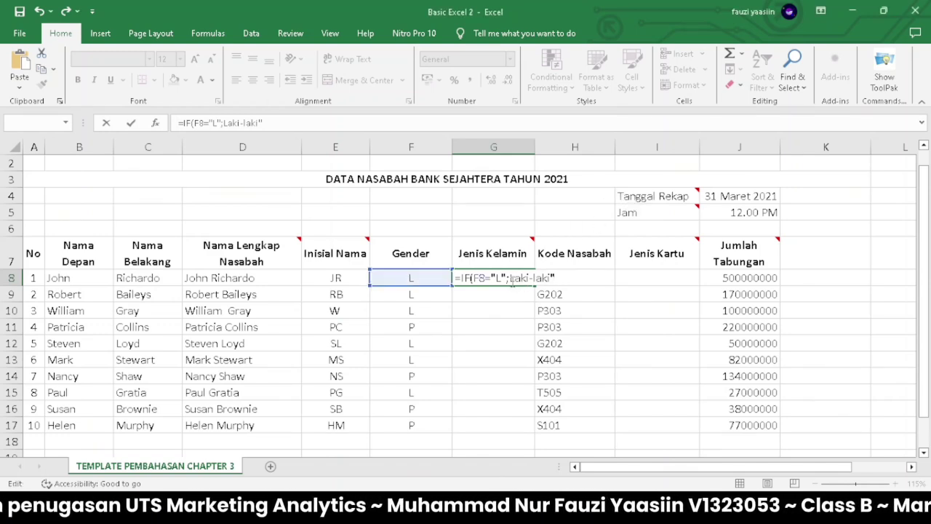
type("\"")
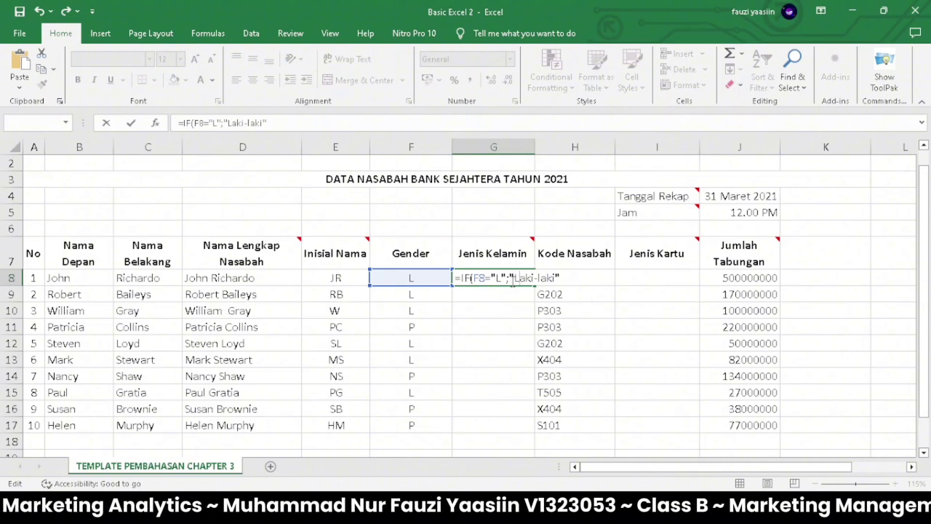
key("End")
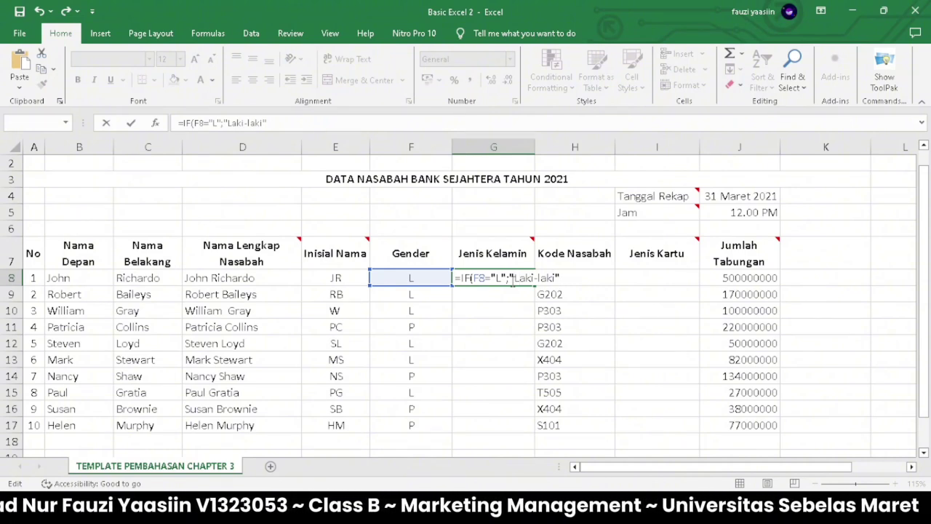
type(";")
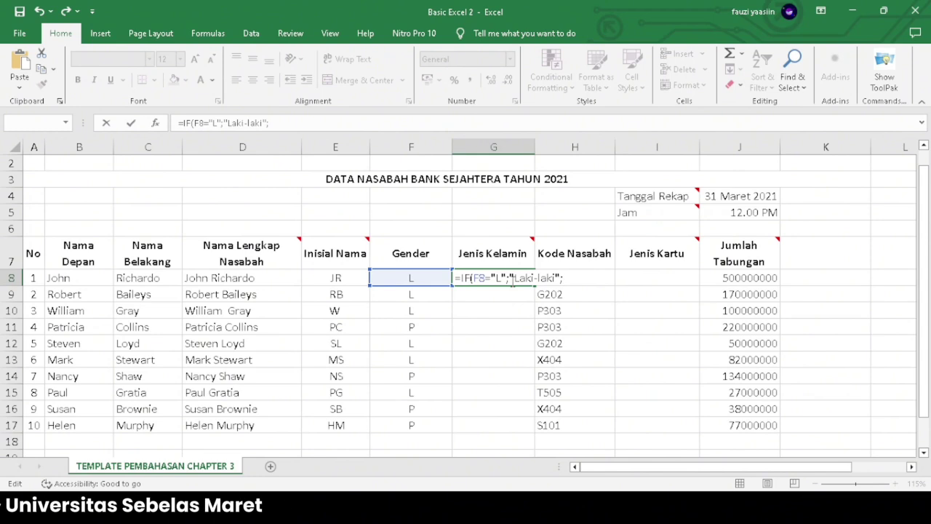
Step: Complete the G8 formula as =IF(F8="L";"Laki-laki";"Perempuan") and fill it down to G17
type("P")
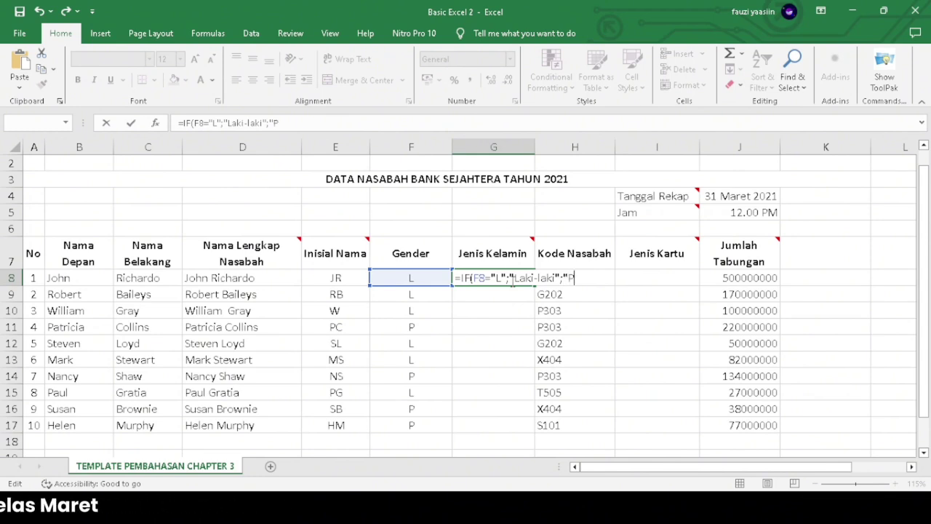
type("erempuan")
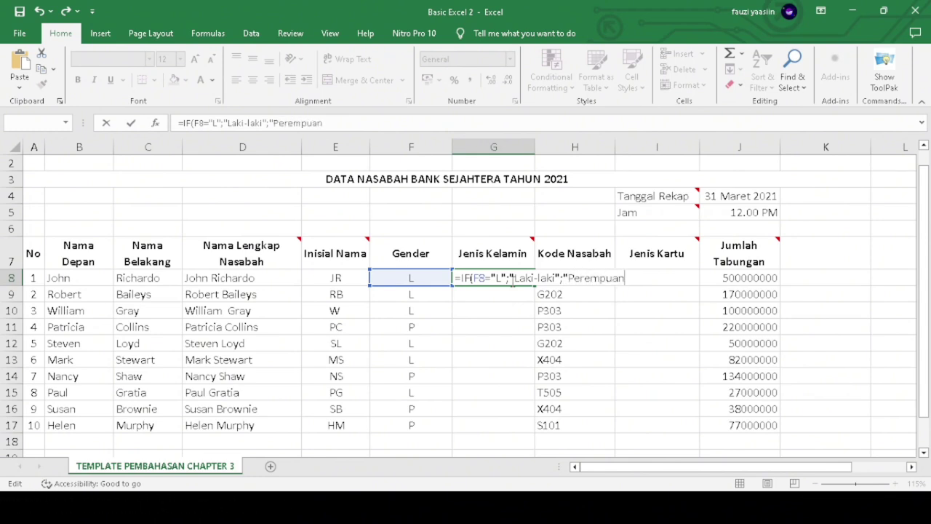
type("\")")
key("Return")
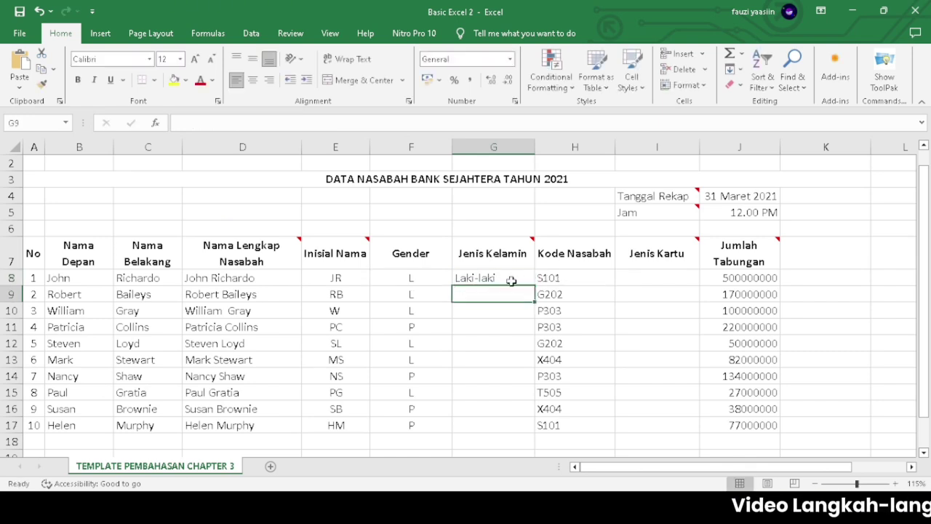
left_click(511, 278)
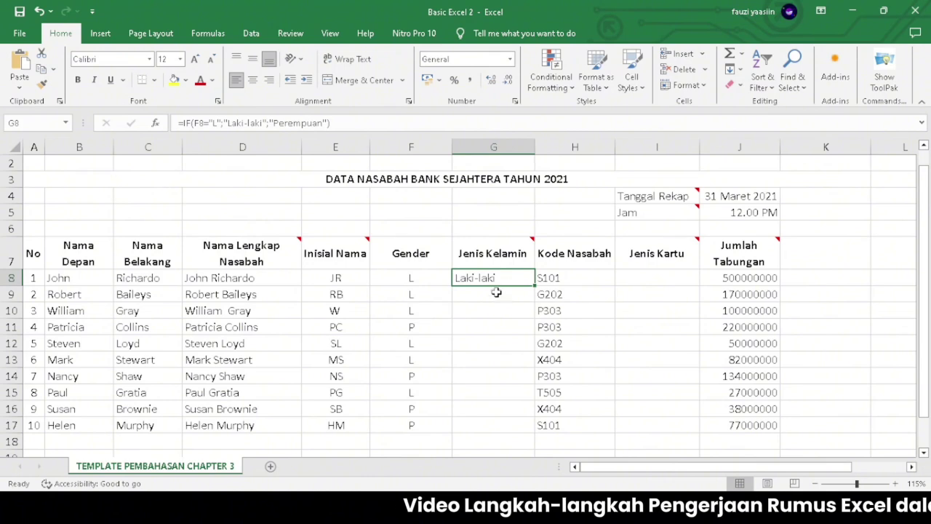
left_click_drag(535, 283, 532, 431)
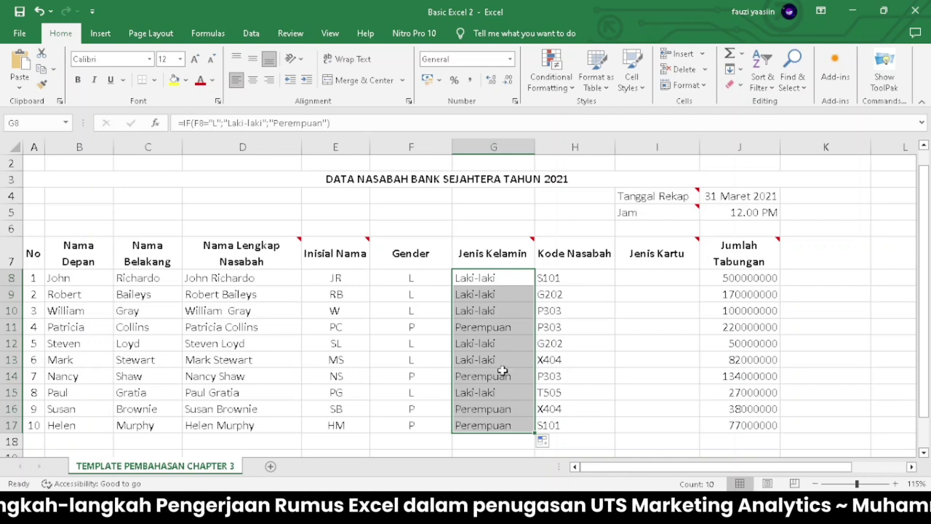
Step: Check the note on the Jenis Kartu header and begin the card type formula in I8 with =PROPER(IF(
left_click(654, 263)
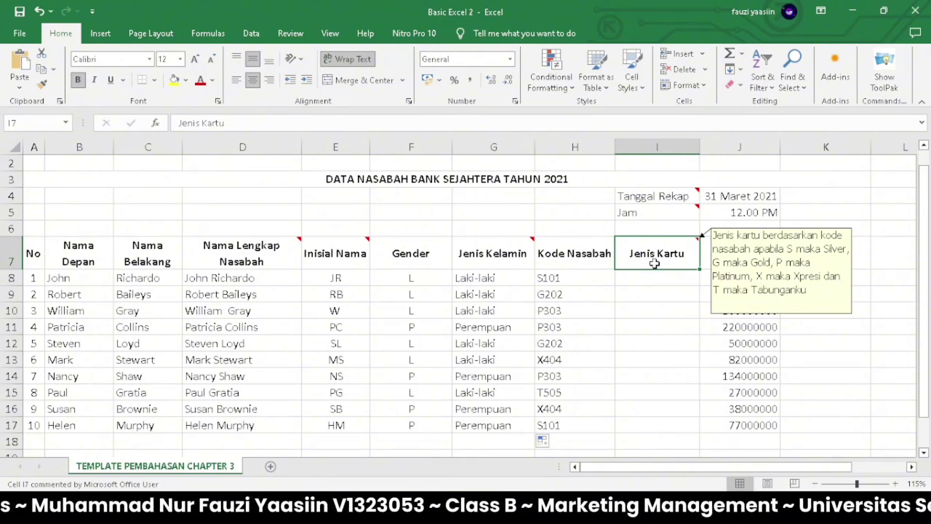
left_click(635, 278)
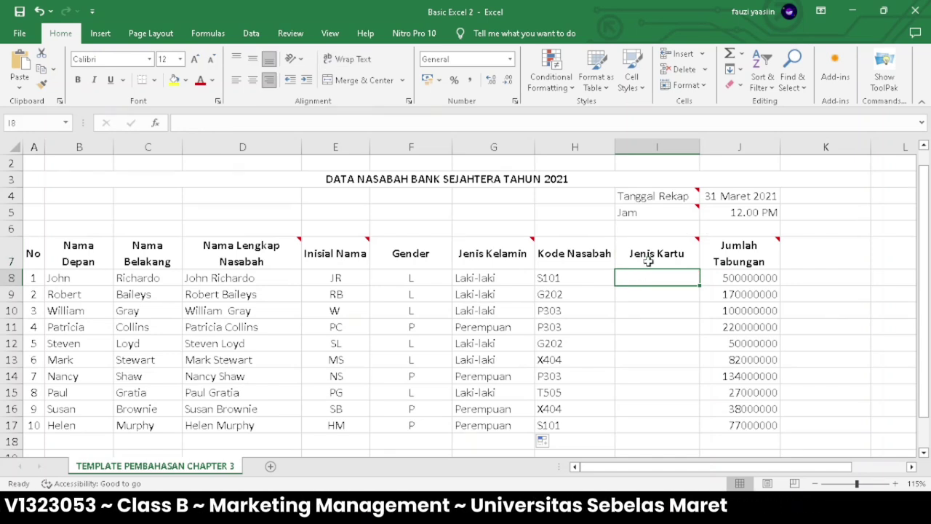
mouse_move(649, 258)
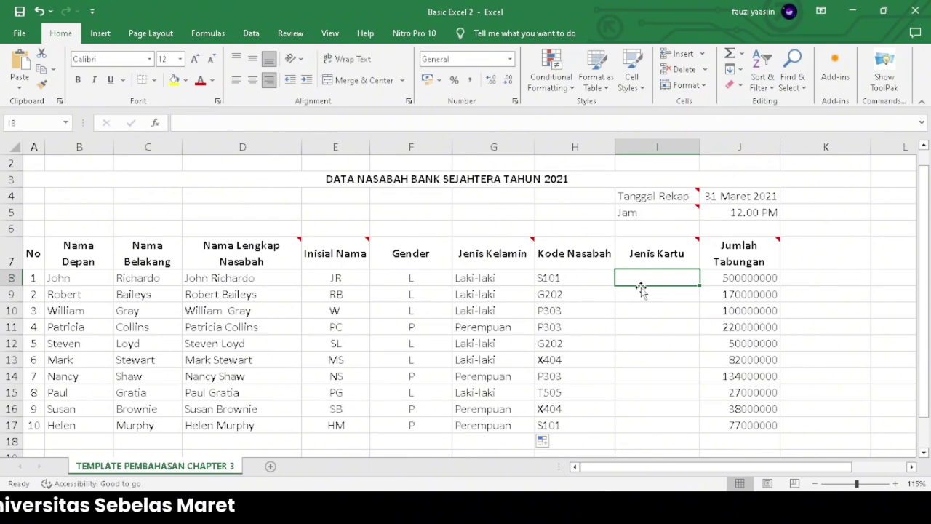
type("=")
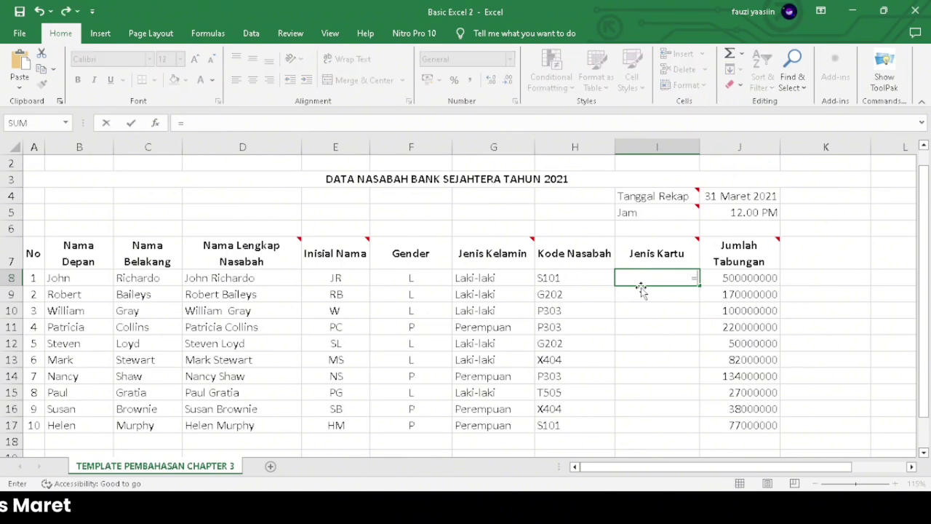
type("prop")
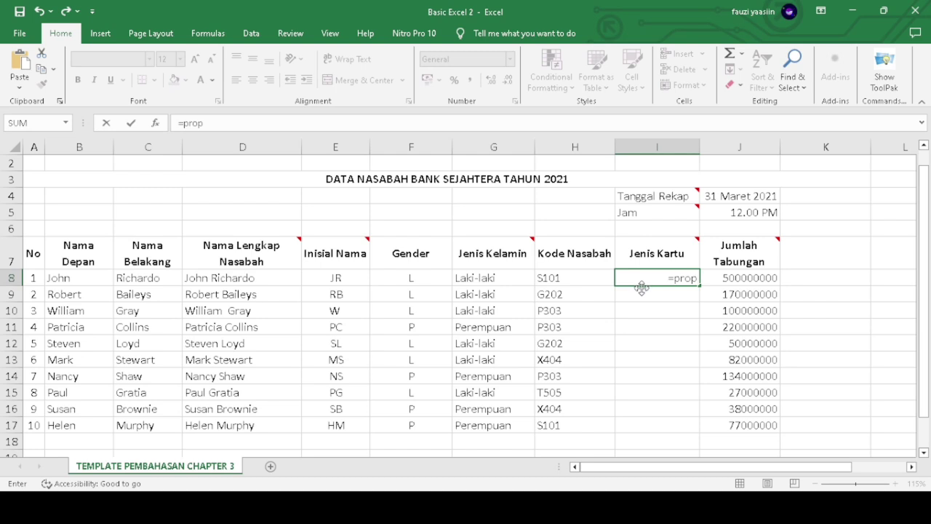
key("Tab")
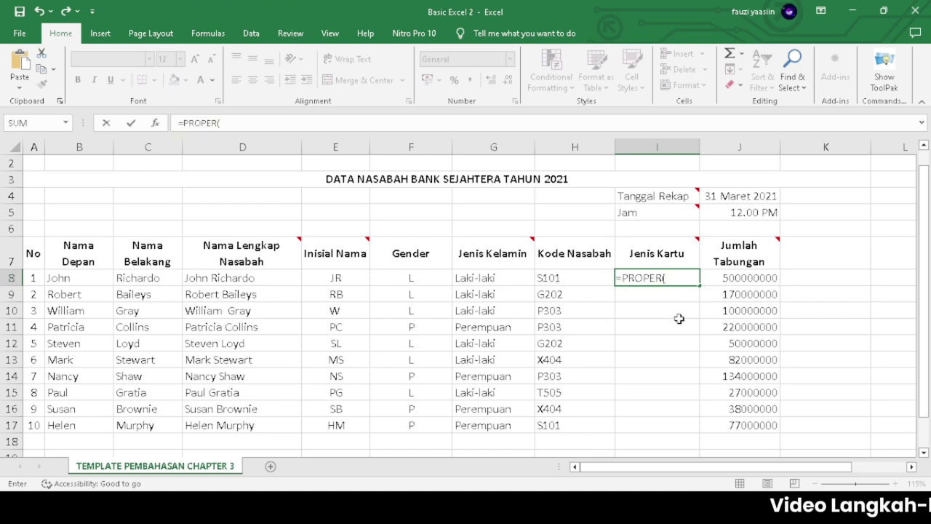
type("if")
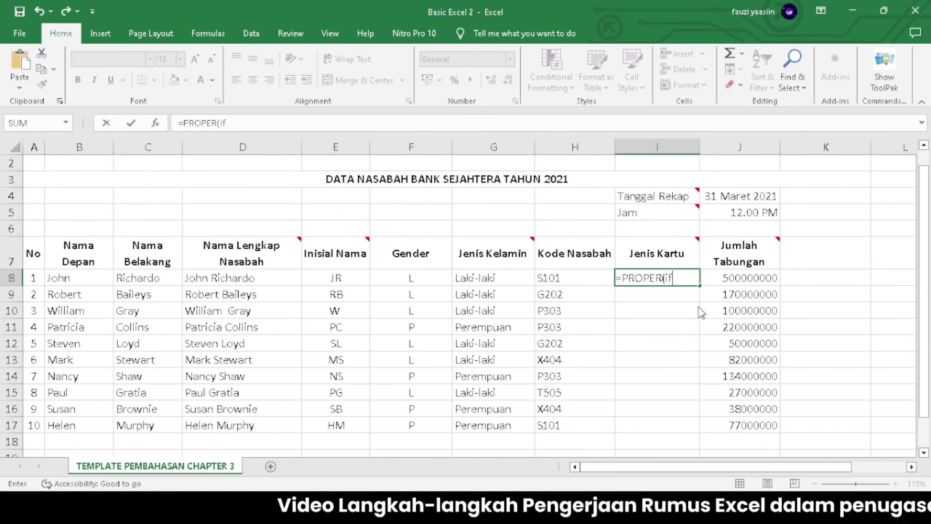
type("(")
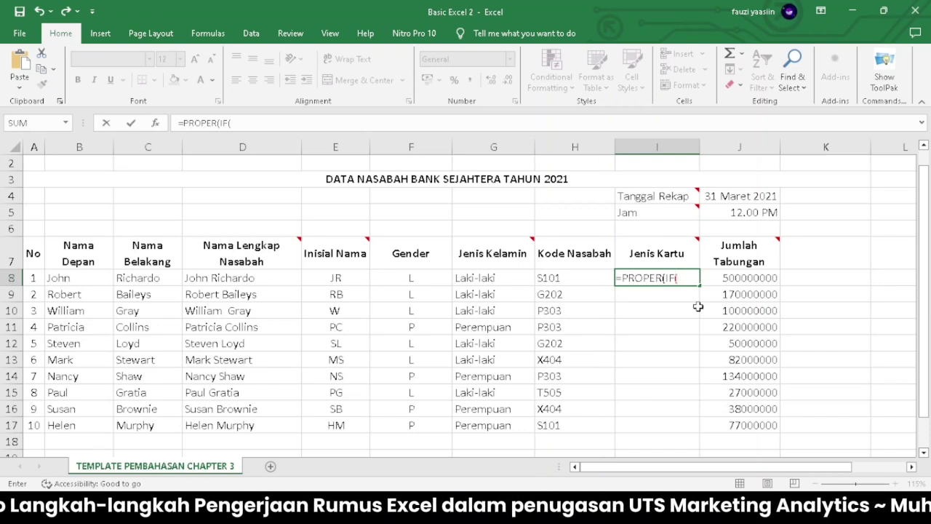
Step: Add LEFT(H8;1)="S"; as the IF condition in I8 to test the first letter of Kode Nasabah
type("L")
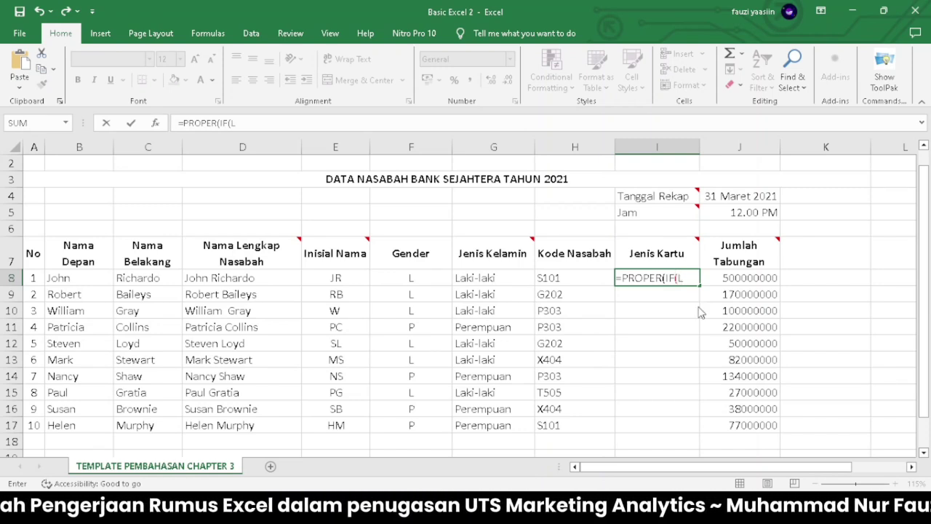
type("EFT")
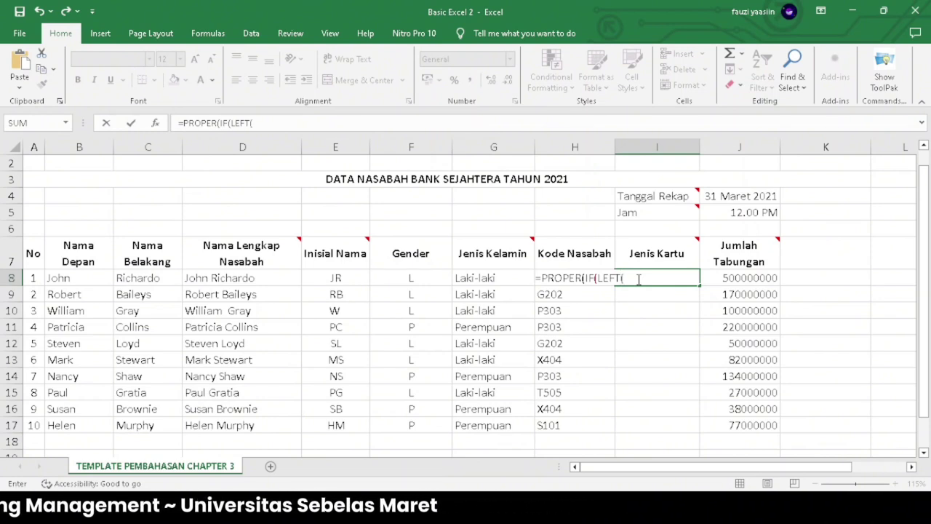
type("(H8")
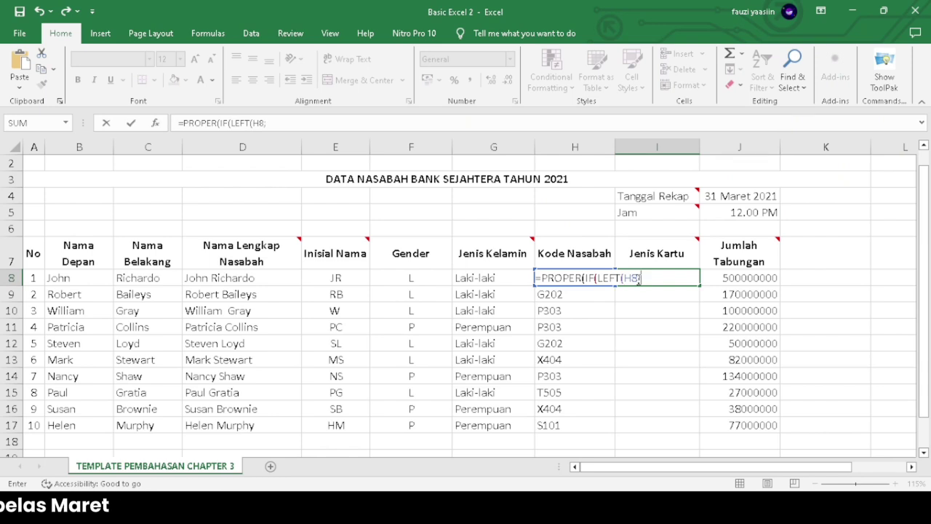
type(";1")
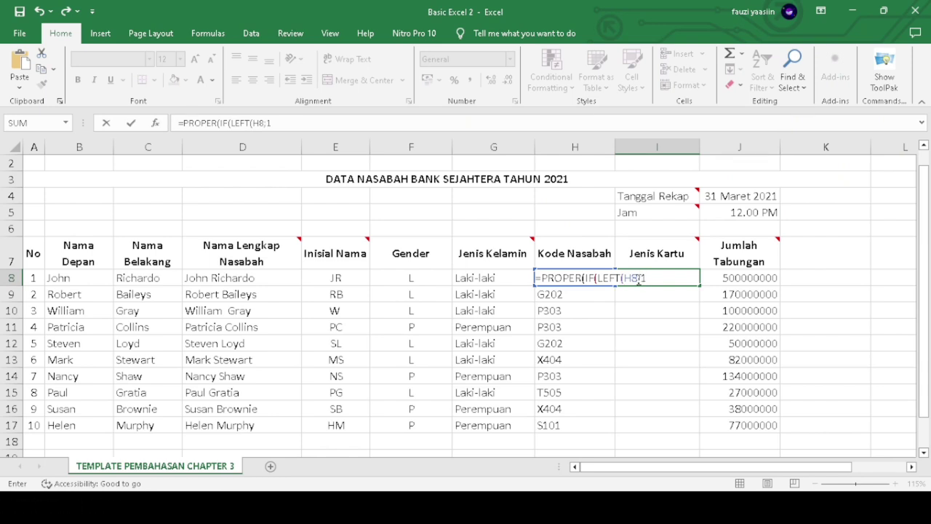
type(")=")
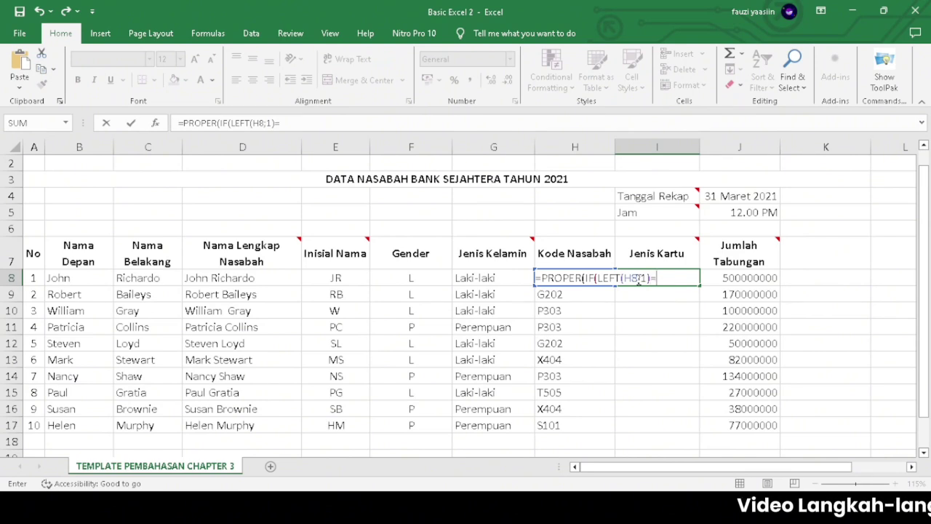
type("\"")
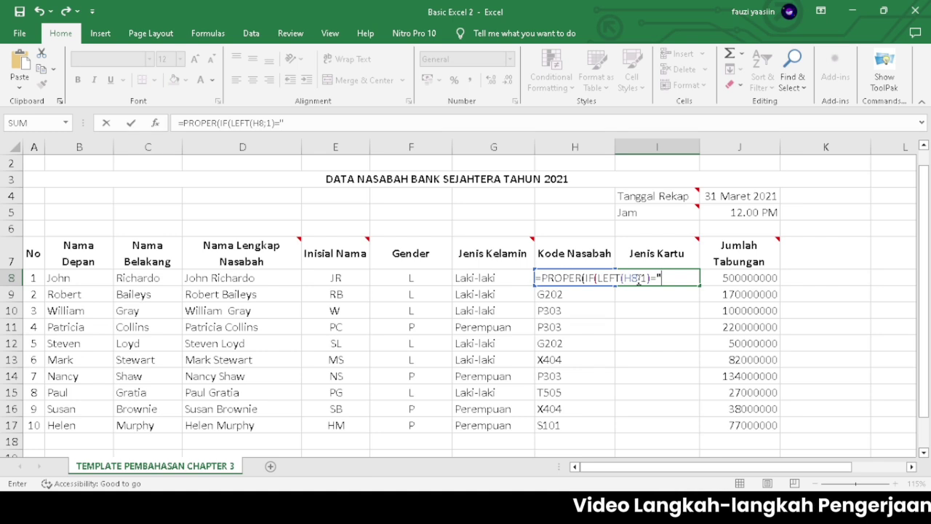
type("S")
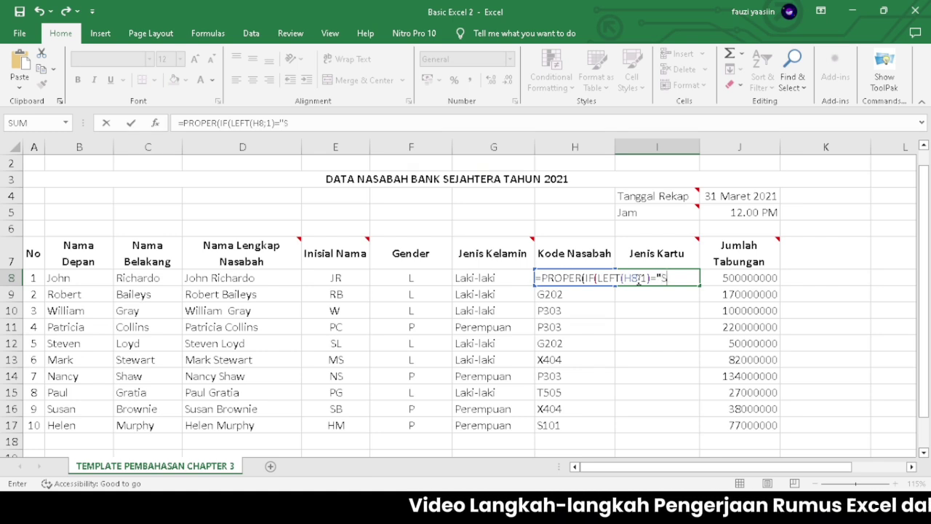
type("\"")
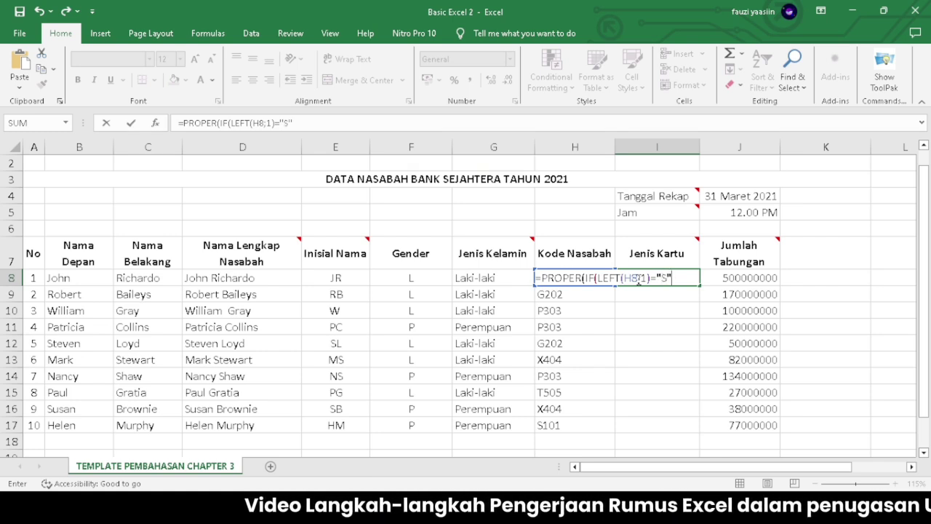
type(";")
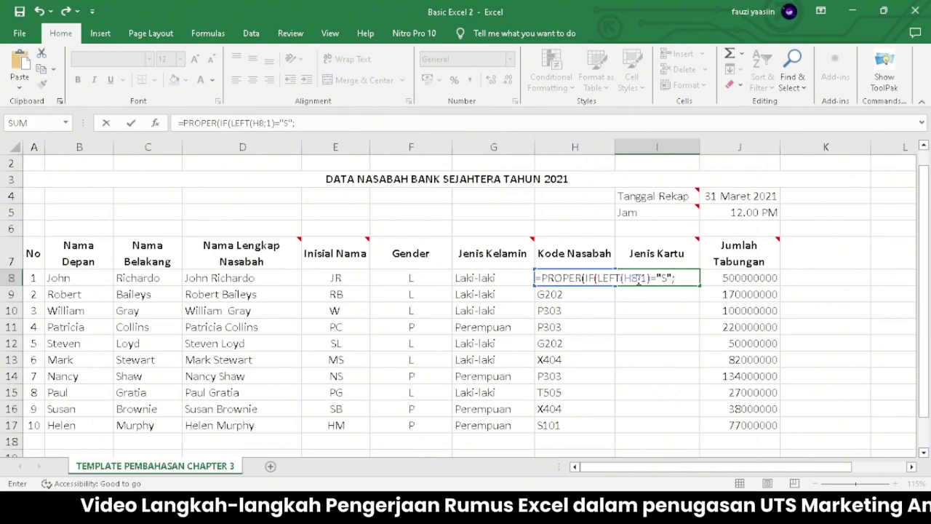
Step: Add "Silver"; to the I8 formula as the quoted result for customer codes starting with S
type("\"")
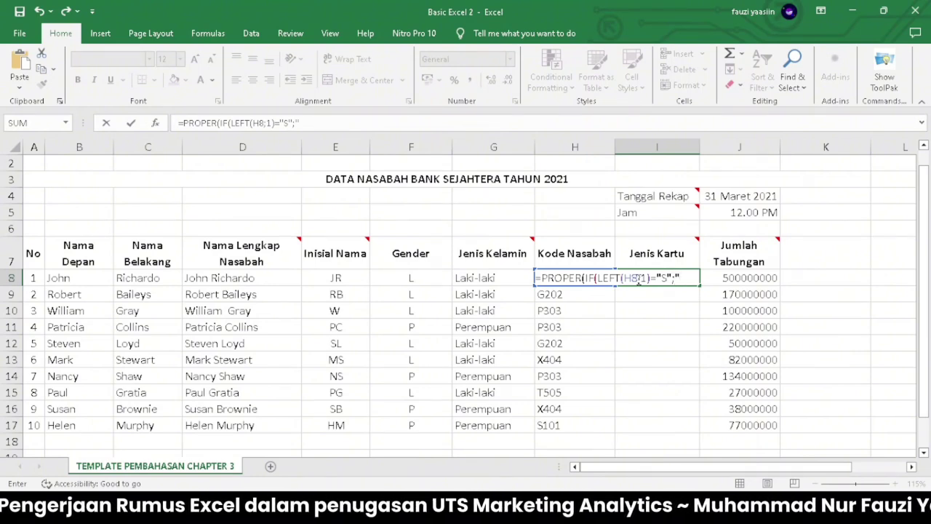
type("Silver")
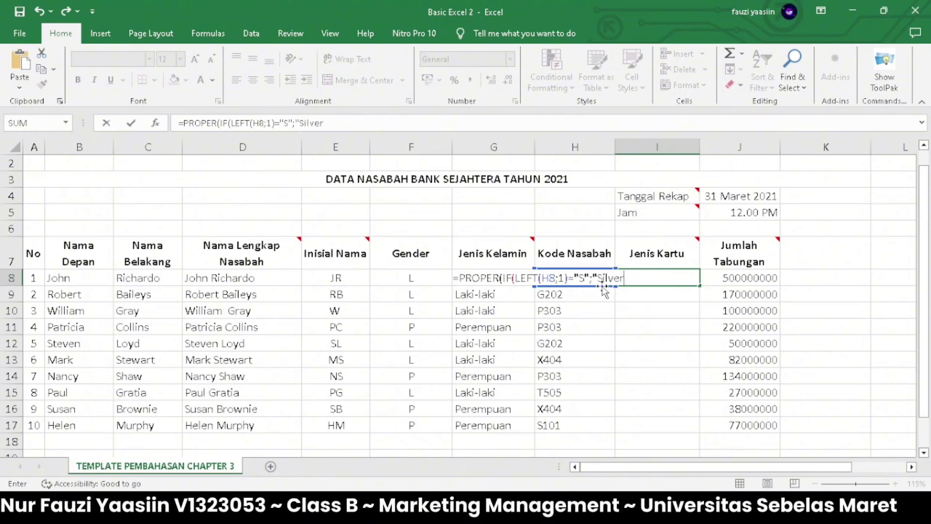
type("\"")
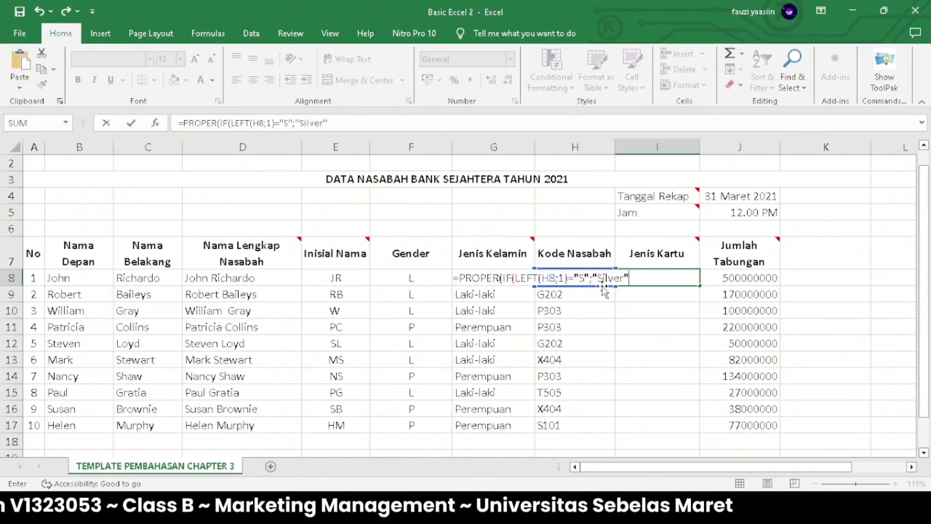
type(";")
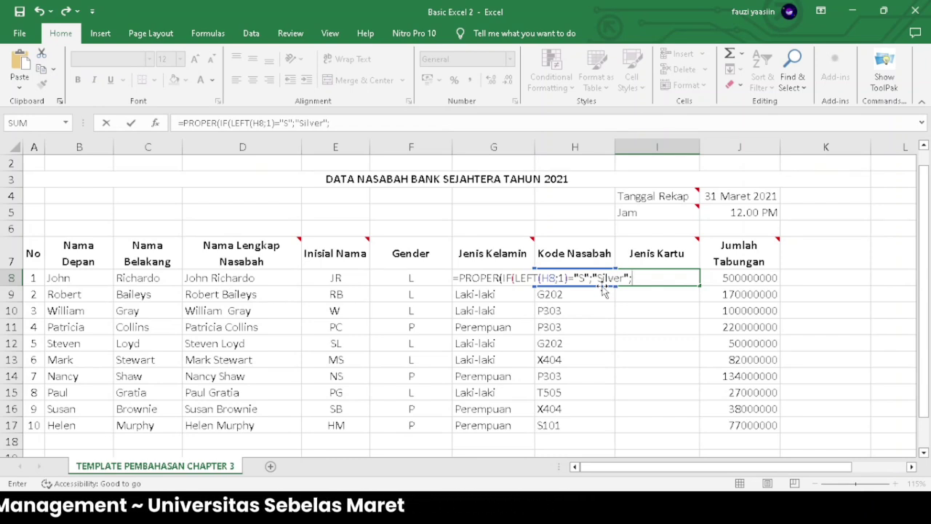
Step: Nest a second IF in the I8 formula with the condition IF(LEFT(H8;1)="G" to test for Kode Nasabah starting with G
type("IF")
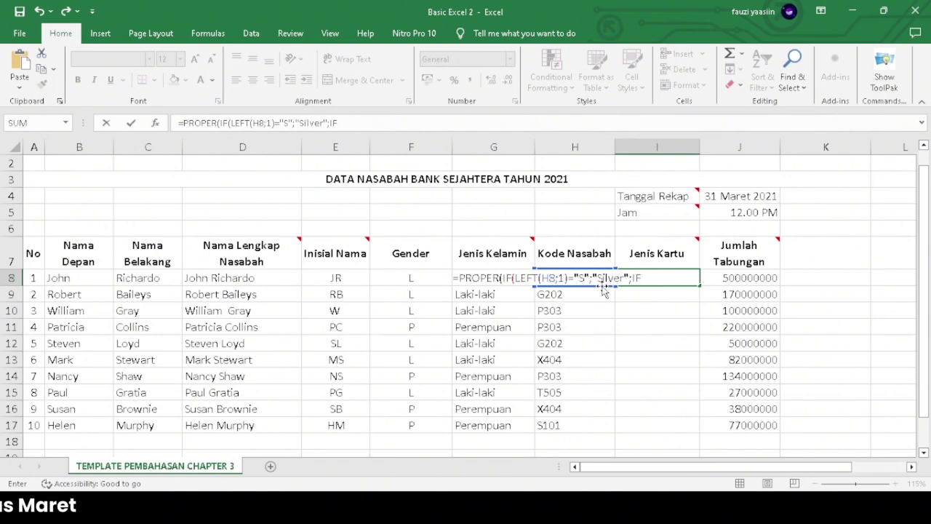
type("(")
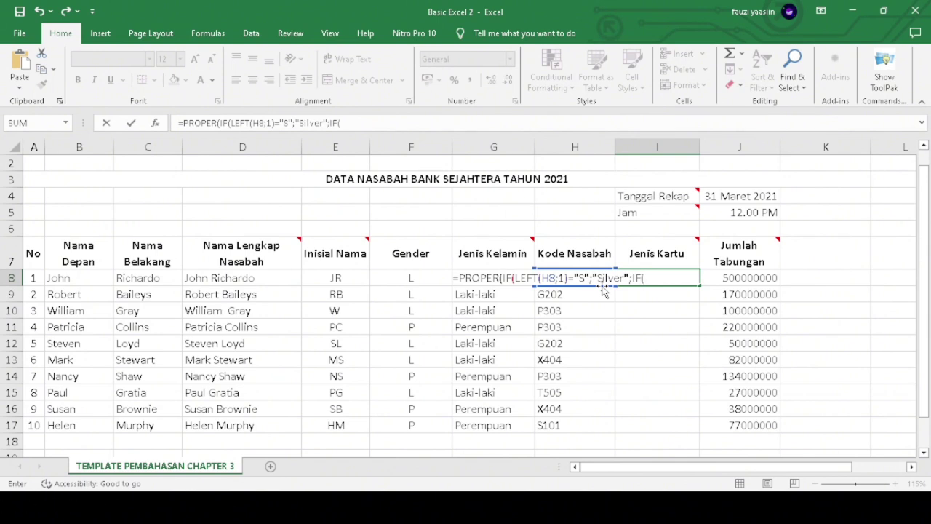
type("LEFT")
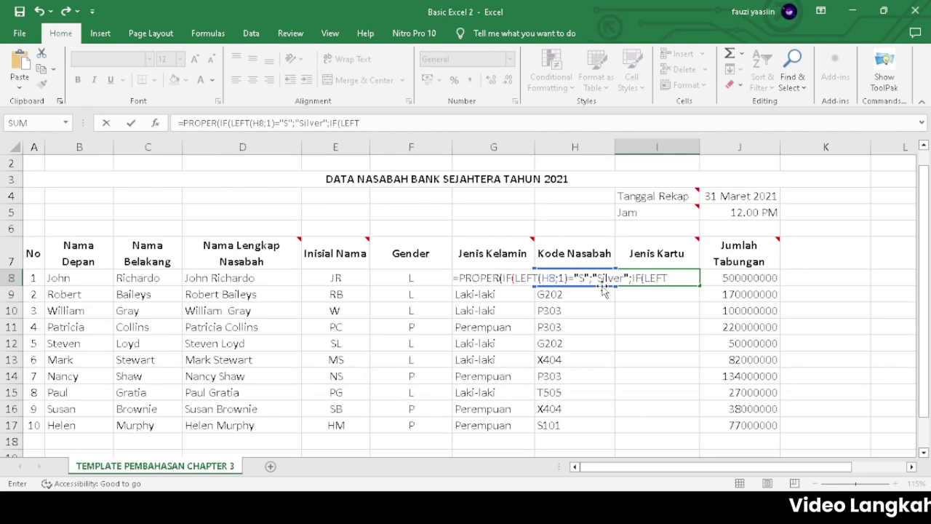
type("(")
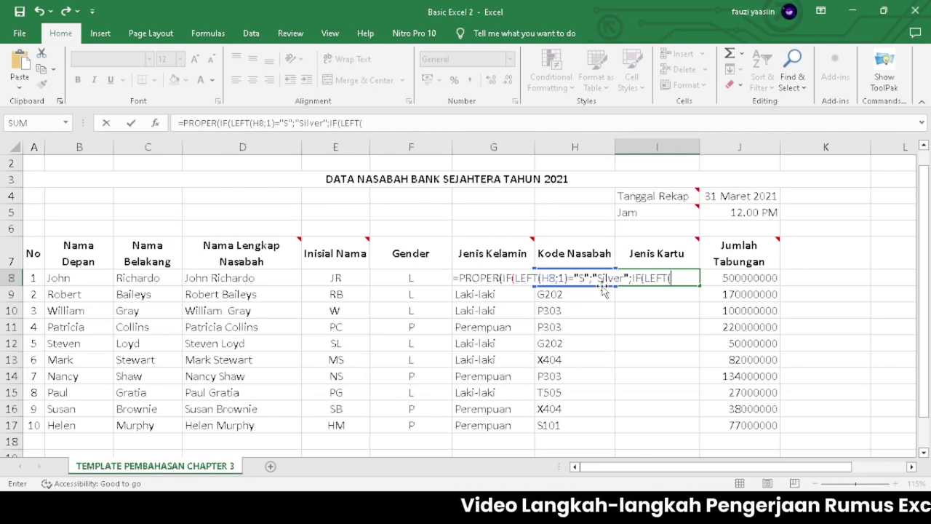
type("H8")
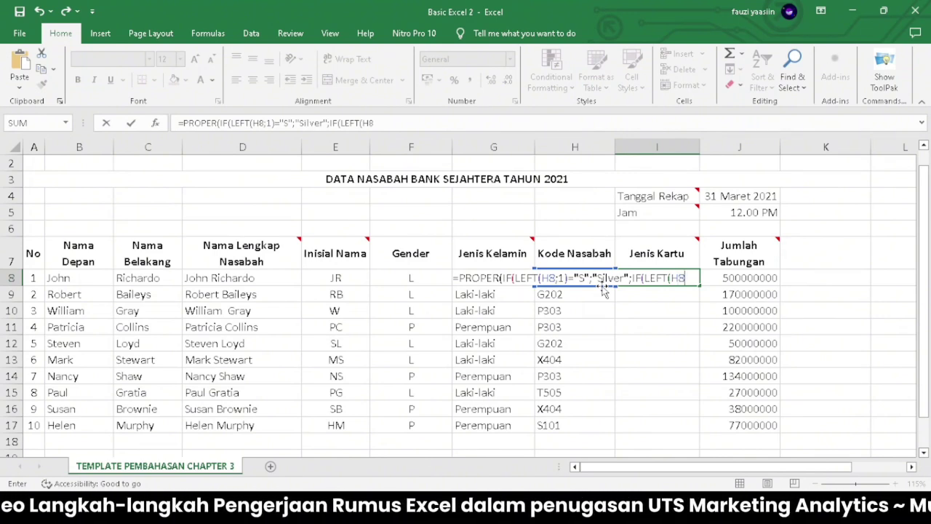
type(";1")
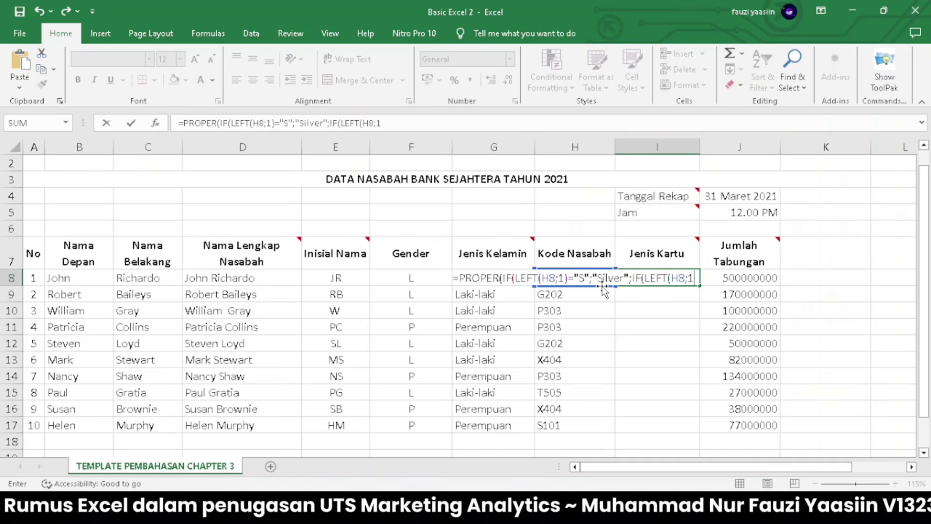
type(")")
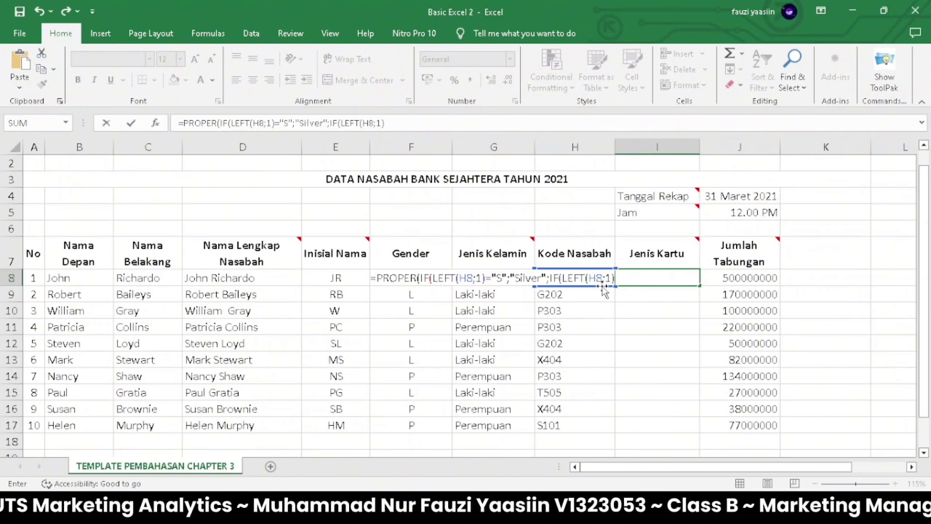
type("=")
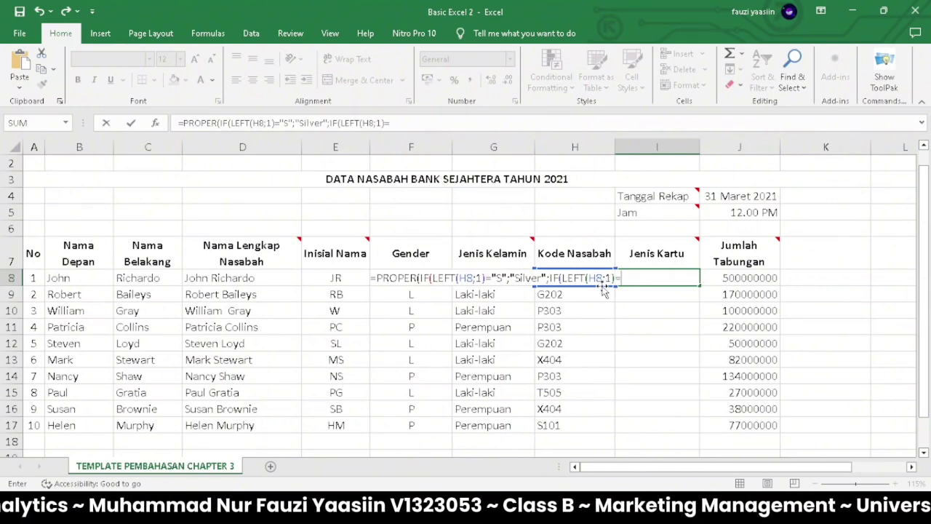
type("G")
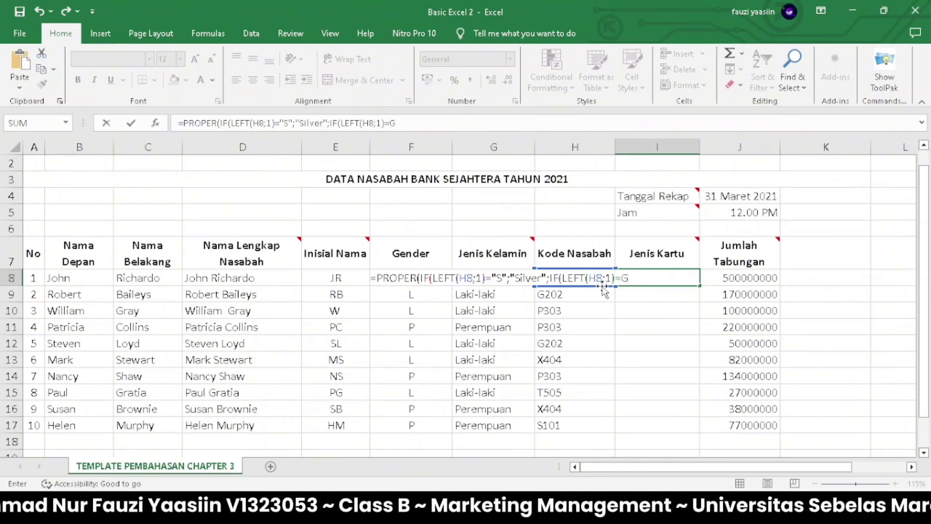
key("BackSpace")
type("\"")
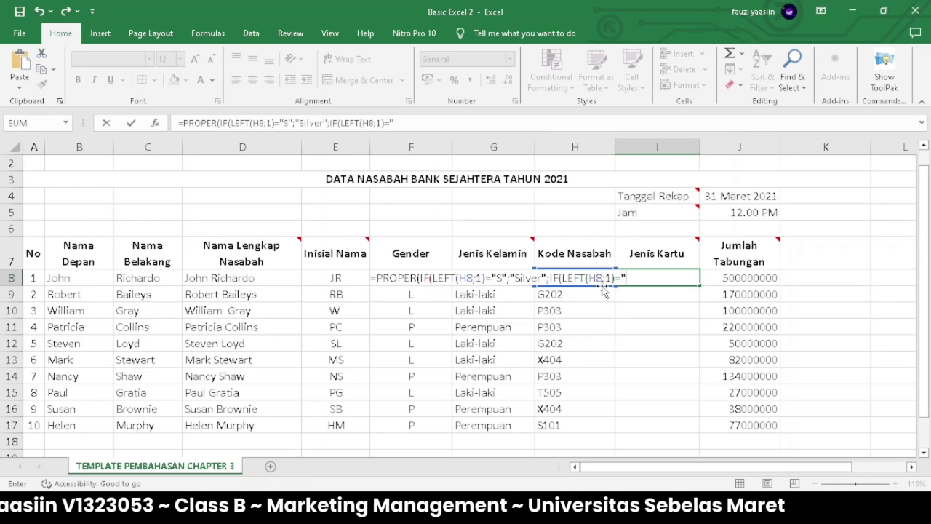
type("G\"")
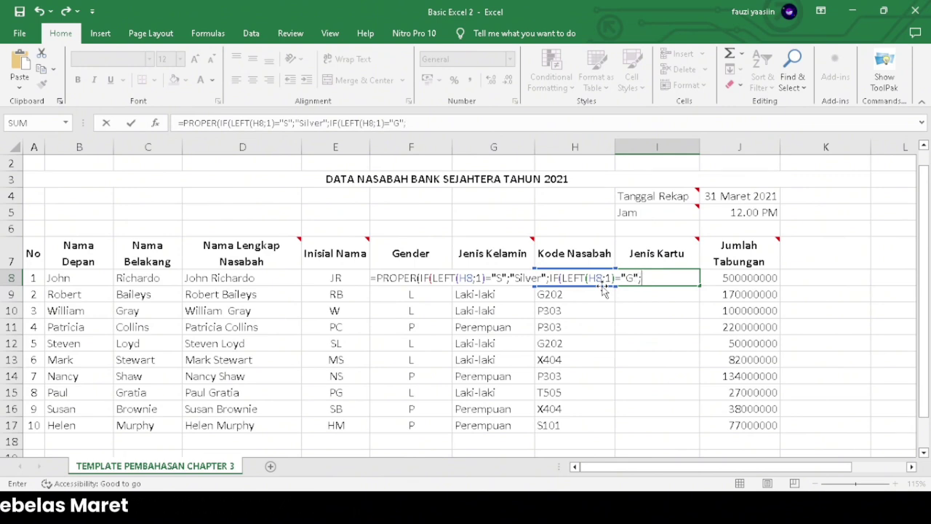
Step: Add ;Gold"; to the I8 formula as the result for customer codes starting with G
type(";\"Go")
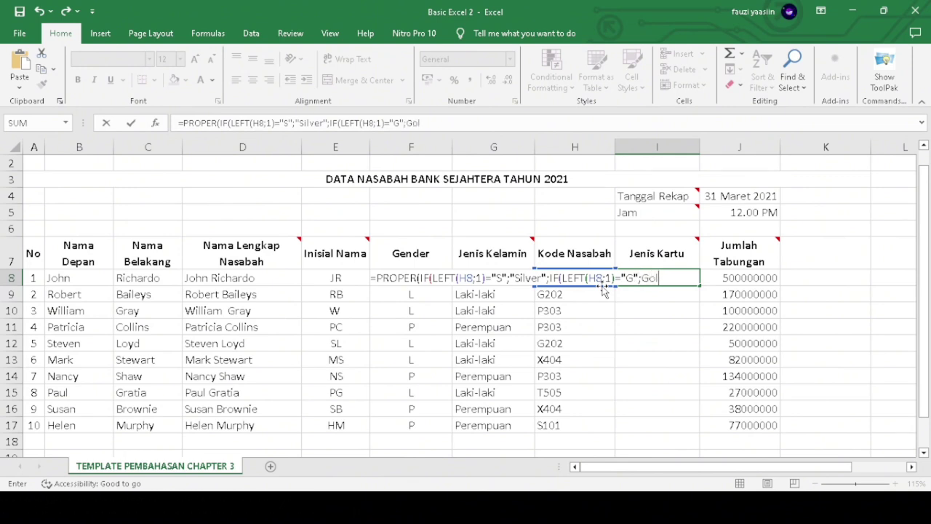
type("ld\"")
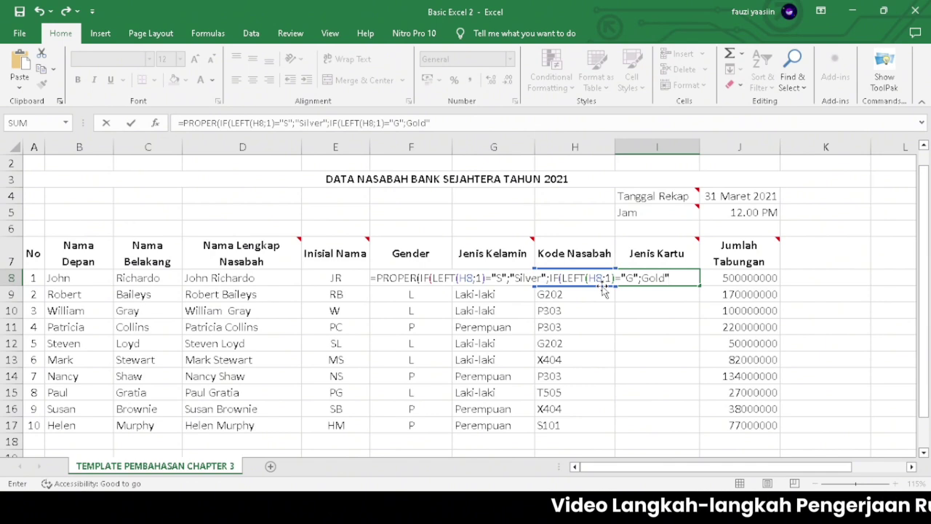
type(";")
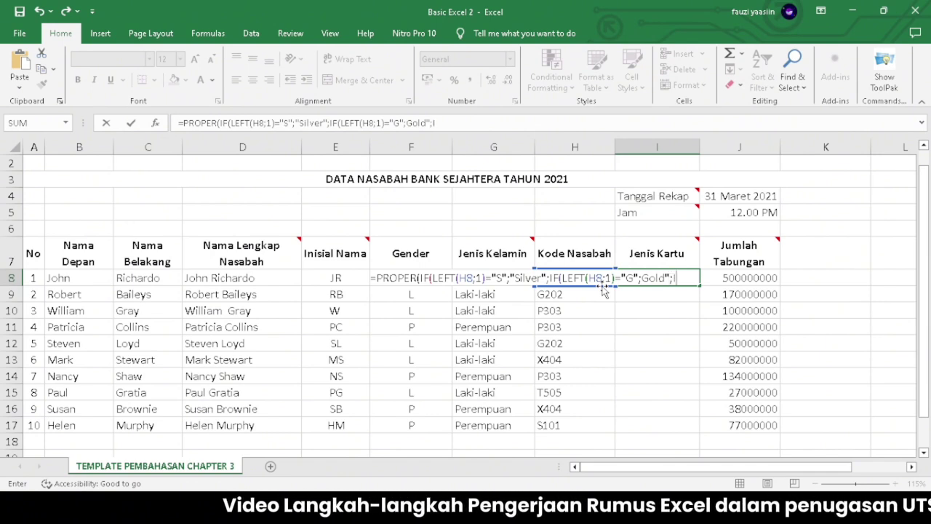
Step: Nest a third IF in the I8 formula with the condition IF(LEFT(H8;1)="P"; for codes starting with P
type("IF")
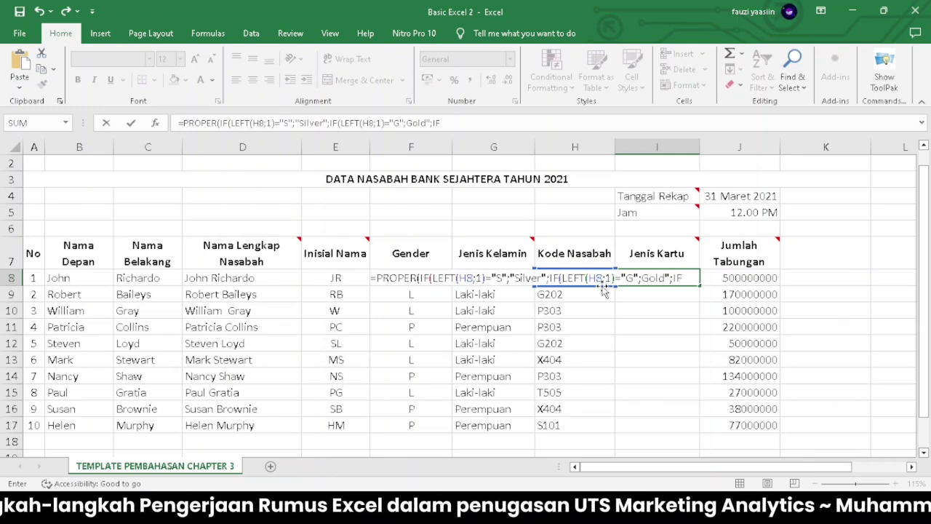
type("(")
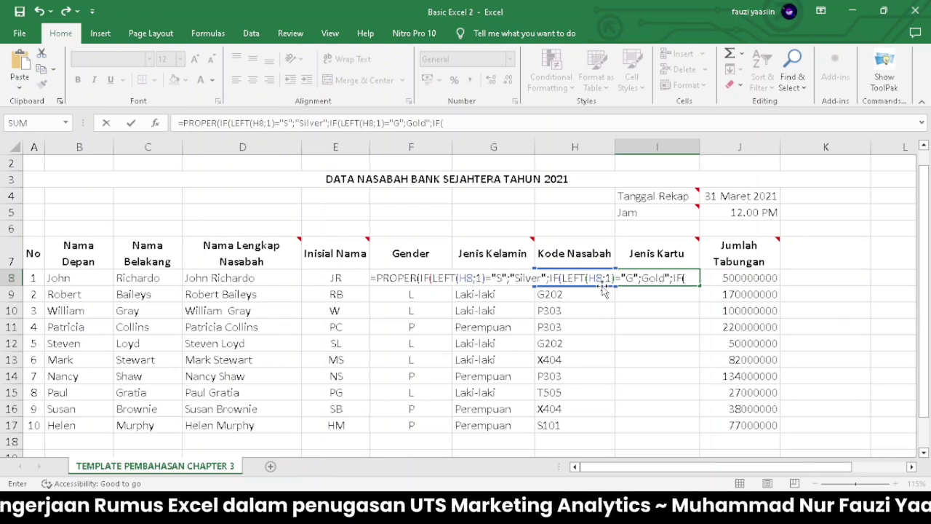
type("LEFT")
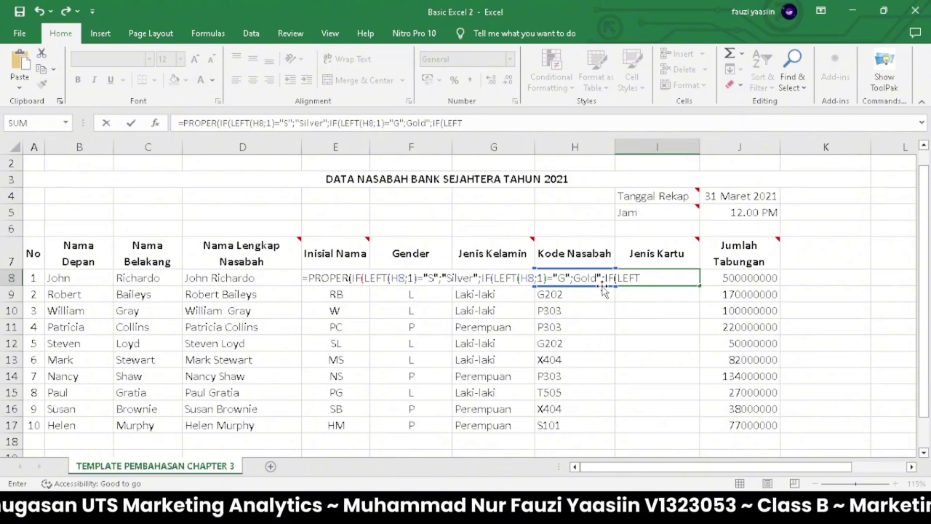
type("(H8")
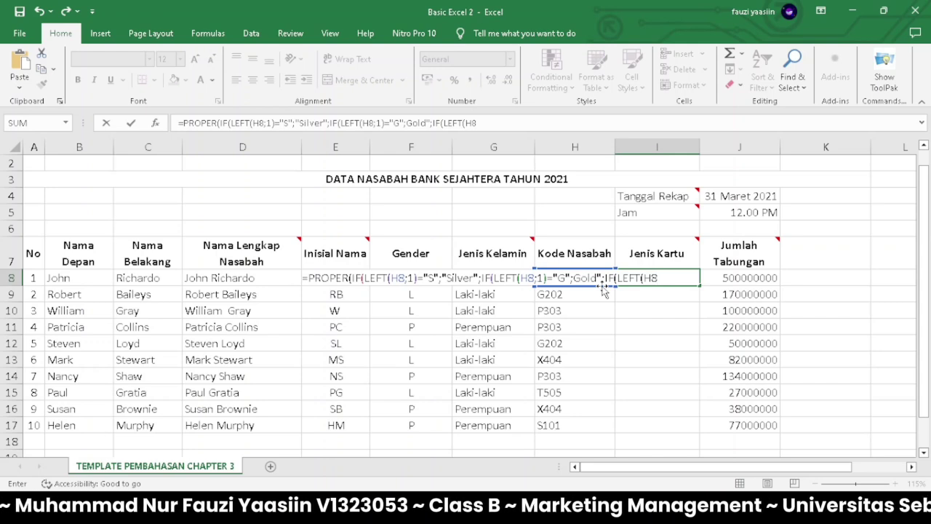
type(";1)")
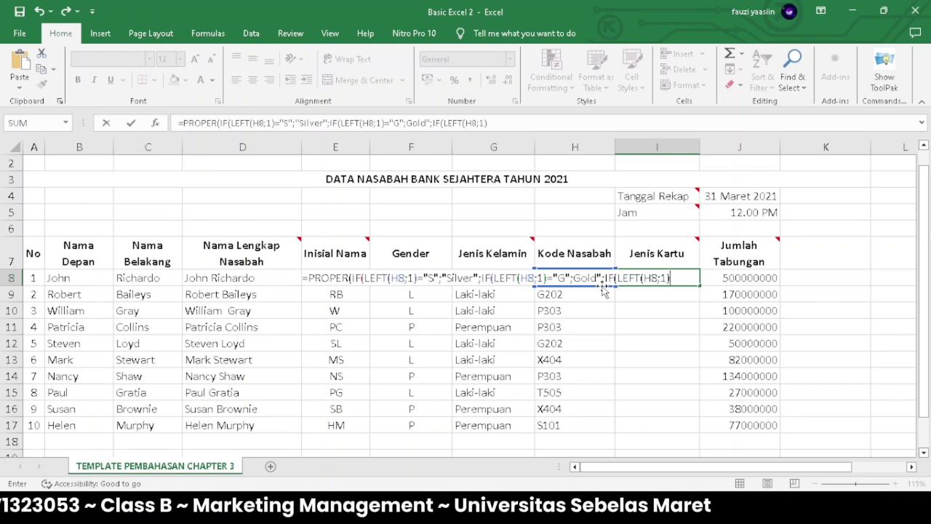
type("=")
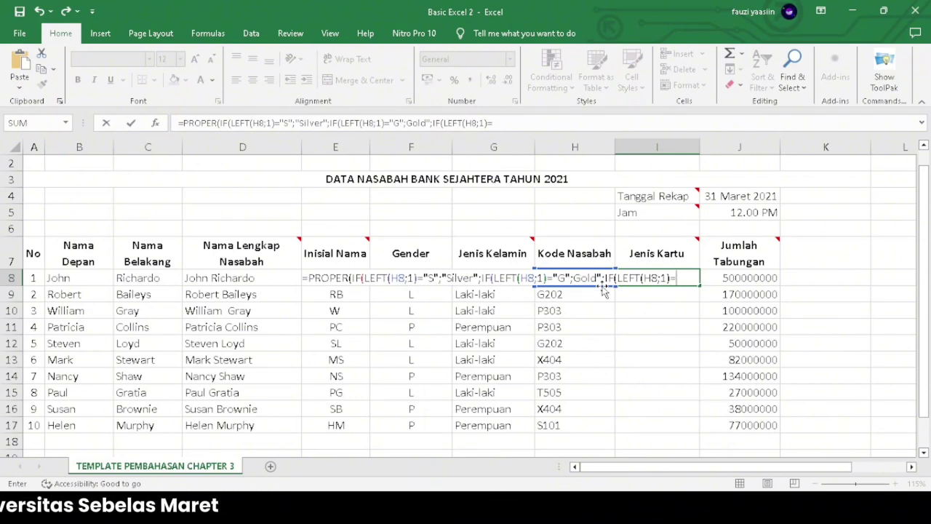
type("\"P")
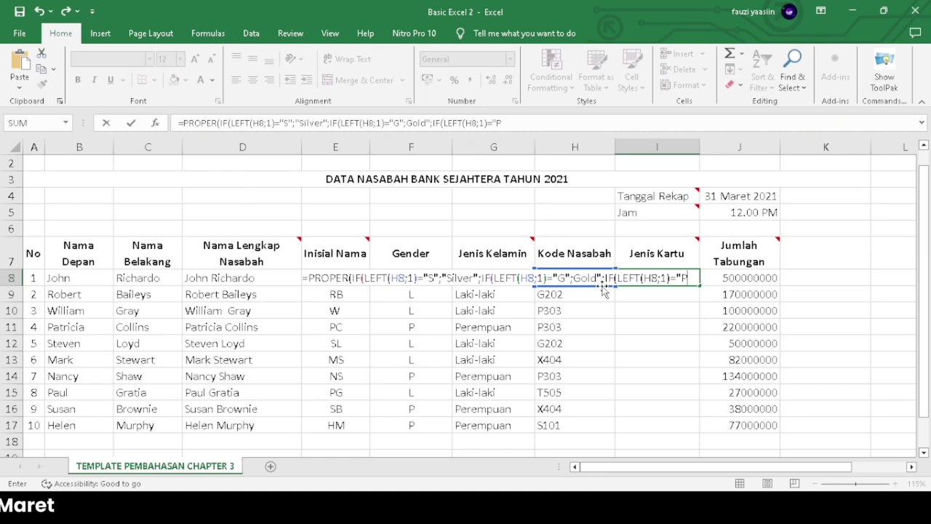
type("\"")
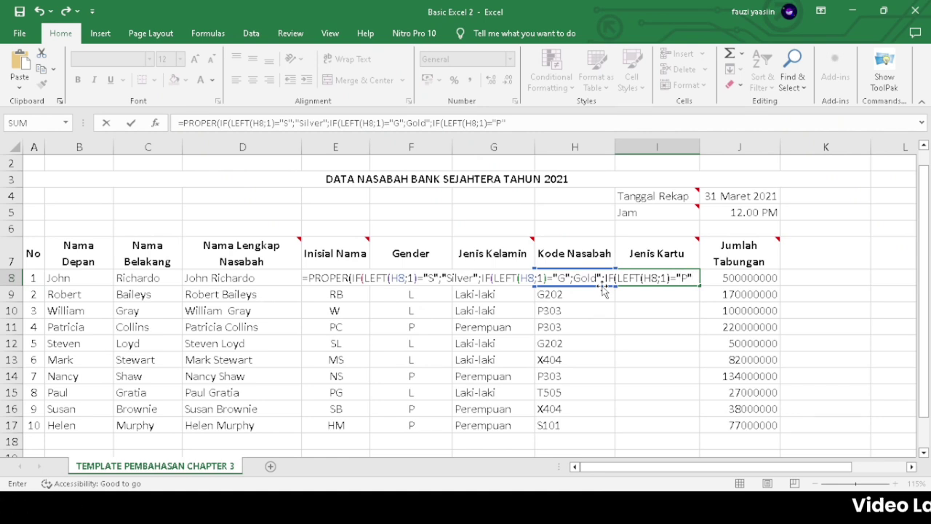
type(";")
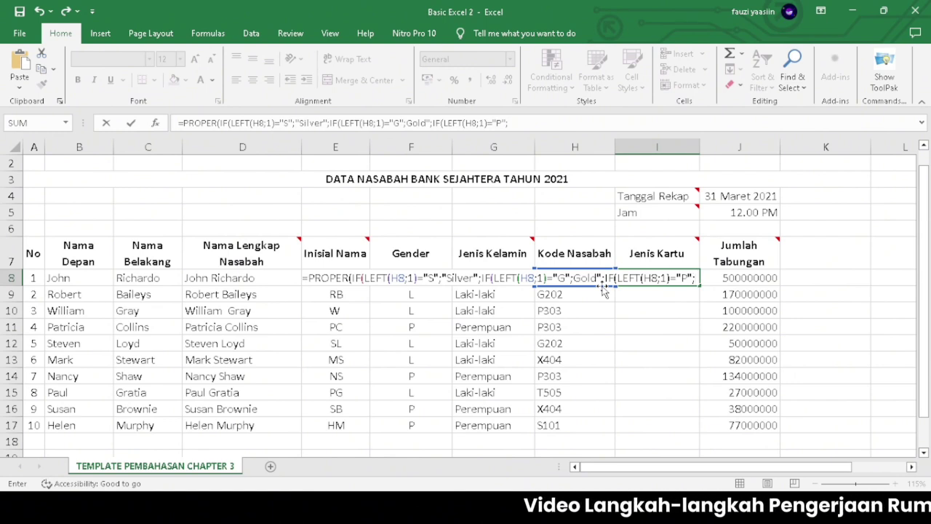
Step: Add "Platinum"; to the I8 formula as the quoted result for customer codes starting with P
type("\"")
type("Pla")
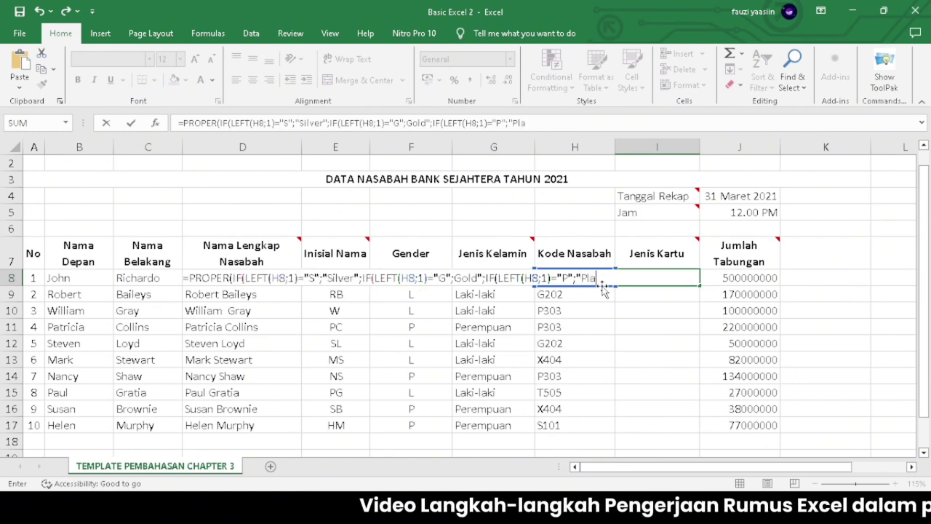
type("tinum")
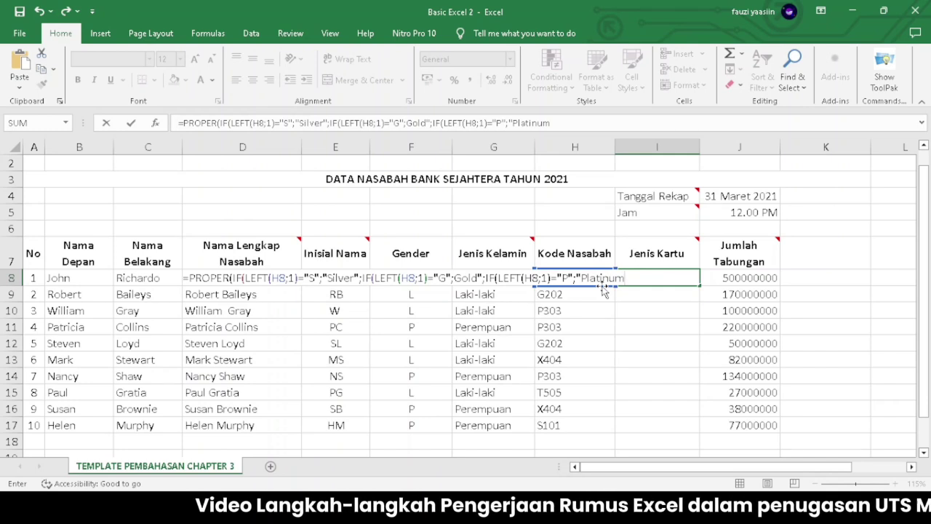
type("\"")
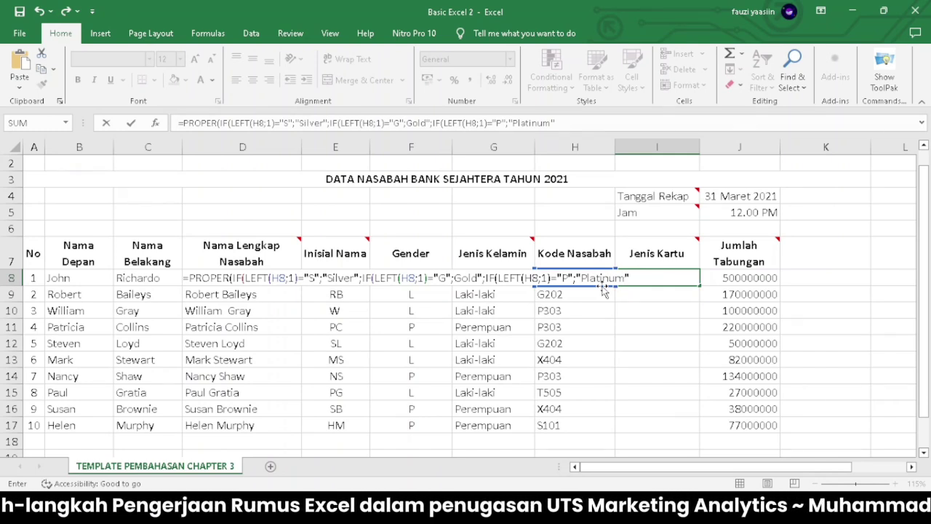
type(";")
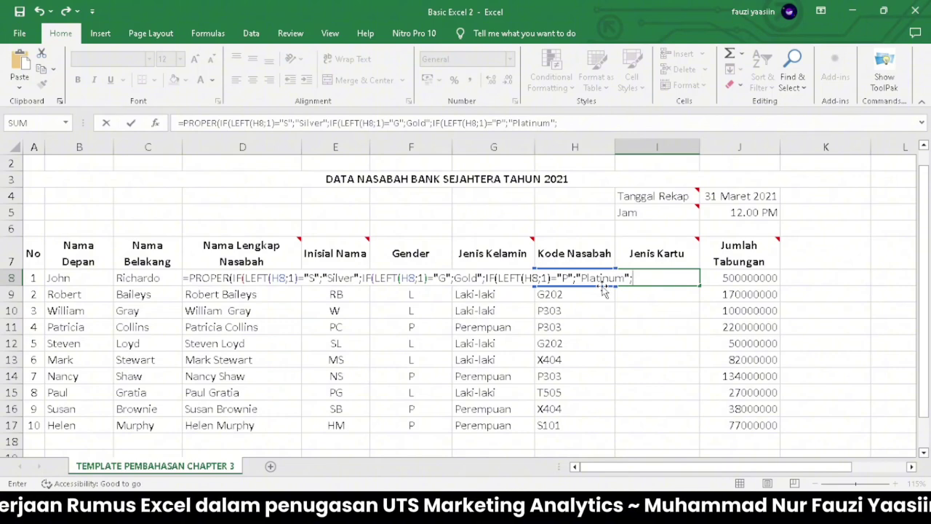
Step: Nest a fourth IF in the I8 formula with the condition IF(LEFT(H8;1)="X"; for codes starting with X
type("IF")
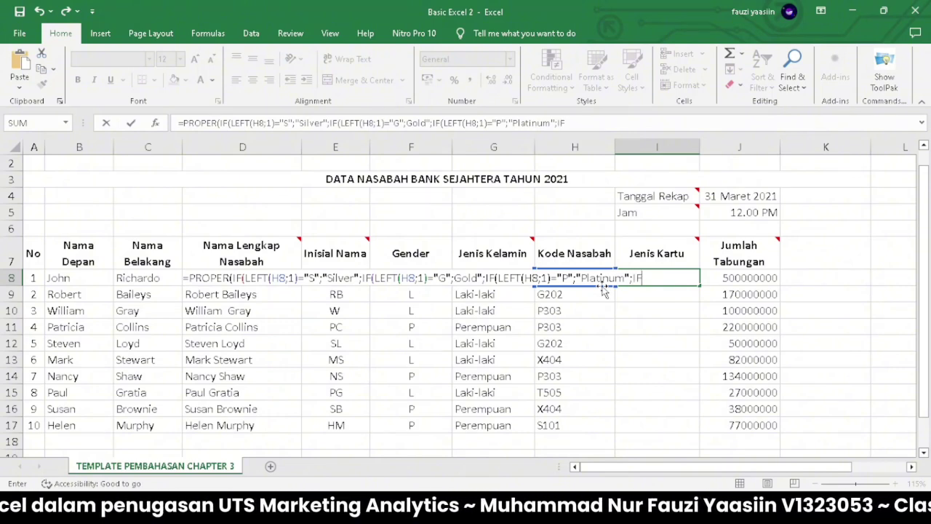
type("(")
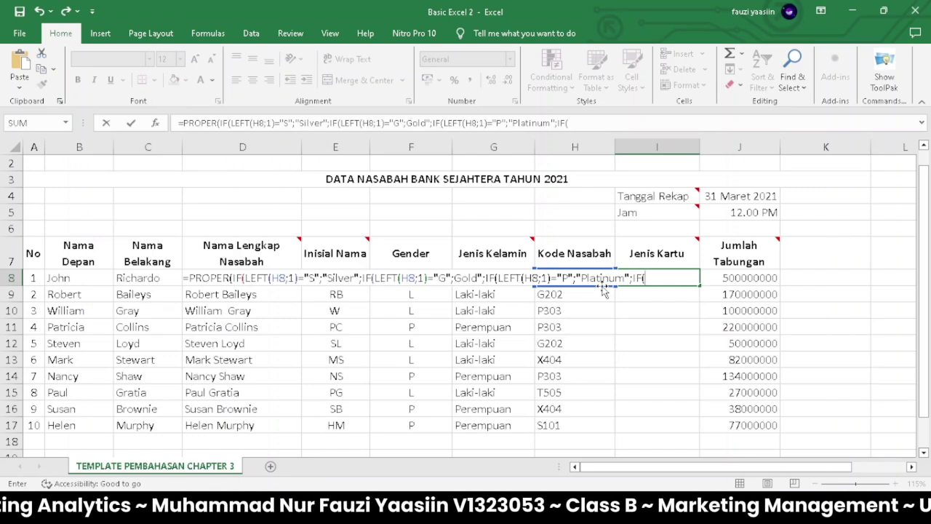
type("LEFT")
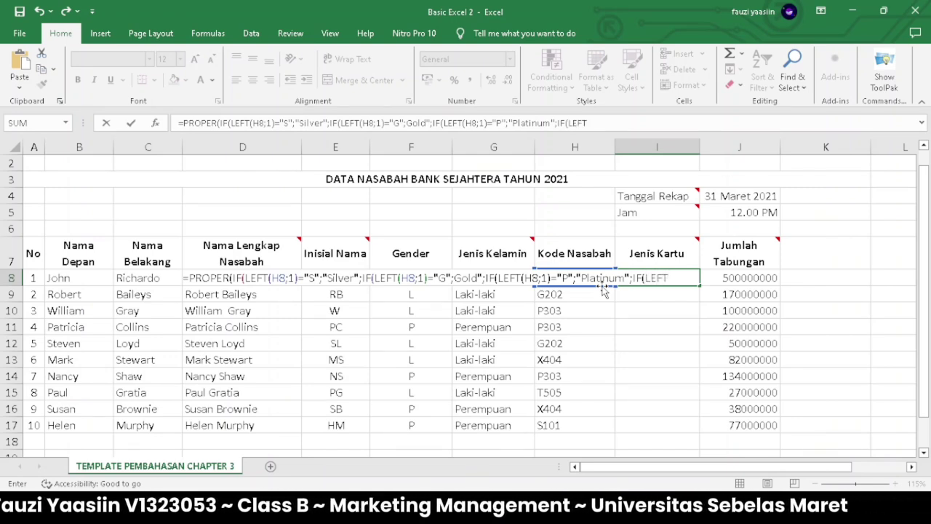
type("(")
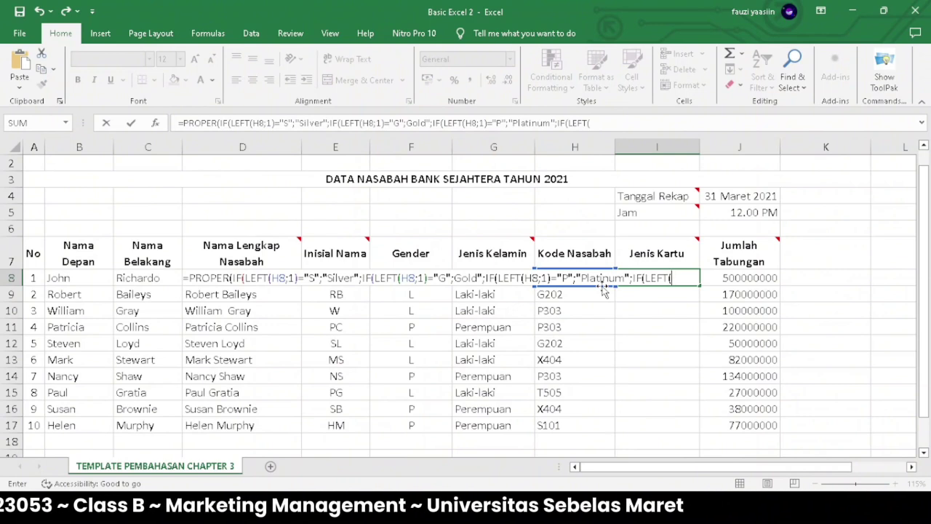
type("H8")
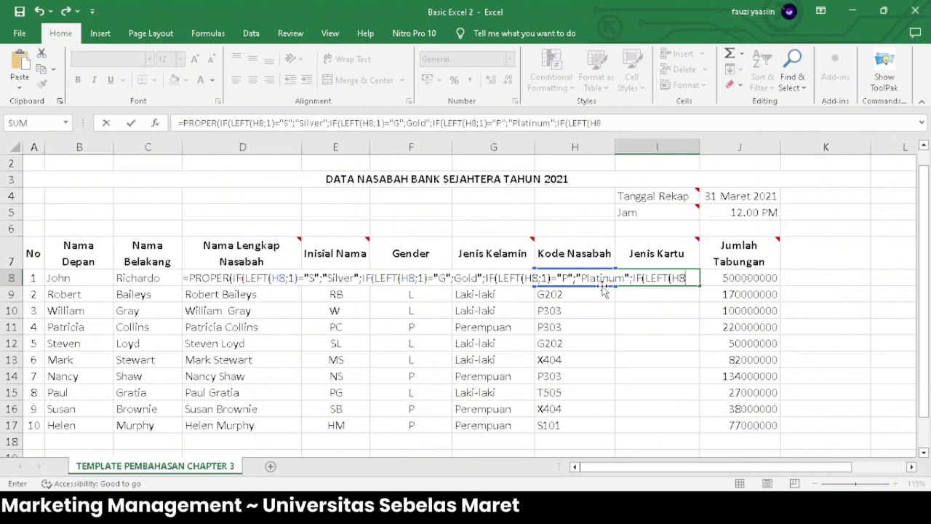
type(";")
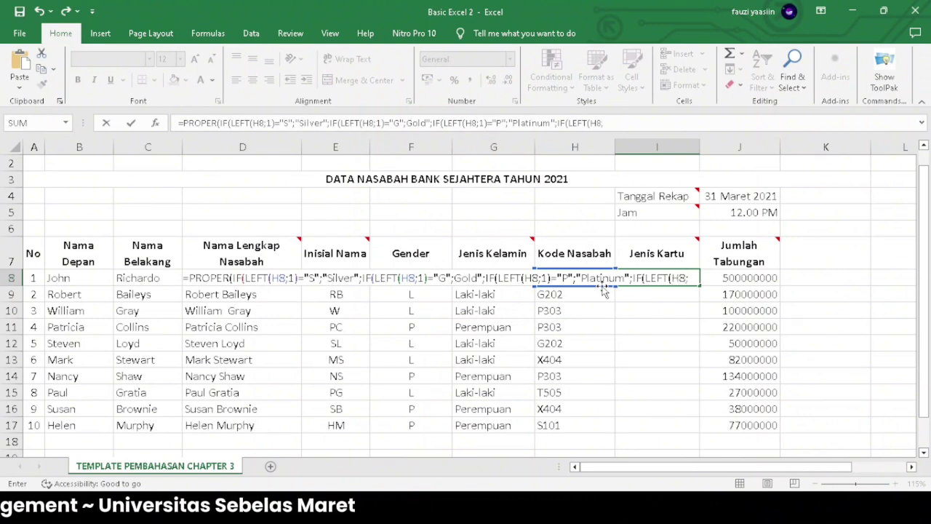
type("1)")
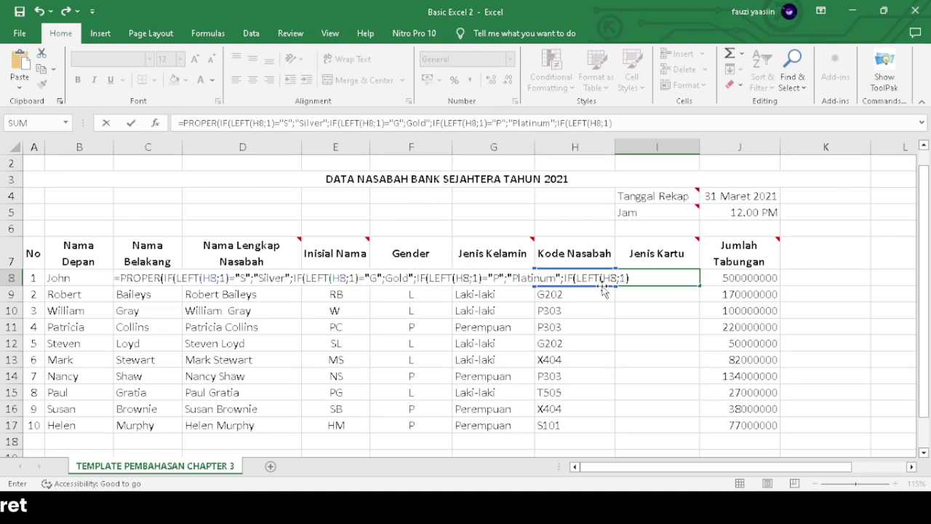
type("=X")
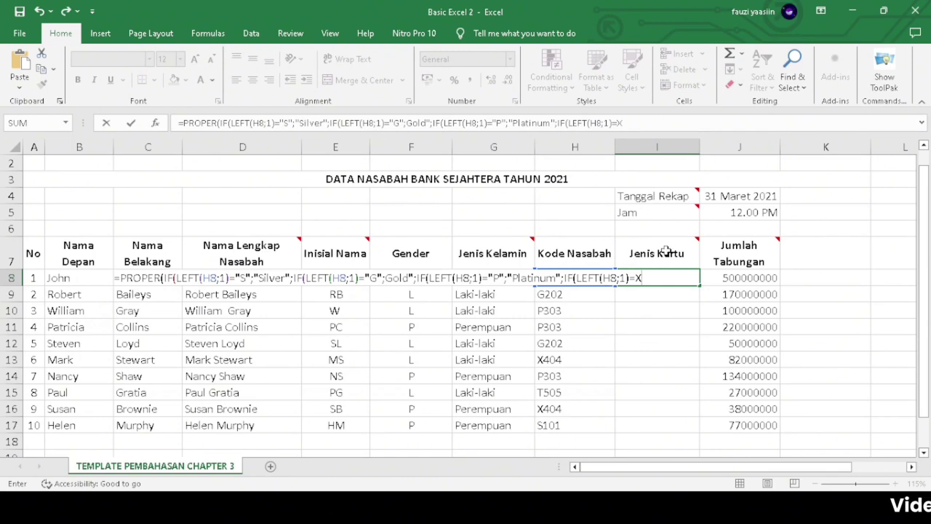
mouse_move(665, 251)
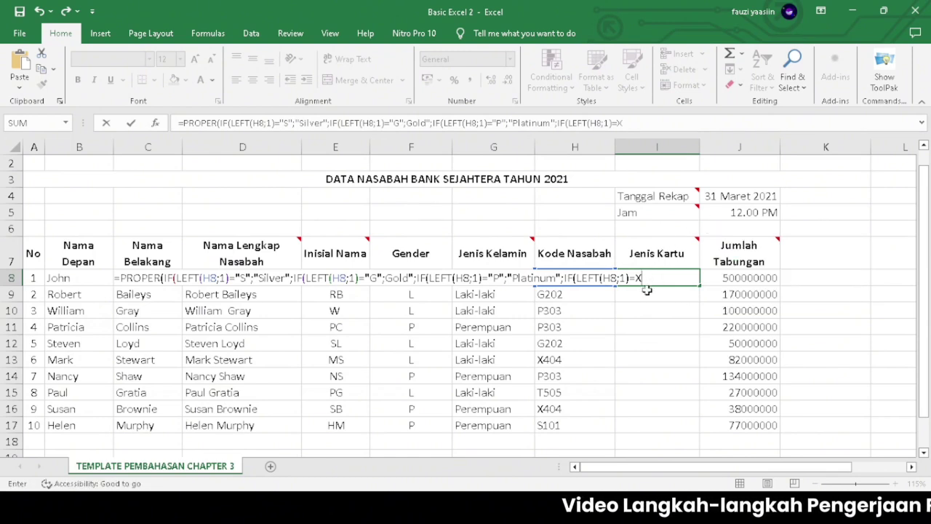
key("BackSpace")
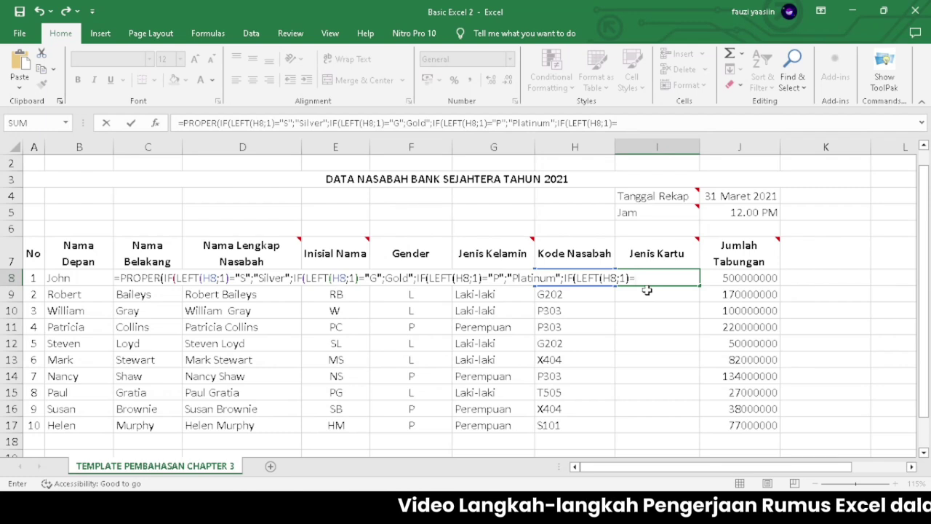
type("\"X\"")
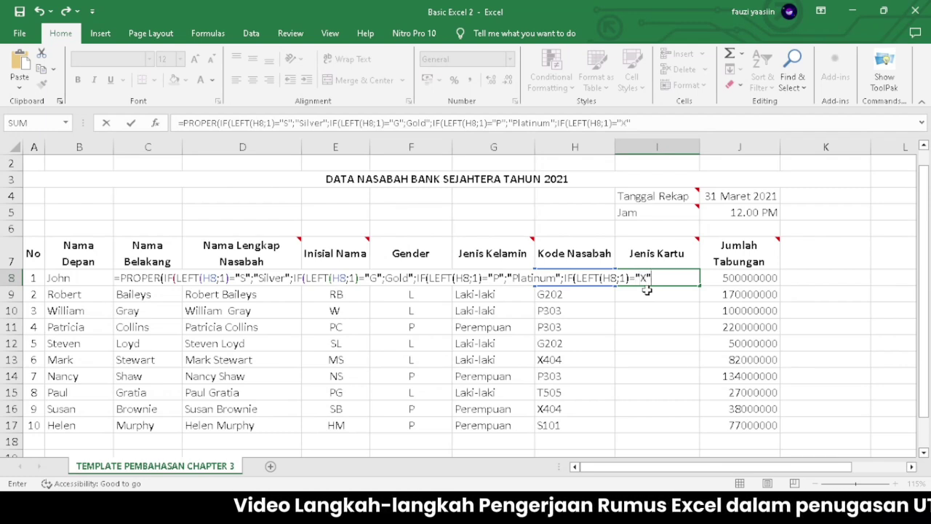
type(";")
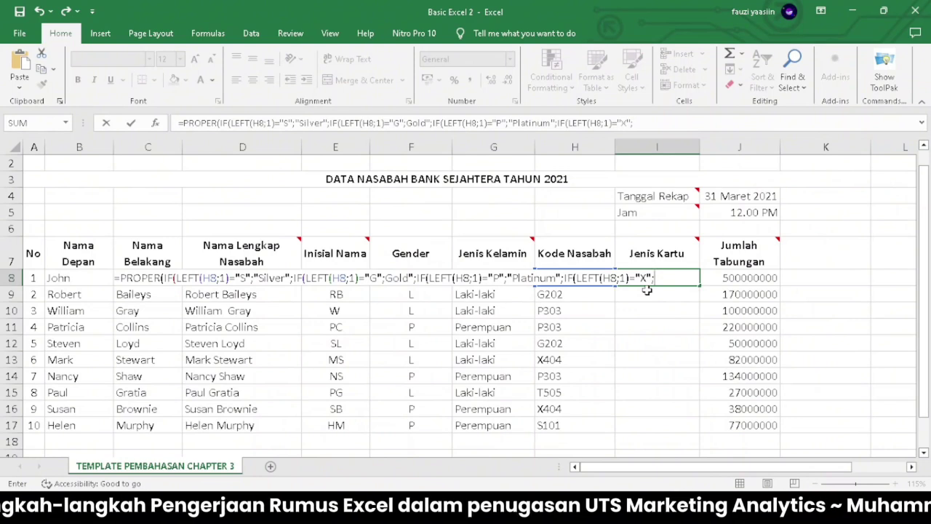
Step: Add "Xpresi"; to the I8 formula as the quoted result for customer codes starting with X
type("\"")
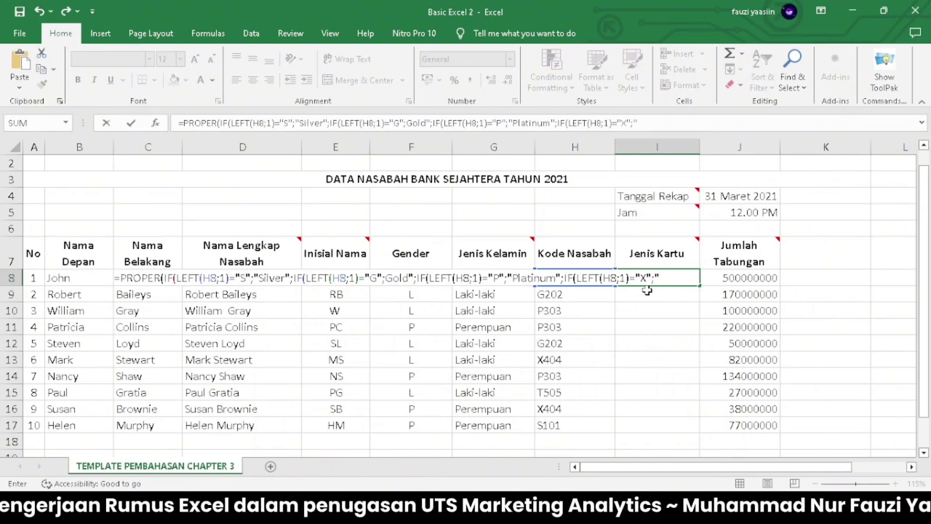
type("E")
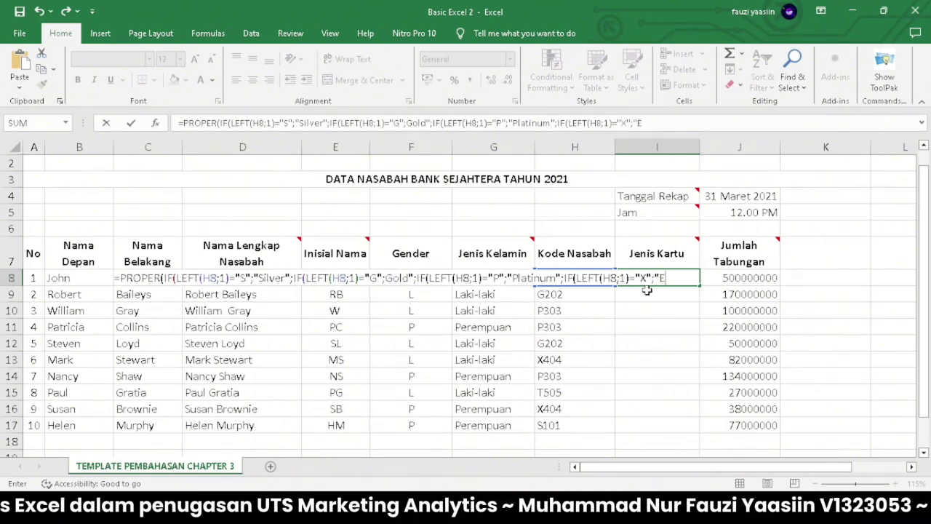
key("BackSpace")
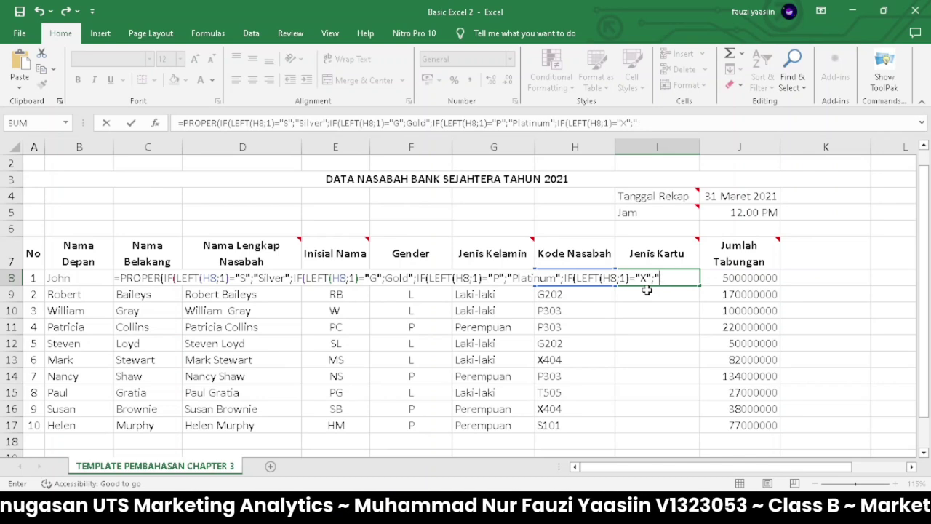
type("Xpresi")
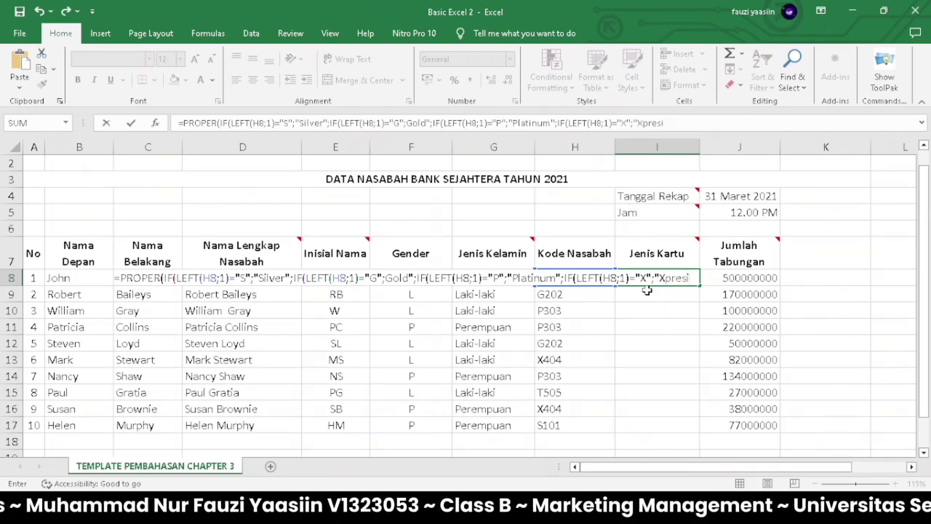
type("\"")
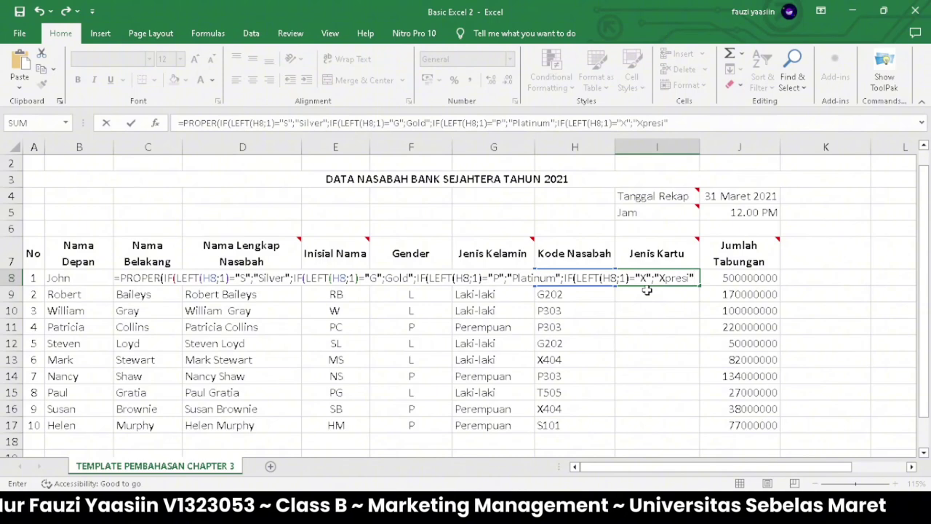
type(";")
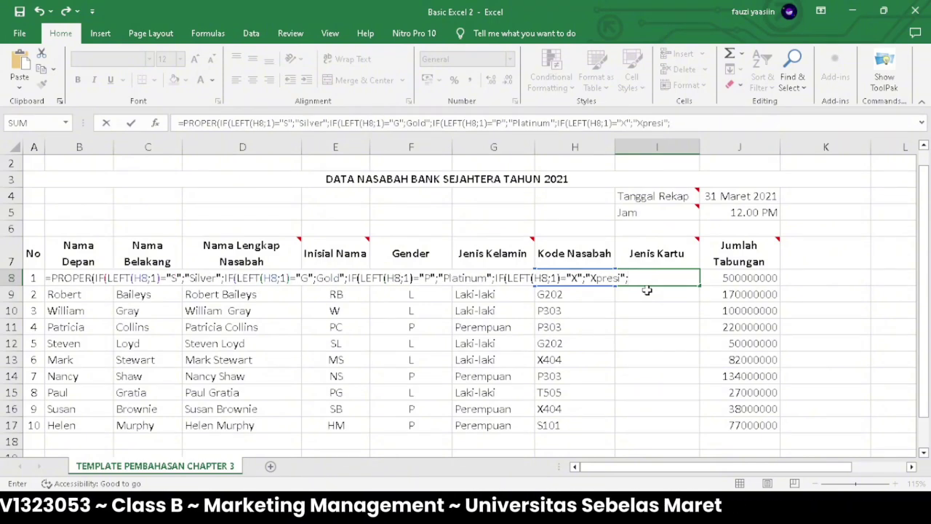
Step: Nest a fifth IF in the I8 formula with the condition IF(LEFT(H8)="T"; for codes starting with T
type("IF")
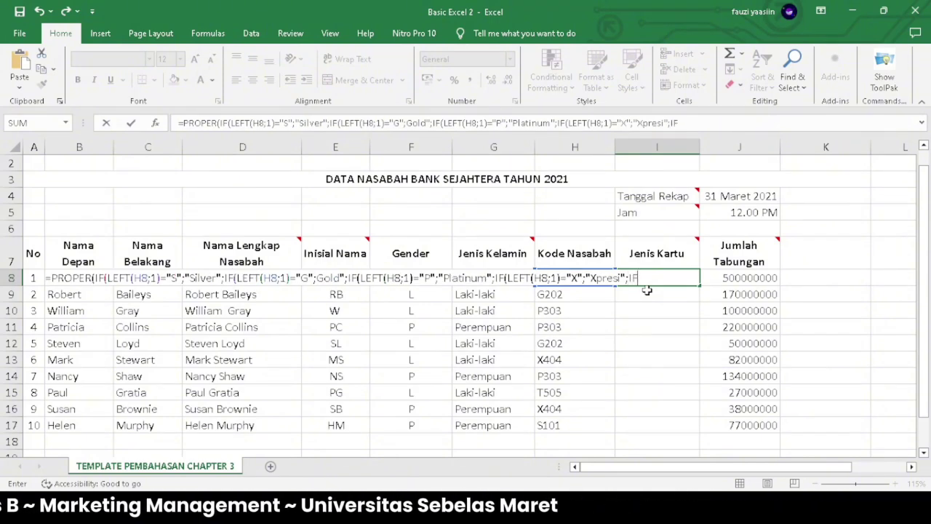
type("(")
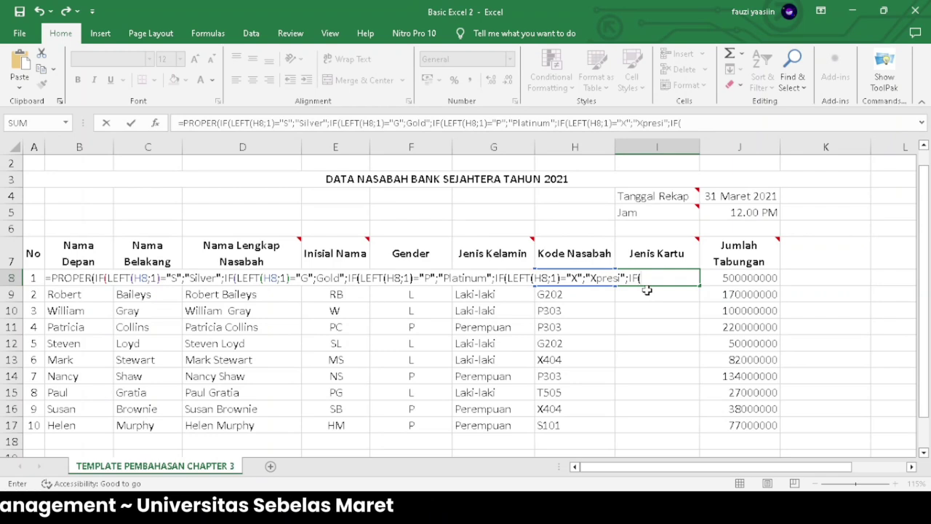
type("LEFT")
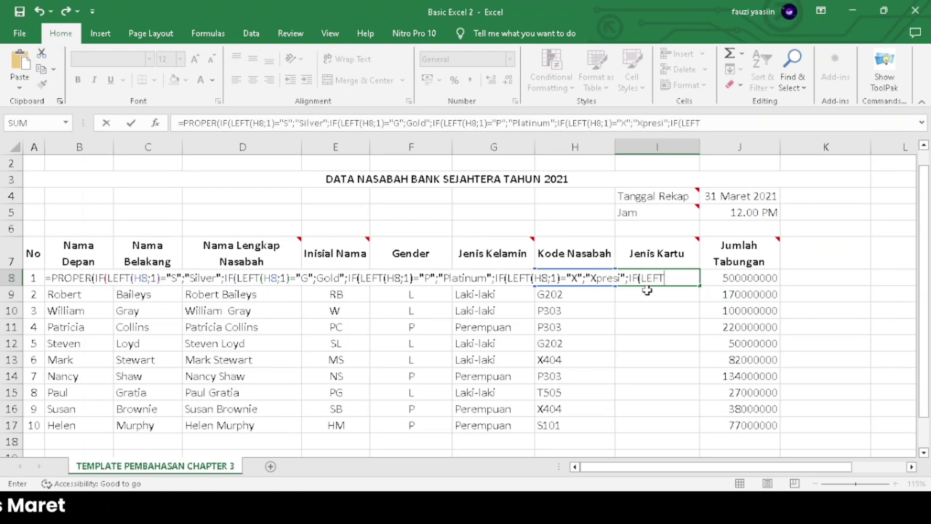
type("(H8")
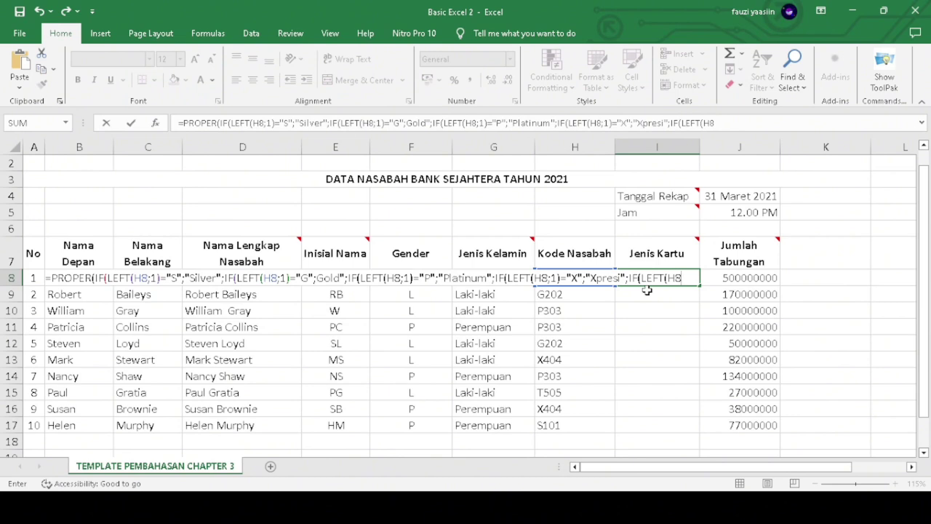
type(")")
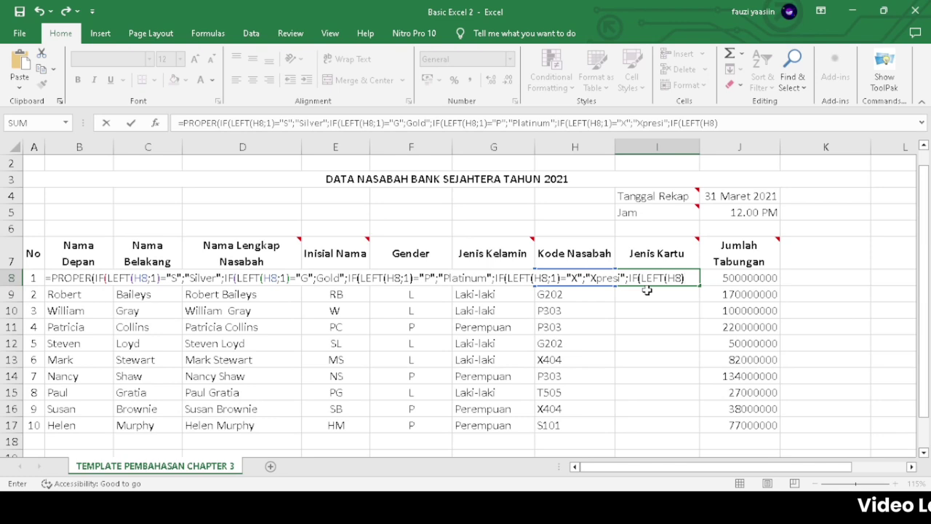
type("=")
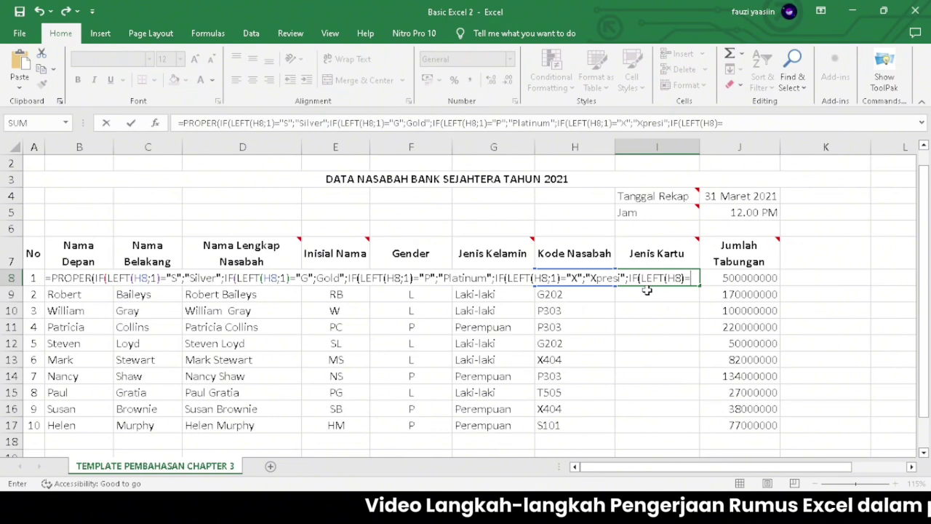
type("\"")
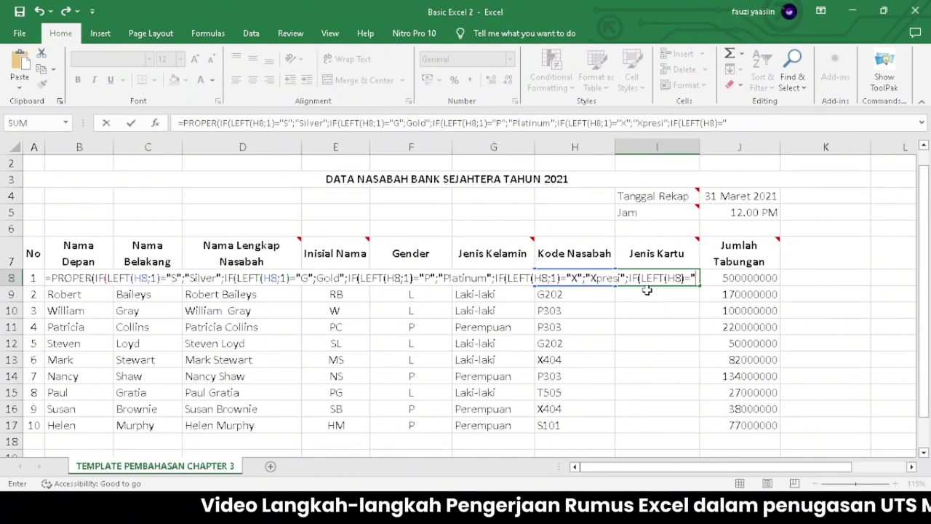
type("T")
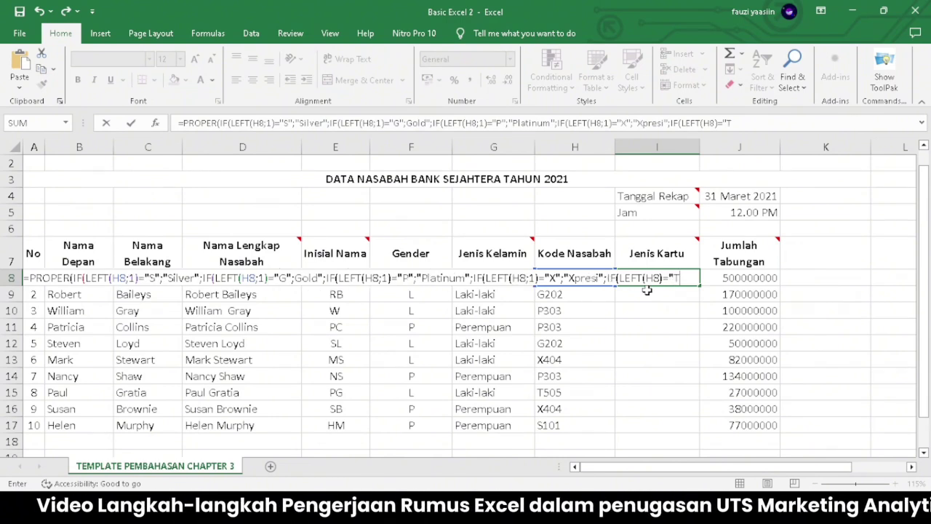
type("\"")
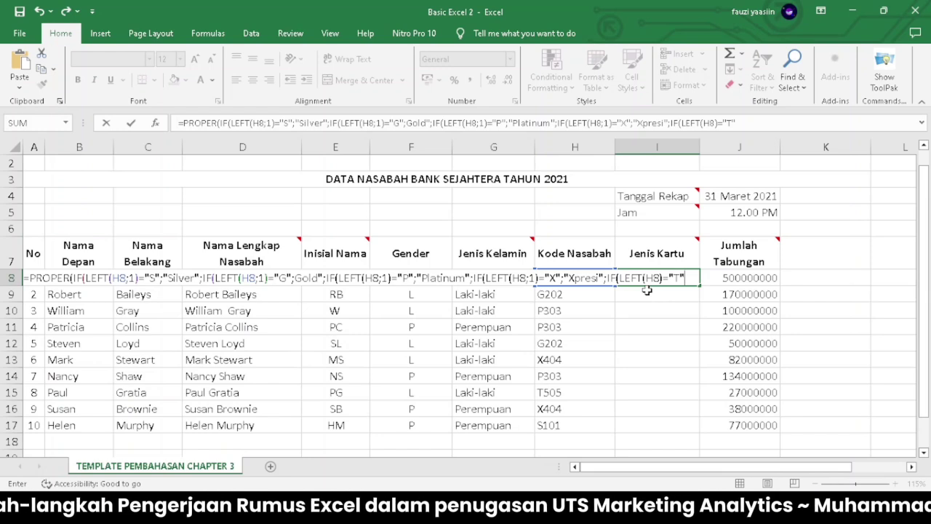
type(";")
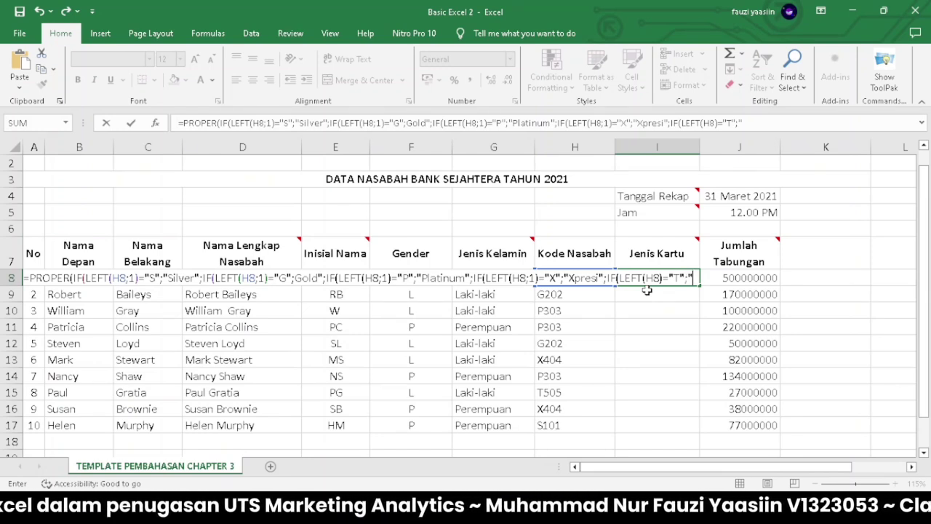
Step: Add the result "Tabunganku" with one closing parenthesis to the I8 formula and try to enter it
type("\"Tabunganku")
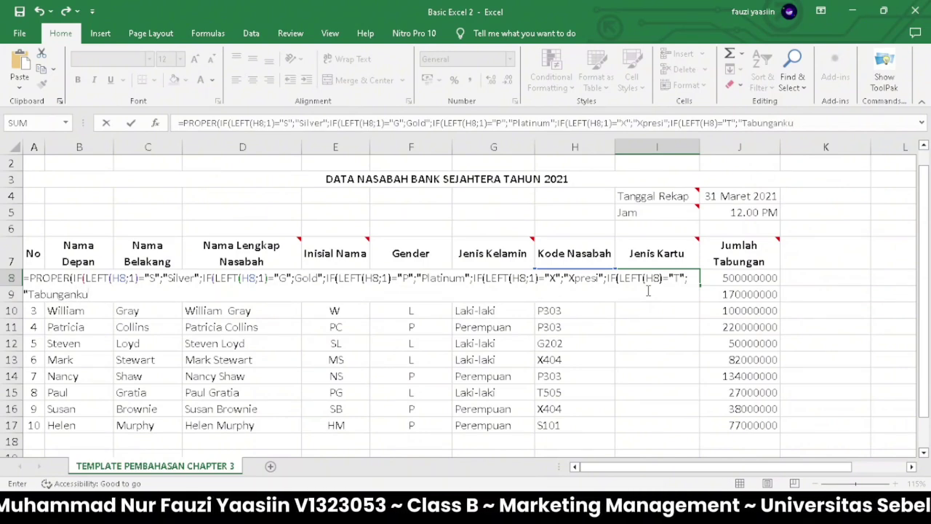
type("\"")
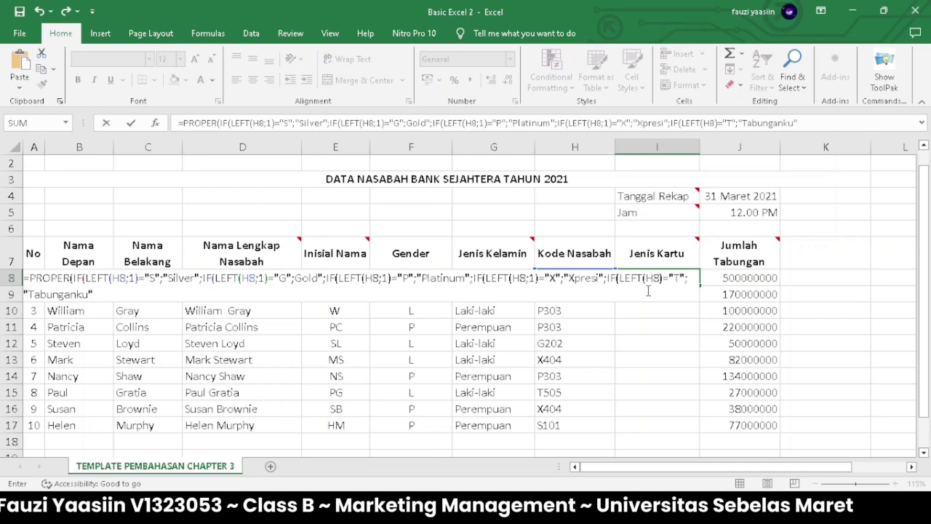
type("))))")
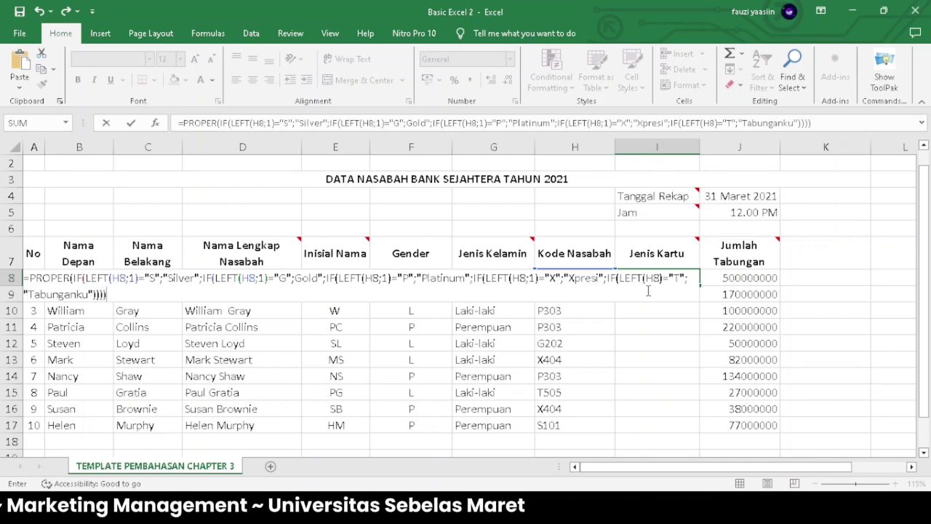
key("BackSpace")
key("BackSpace")
key("BackSpace")
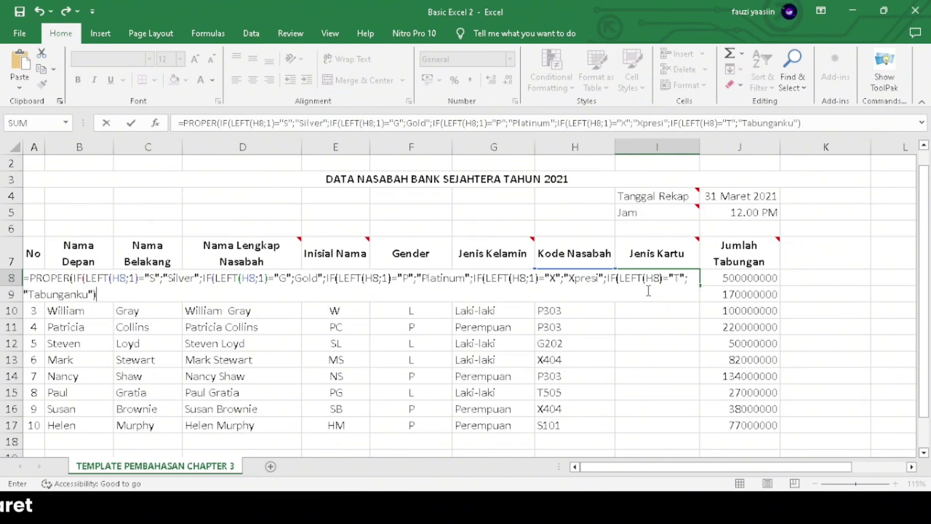
key("Return")
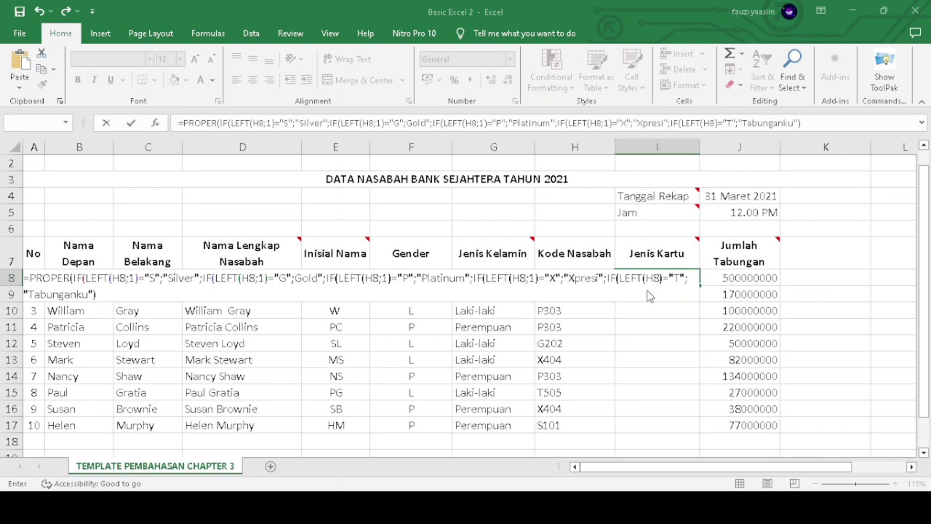
left_click(434, 320)
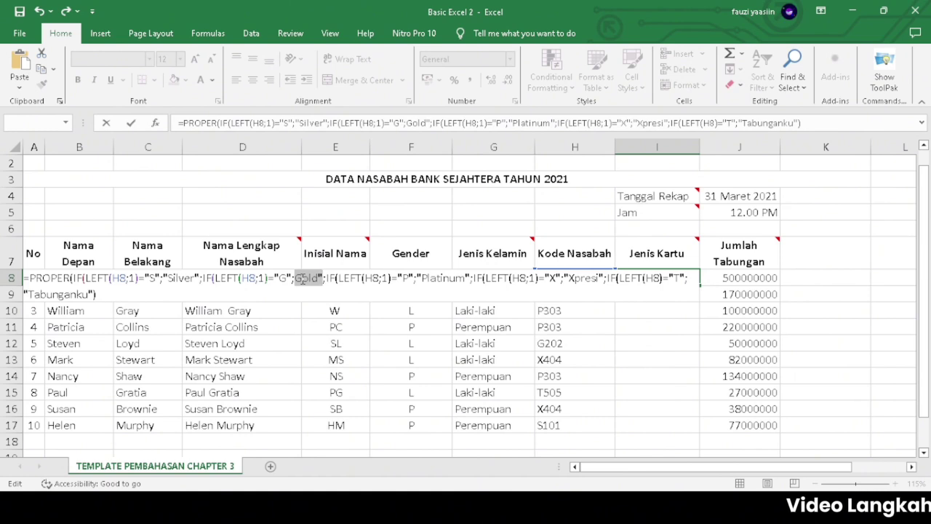
Step: Add the missing opening quote before Gold in the I8 formula, extend the closing parentheses to six and enter the formula
left_click(295, 276)
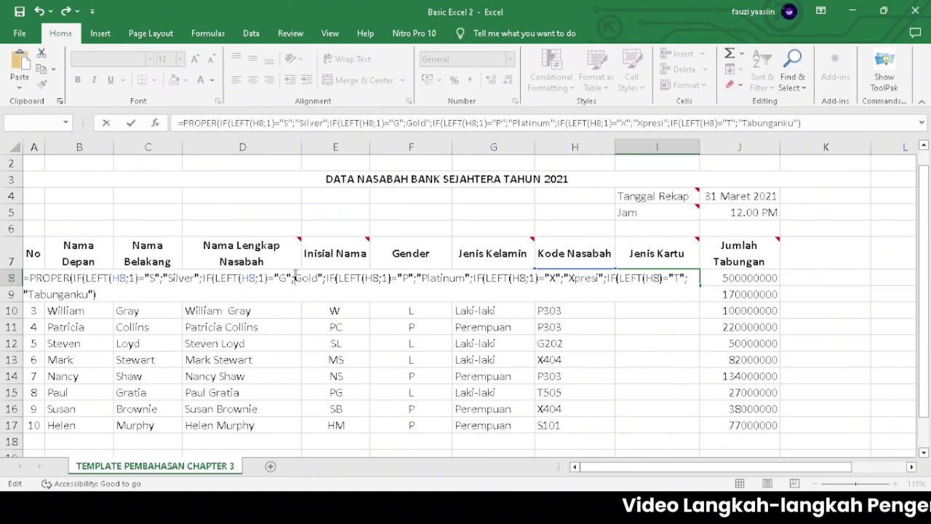
type("\"")
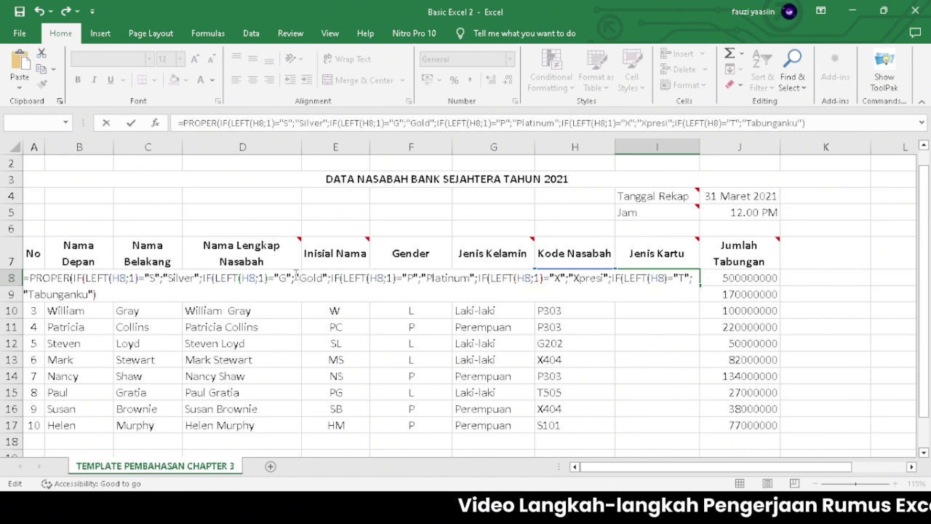
left_click(142, 290)
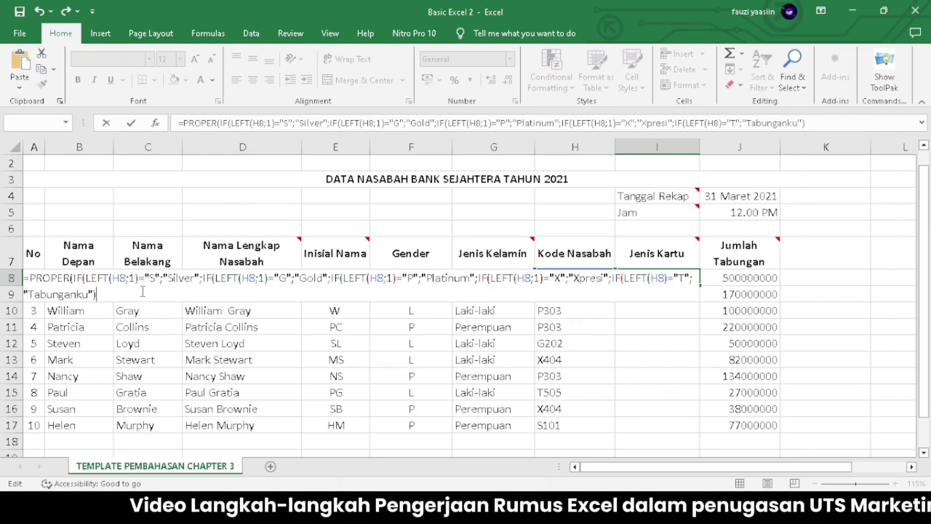
type("))")
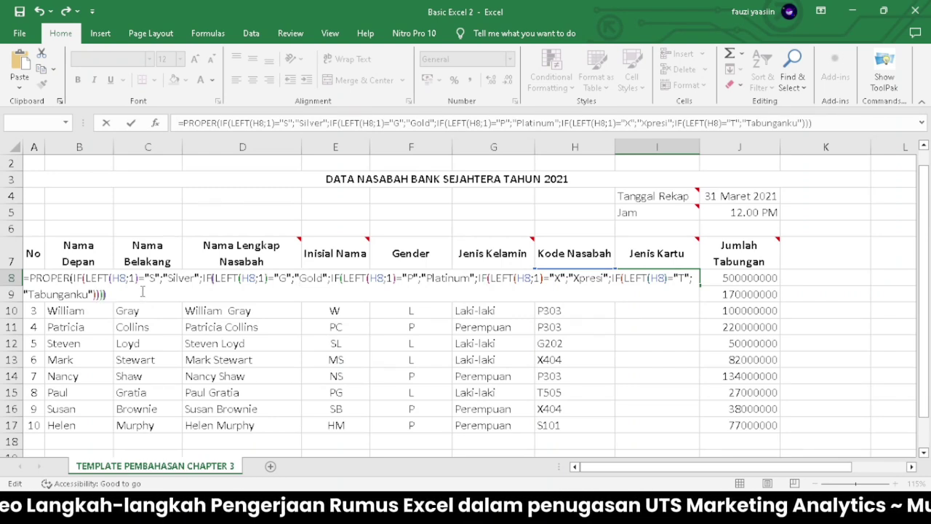
type("))")
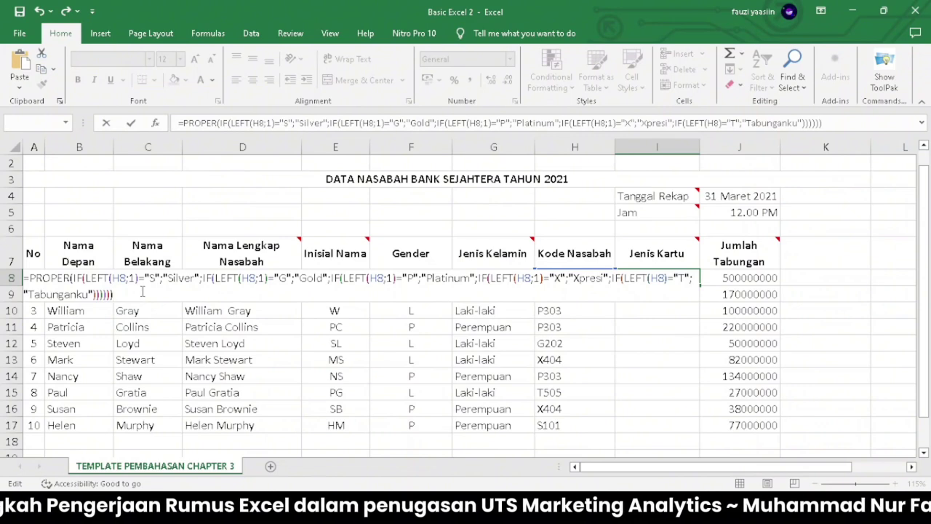
key("Return")
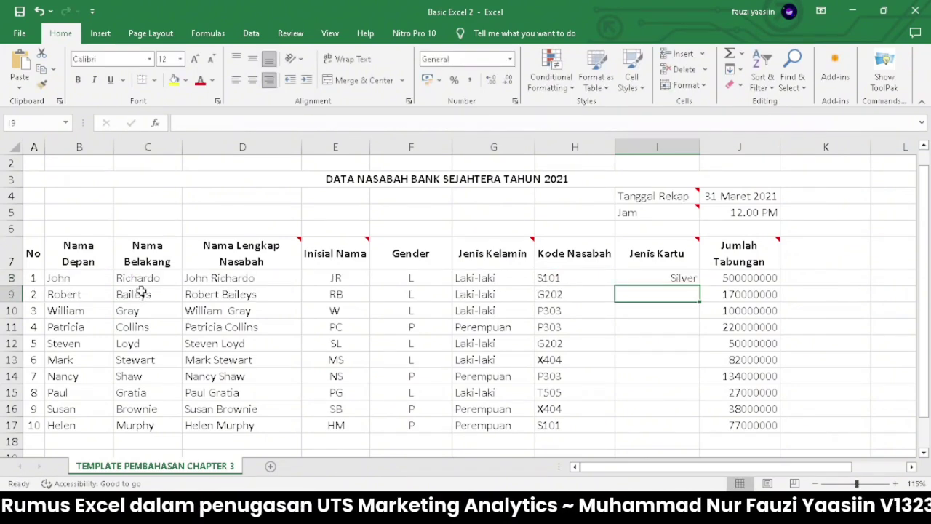
Step: Fill the Jenis Kartu formula from I8 down to I17
left_click(670, 278)
left_click_drag(700, 285, 699, 432)
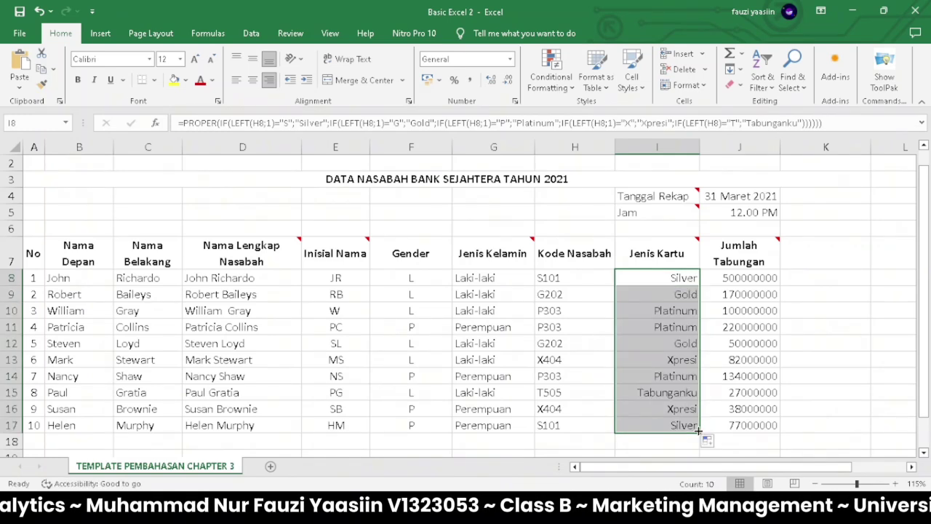
left_click(710, 406)
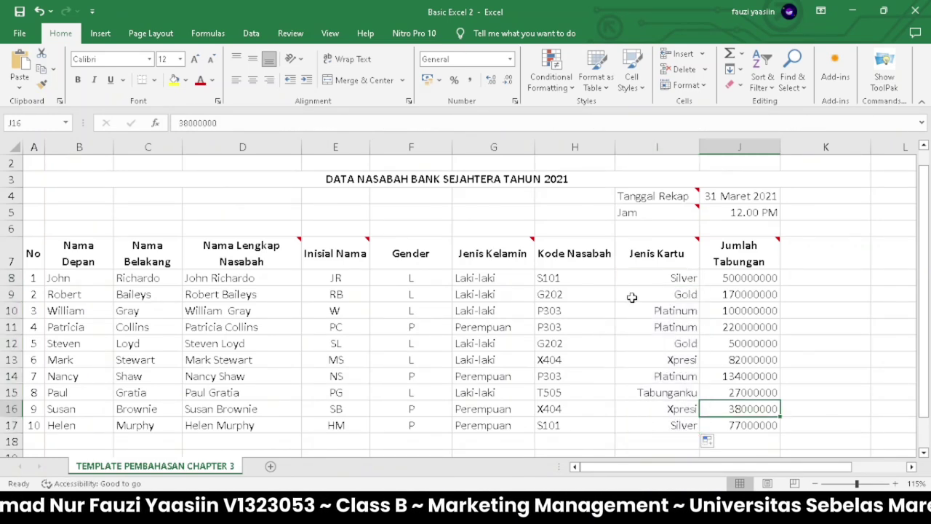
Step: Format the Jumlah Tabungan amounts in J8:J17 as Currency in Rupiah and widen column J
mouse_move(636, 250)
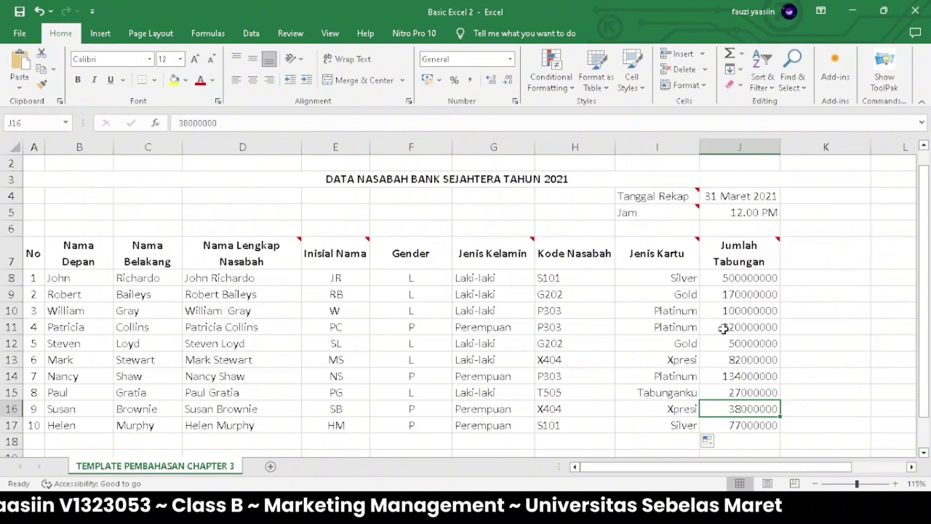
left_click(744, 252)
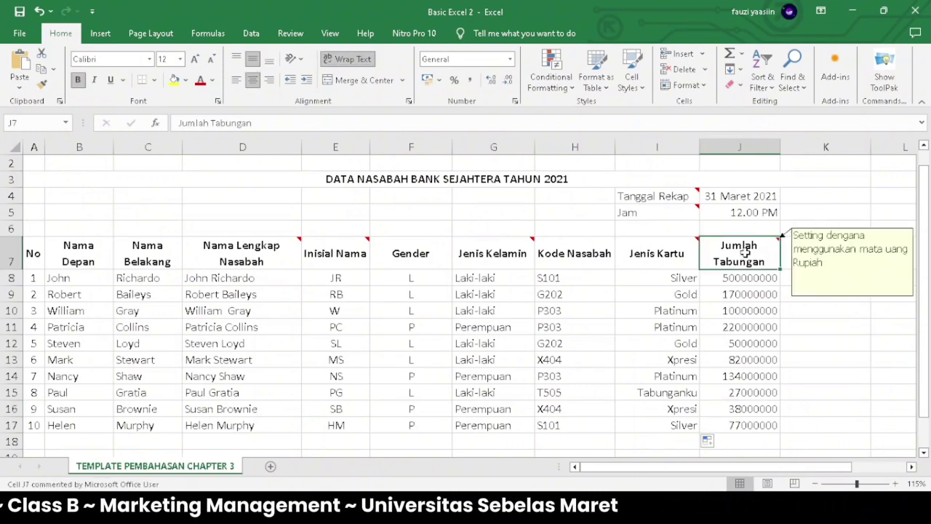
left_click(733, 281)
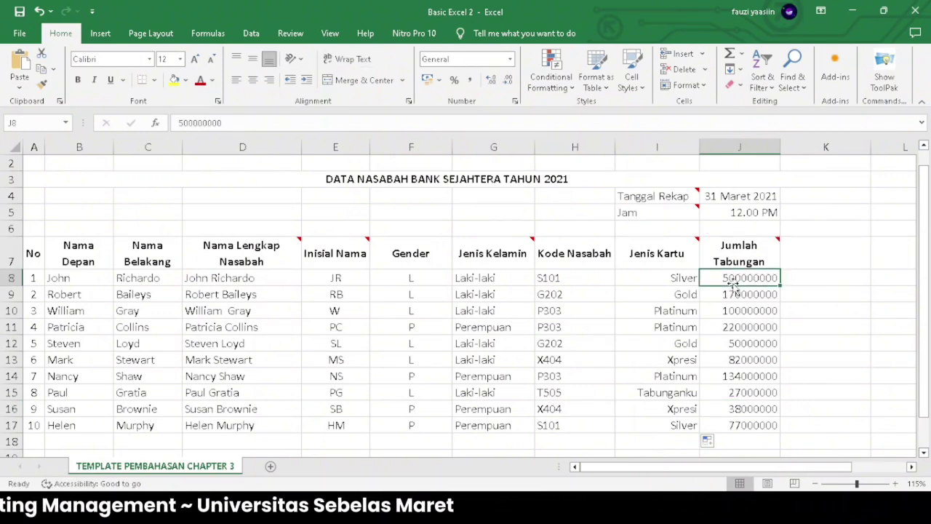
left_click_drag(754, 279, 756, 424)
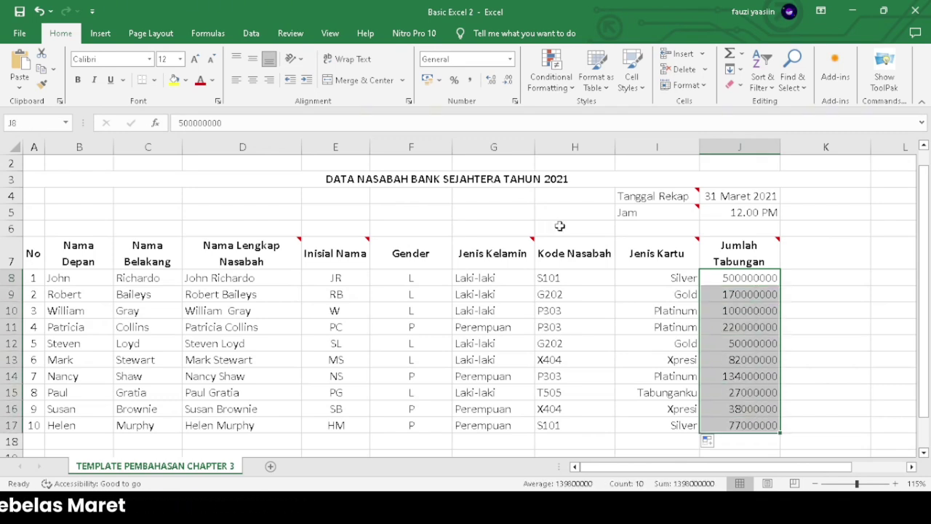
left_click(510, 59)
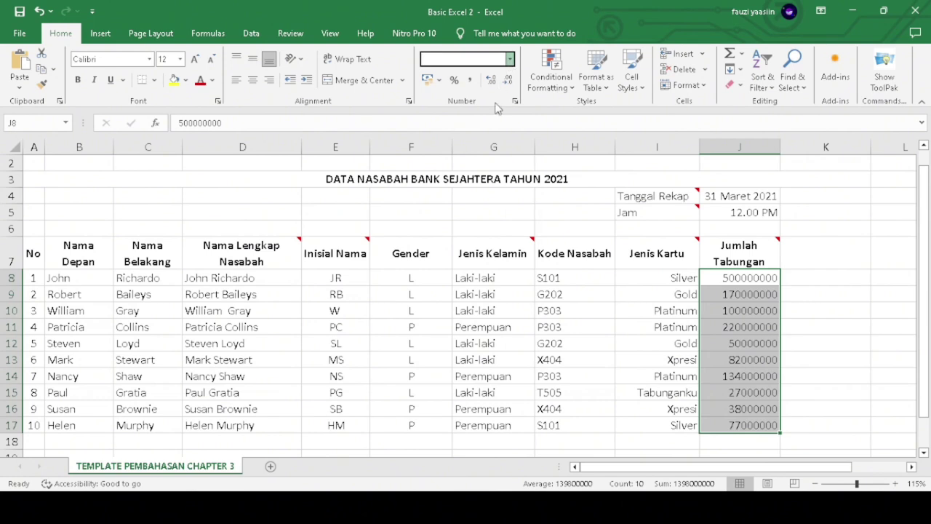
left_click(493, 148)
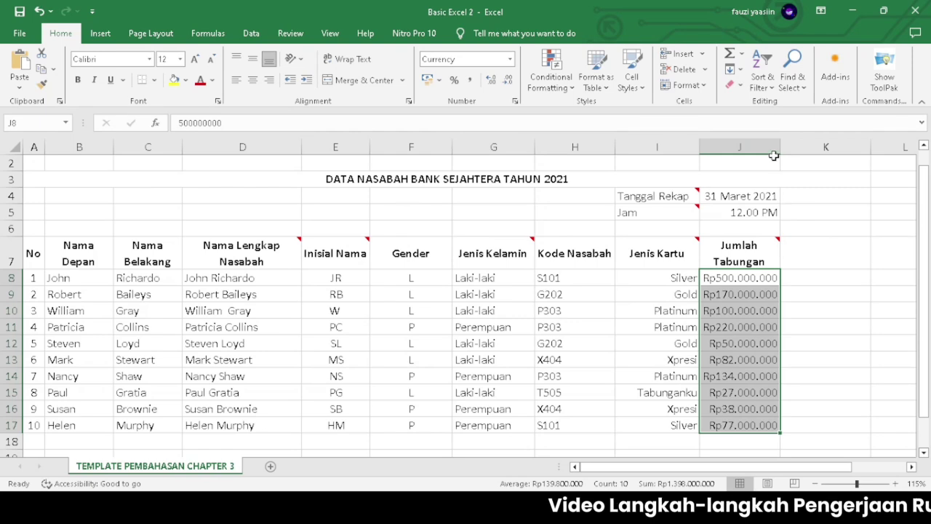
left_click_drag(778, 150, 764, 152)
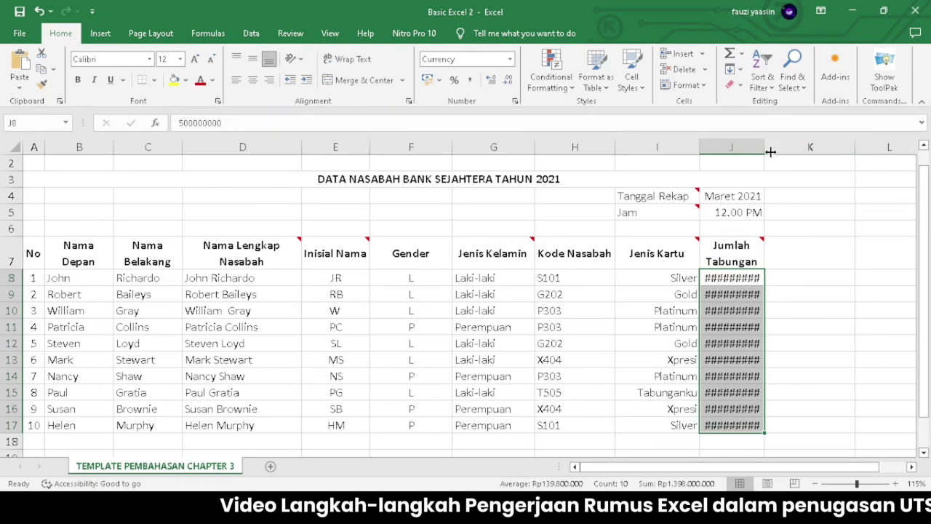
left_click_drag(765, 148, 805, 150)
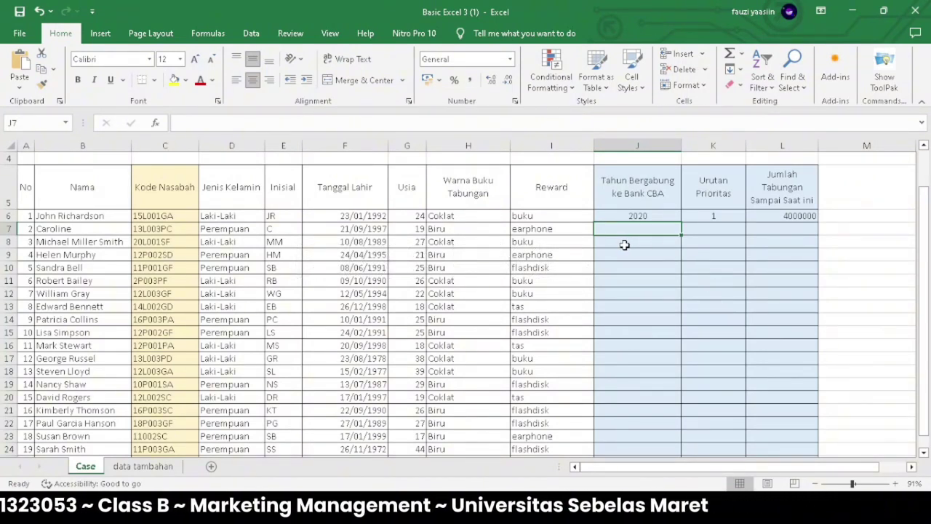
Step: Examine the joining-year, savings-amount and priority lookup tables on the data tambahan sheet of Basic Excel 3 (1), then return to the Case sheet
left_click(146, 466)
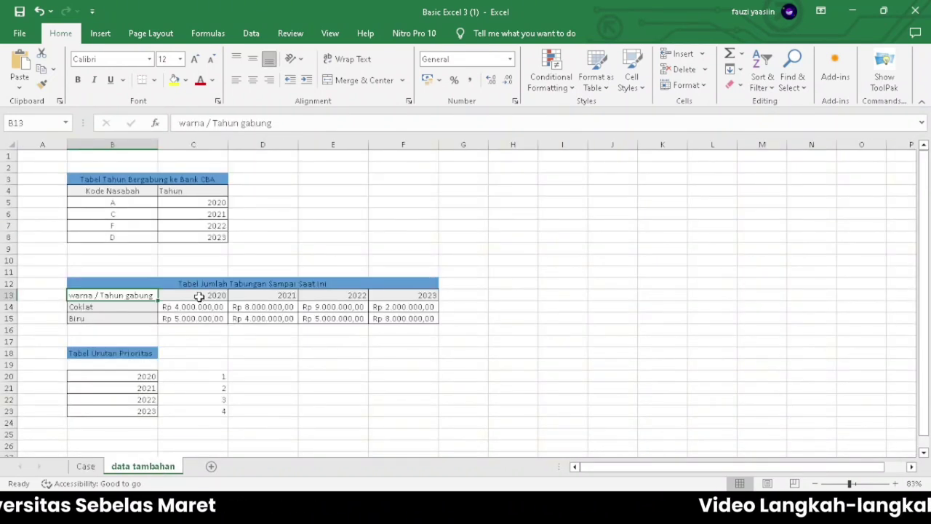
left_click(85, 466)
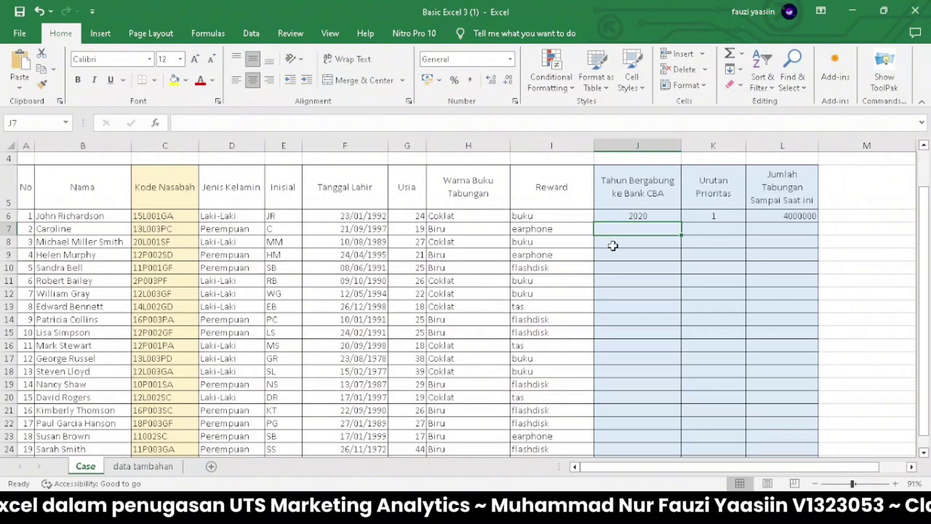
left_click(127, 467)
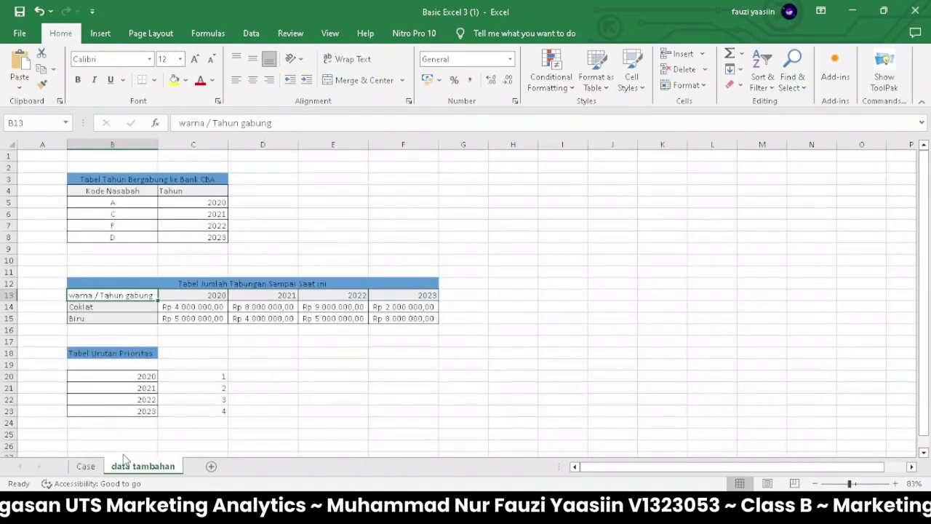
left_click(86, 465)
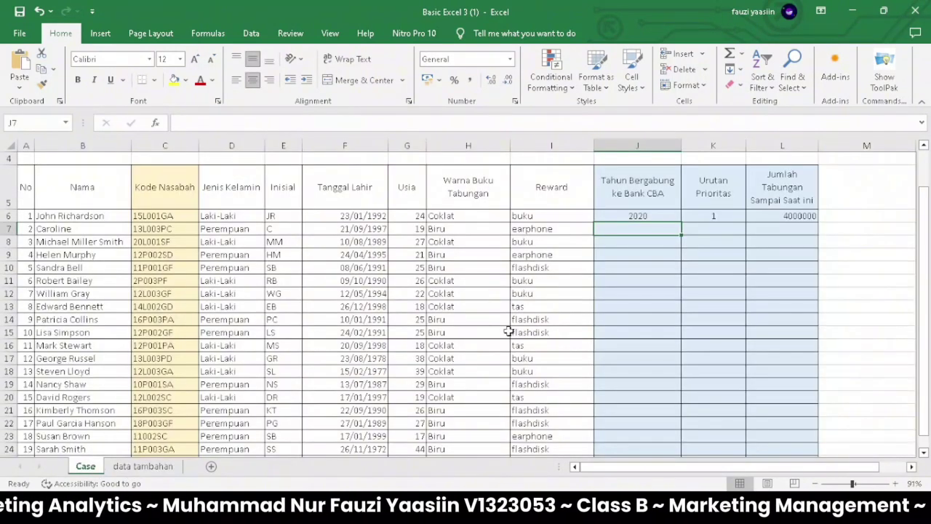
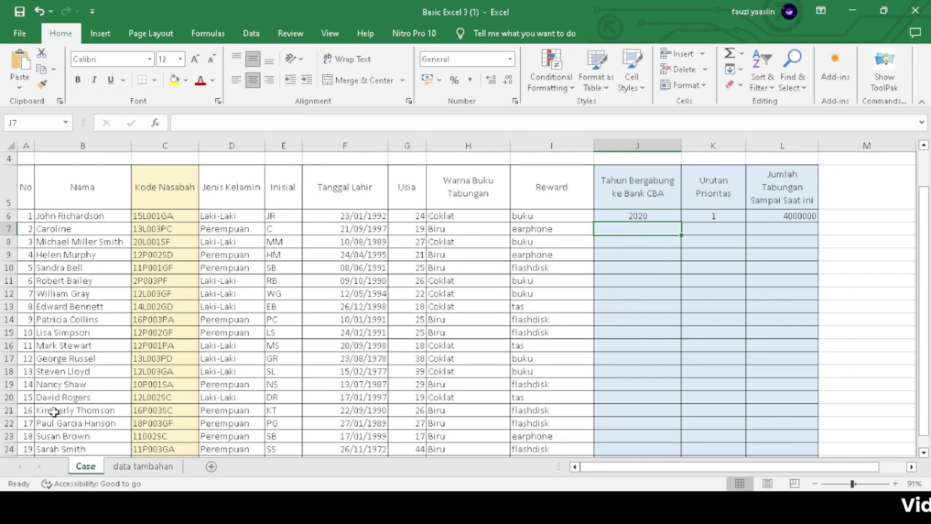
left_click(143, 466)
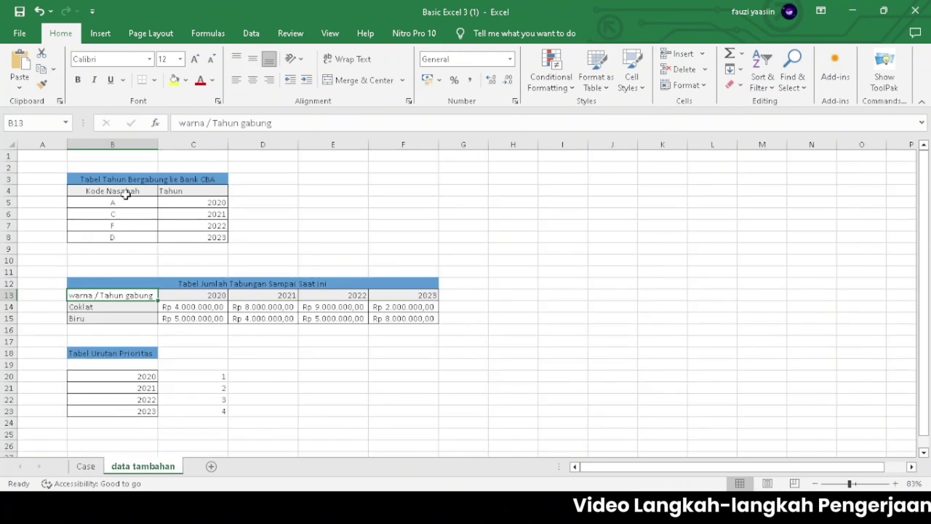
left_click(171, 201)
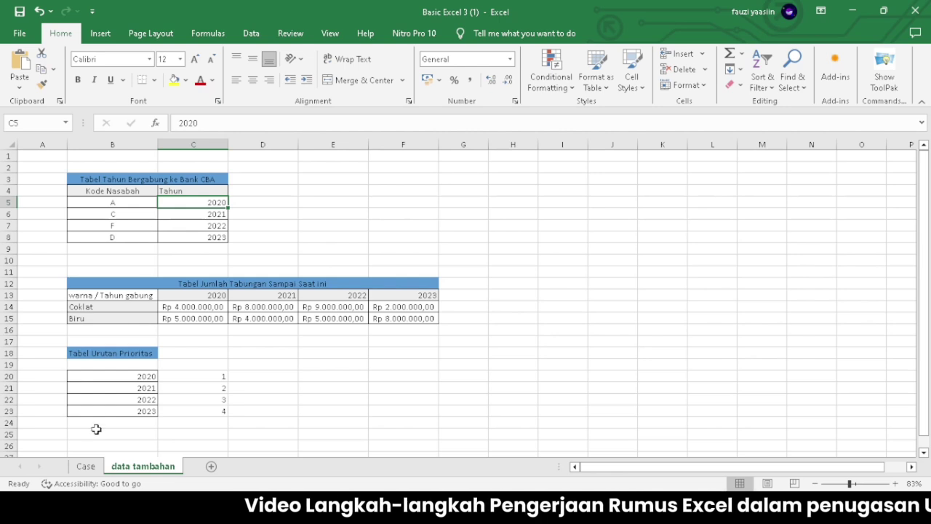
left_click(85, 466)
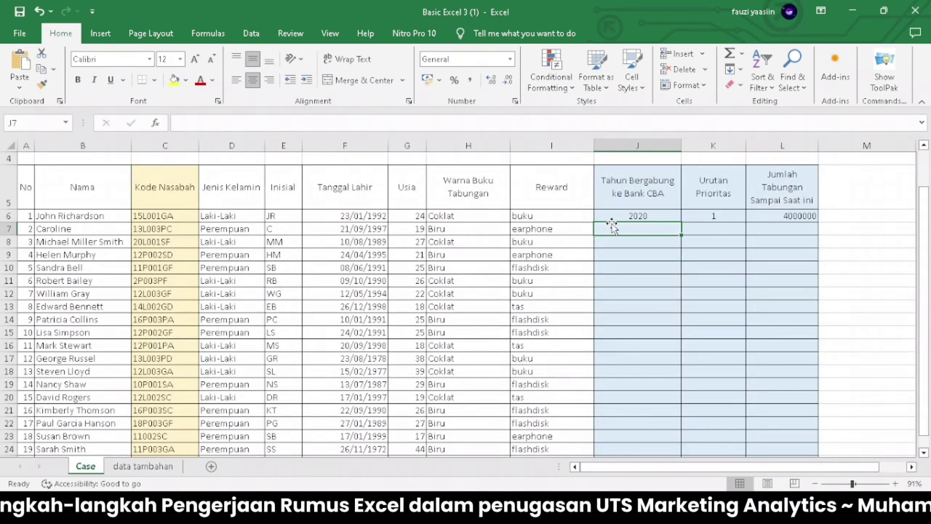
Step: Begin the formula =VLOOKUP(RIGHT(C7;1); in J7 to look up the joining year by the last letter of Kode Nasabah
type("=")
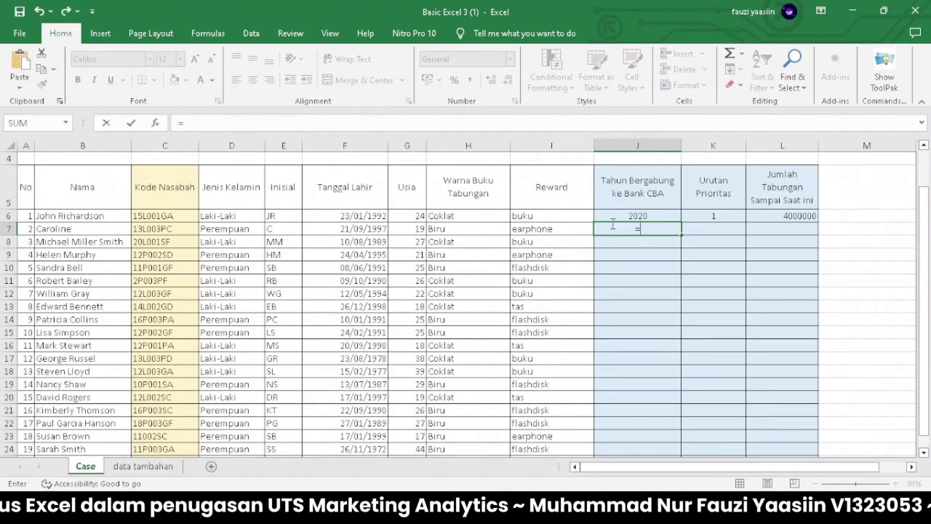
type("VLOO")
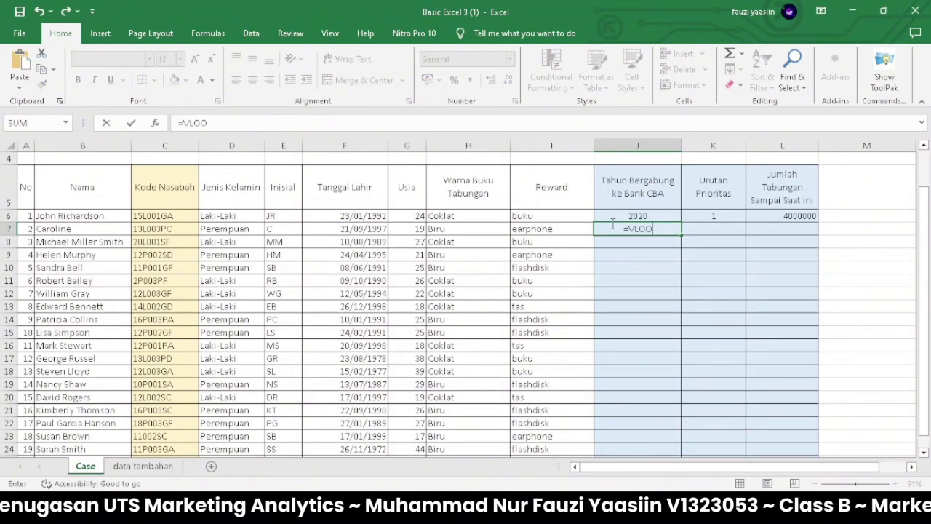
key("Tab")
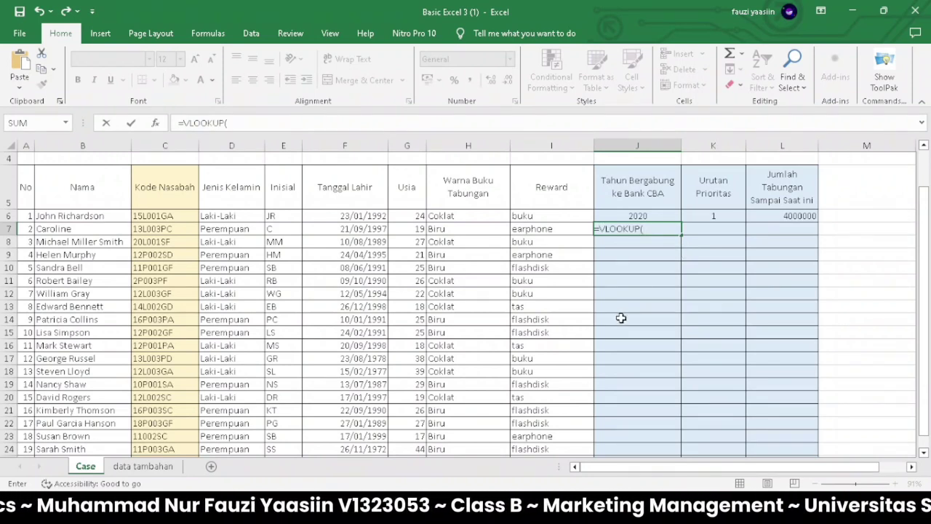
type("(")
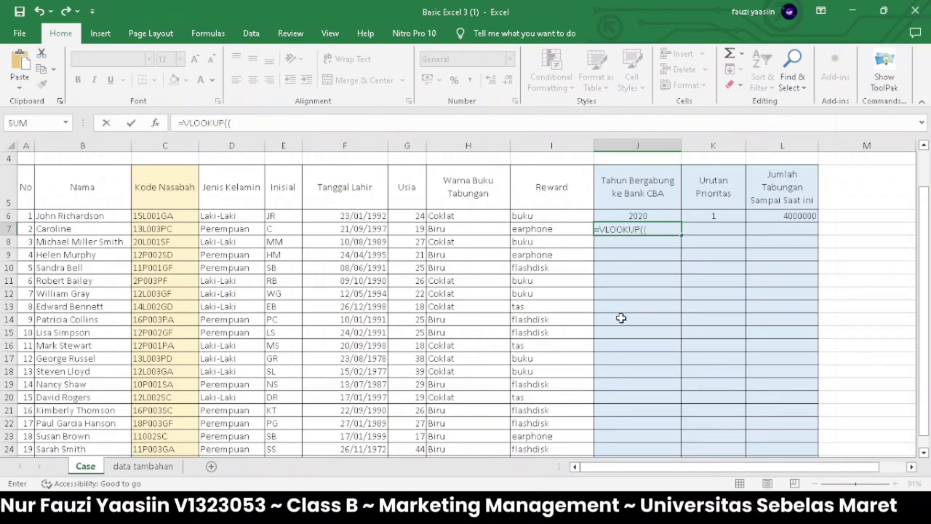
key("BackSpace")
type("RI")
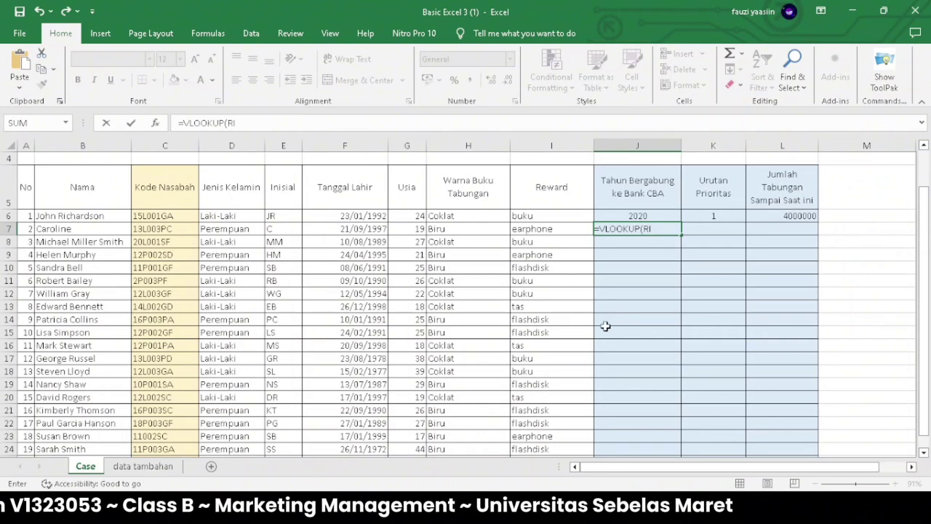
type("GHT(")
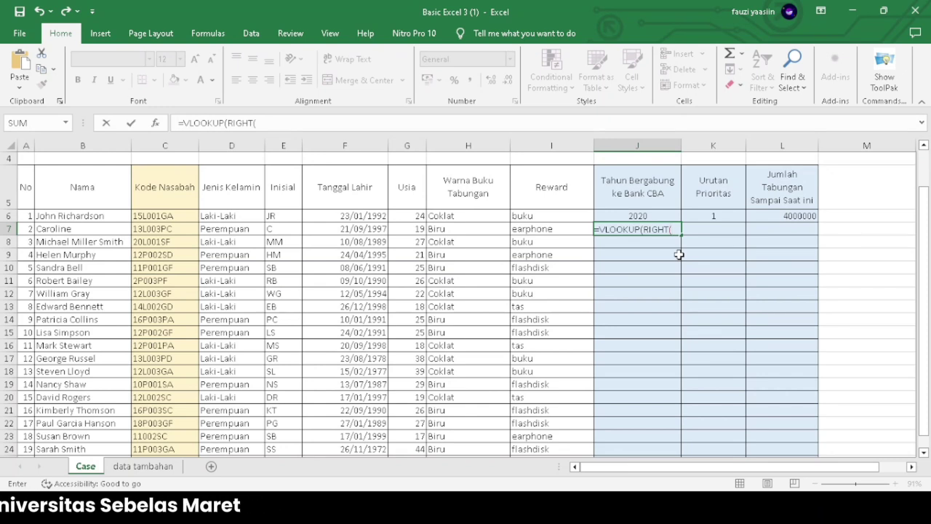
type("C&")
key("BackSpace")
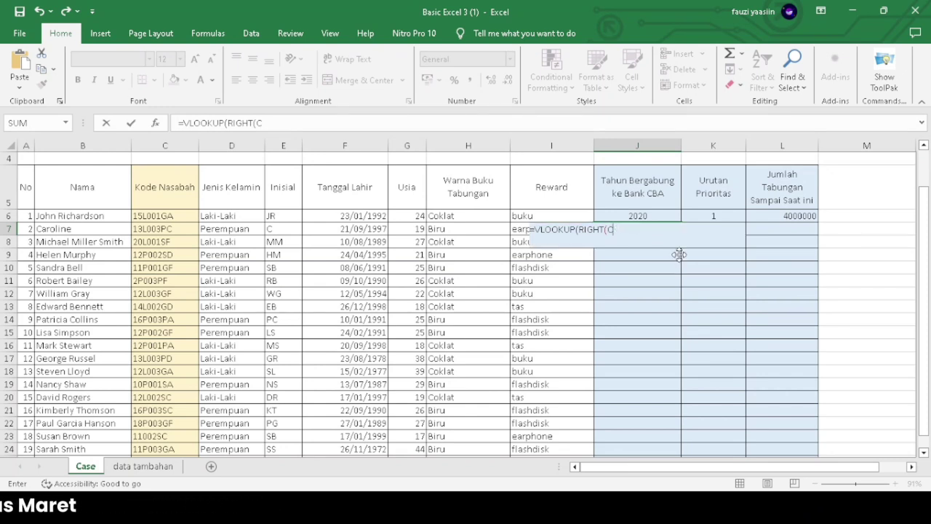
type("7;1);T")
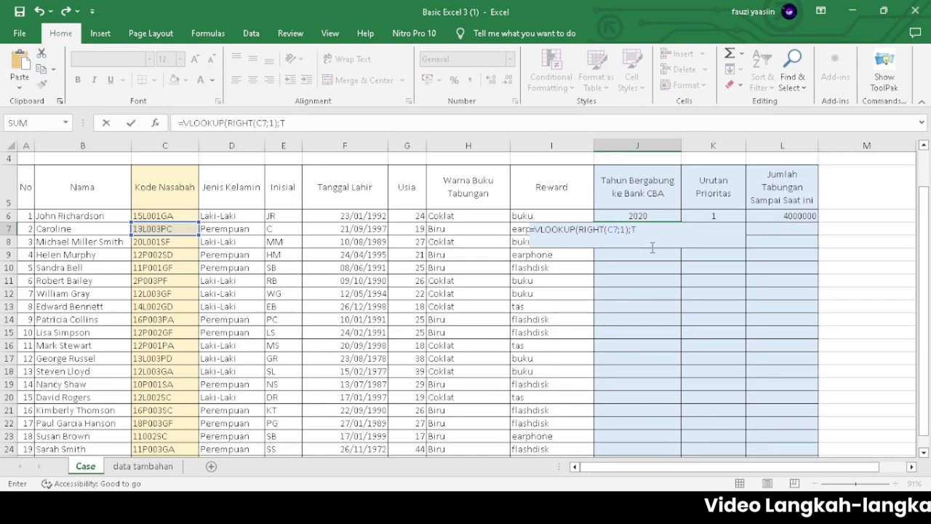
type("ahun")
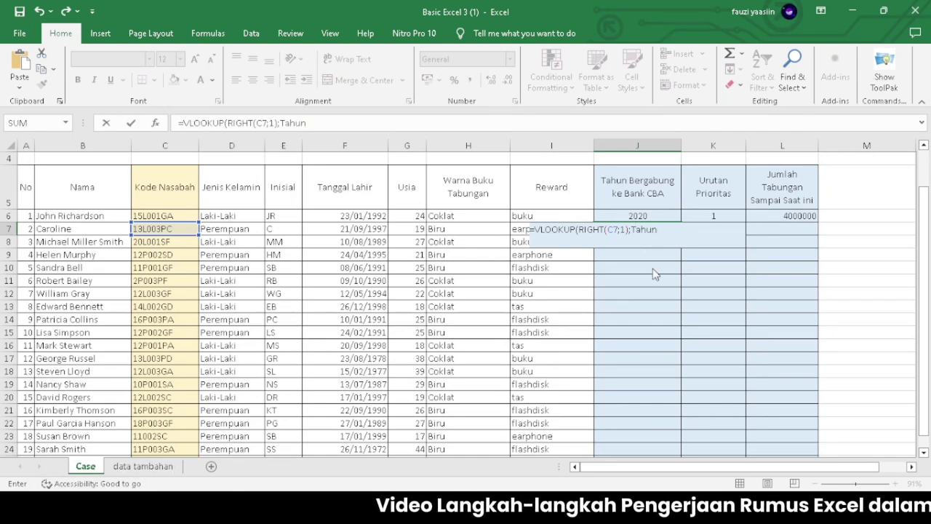
left_click(156, 467)
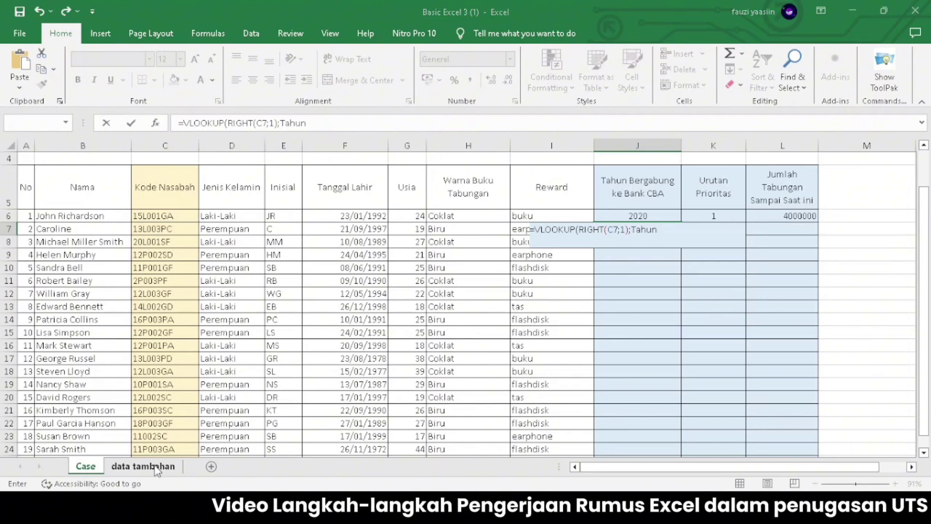
key("BackSpace")
key("BackSpace")
key("BackSpace")
key("BackSpace")
key("BackSpace")
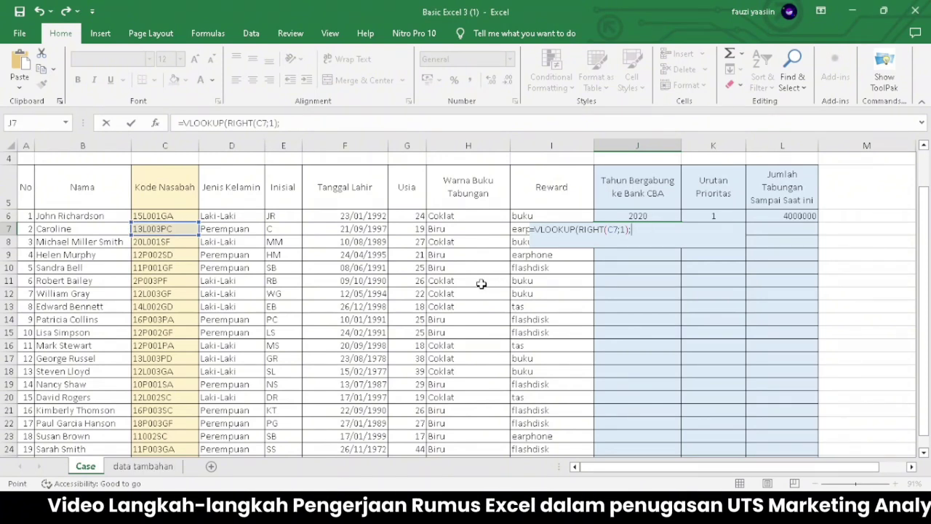
left_click(143, 466)
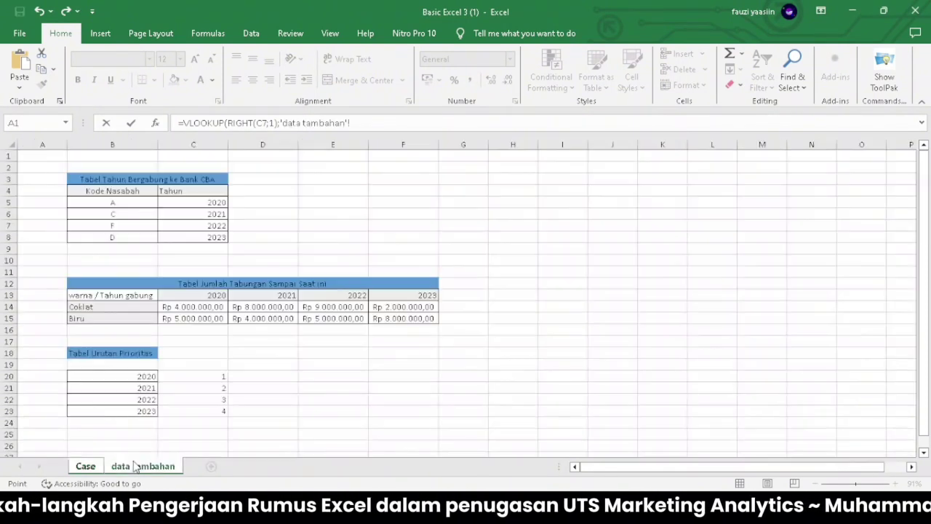
left_click_drag(116, 205, 198, 238)
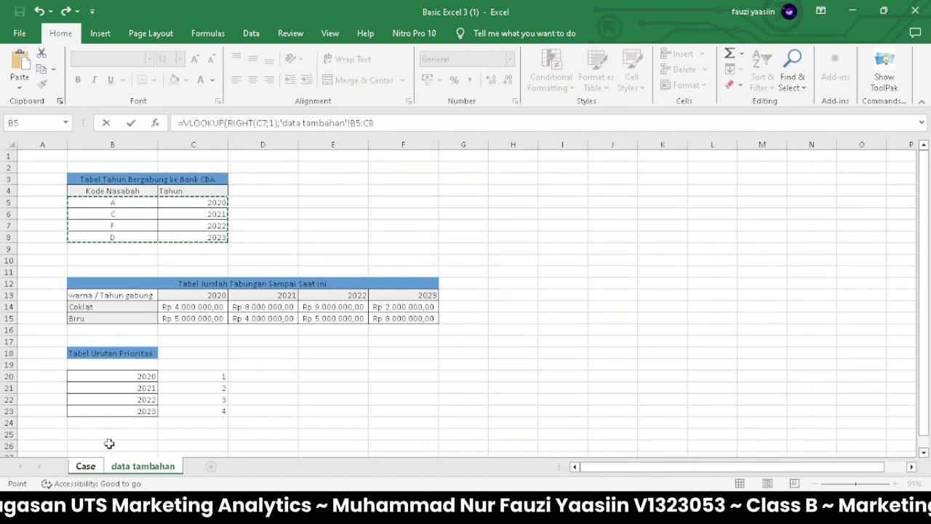
left_click(85, 466)
left_click(619, 286)
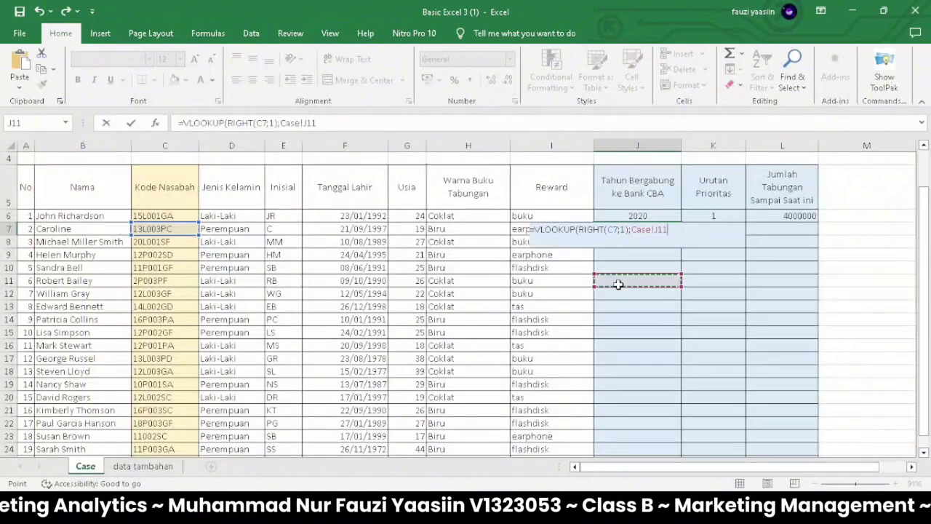
key("BackSpace")
key("BackSpace")
key("BackSpace")
key("BackSpace")
key("BackSpace")
key("BackSpace")
key("BackSpace")
key("BackSpace")
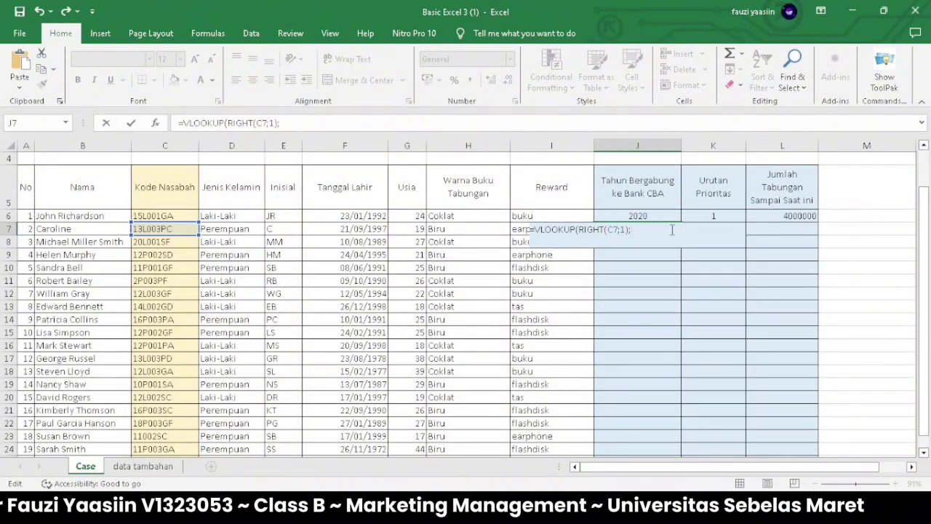
Step: Complete the J7 formula as =VLOOKUP(RIGHT(C7;1);Tahun;2;0), using the named range Tahun as the lookup table
type("Tahun;2")
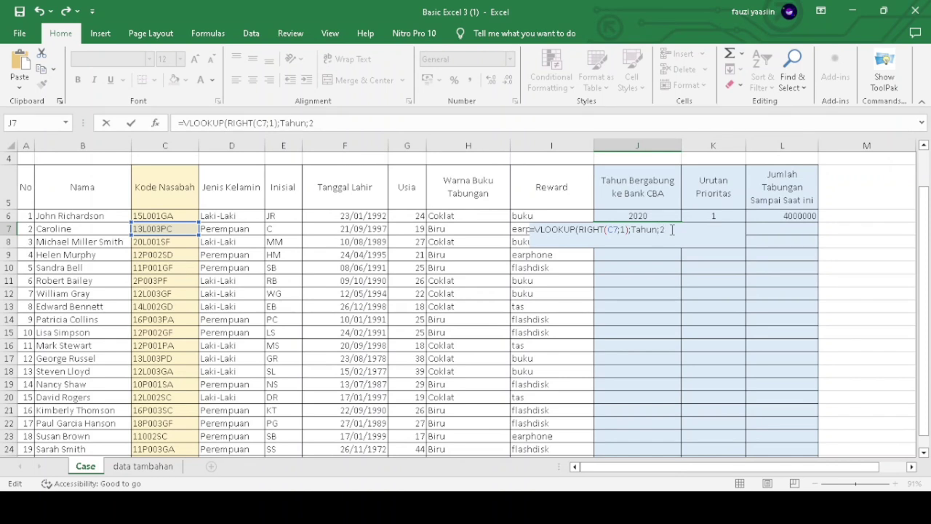
type(";0")
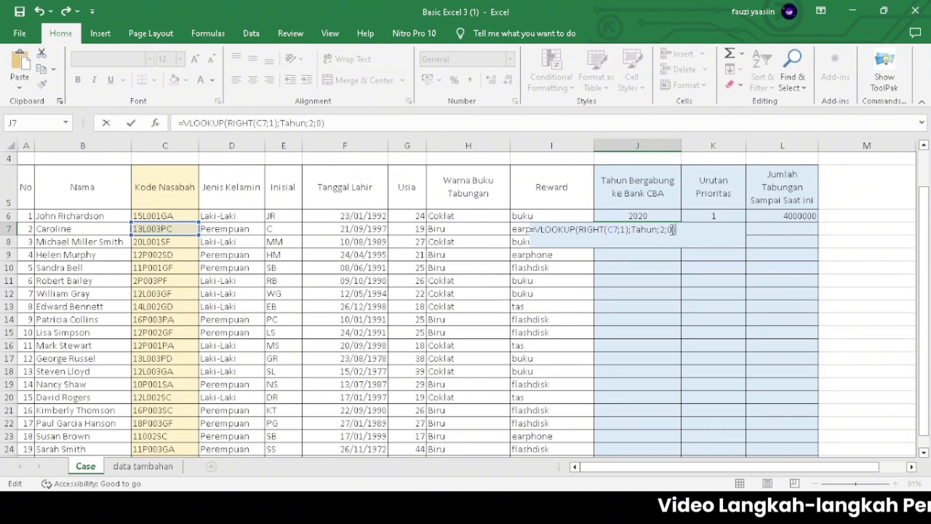
type(")")
key("Return")
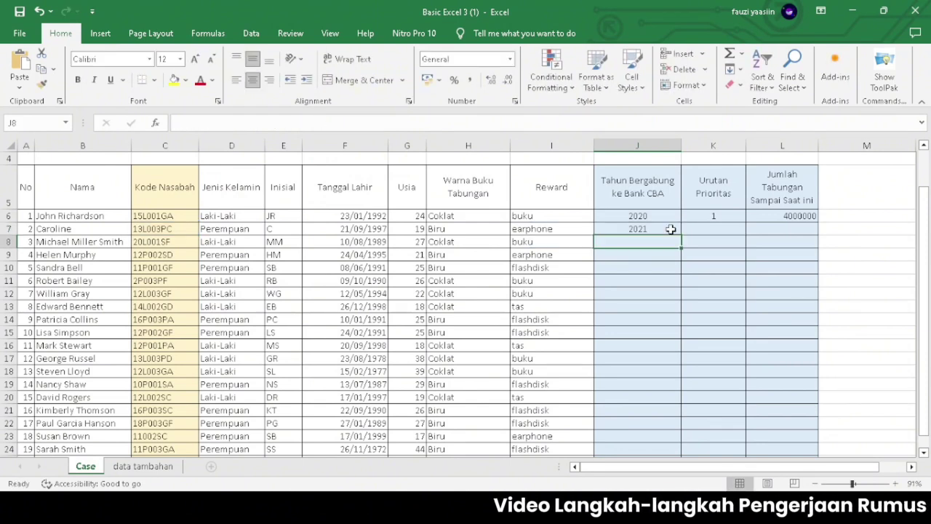
Step: Examine which cells of the joining-year table on the data tambahan sheet the name Tahun covers, and review the formula in J7
scroll(655, 229, "down", 1)
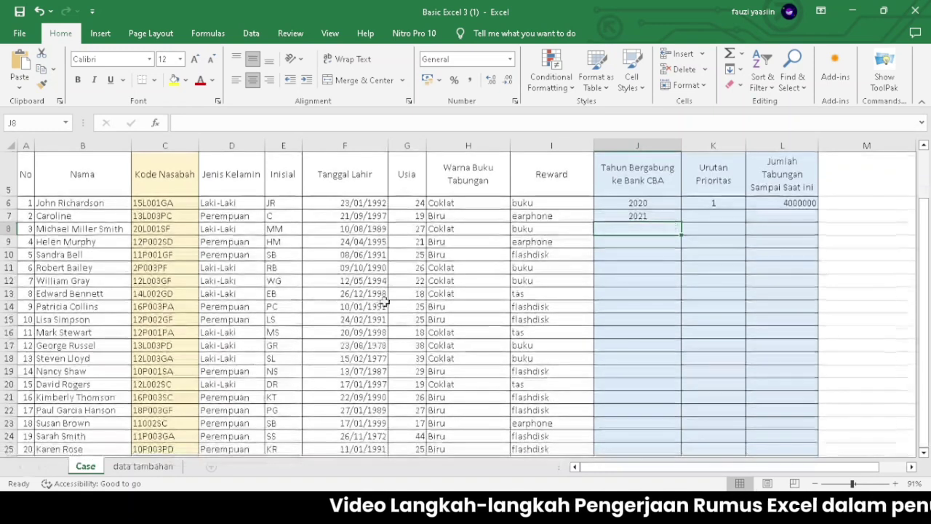
left_click(147, 466)
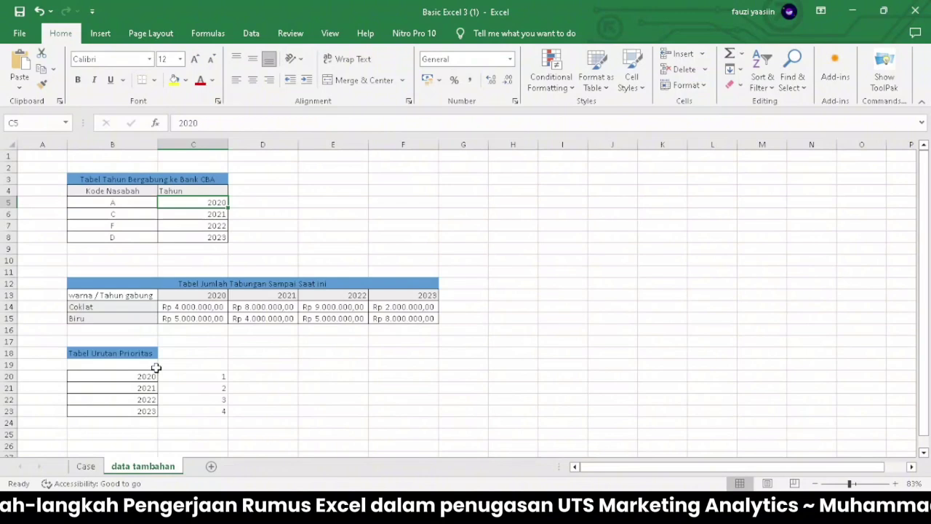
left_click(120, 205)
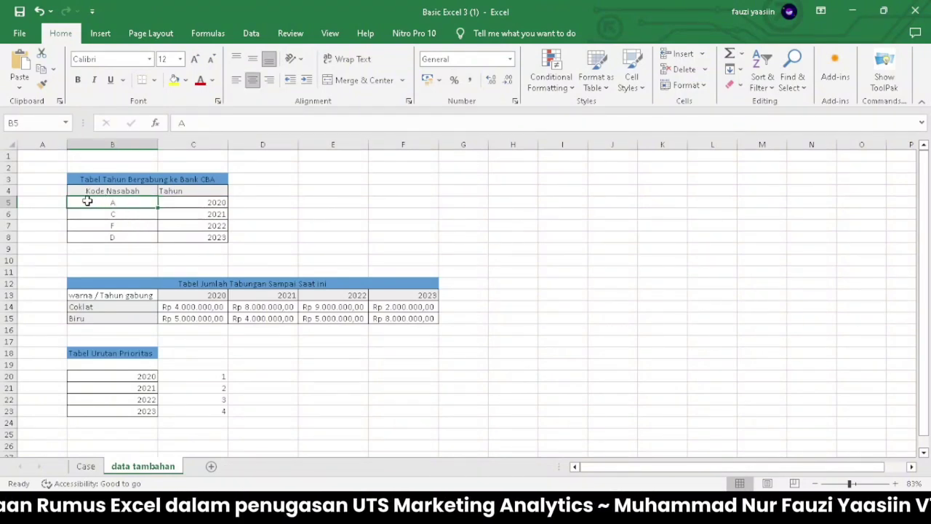
left_click_drag(122, 208, 198, 237)
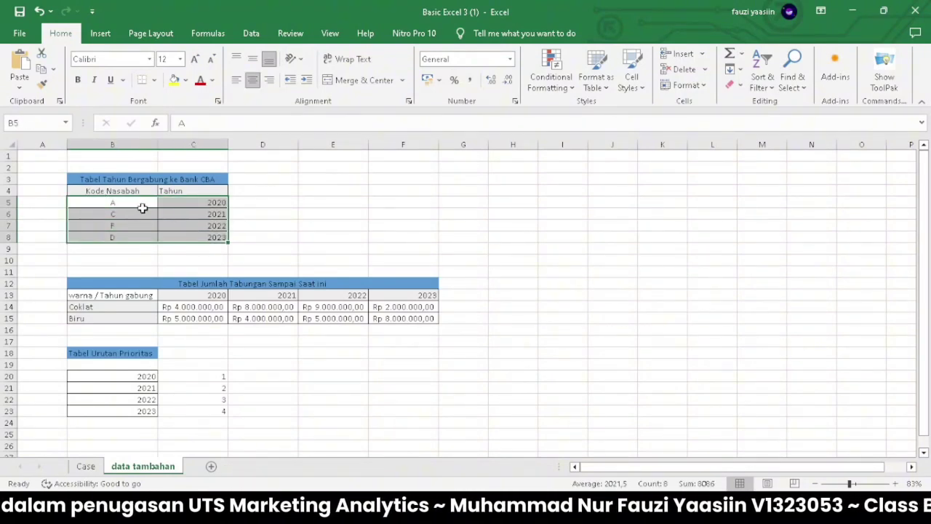
left_click_drag(114, 189, 210, 240)
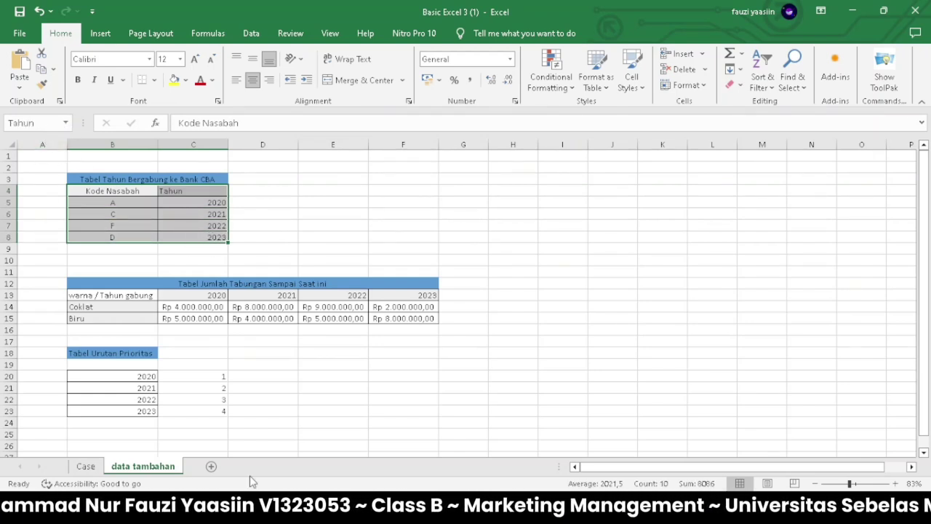
left_click(85, 465)
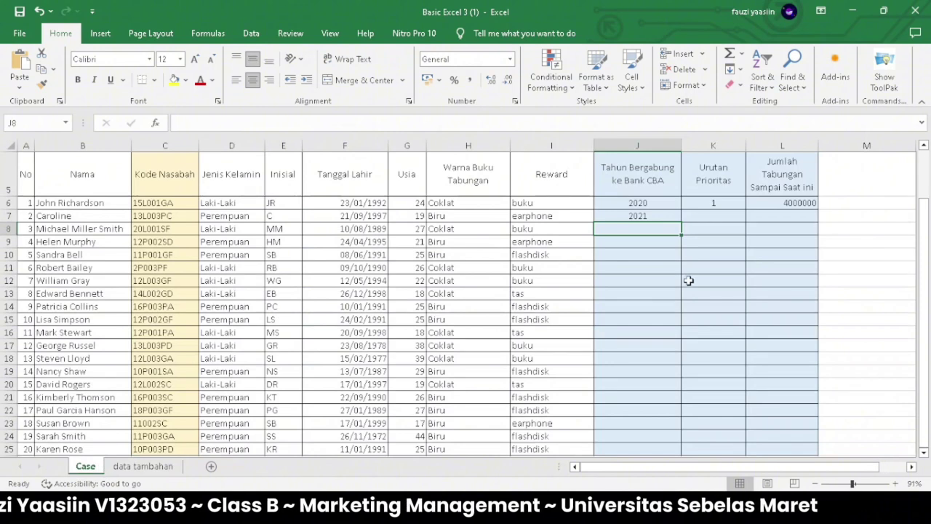
left_click(660, 218)
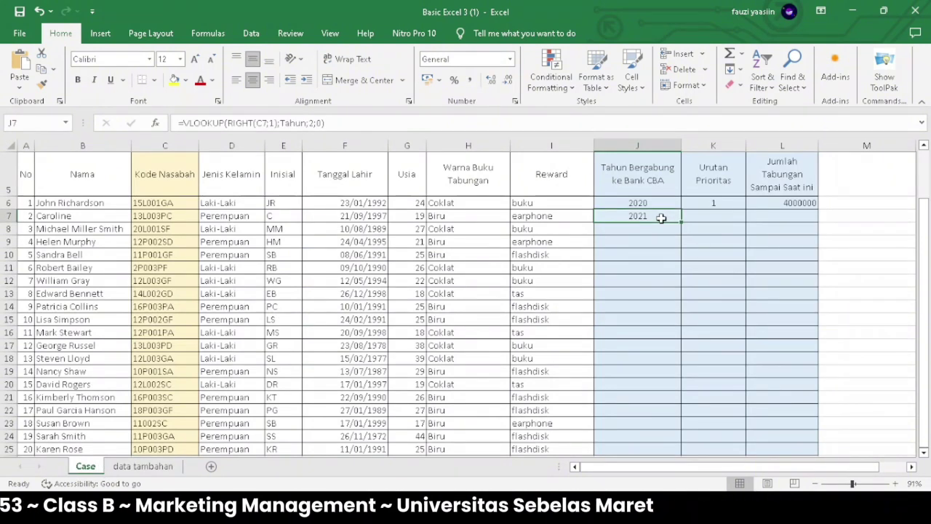
left_click(154, 469)
left_click(93, 464)
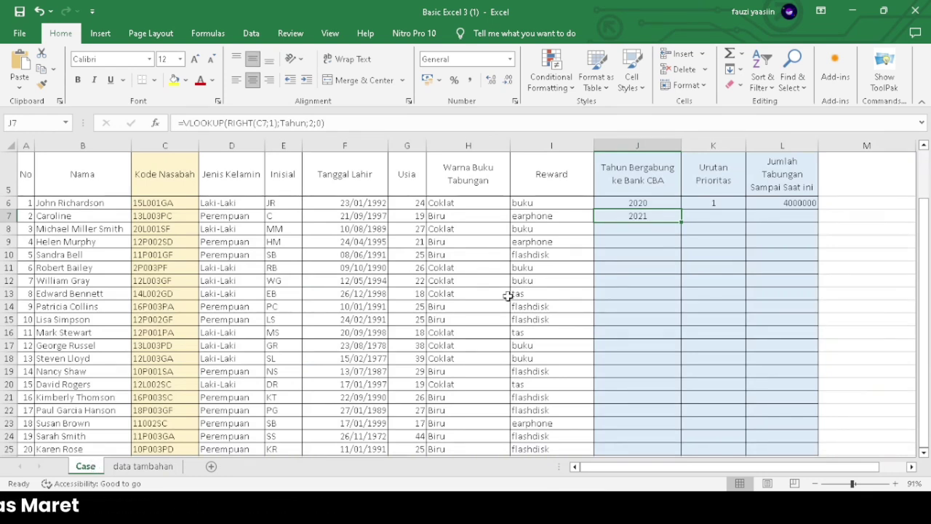
Step: Fill the Tahun Bergabung ke Bank CBA formula from J7 down to J25
left_click(624, 245)
left_click(650, 212)
left_click_drag(681, 221, 683, 409)
scroll(666, 318, "up", 1)
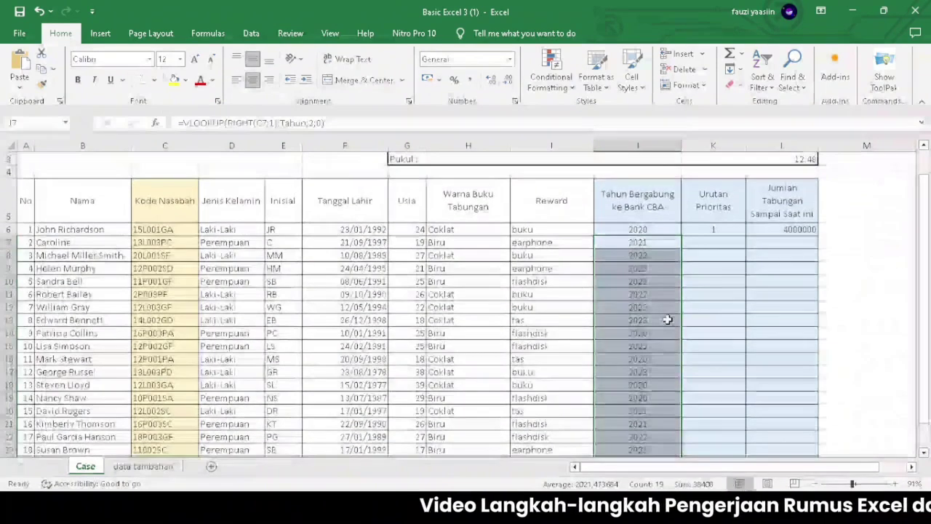
Step: Check the Tabel Urutan Prioritas on the data tambahan sheet, then begin the Urutan Prioritas formula in K7 of the Case sheet with =Ma
left_click(709, 247)
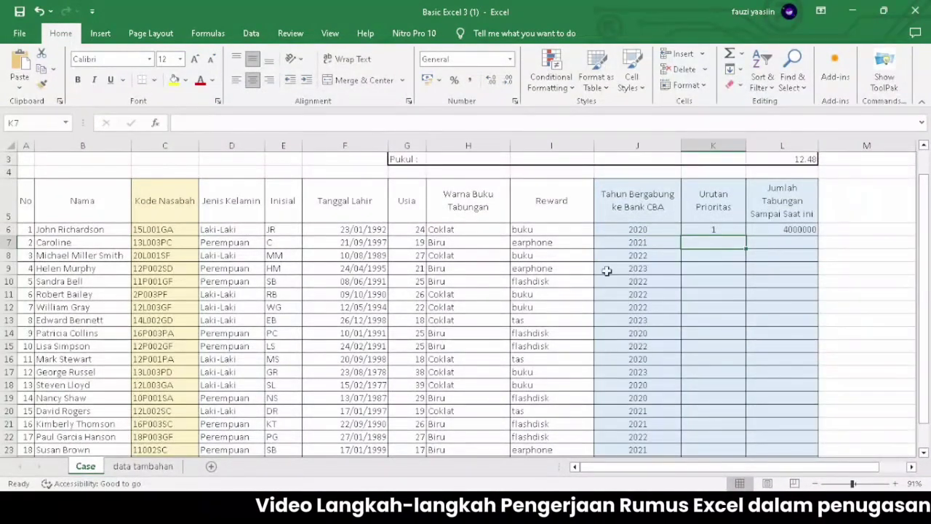
left_click(149, 471)
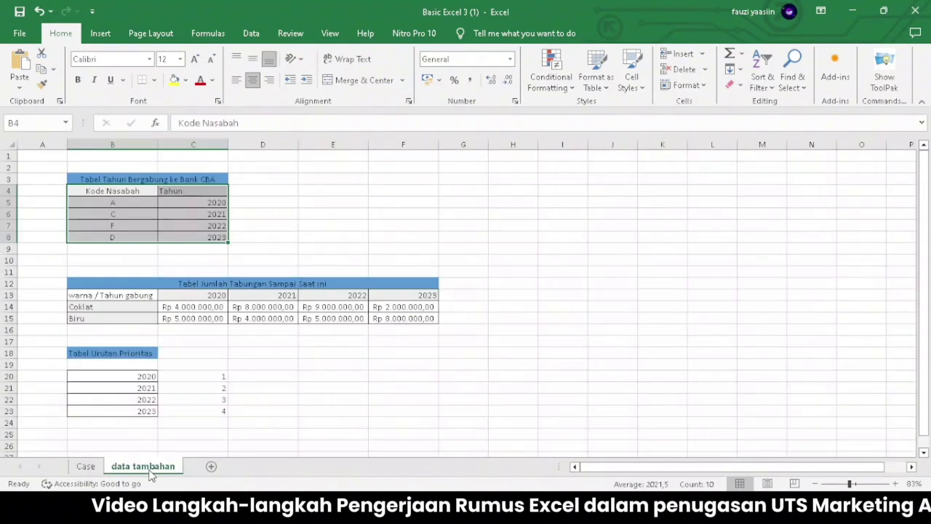
left_click(126, 376)
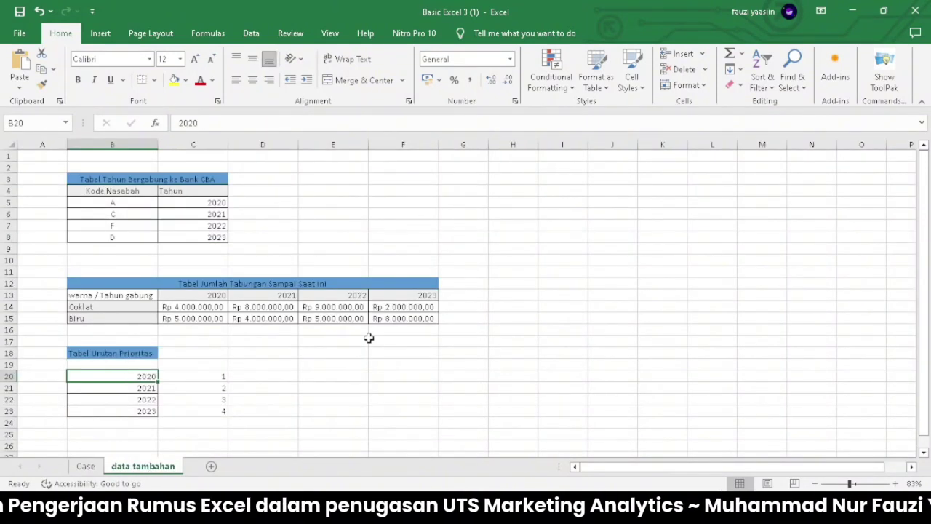
left_click(85, 466)
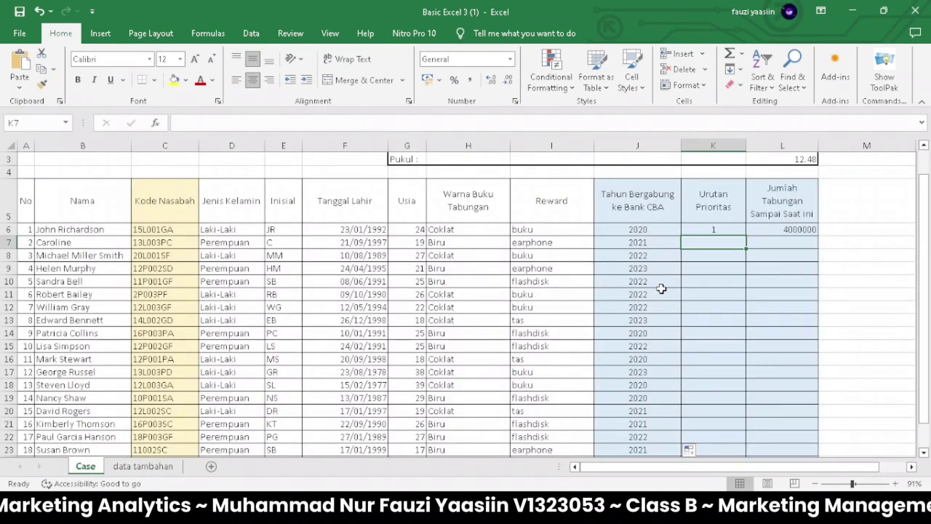
type("=Ma")
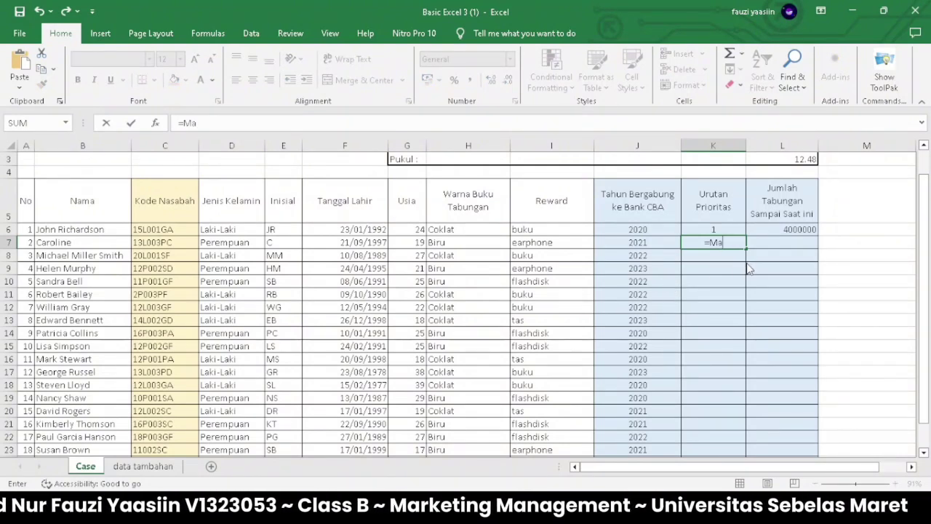
Step: Try to enter the formula =MATCH(J7;1)Prioritas;0) in cell K7 of the Urutan Prioritas column
type("tch")
key("Tab")
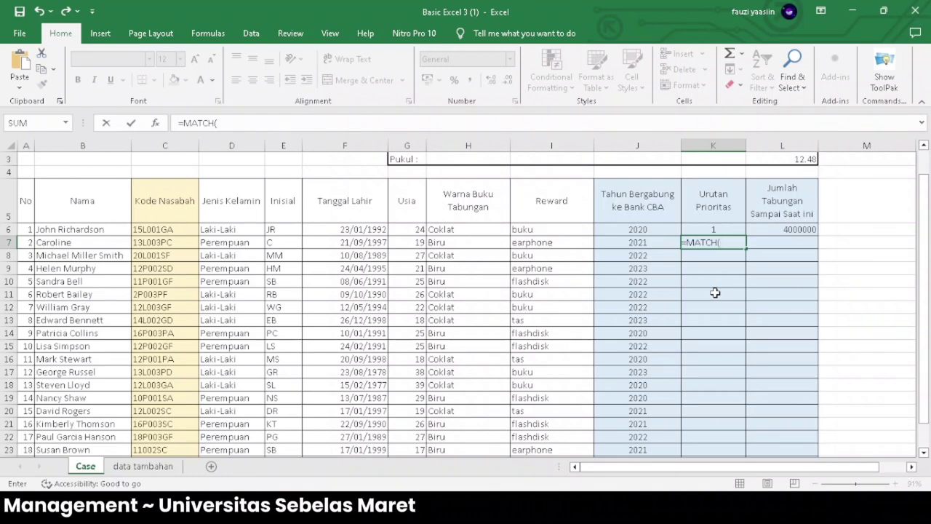
type("J7")
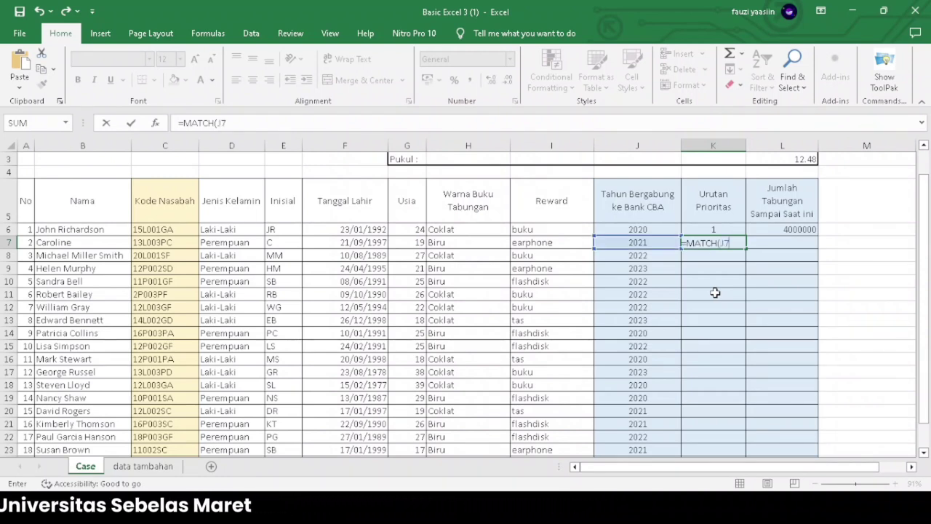
type(";")
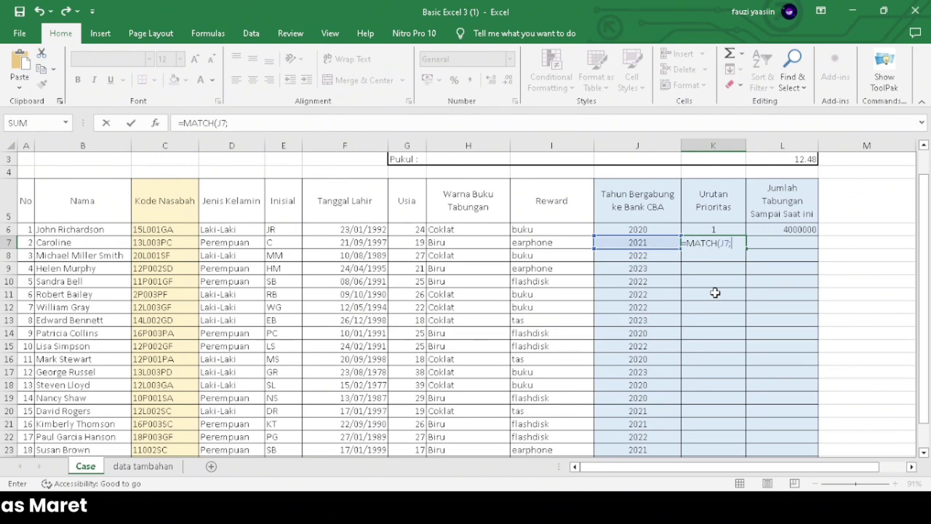
type("1)")
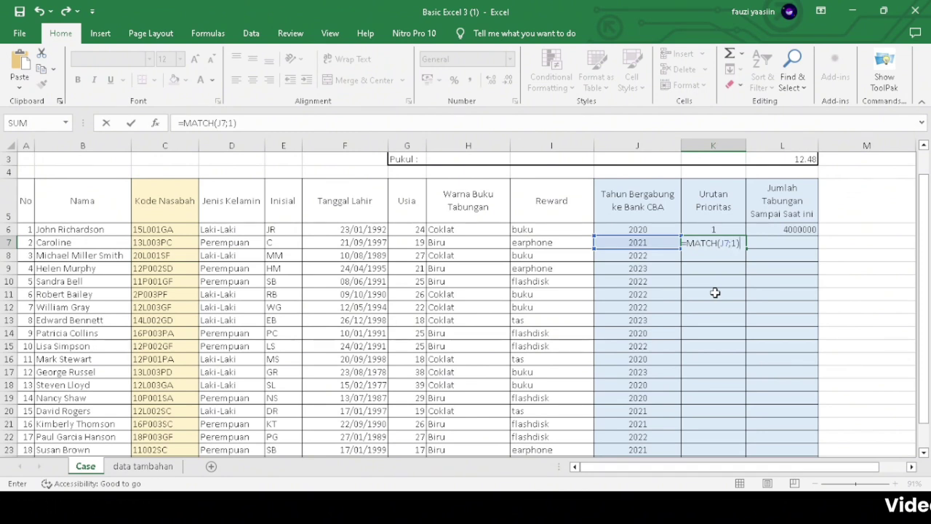
type("Prio")
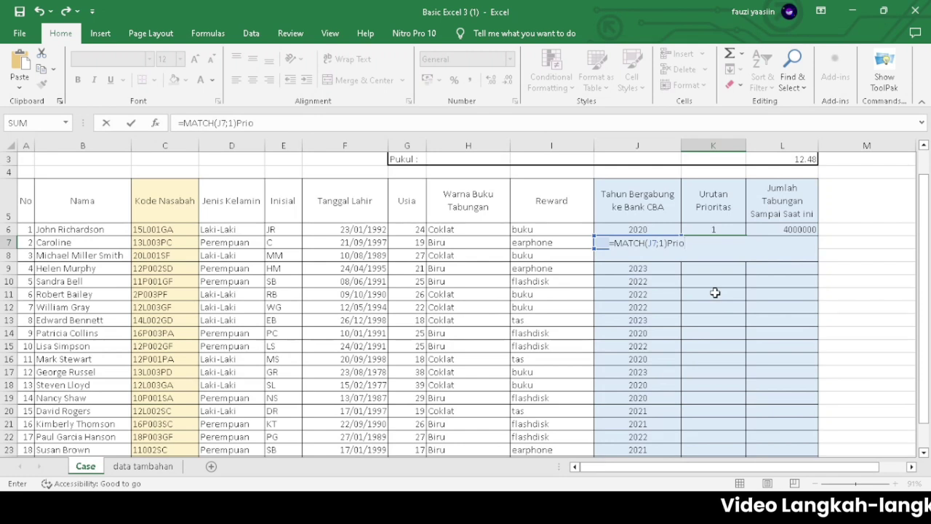
type("ritas")
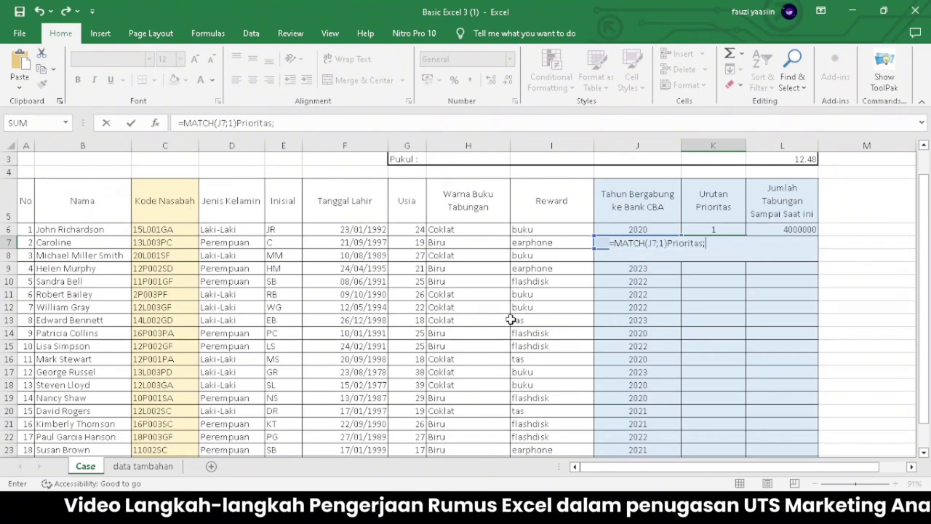
type(";0")
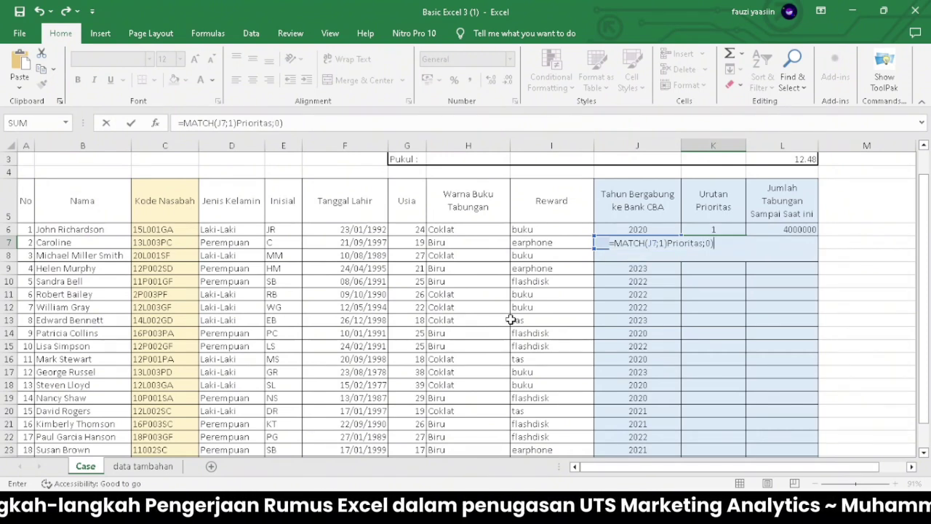
type(")")
key("Return")
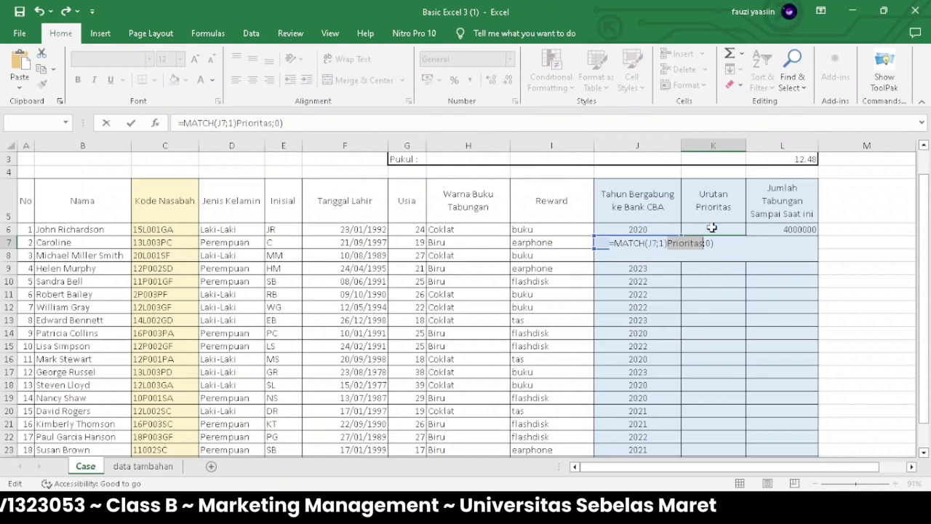
Step: Correct the formula in K7 to =MATCH(J7;Prioritas;0) by removing the stray 1) before Prioritas
left_click(671, 245)
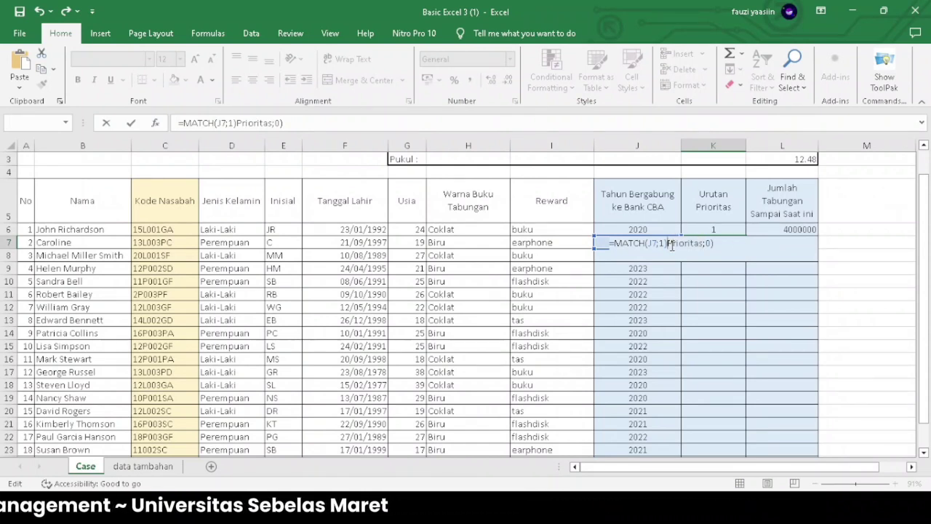
key("BackSpace")
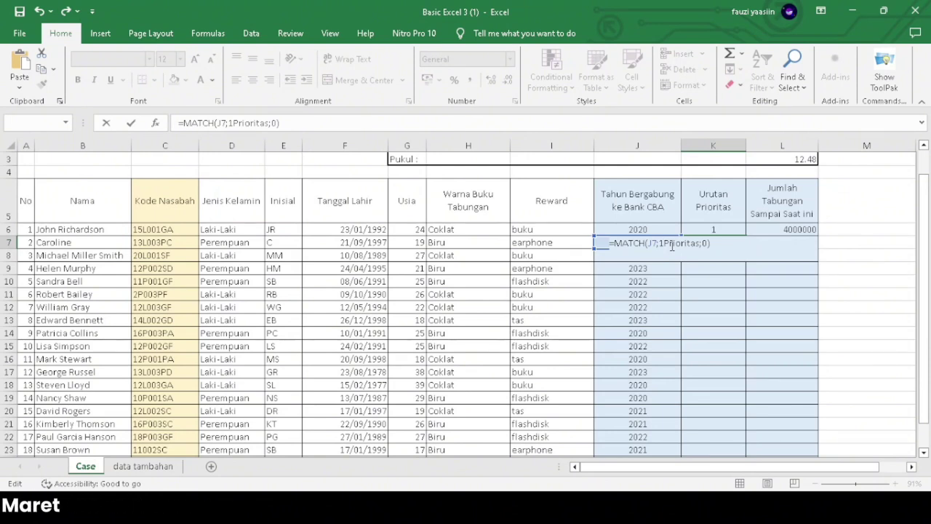
key("BackSpace")
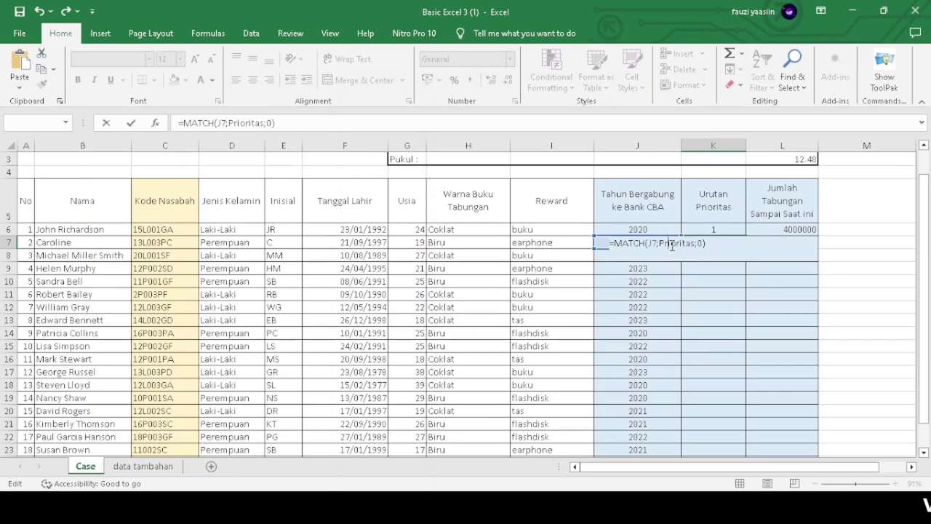
key("Right")
key("Right")
key("Right")
key("Right")
key("Right")
key("Right")
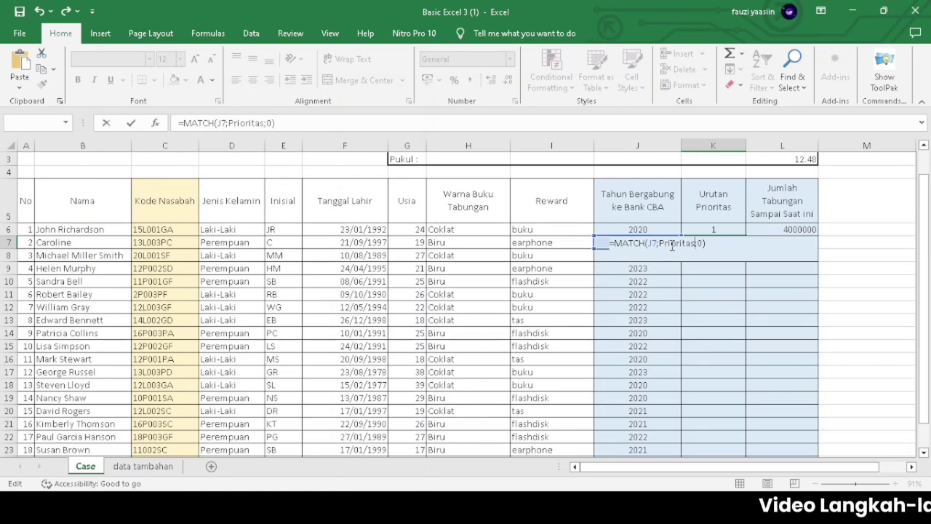
key("Return")
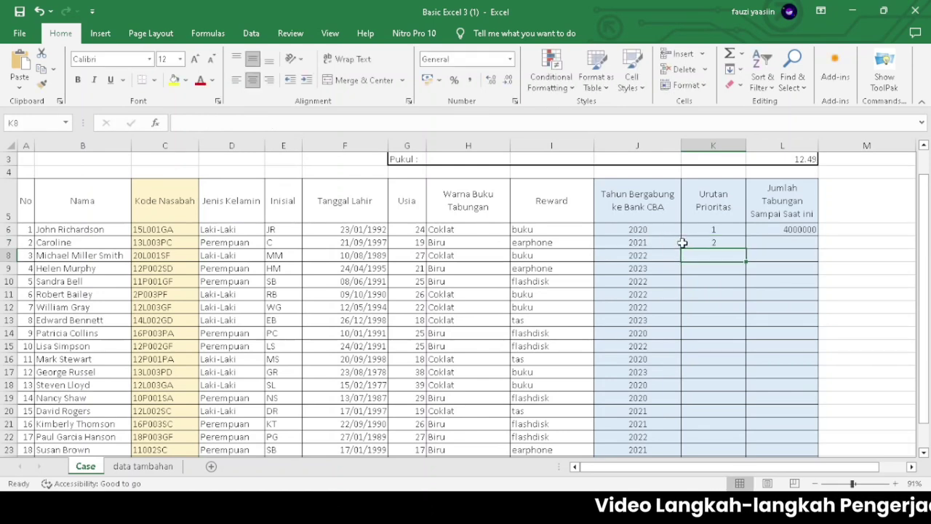
Step: Fill the MATCH formula from K7 down the Urutan Prioritas column through K25
left_click(706, 243)
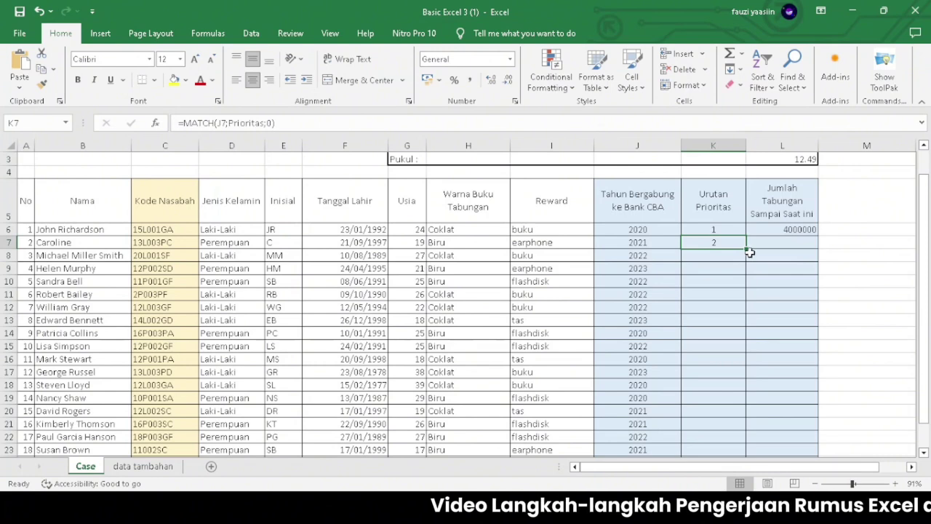
left_click_drag(747, 249, 742, 410)
scroll(738, 220, "up", 1)
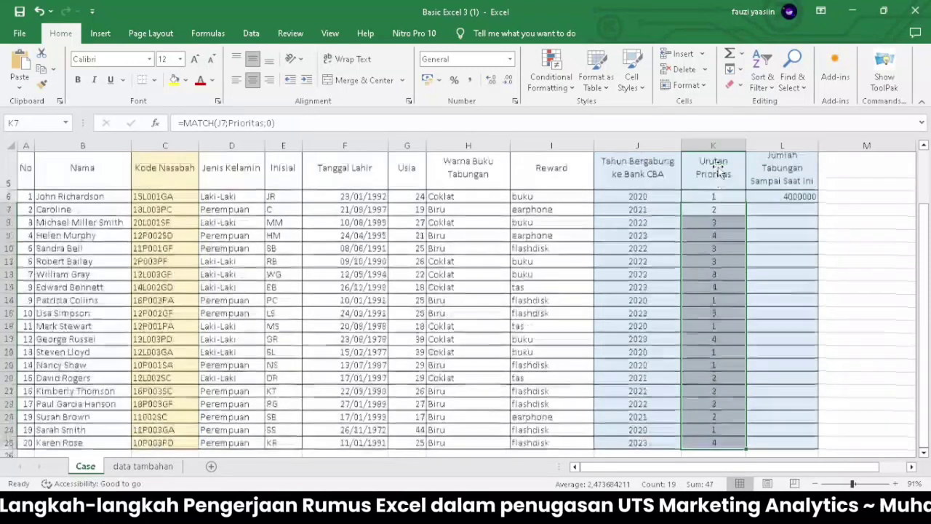
Step: Examine the savings amounts table on the data tambahan sheet and the range name of B14:F15, and return to the Case sheet
left_click(792, 197)
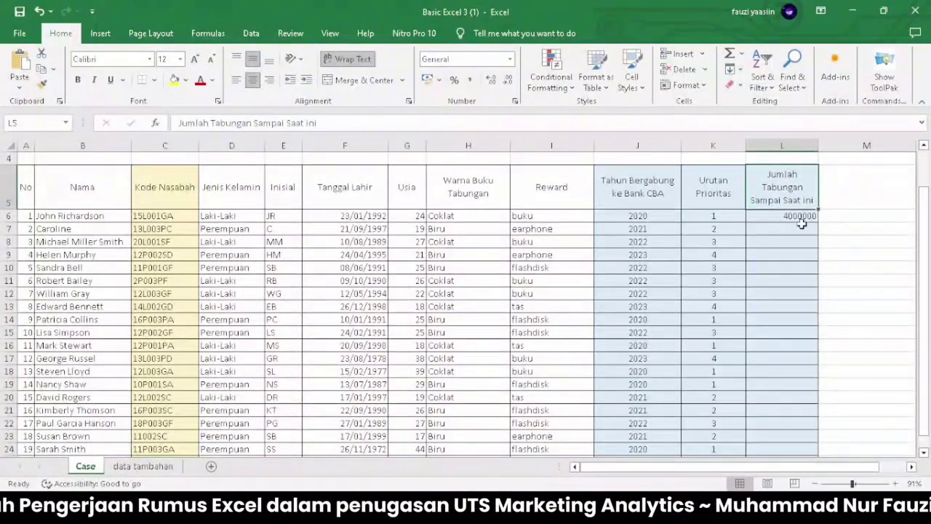
left_click(801, 239)
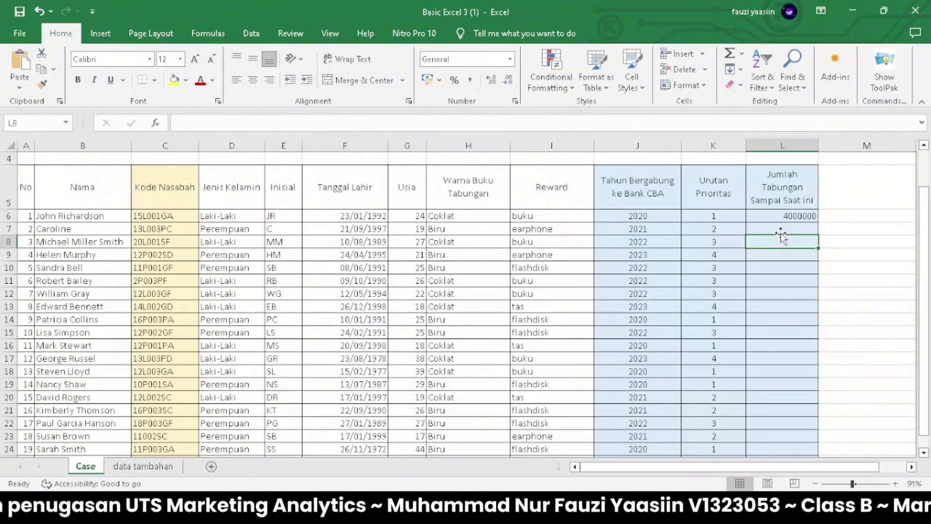
left_click(152, 469)
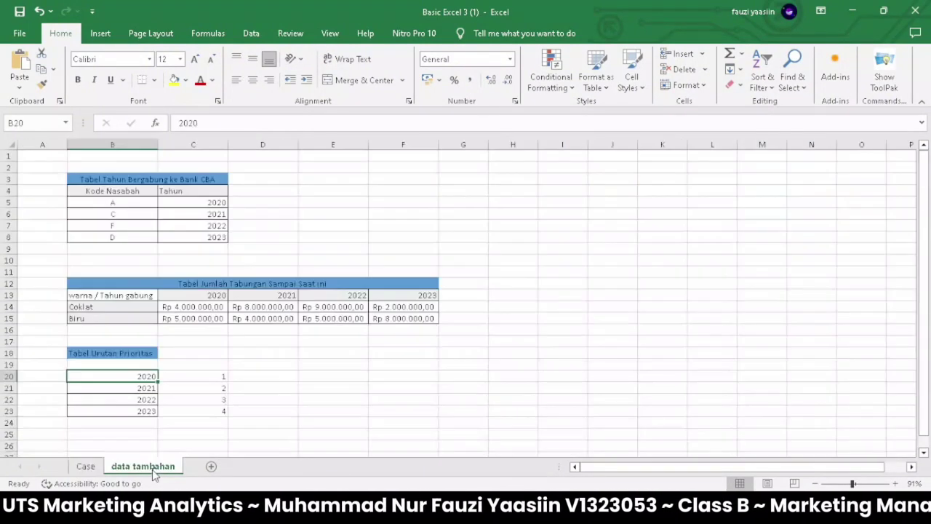
left_click(172, 306)
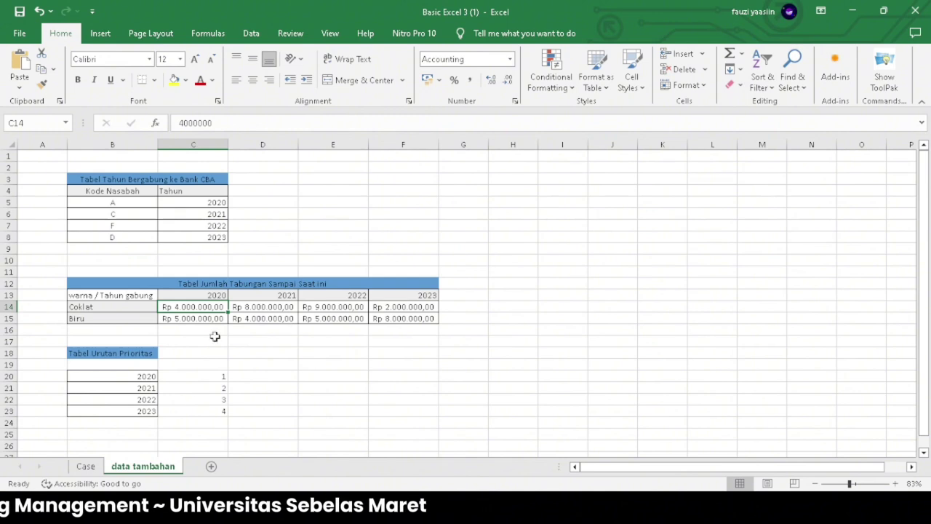
left_click(88, 466)
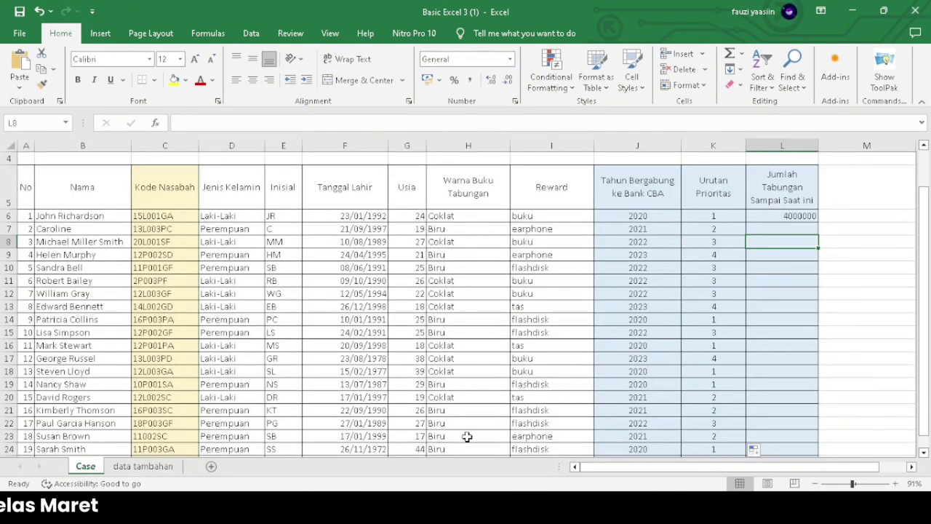
left_click(170, 466)
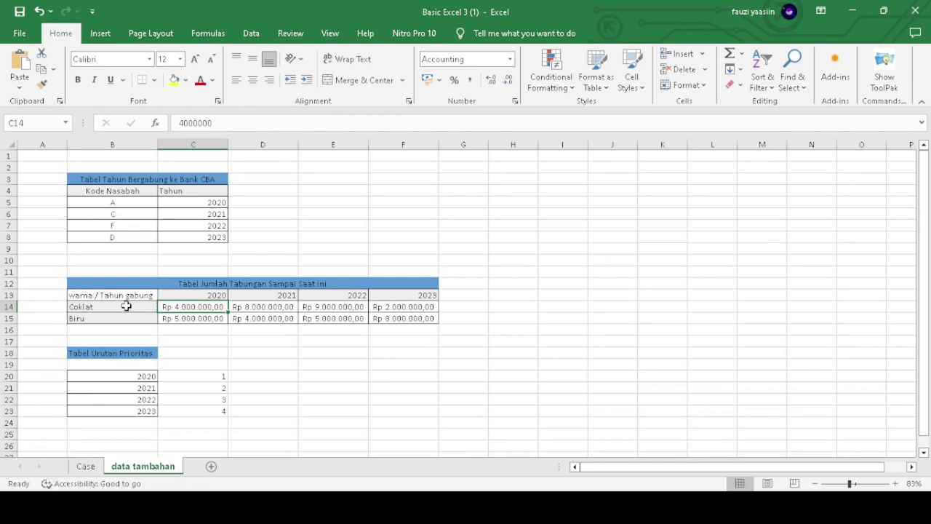
left_click_drag(125, 306, 384, 316)
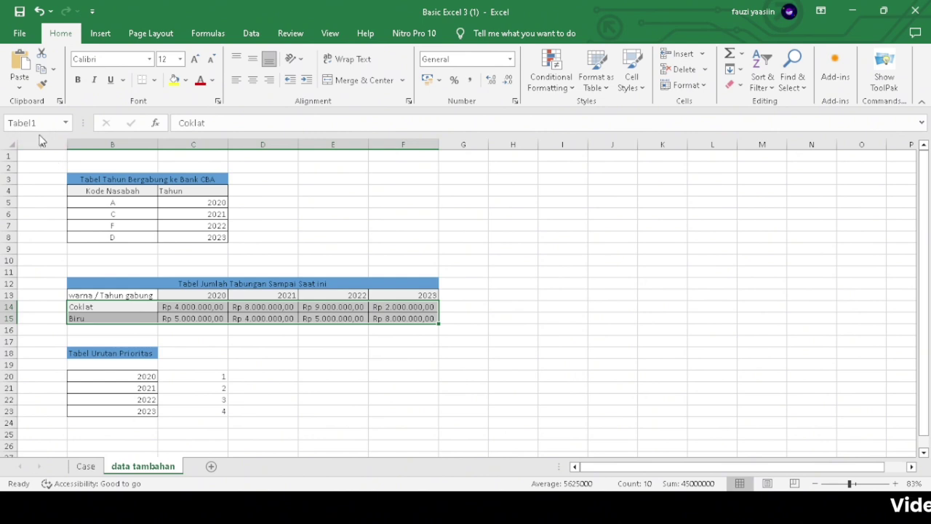
left_click(89, 467)
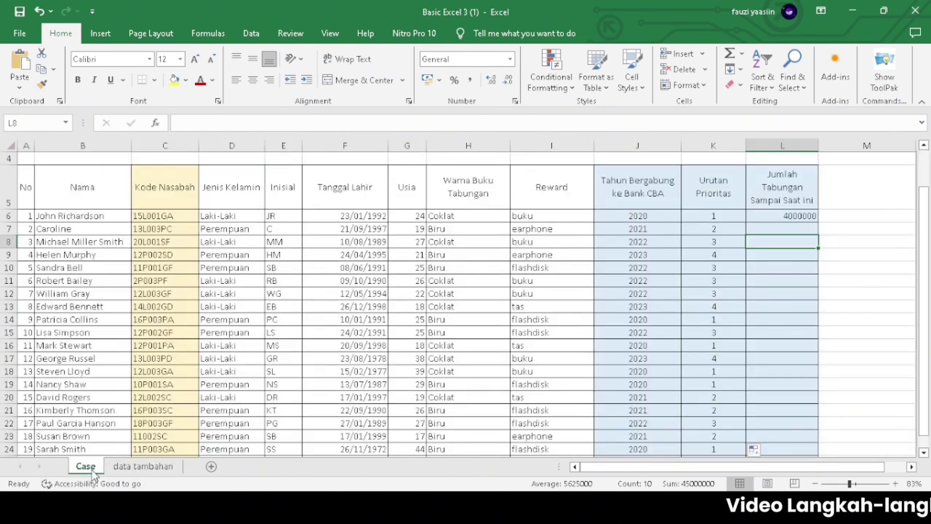
Step: Start a VLOOKUP formula in cell L7 of the Jumlah Tabungan column with lookup value H6 and table range Tabel1
left_click(777, 229)
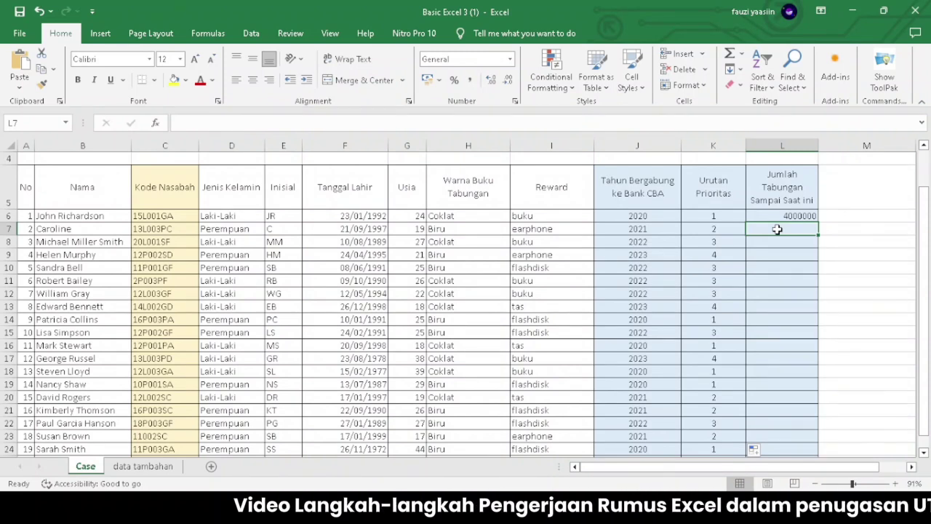
type("=")
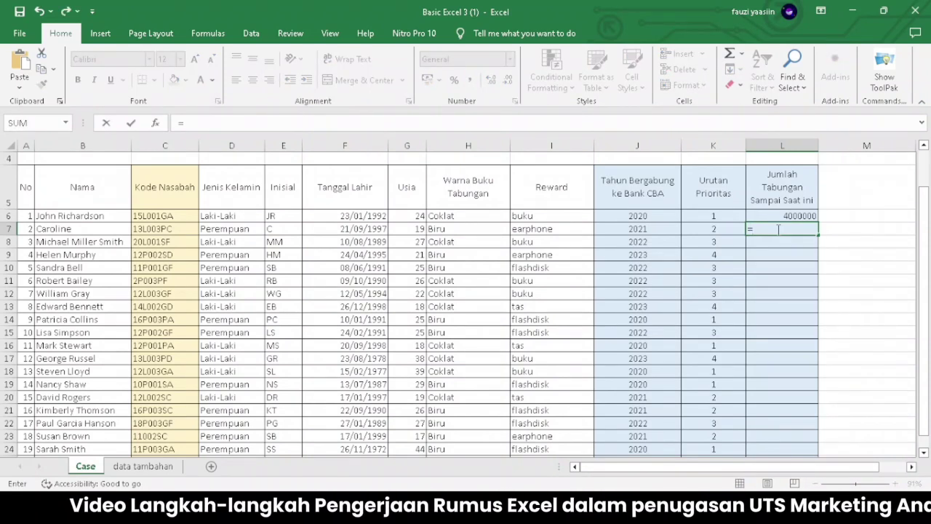
type("Vlo")
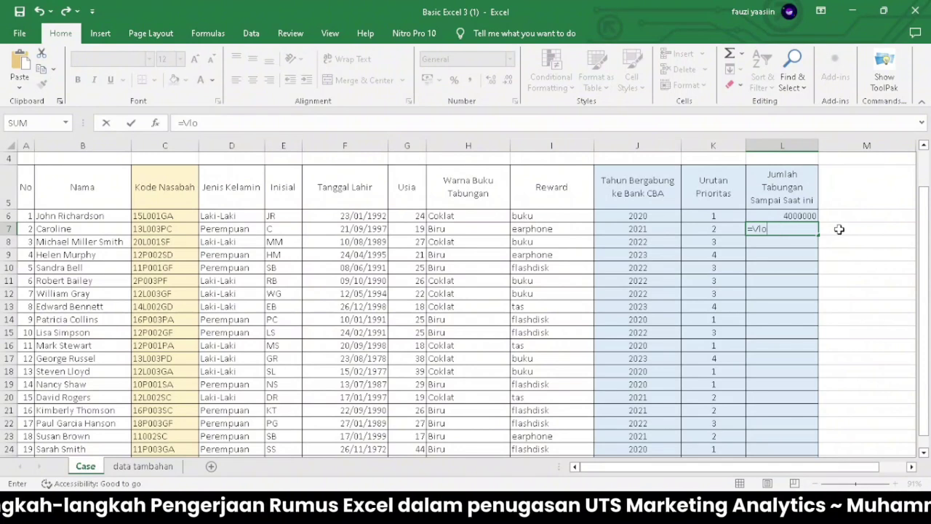
key("Tab")
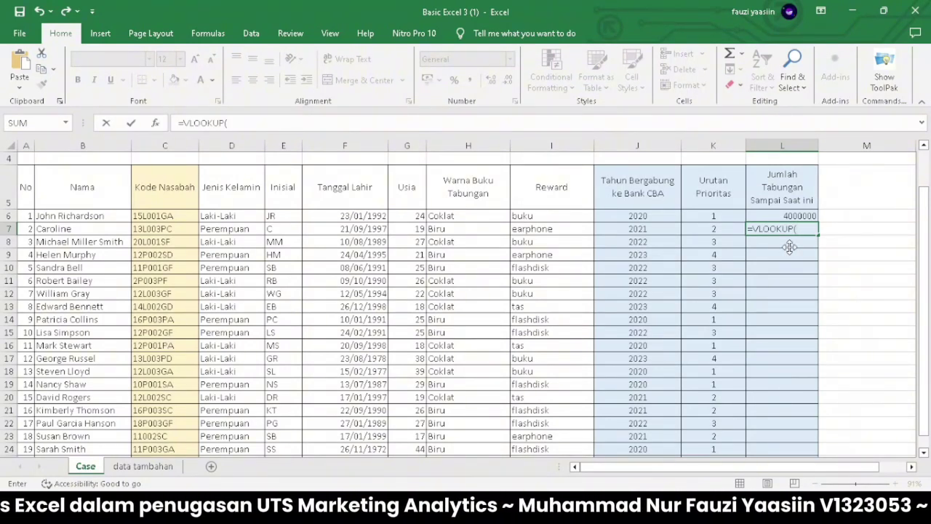
type("H6")
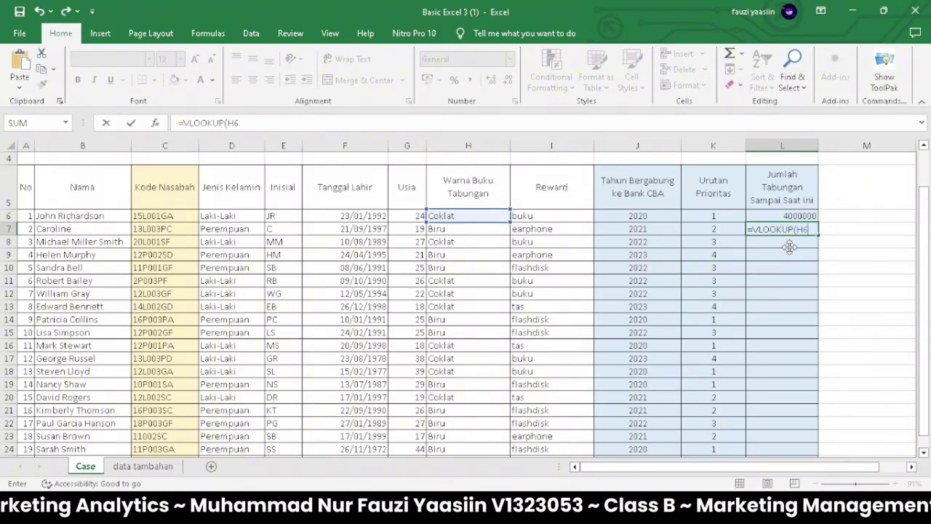
type(";Tabel")
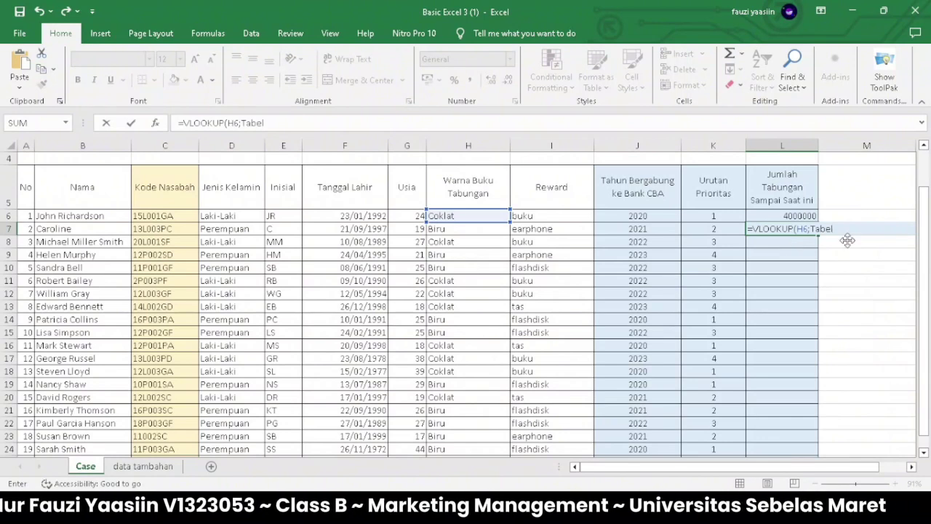
type("1")
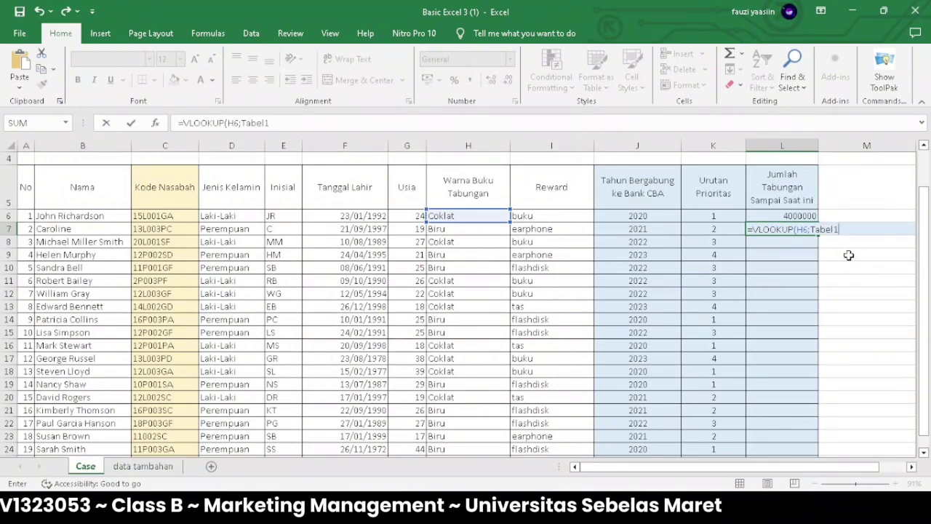
type(";")
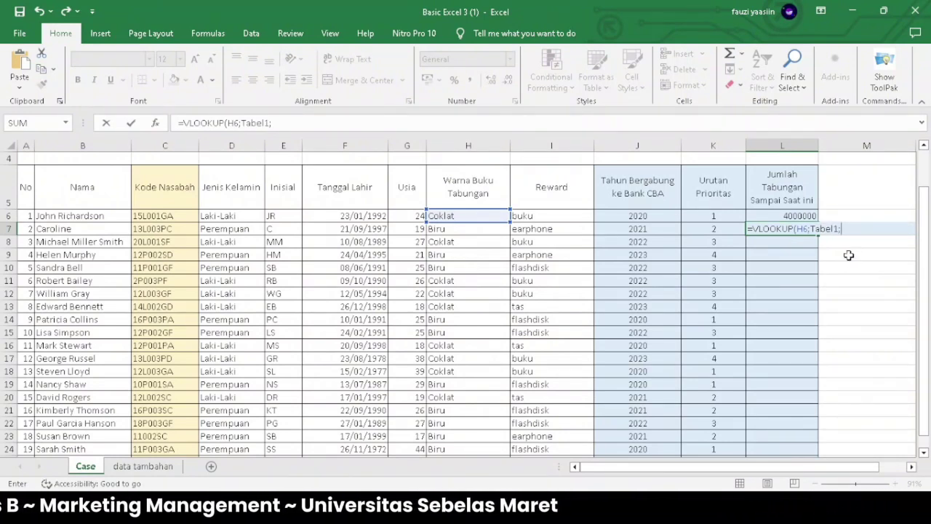
Step: Nest MATCH(J6;Tabel2;0) as the column index of the L7 formula and enter it with 0) directly after the MATCH
type("Mat")
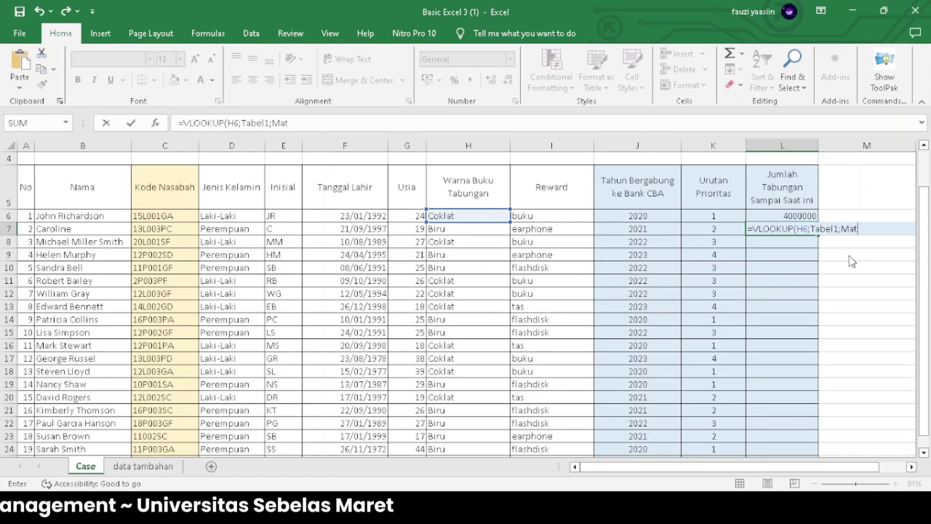
key("Tab")
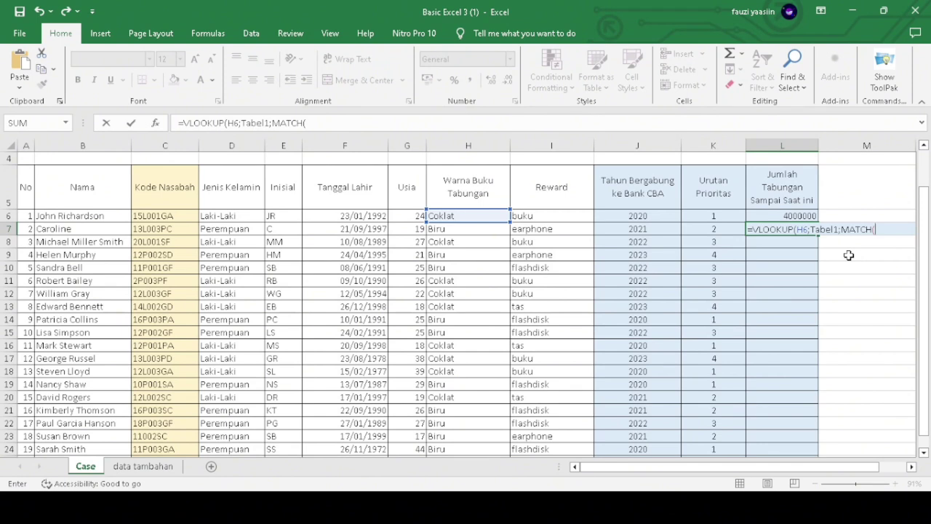
type("J6")
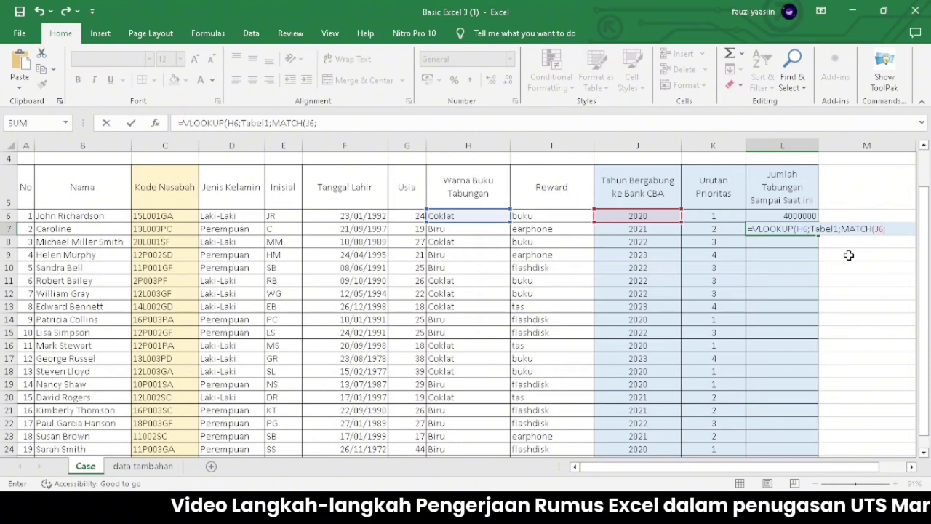
type("Tabe")
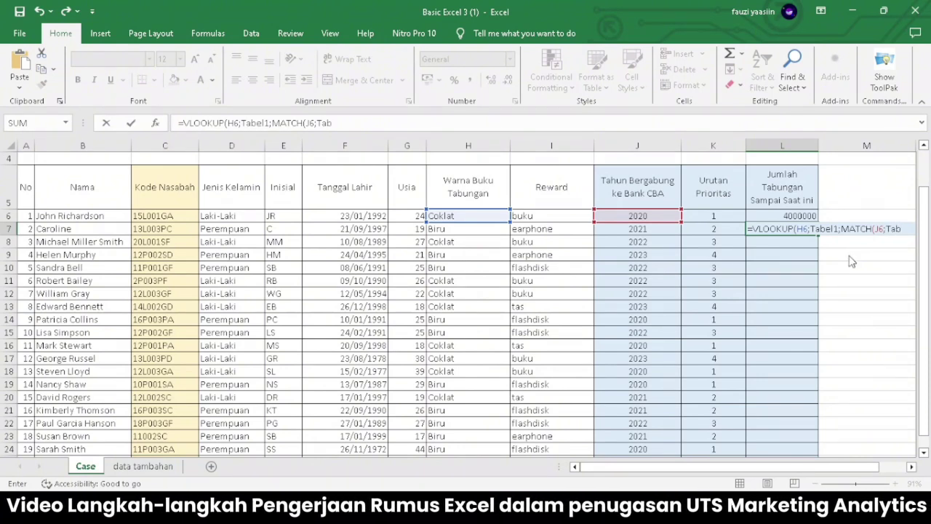
type("l")
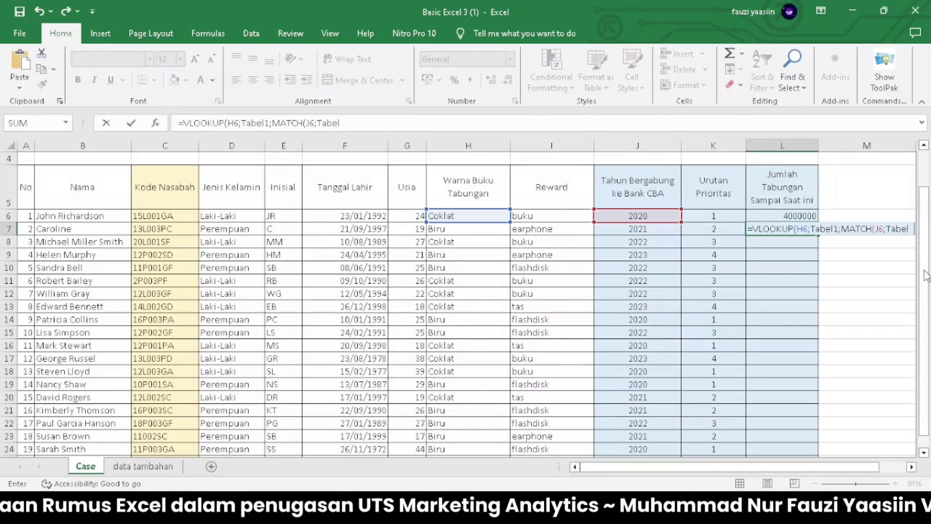
type("2")
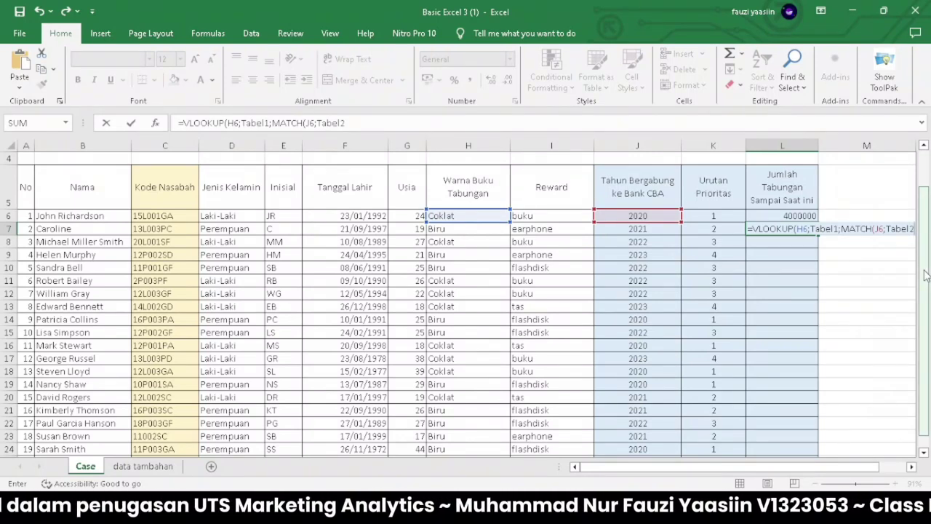
type(";")
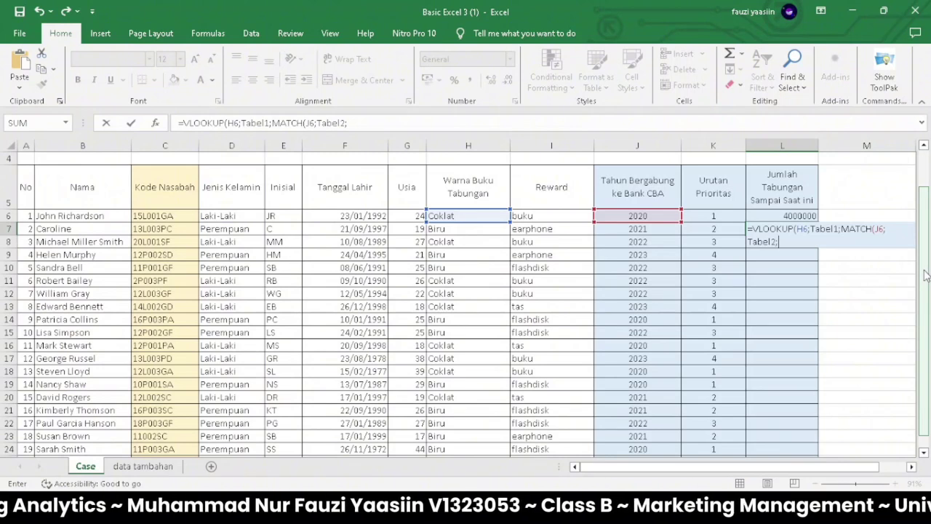
type("0)")
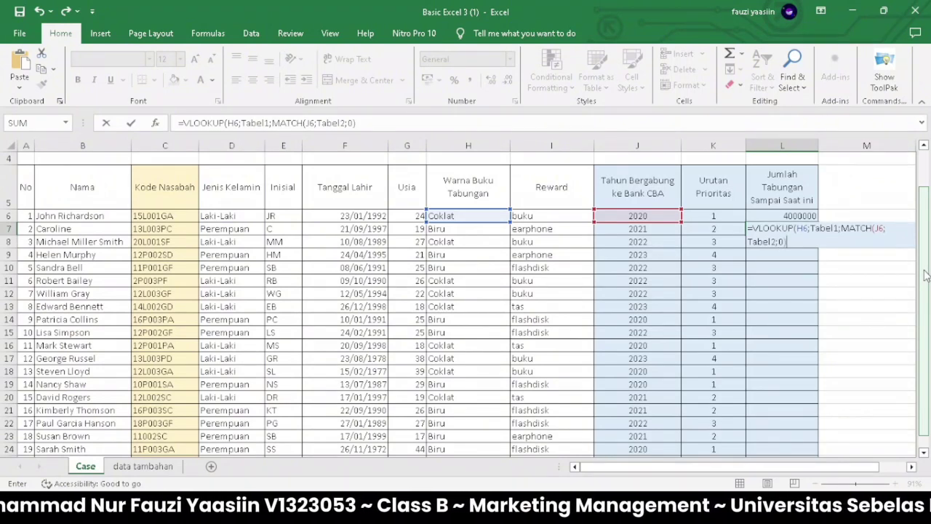
type("0")
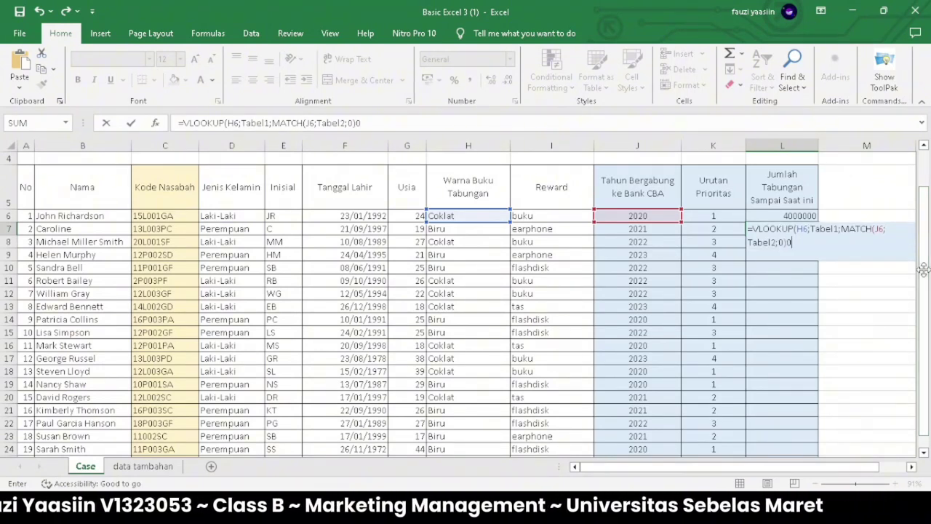
type(")")
key("Return")
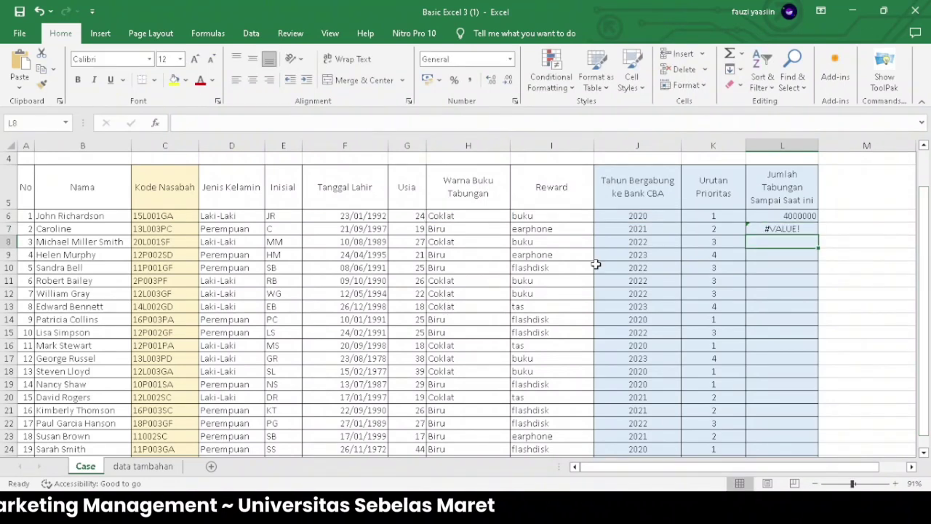
Step: Correct the formula in L7 to =VLOOKUP(H6;Tabel1;MATCH(J6;Tabel2;0);0)
left_click(784, 225)
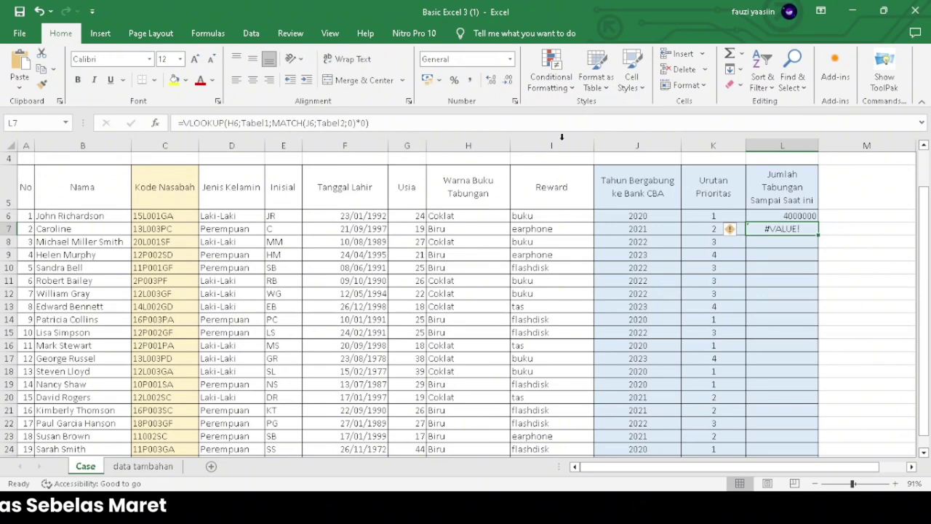
left_click(442, 117)
key("Left")
key("Left")
key("BackSpace")
type(";")
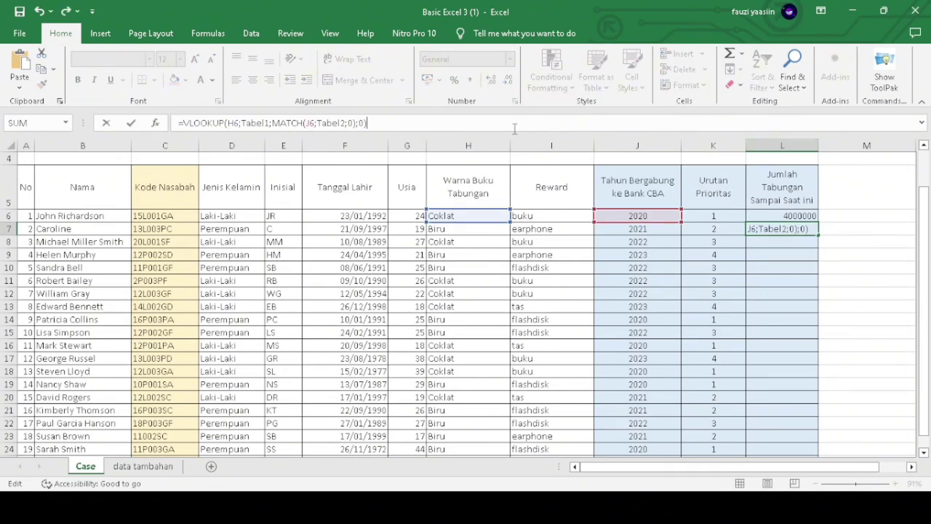
key("Return")
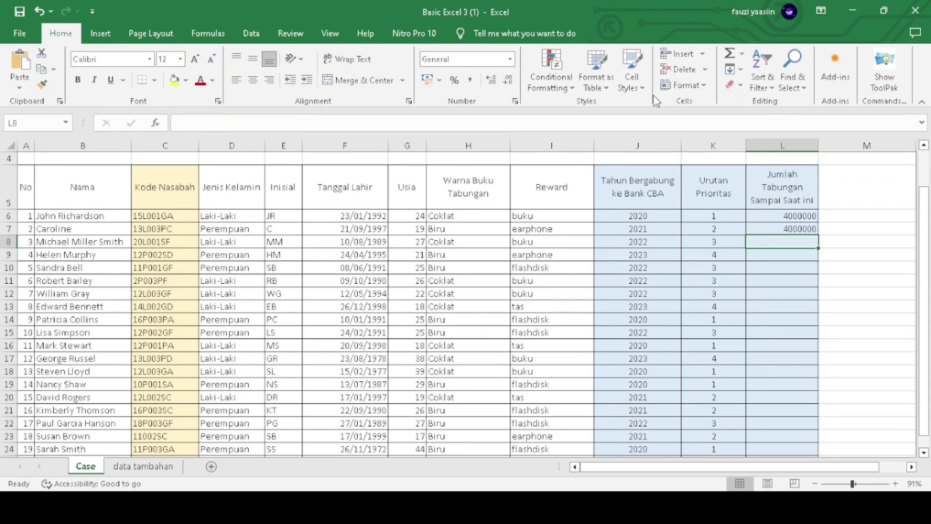
Step: Fill the VLOOKUP formula from L7 down the Jumlah Tabungan column through L25
left_click(786, 229)
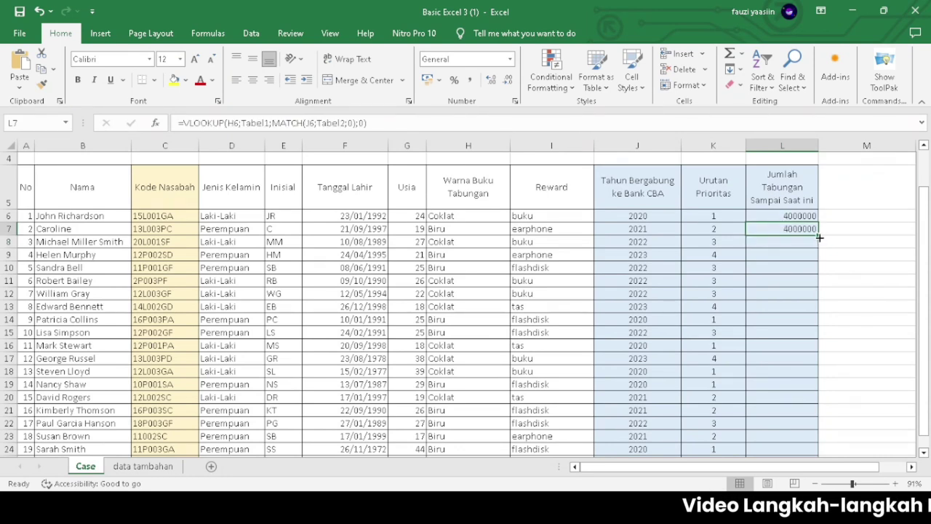
left_click_drag(821, 238, 821, 410)
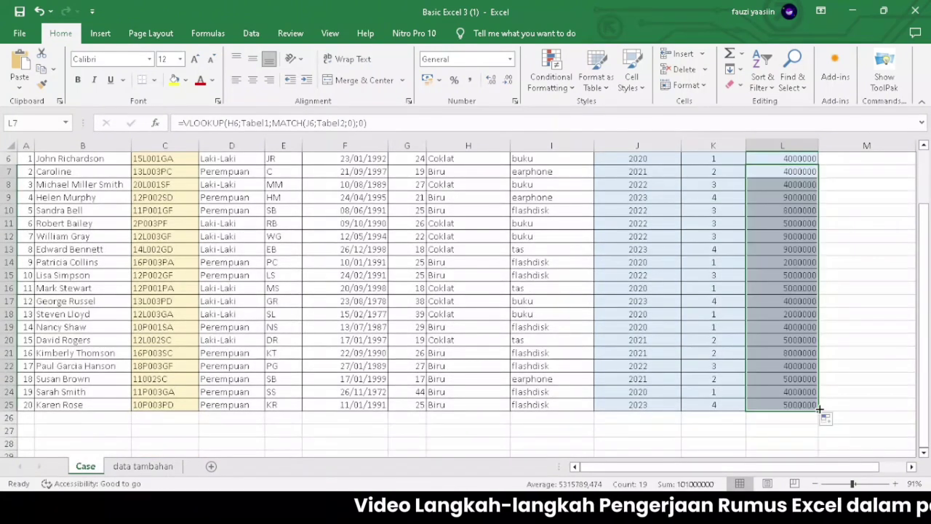
scroll(662, 342, "up", 1)
scroll(662, 343, "up", 1)
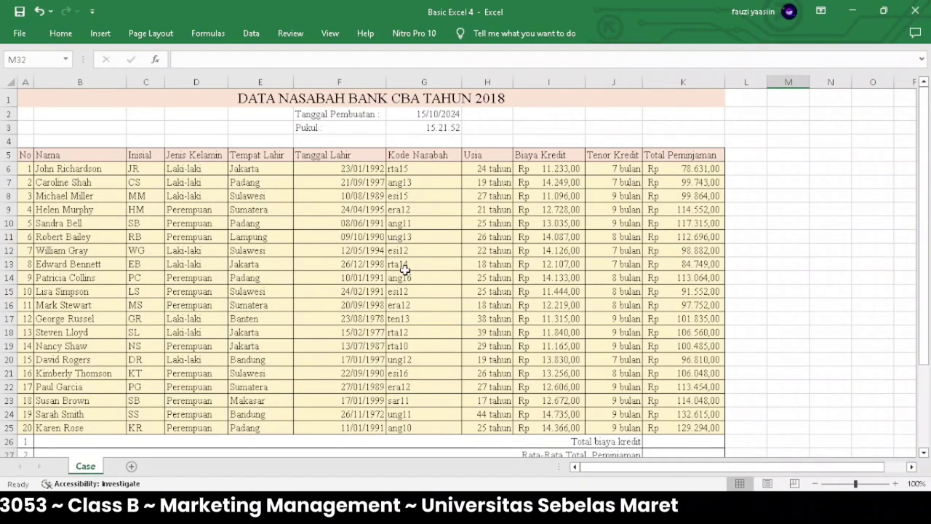
Step: In the Basic Excel 4 workbook, start a SUM formula in cell K26 for Total biaya kredit
scroll(404, 269, "down", 2)
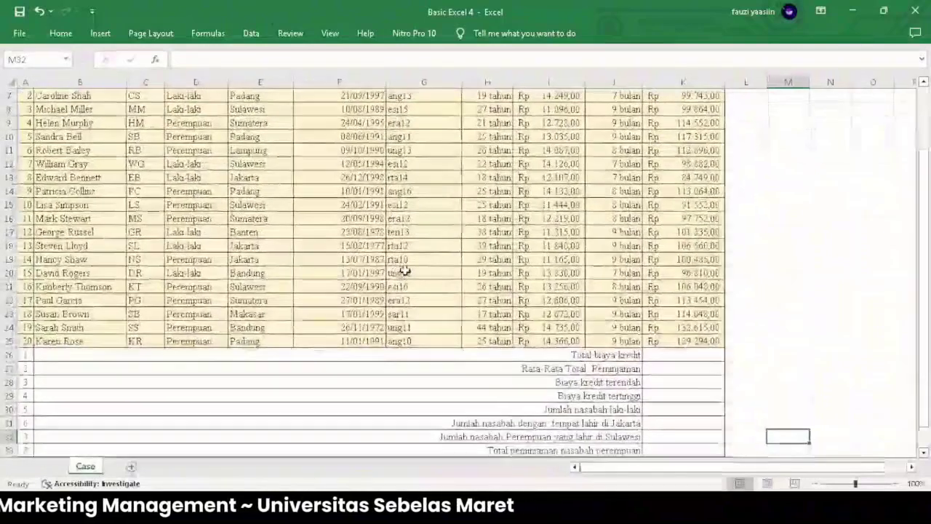
scroll(509, 294, "down", 1)
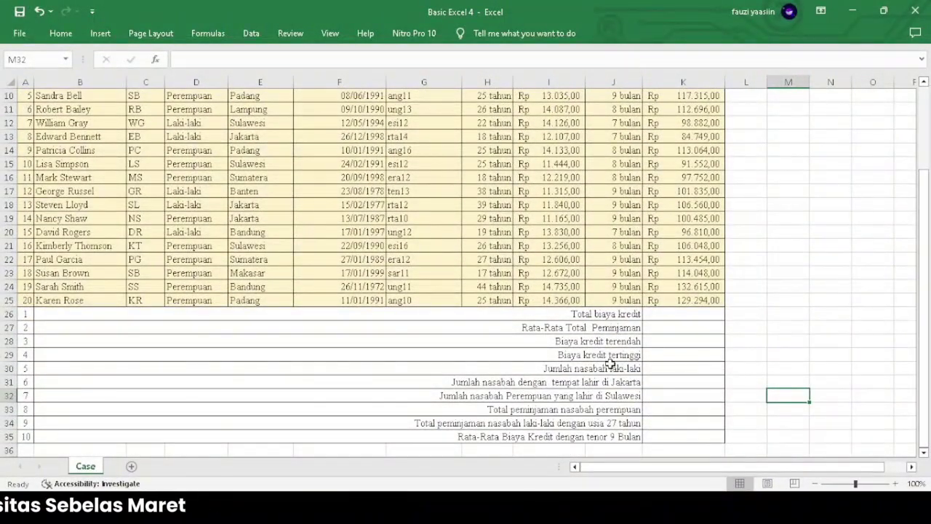
scroll(691, 371, "up", 1)
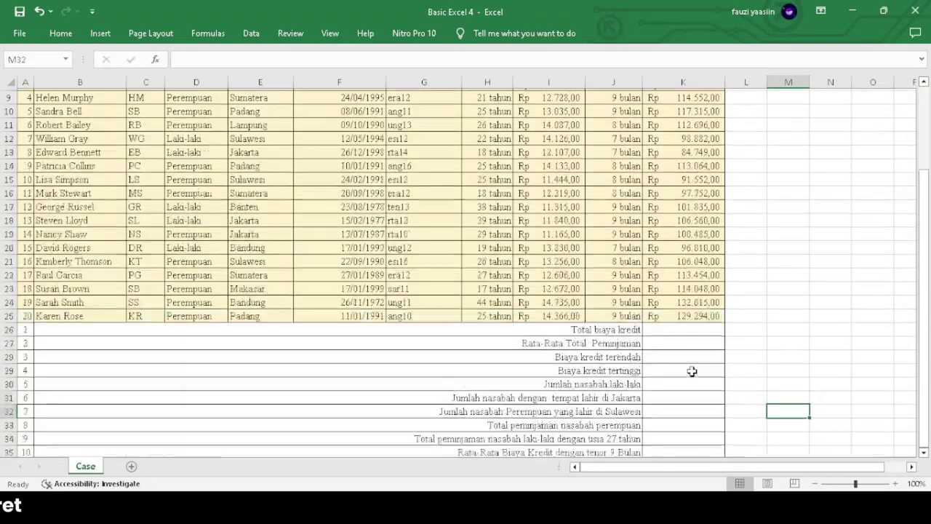
scroll(691, 371, "up", 2)
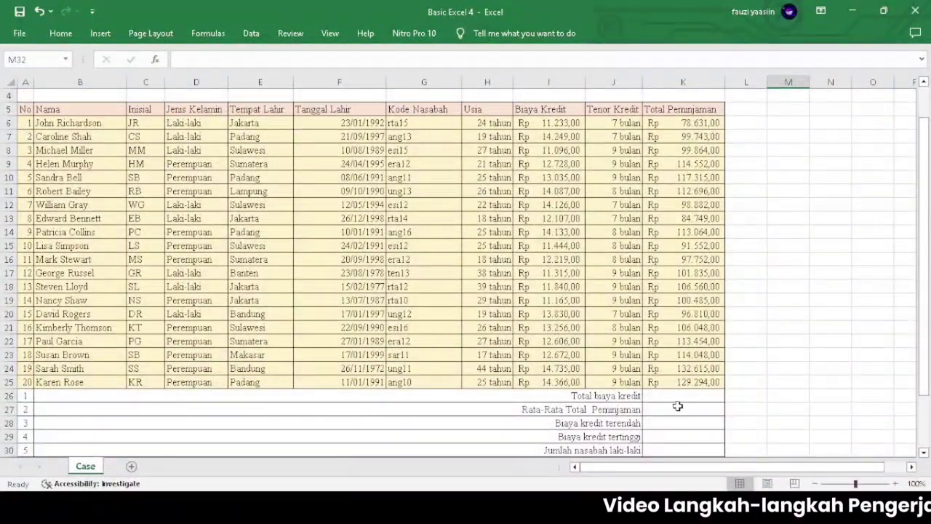
left_click(661, 395)
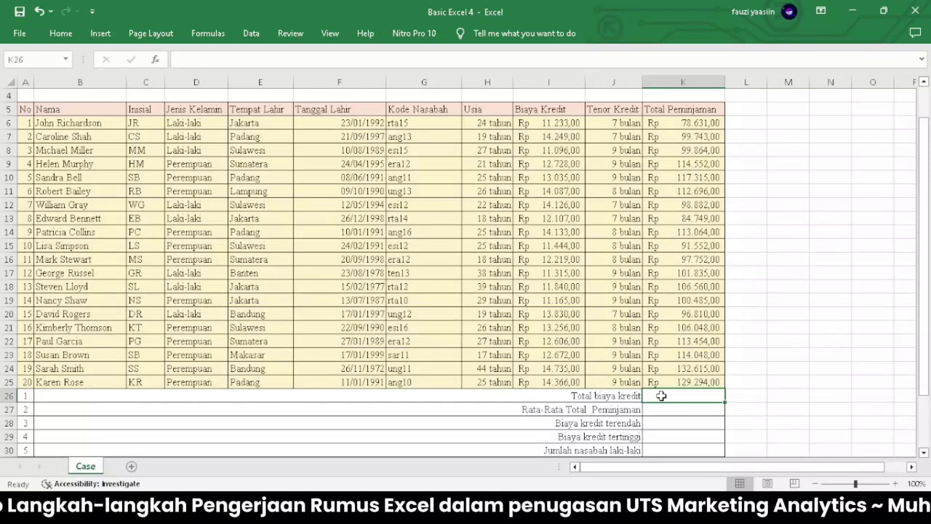
type("=")
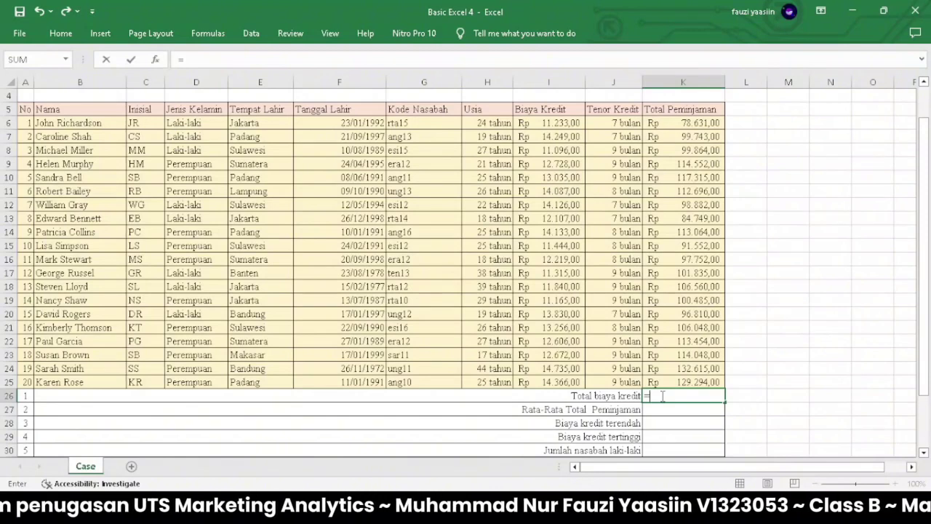
type("SUM")
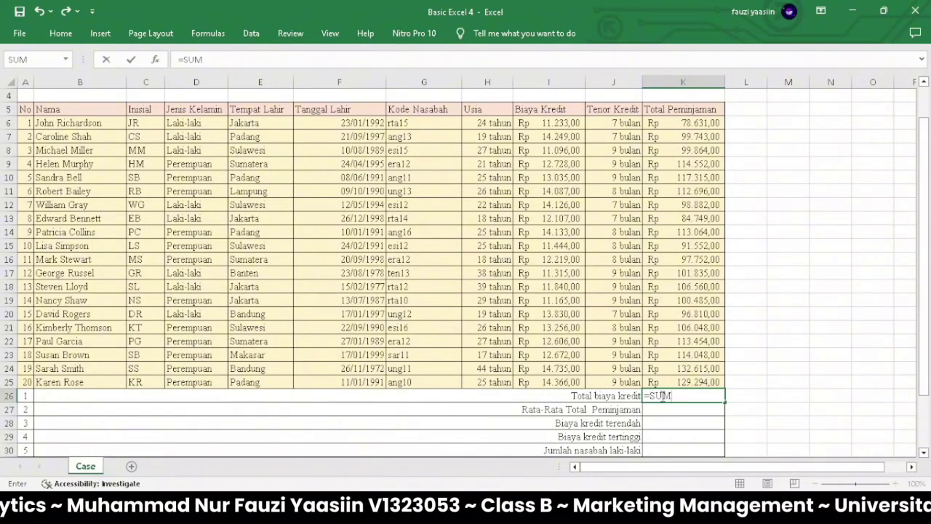
type("(")
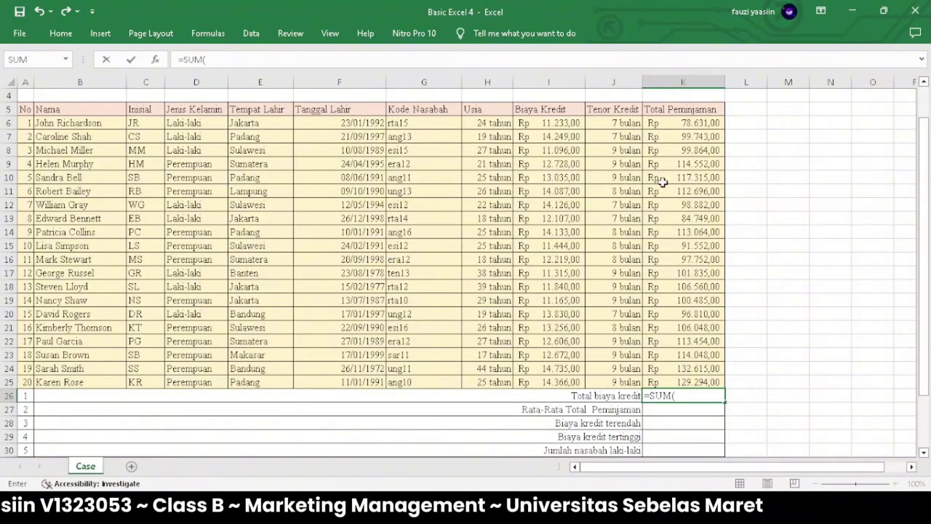
Step: Complete the Total biaya kredit SUM formula in K26 with the Total Peminjaman range K6:K25 and enter it
left_click(684, 123)
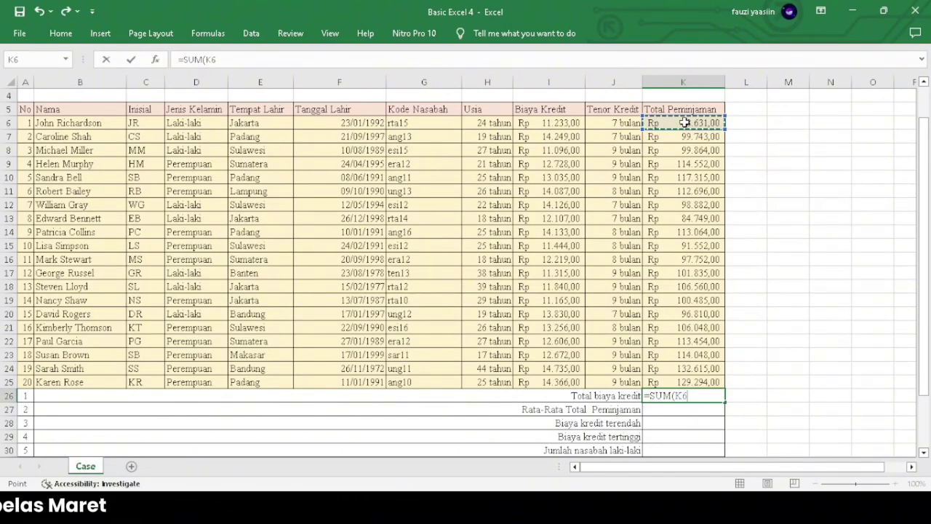
key("shift+Down")
key("shift+Down")
key("shift+Down")
key("shift+Down")
key("shift+Down")
key("shift+Down")
key("shift+Down")
key("shift+Down")
key("shift+Down")
key("shift+Down")
key("shift+Down")
key("shift+Down")
key("shift+Down")
key("shift+Down")
key("shift+Down")
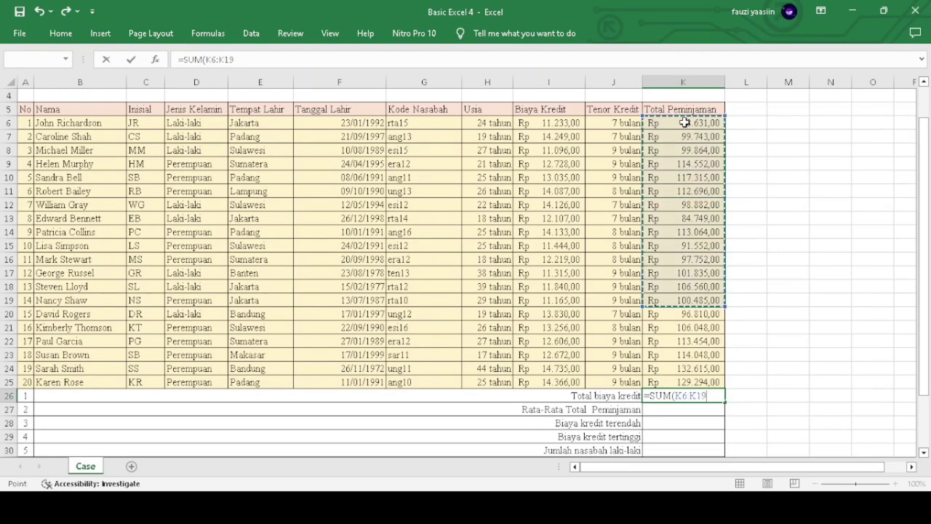
key("shift+Down")
key("shift+Down")
key("shift+Down")
key("shift+Down")
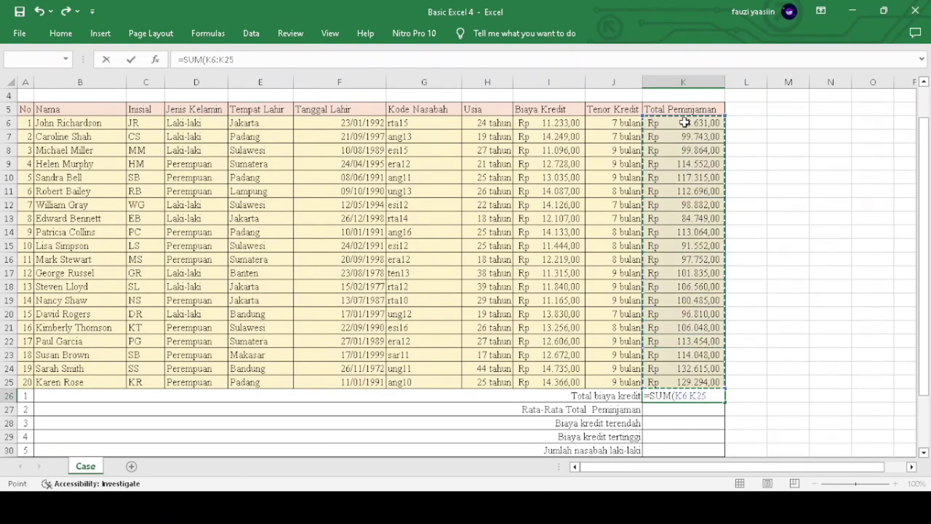
key("Return")
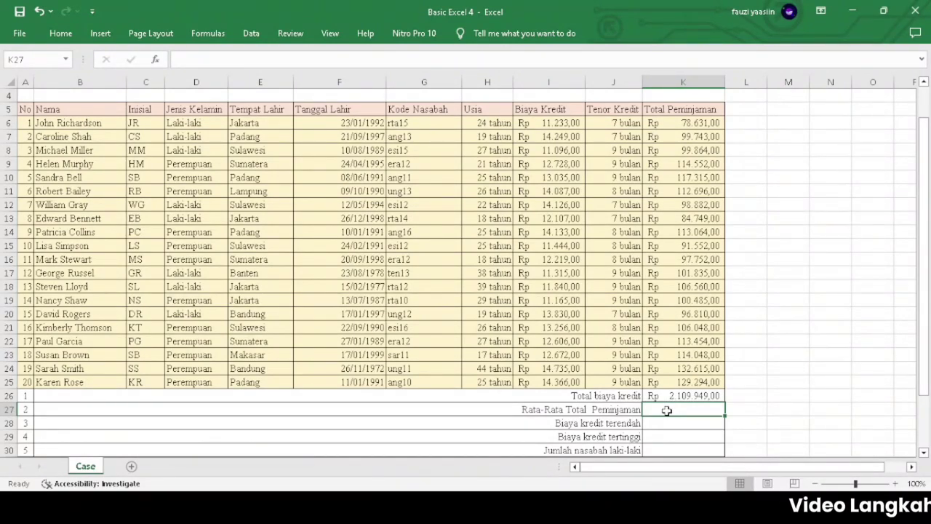
Step: Calculate Rata-Rata Total Peminjaman in K27 with an AVERAGE formula over the Total Peminjaman values K6:K25
type("=")
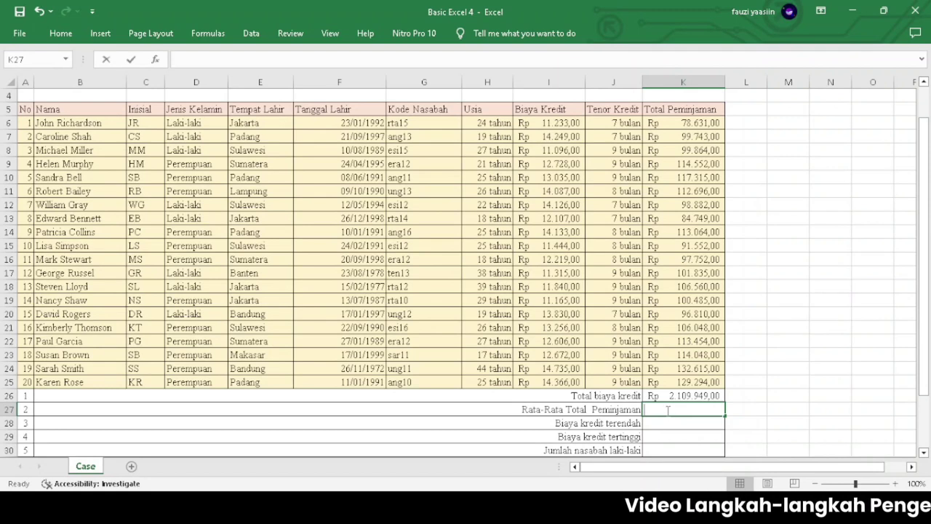
type("A")
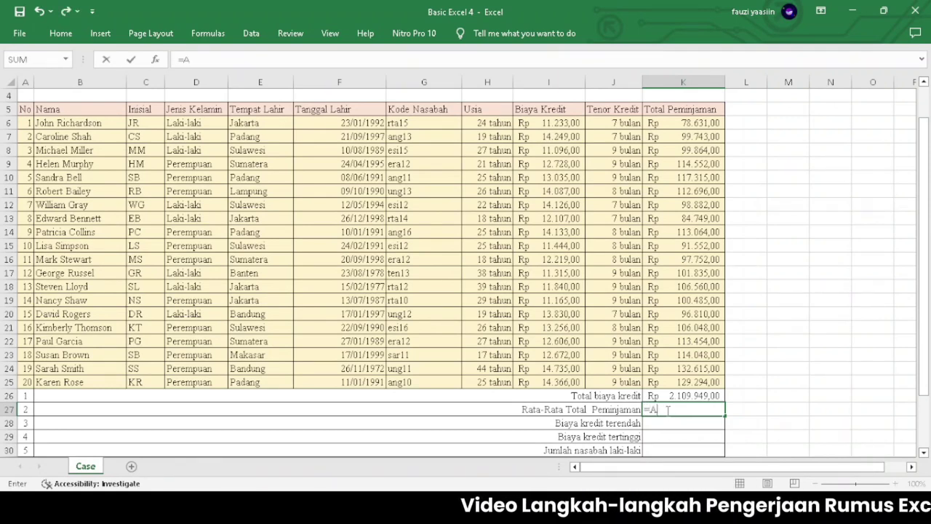
type("VERAGE(")
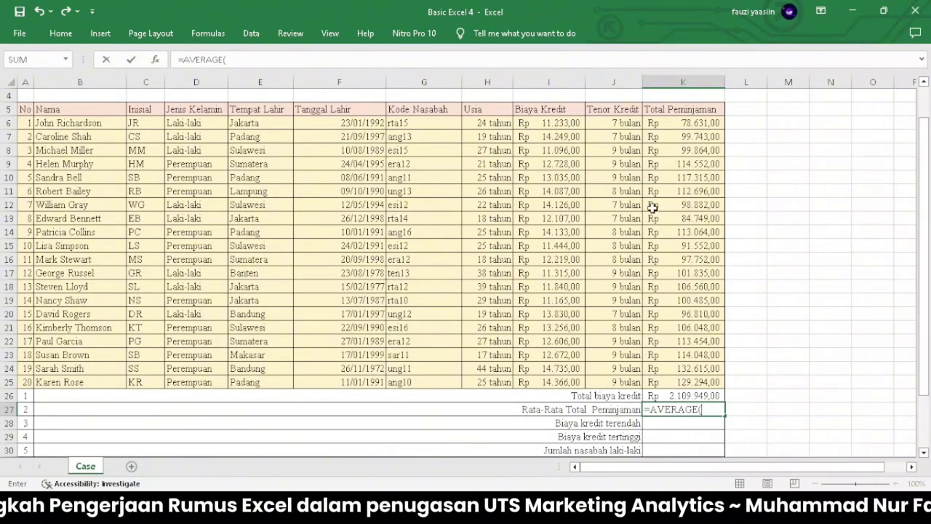
left_click(688, 120)
key("shift+Down")
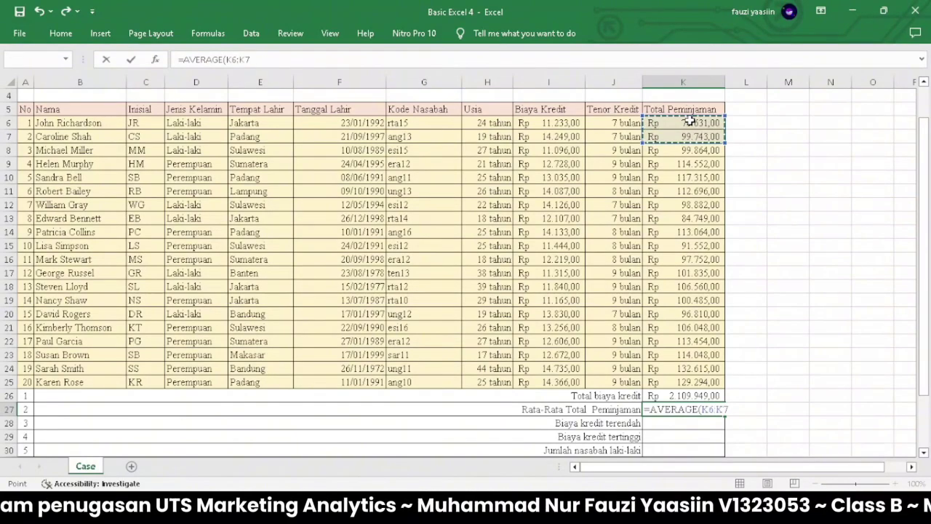
key("shift+Down")
key("shift+Down")
key("shift+Down")
key("shift+Down")
key("shift+Down")
key("shift+Down")
key("shift+Down")
key("shift+Down")
key("shift+Down")
key("shift+Down")
key("shift+Down")
key("shift+Down")
key("shift+Down")
key("shift+Down")
key("shift+Down")
key("shift+Down")
key("shift+Down")
key("shift+Down")
key("shift+Down")
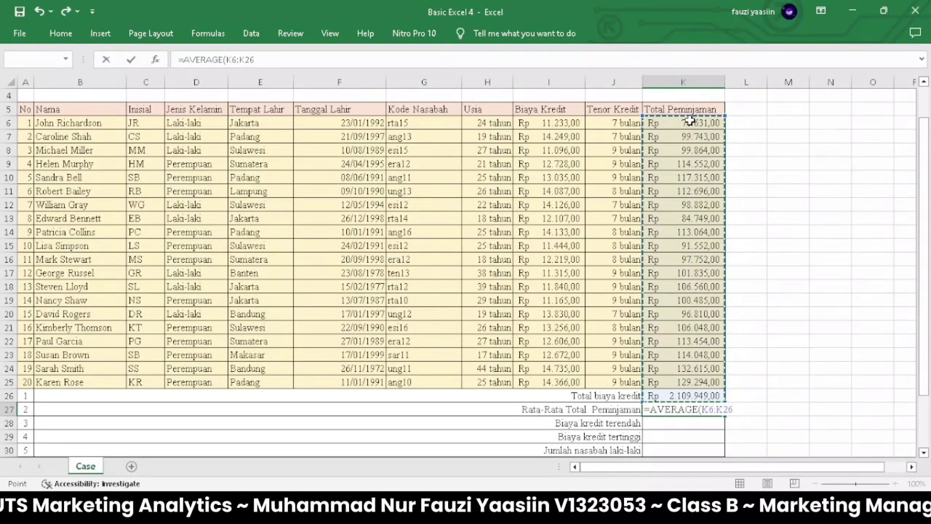
key("Return")
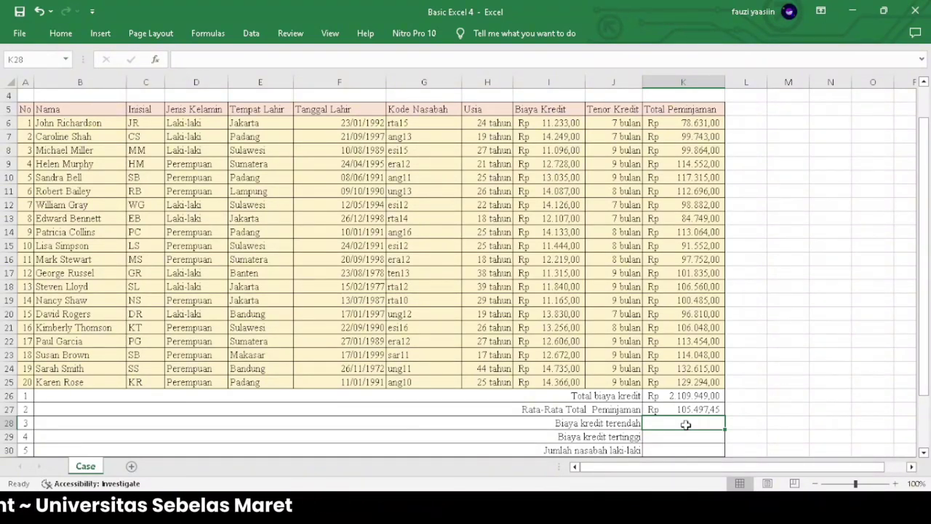
Step: Calculate Biaya kredit terendah in K28 with a MIN formula over the Total Peminjaman values starting at K6
type("=MIN")
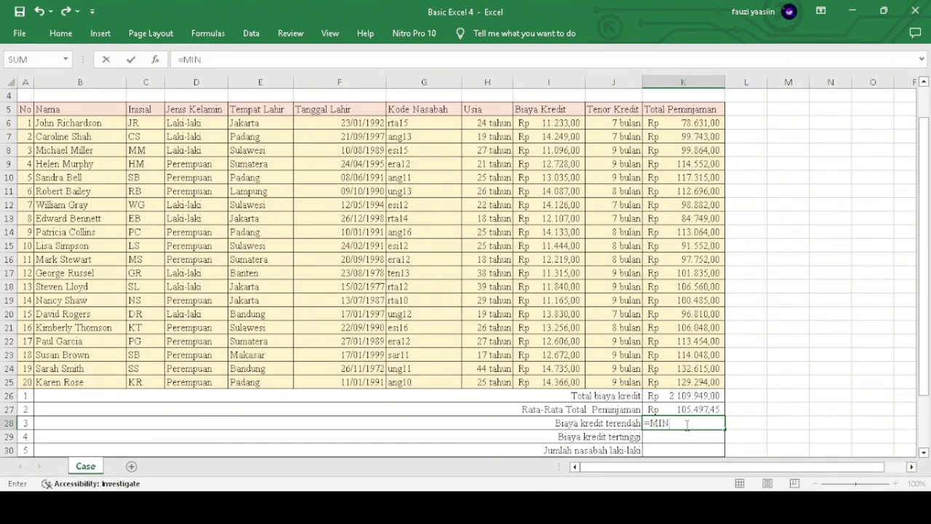
type("(")
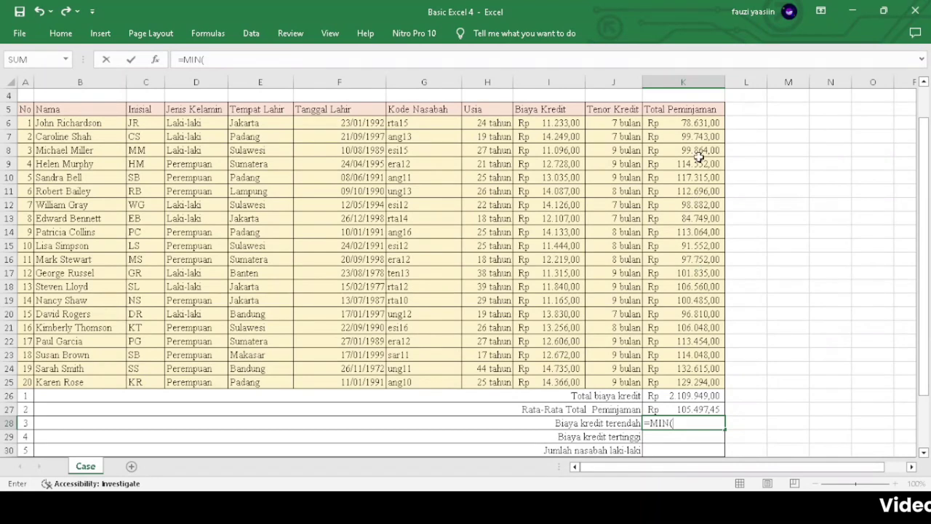
left_click(691, 123)
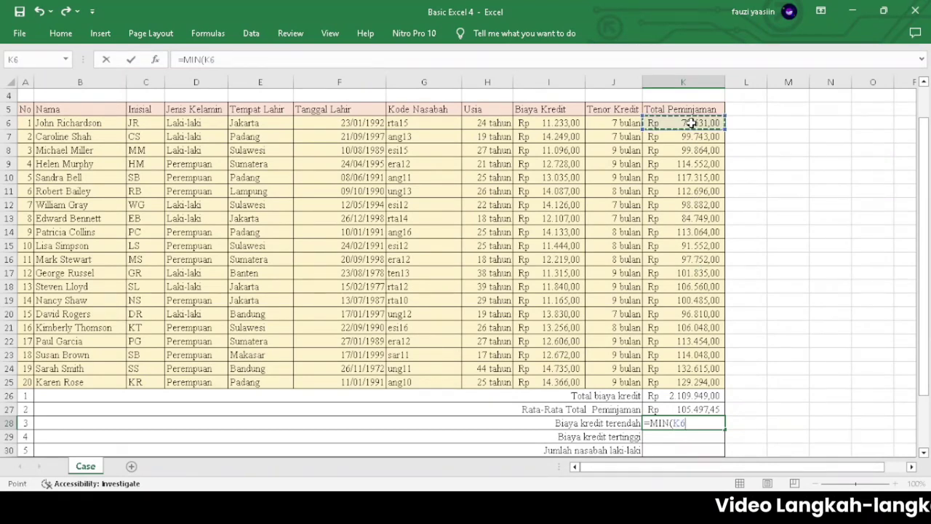
key("shift+Down")
key("shift+Down")
key("shift+Down")
key("shift+Down")
key("shift+Down")
key("shift+Down")
key("shift+Down")
key("shift+Down")
key("shift+Down")
key("shift+Down")
key("shift+Down")
key("shift+Down")
key("shift+Down")
key("shift+Down")
key("shift+Down")
key("shift+Down")
key("shift+Down")
key("shift+Down")
key("shift+Down")
key("shift+Down")
key("shift+Down")
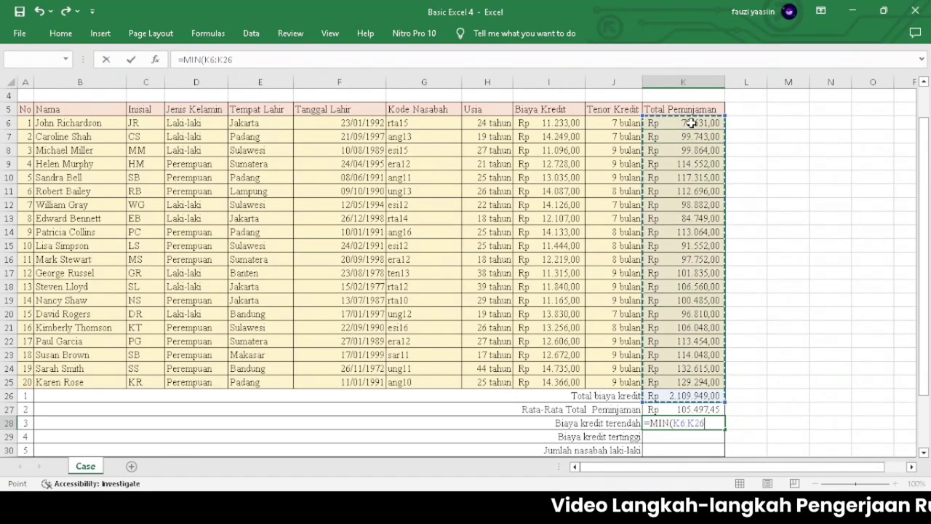
key("Return")
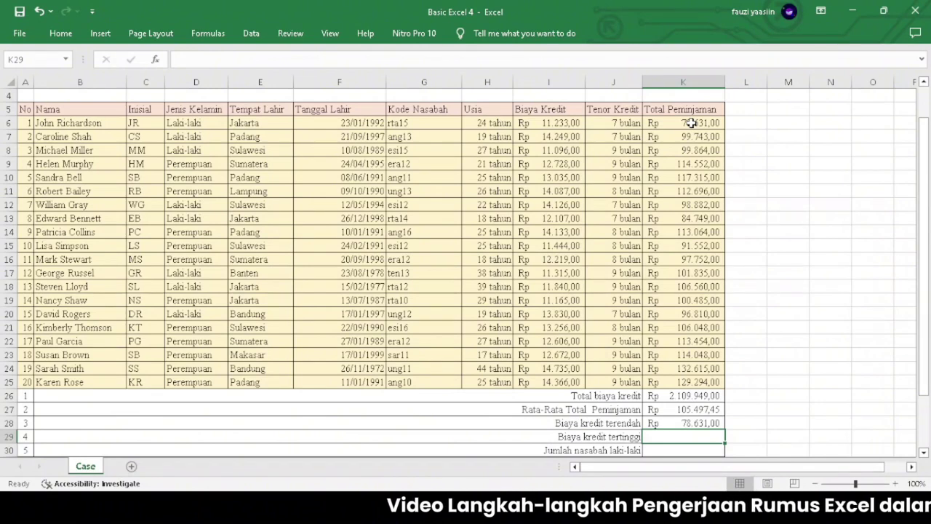
Step: Calculate Biaya kredit tertinggi in K29 with a MAX formula over the Total Peminjaman range K6:K25
double_click(681, 435)
type("=MAX")
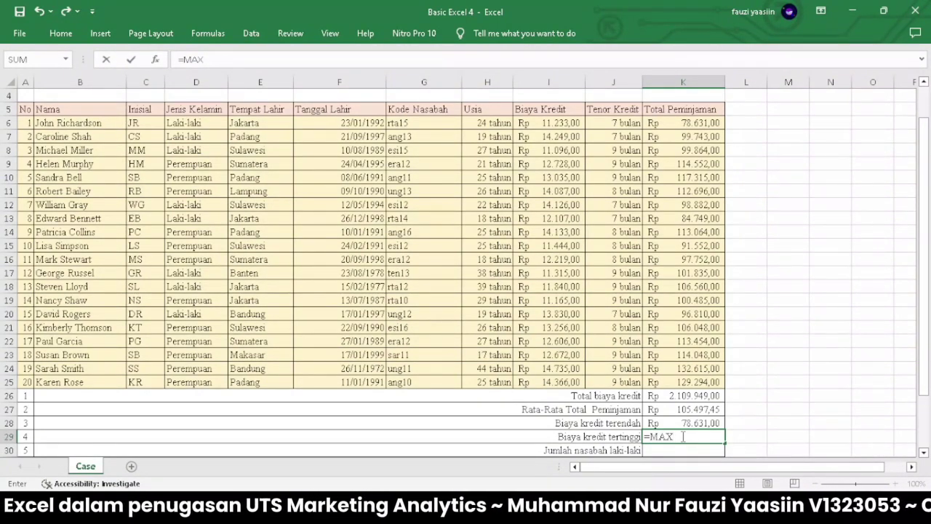
type("(")
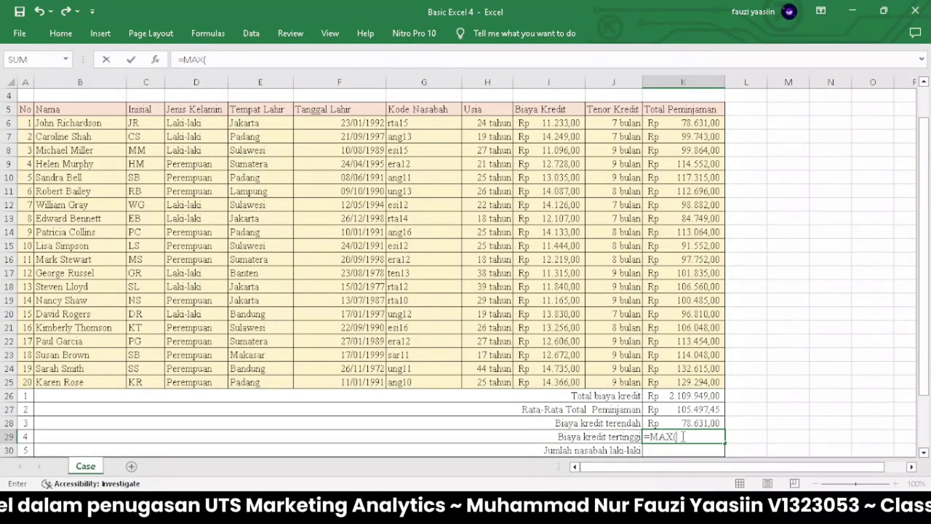
left_click(681, 128)
key("shift+Down")
key("shift+Down")
key("shift+Down")
key("shift+Down")
key("shift+Down")
key("shift+Down")
key("shift+Down")
key("shift+Down")
key("shift+Down")
key("shift+Down")
key("shift+Down")
key("shift+Down")
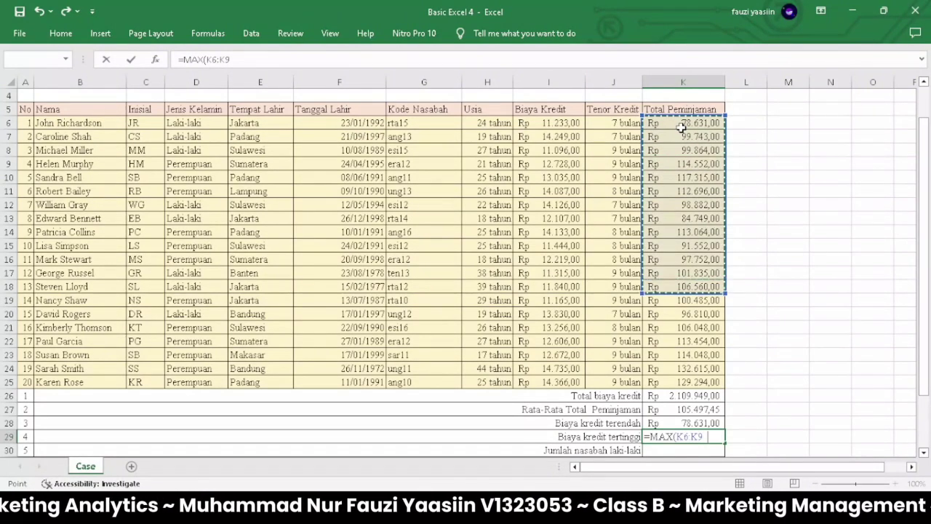
key("shift+Down")
key("shift+Down")
key("shift+Down")
key("shift+Down")
key("shift+Down")
key("shift+Down")
key("shift+Down")
key("shift+Down")
key("shift+Up")
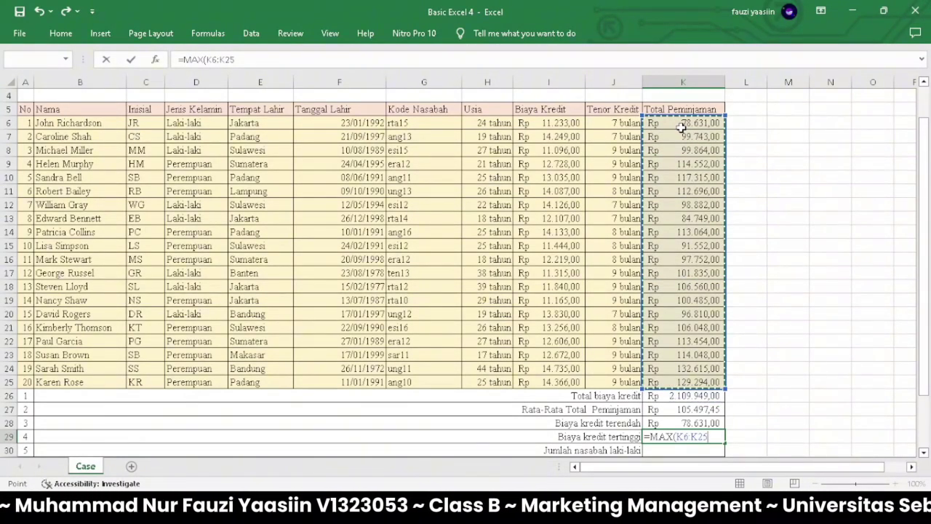
key("Return")
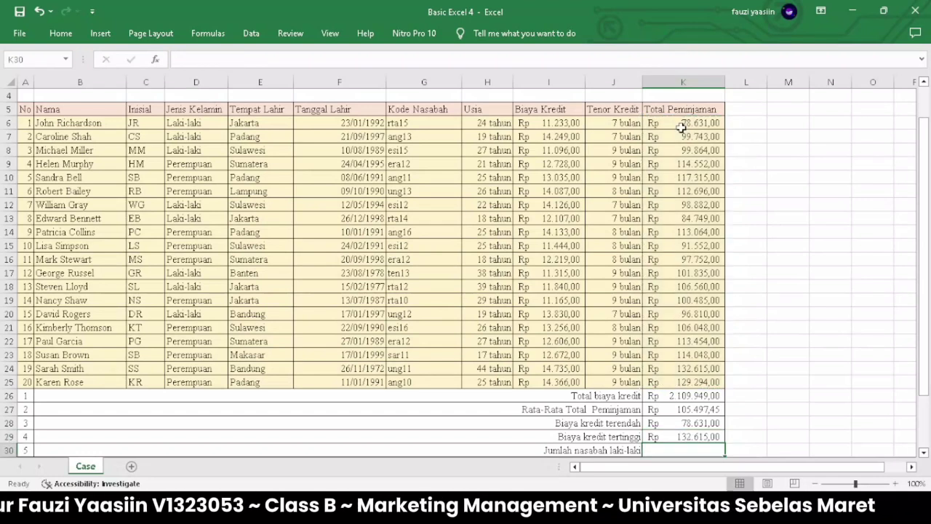
Step: Count the male customers in K30 with a COUNTIF formula over D6:D25, using the Laki-laki cell D17 as the criterion
scroll(681, 128, "down", 1)
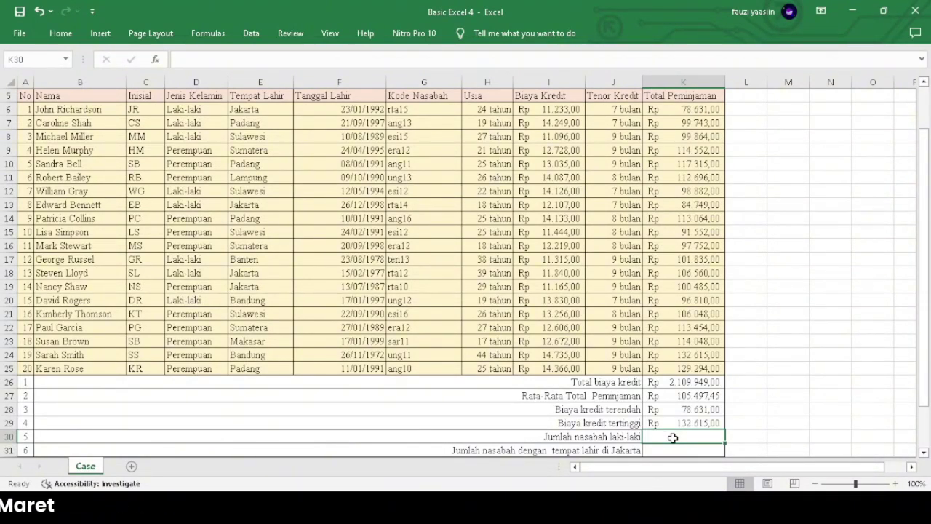
type("=")
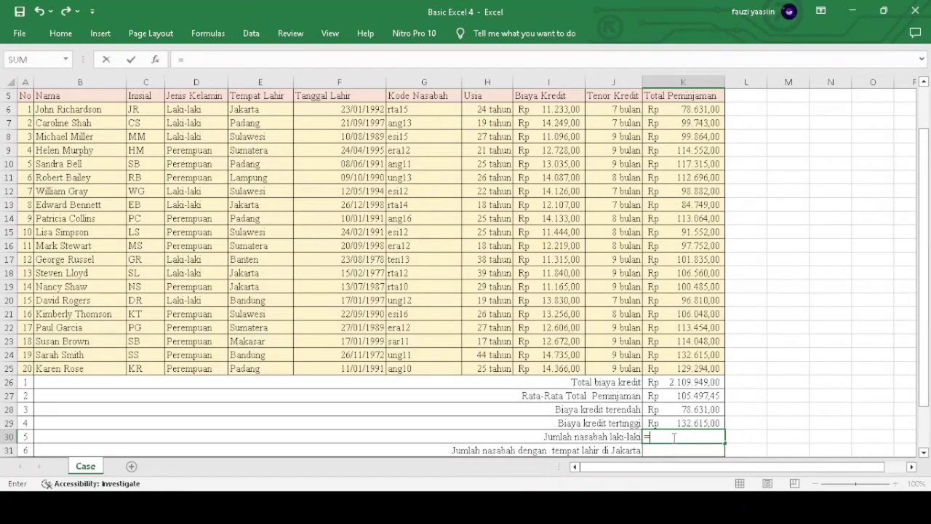
type("COU")
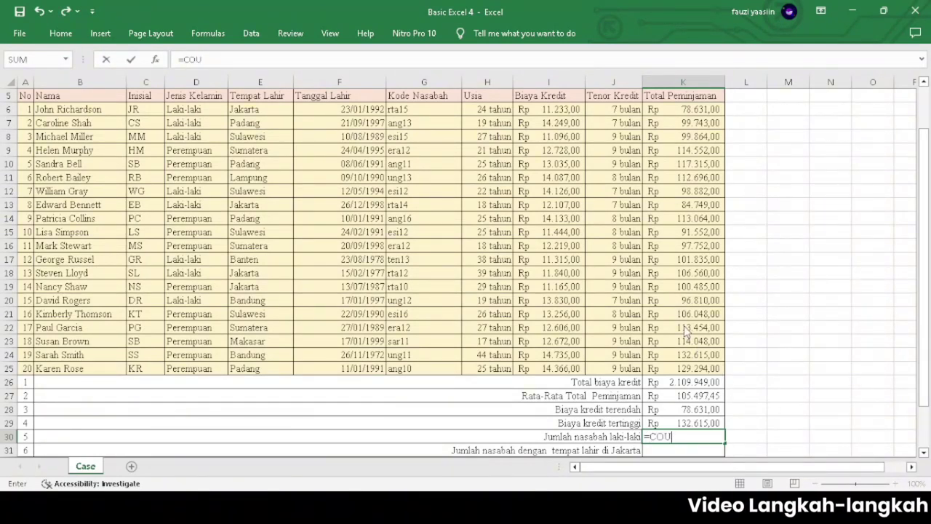
type("NTIF(")
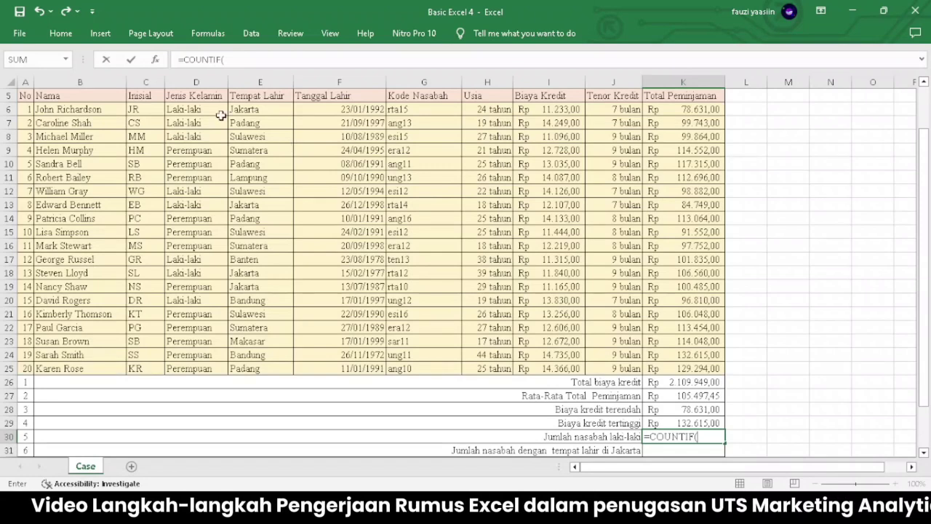
left_click(188, 109)
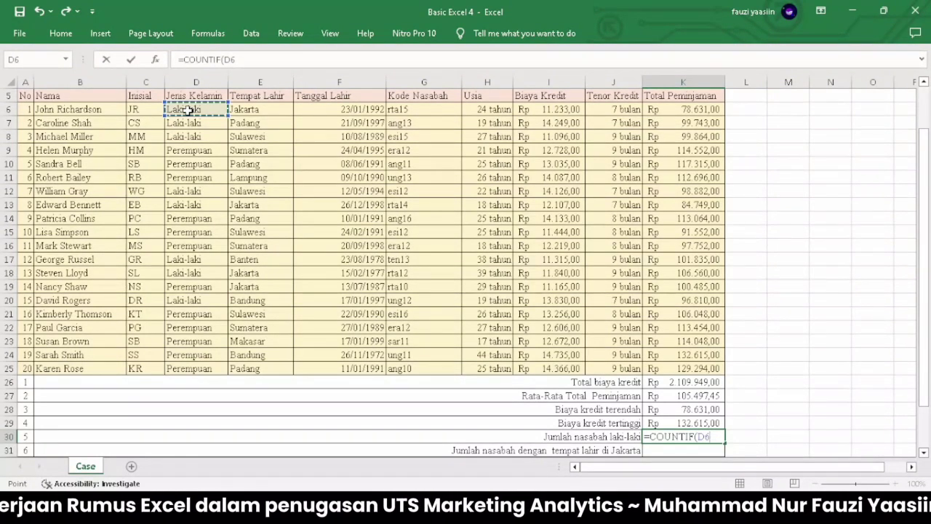
key("shift+Down")
key("shift+Down")
key("shift+Down")
key("shift+Down")
key("shift+Down")
key("shift+Down")
key("shift+Down")
key("shift+Down")
key("shift+Down")
key("shift+Down")
key("shift+Down")
key("shift+Down")
key("shift+Down")
key("shift+Down")
key("shift+Down")
key("shift+Down")
key("shift+Down")
key("shift+Down")
key("shift+Down")
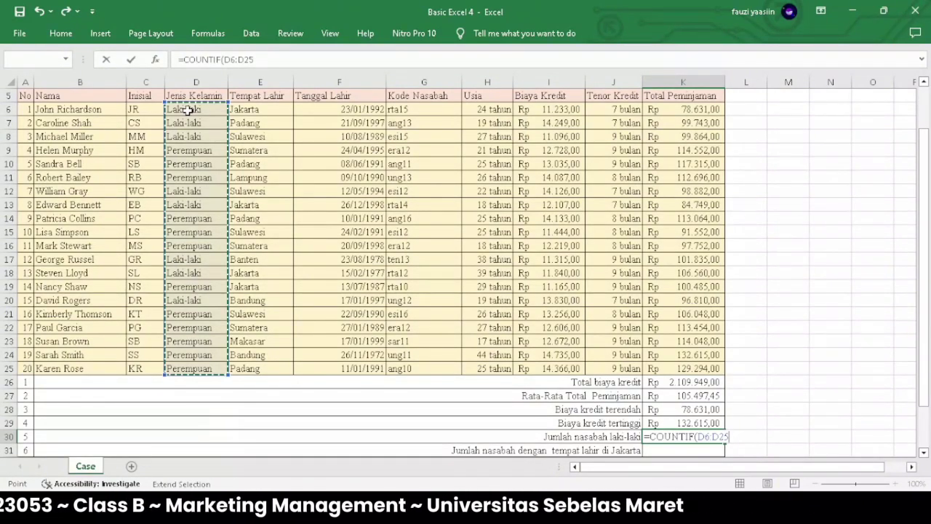
type(";")
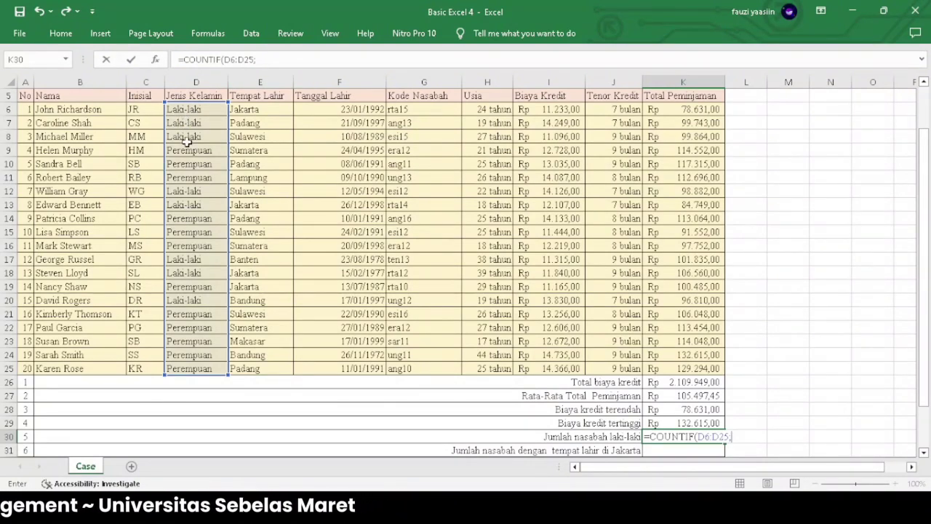
left_click(185, 259)
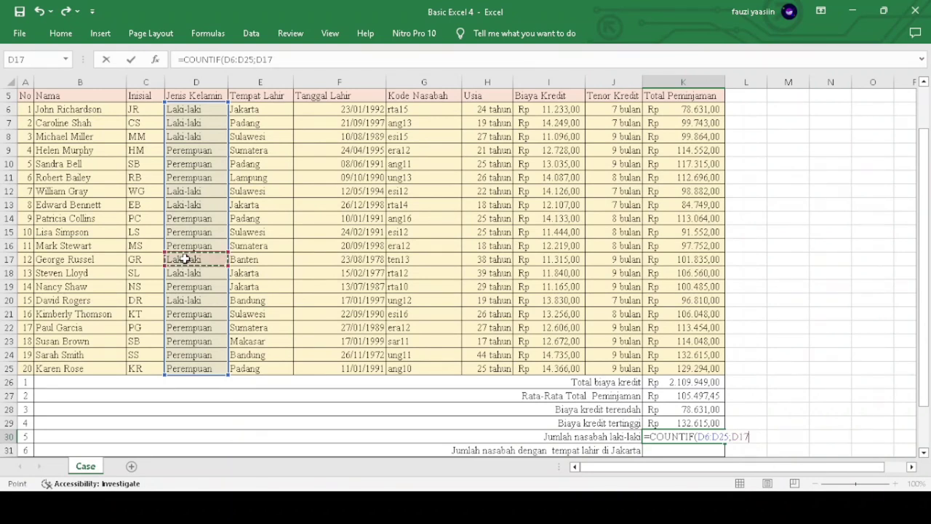
key("Return")
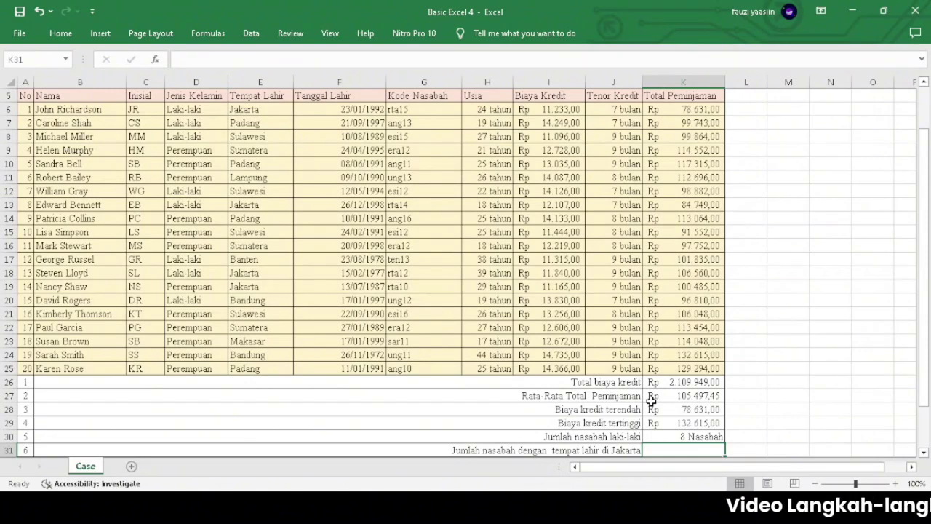
Step: Count the customers born in Jakarta in K31 with a COUNTIF formula over E6:E25, using the Jakarta cell E19 as the criterion
scroll(651, 398, "down", 1)
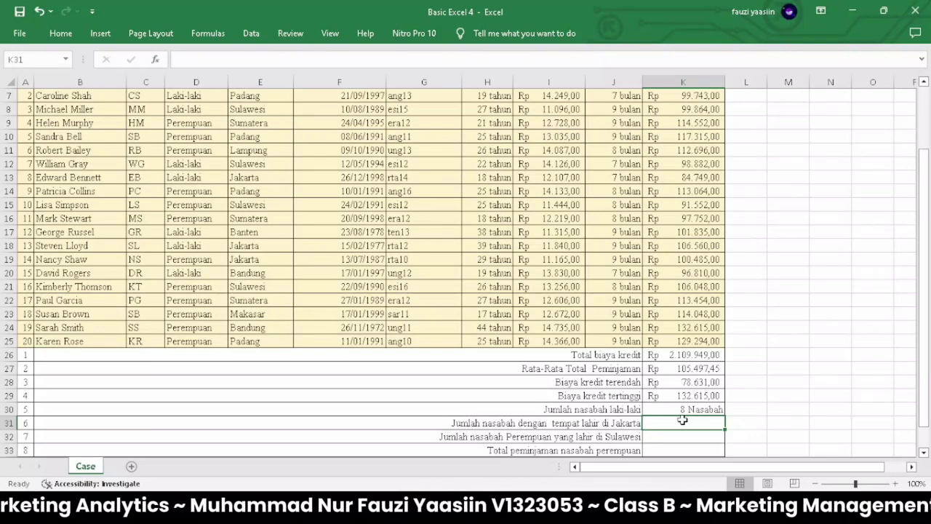
type("=")
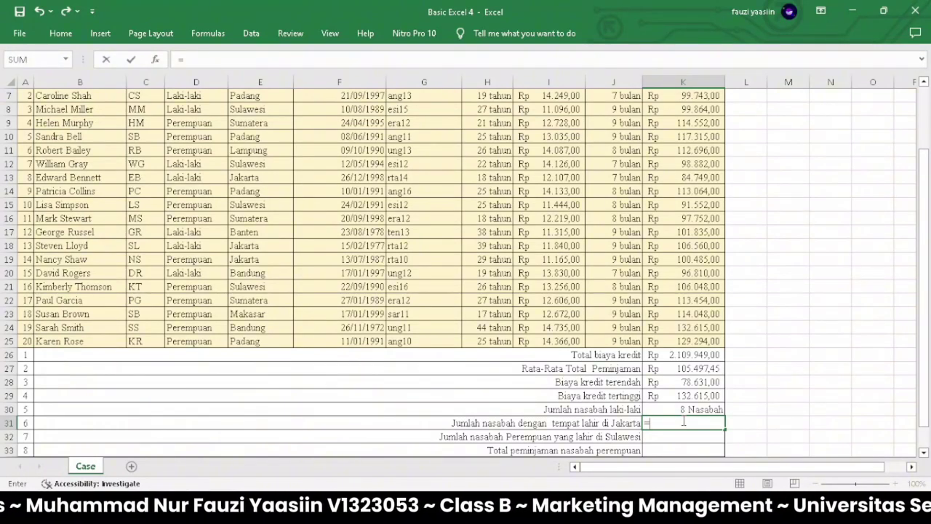
type("Co")
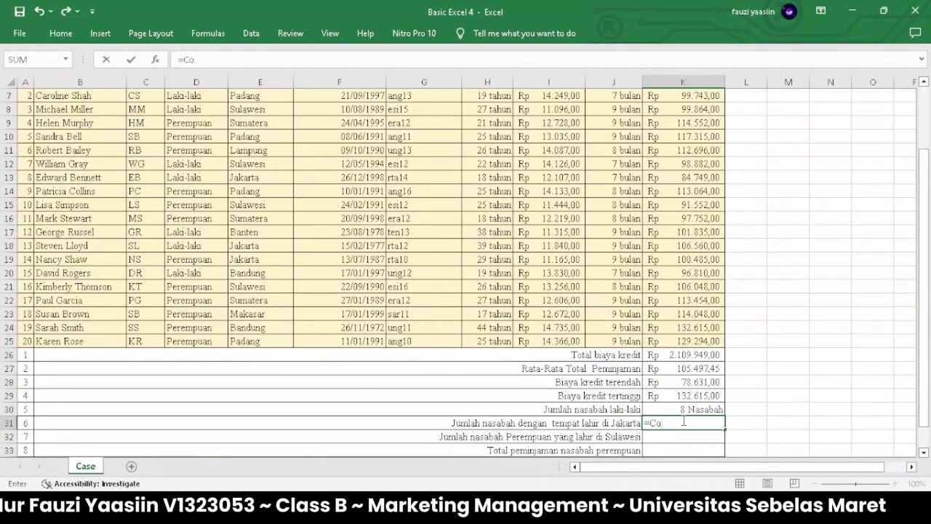
type("un")
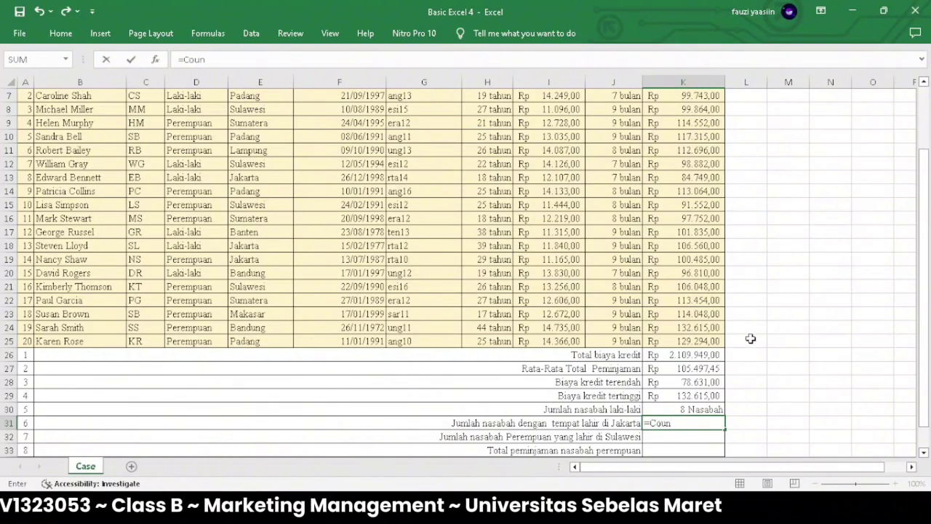
type("ti")
key("Tab")
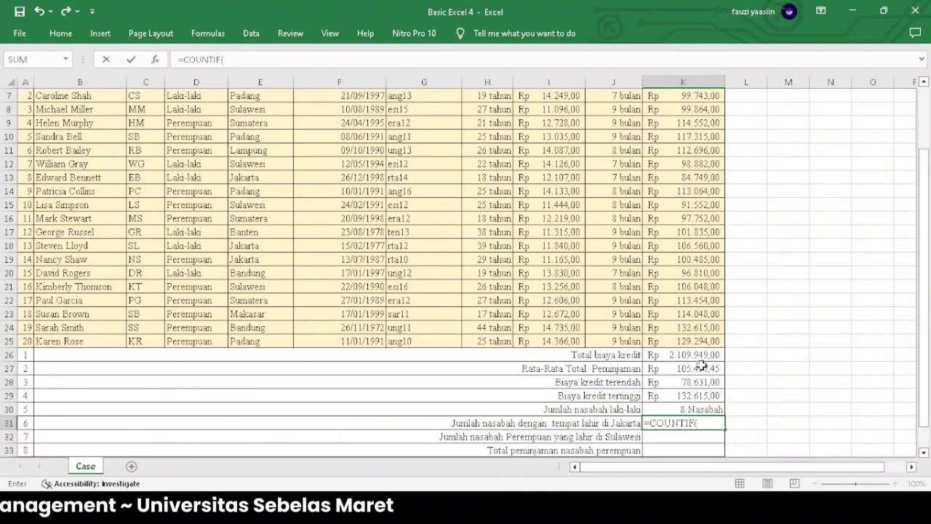
scroll(507, 291, "up", 1)
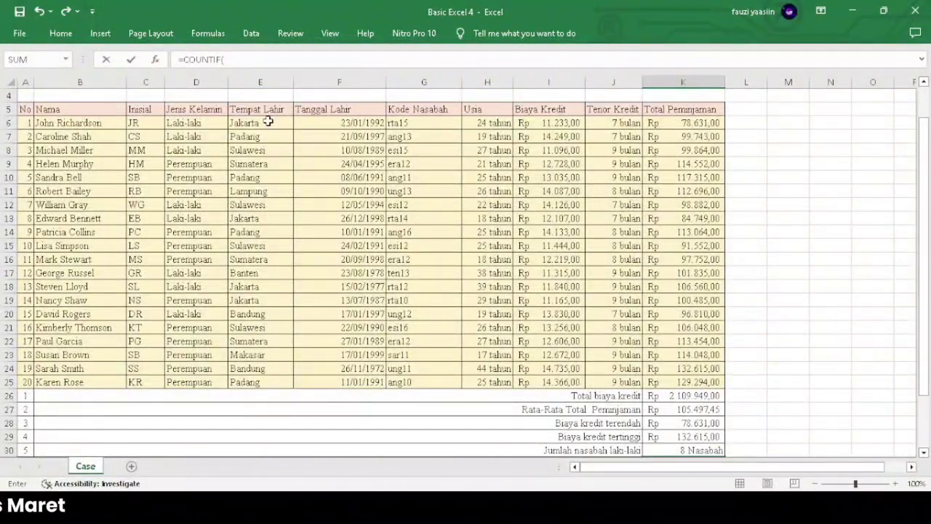
left_click(268, 122)
key("shift+Down")
key("shift+Down")
key("shift+Down")
key("shift+Down")
key("shift+Down")
key("shift+Down")
key("shift+Down")
key("shift+Down")
key("shift+Down")
key("shift+Down")
key("shift+Down")
key("shift+Down")
key("shift+Down")
key("shift+Down")
key("shift+Down")
key("shift+Down")
key("shift+Down")
key("shift+Down")
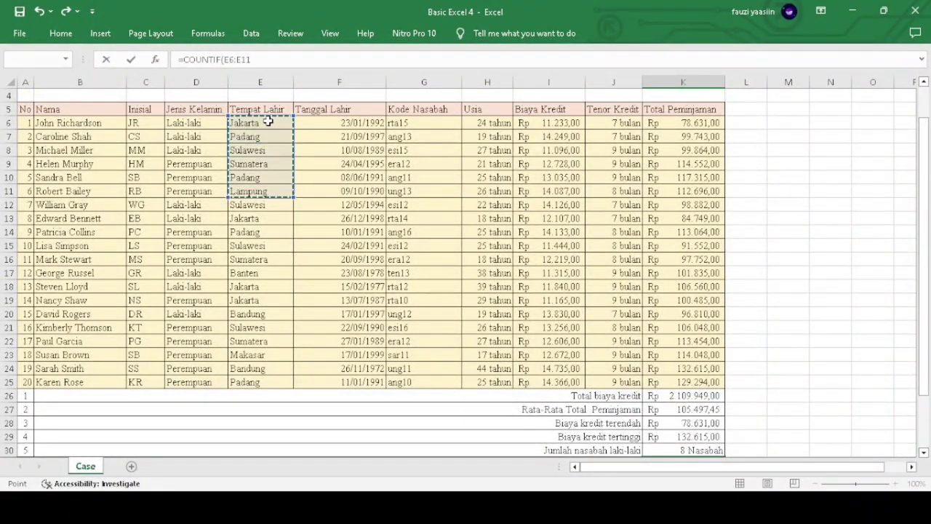
key("shift+Down")
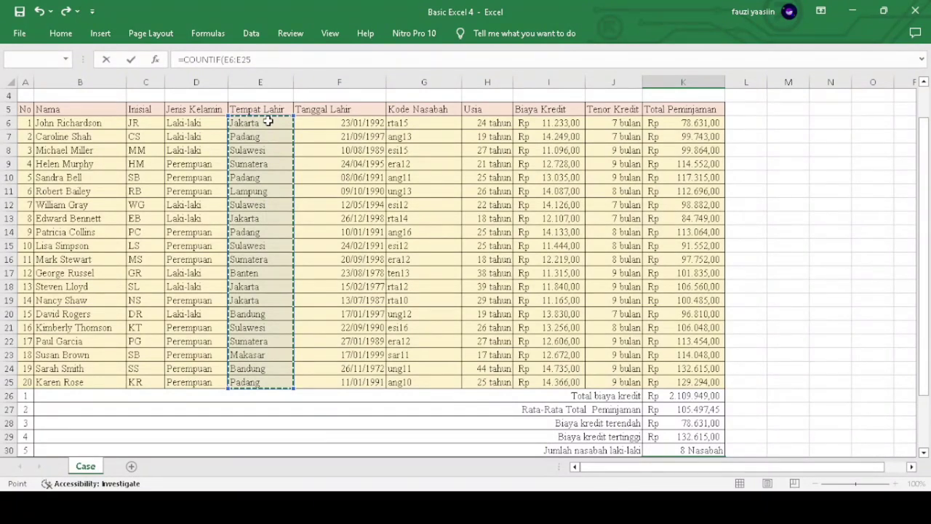
scroll(477, 301, "down", 1)
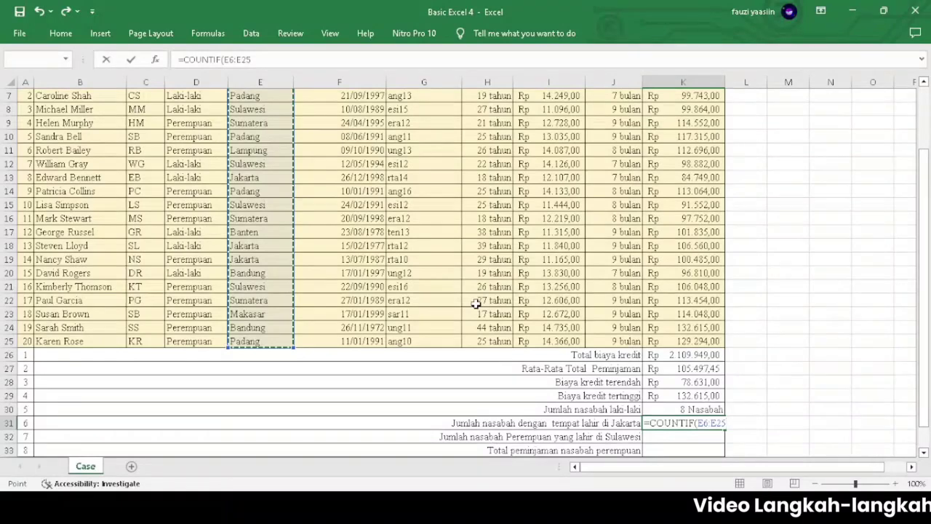
type(";")
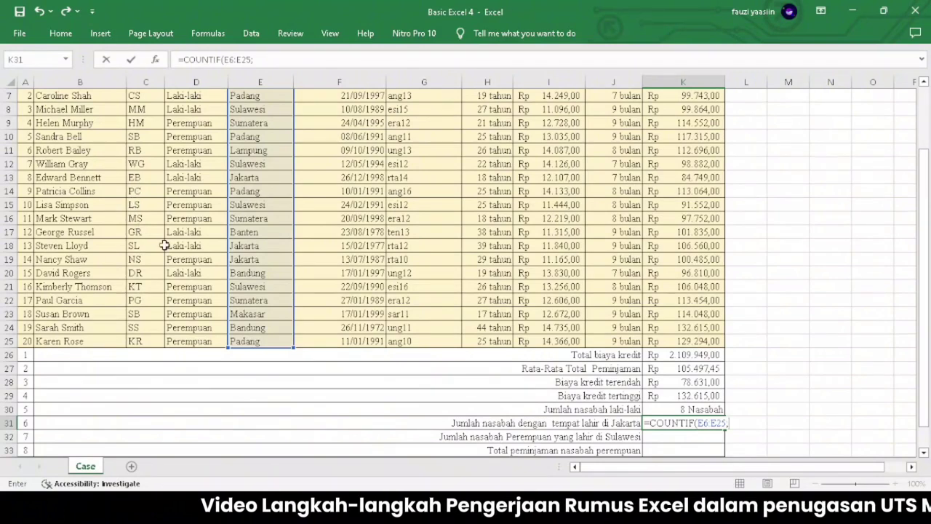
left_click(253, 259)
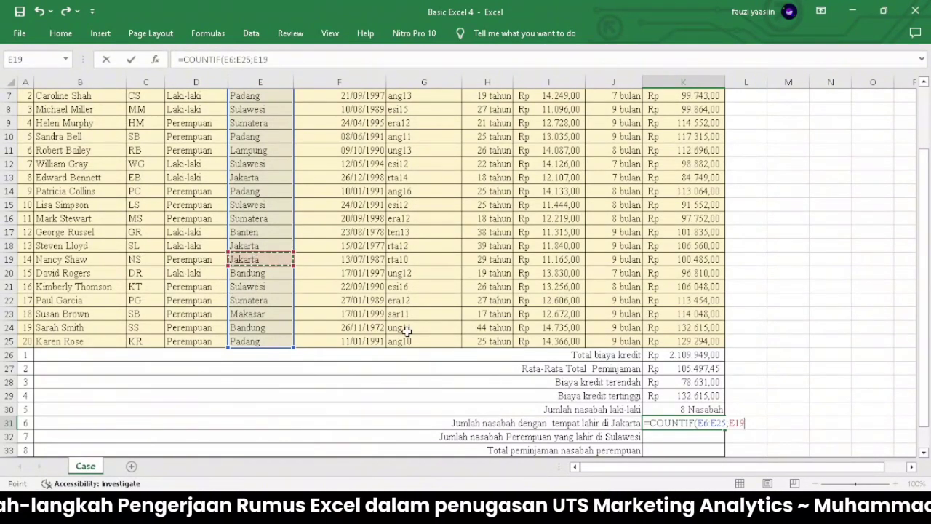
key("Return")
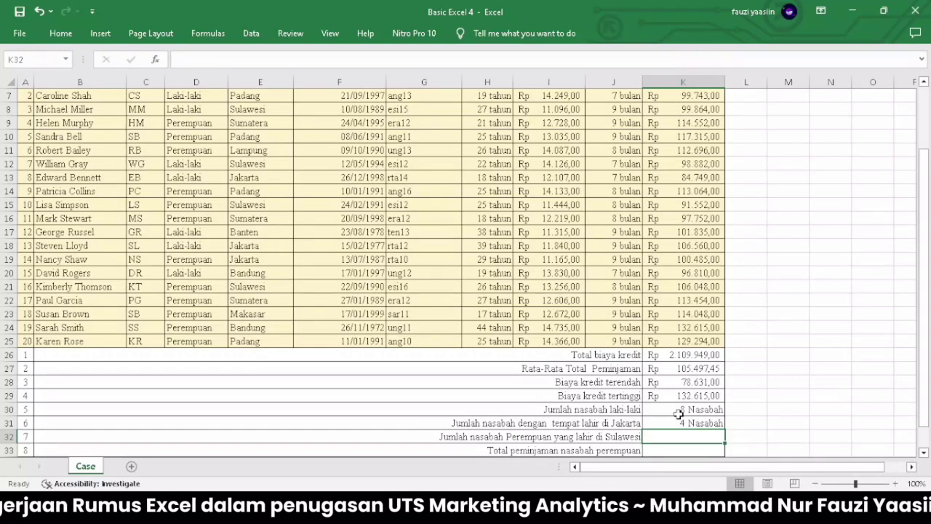
Step: Start a COUNTIFS formula in K32 with the Jenis Kelamin range D6:D25 and the Perempuan cell D11 as its criterion
scroll(678, 413, "down", 1)
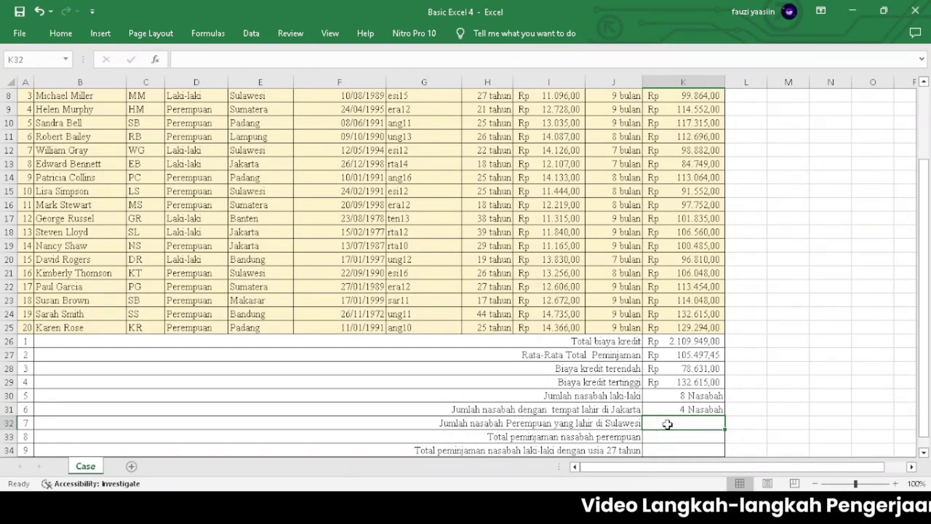
type("=C")
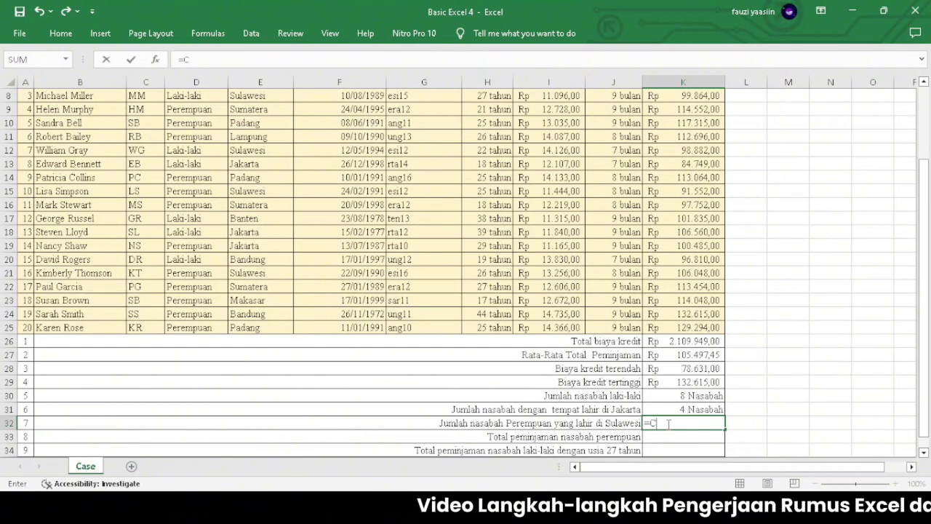
type("ount")
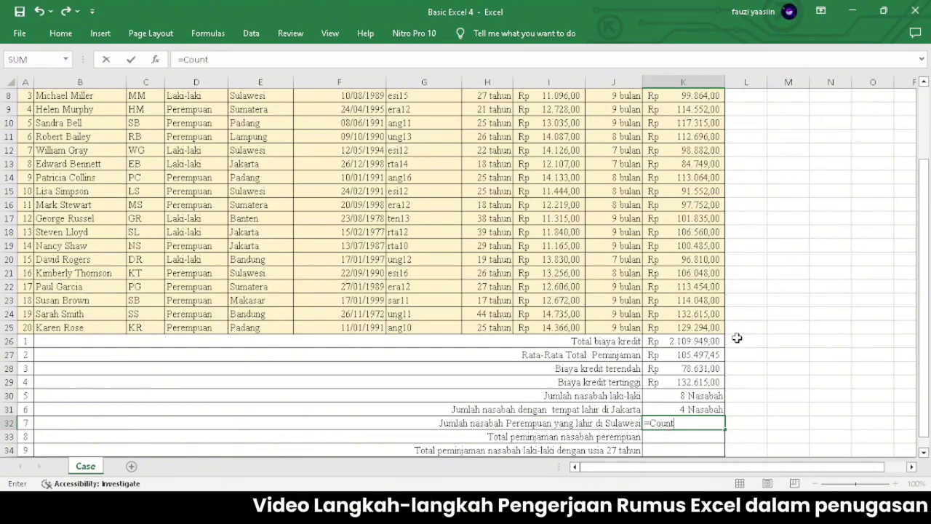
type("ifs")
key("Tab")
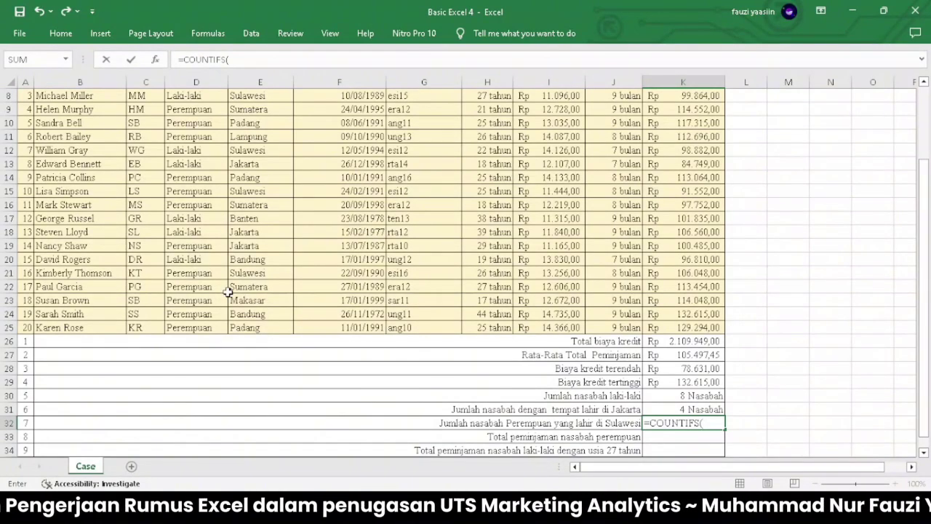
scroll(227, 292, "up", 1)
scroll(227, 293, "up", 2)
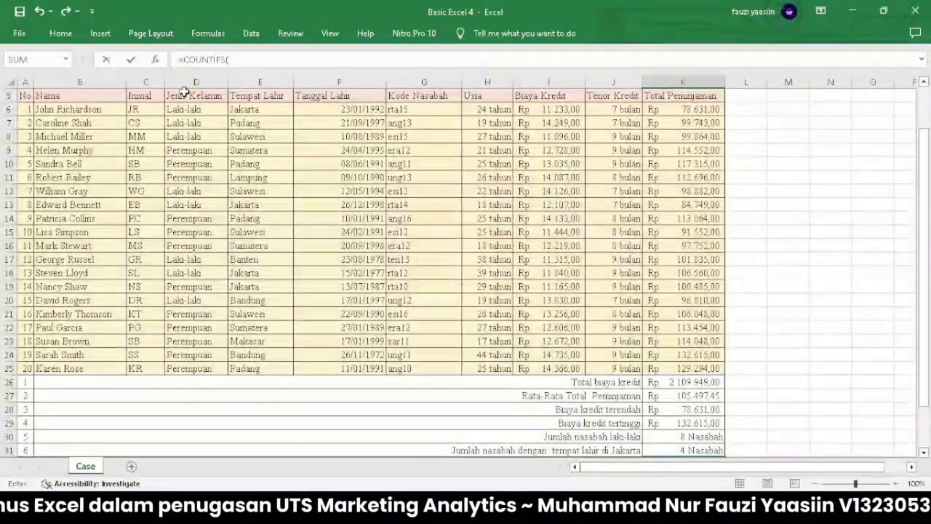
left_click(184, 109)
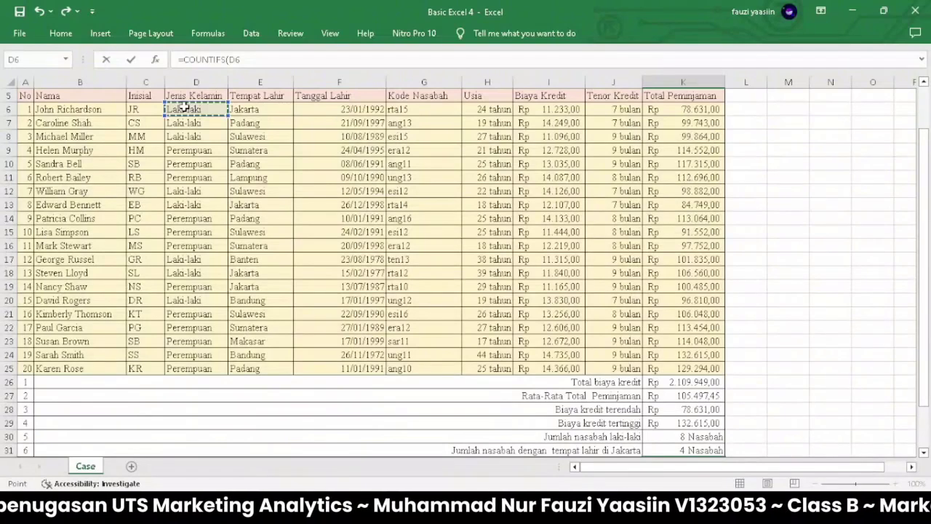
key("shift+Down")
key("shift+Down")
key("shift+Down")
key("shift+Down")
key("shift+Down")
key("shift+Down")
key("shift+Down")
key("shift+Down")
key("shift+Down")
key("shift+Down")
key("shift+Down")
key("shift+Down")
key("shift+Down")
key("shift+Down")
key("shift+Down")
key("shift+Down")
key("shift+Down")
key("shift+Down")
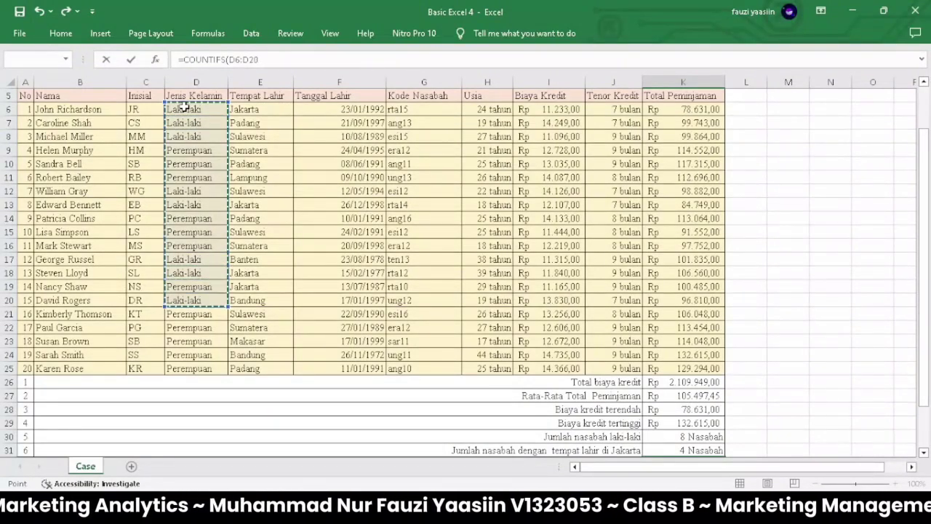
key("shift+Down")
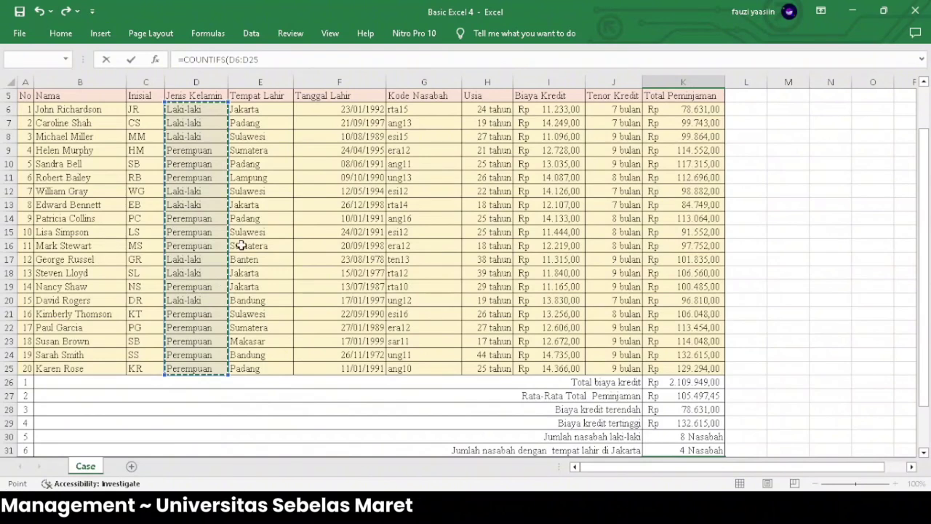
scroll(377, 307, "down", 1)
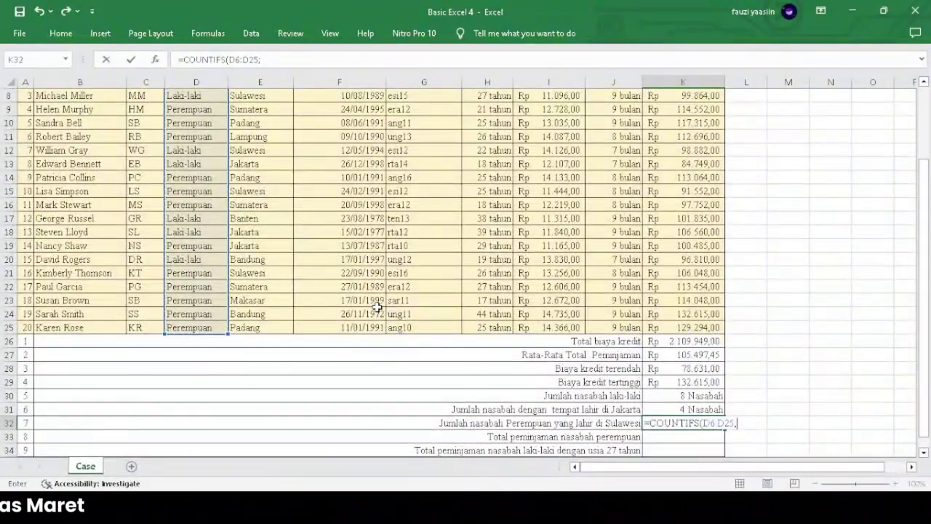
type(",")
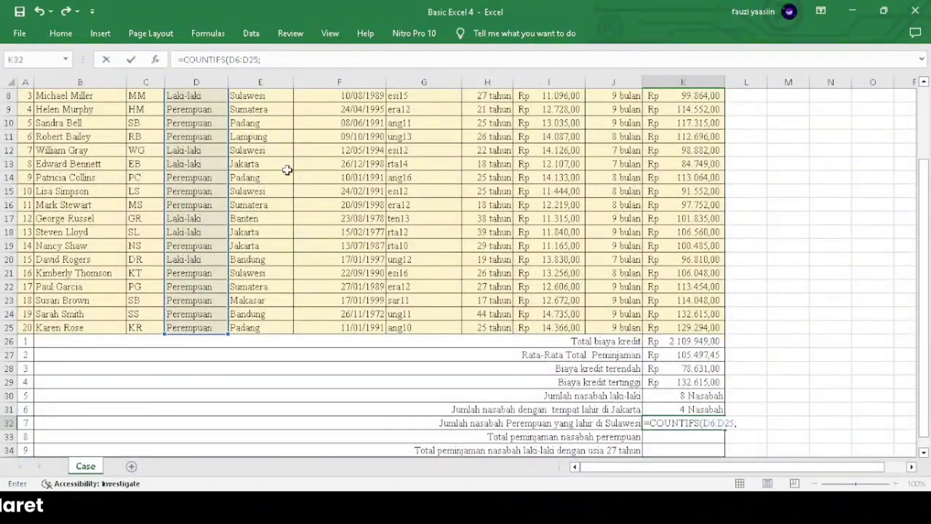
left_click(206, 137)
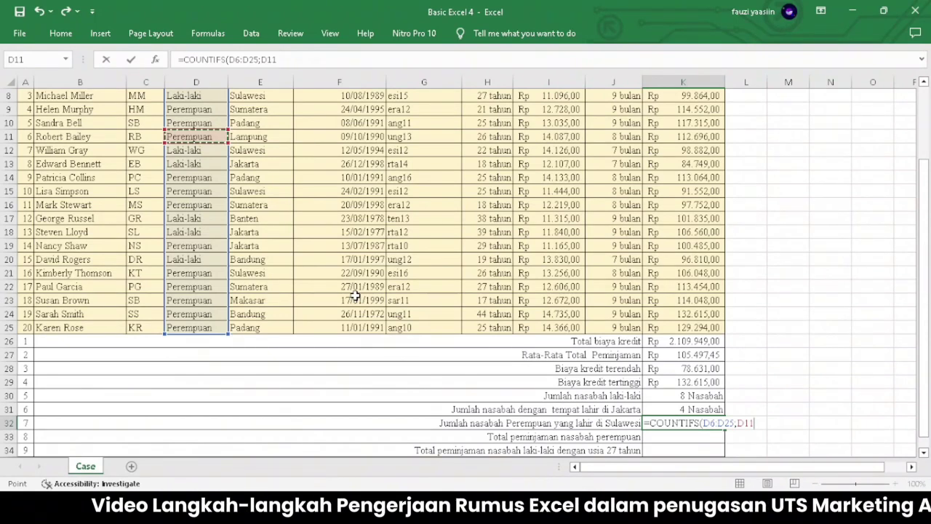
Step: Complete the K32 COUNTIFS formula with the Tempat Lahir range E6:E25 and the Sulawesi cell E15 as the second criterion
type(";")
key("F2")
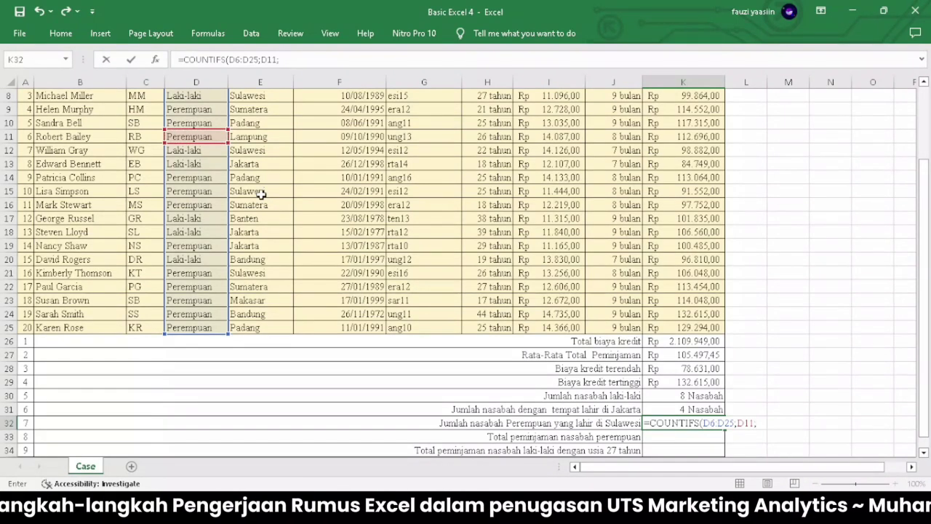
scroll(269, 190, "up", 1)
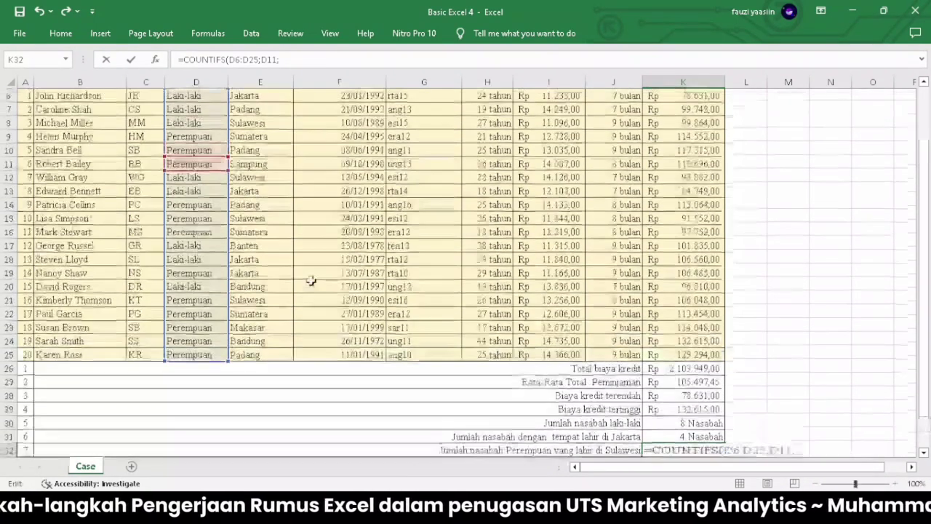
left_click(259, 97)
key("shift+Down")
key("shift+Down")
key("shift+Down")
key("shift+Down")
key("shift+Down")
key("shift+Down")
key("shift+Down")
key("shift+Down")
key("shift+Down")
key("shift+Down")
key("shift+Down")
key("shift+Down")
key("shift+Down")
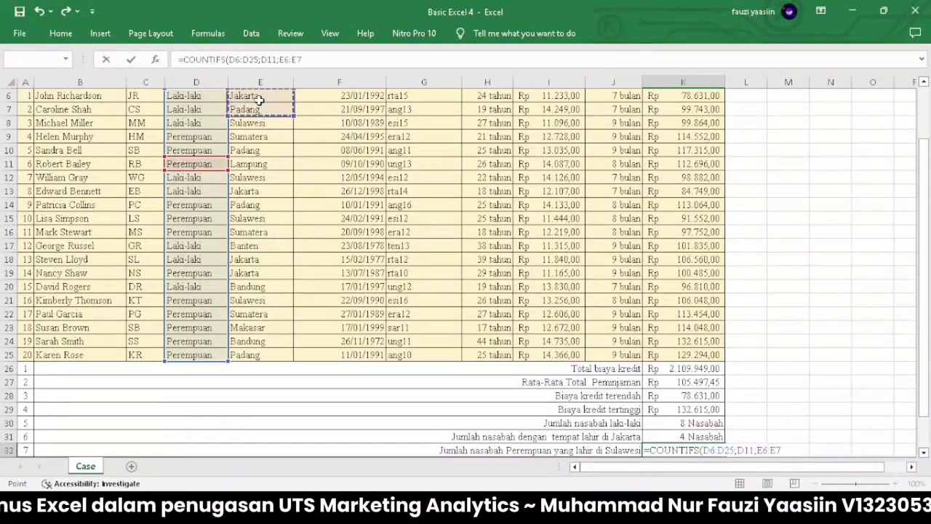
key("shift+Down")
key("shift+Down")
key("shift+Down")
key("shift+Down")
key("shift+Down")
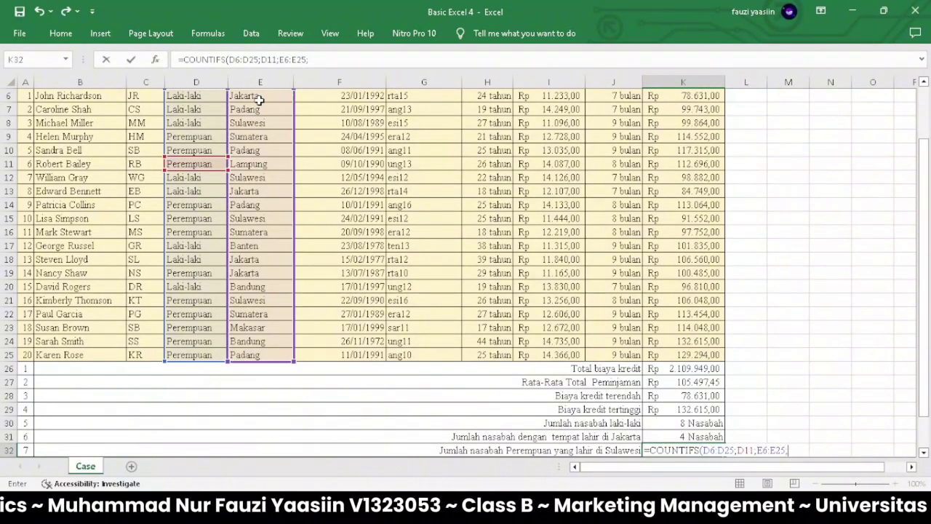
type(";")
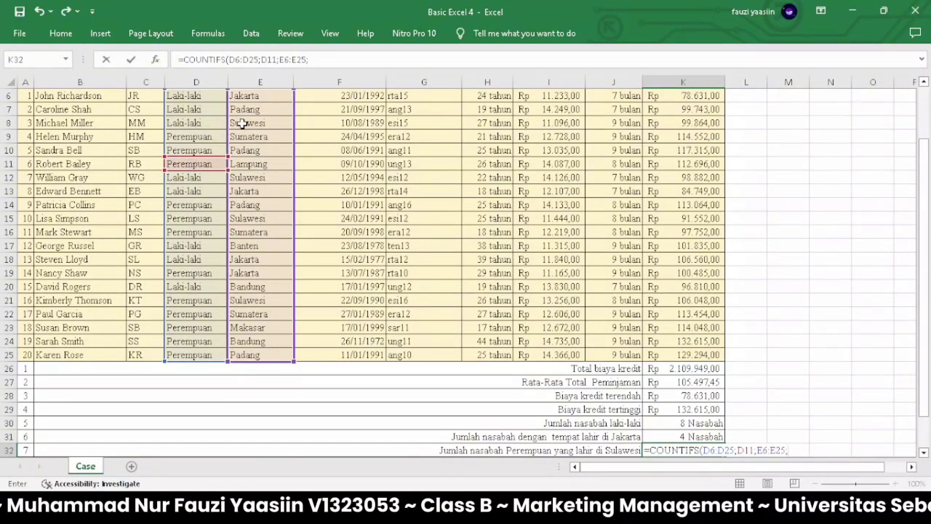
left_click(257, 217)
key("Return")
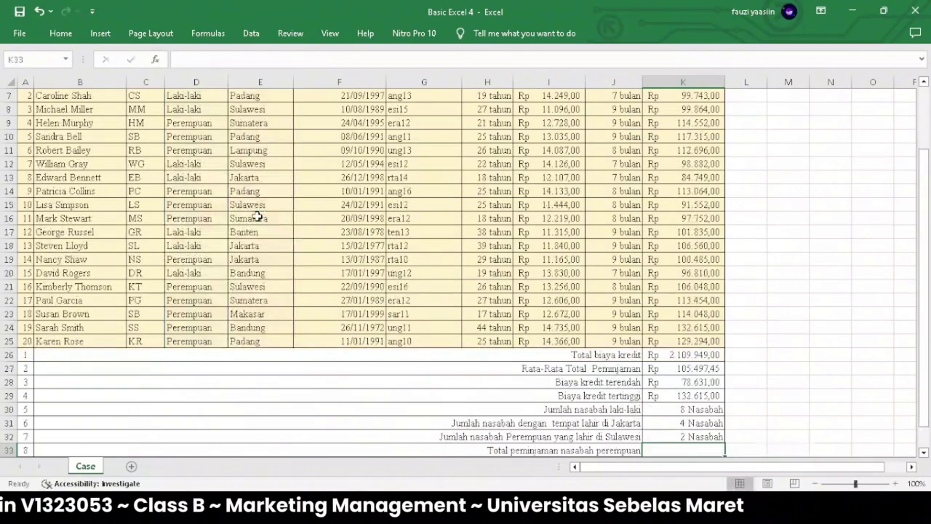
Step: Start a SUMIF formula in K33 for the total loans of female customers
scroll(514, 335, "down", 1)
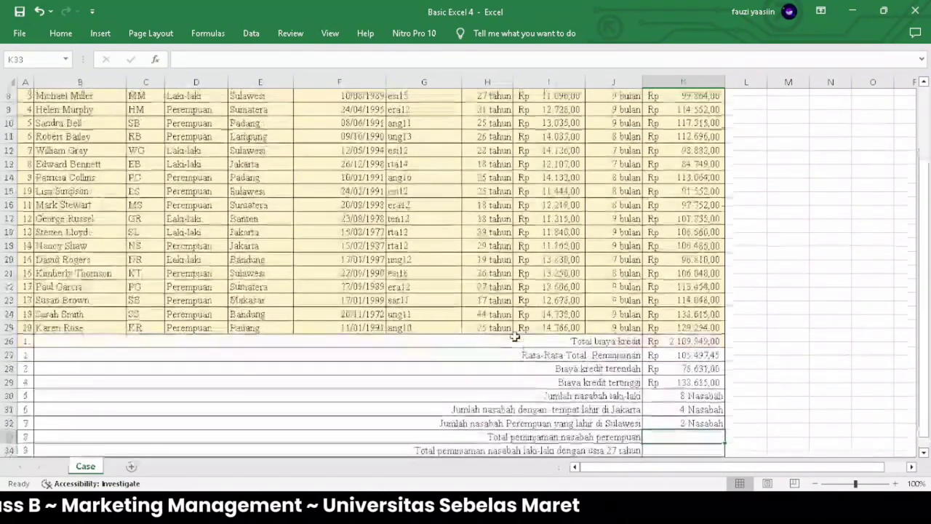
scroll(655, 402, "down", 3)
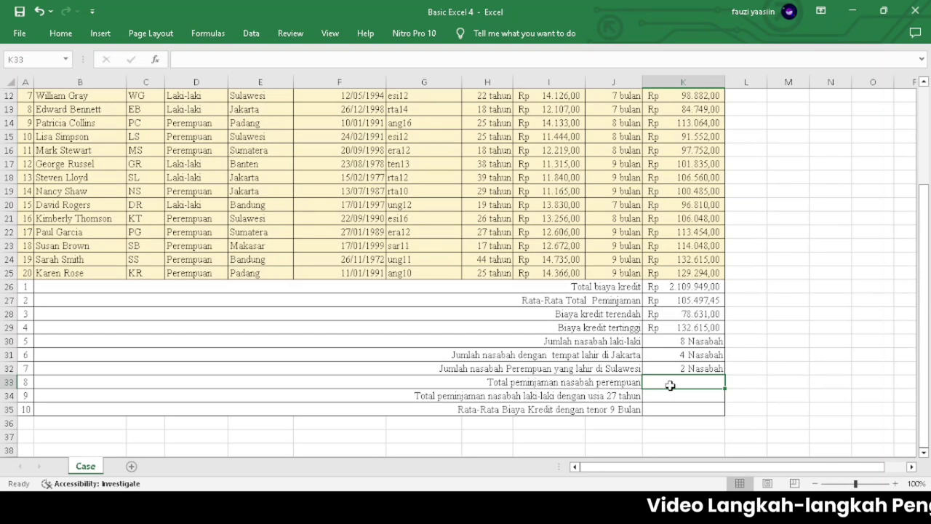
type("=SUMIF")
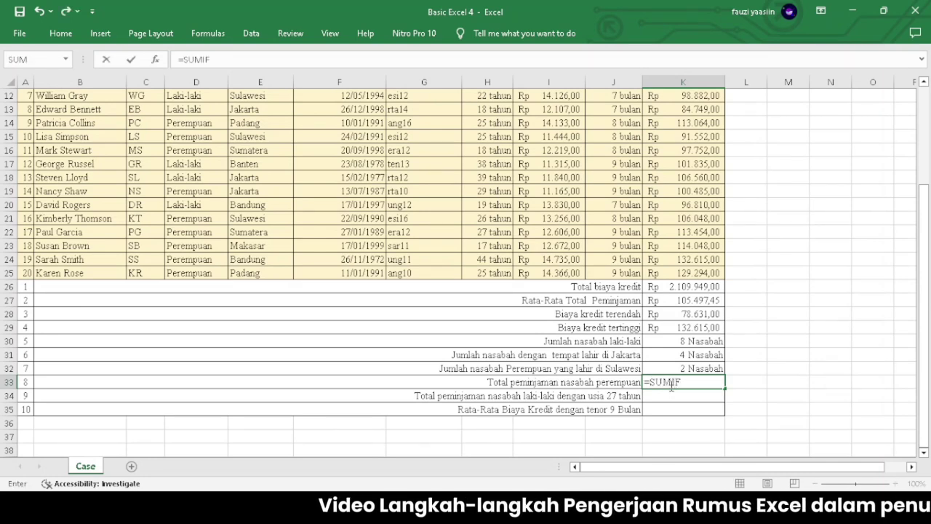
type("(")
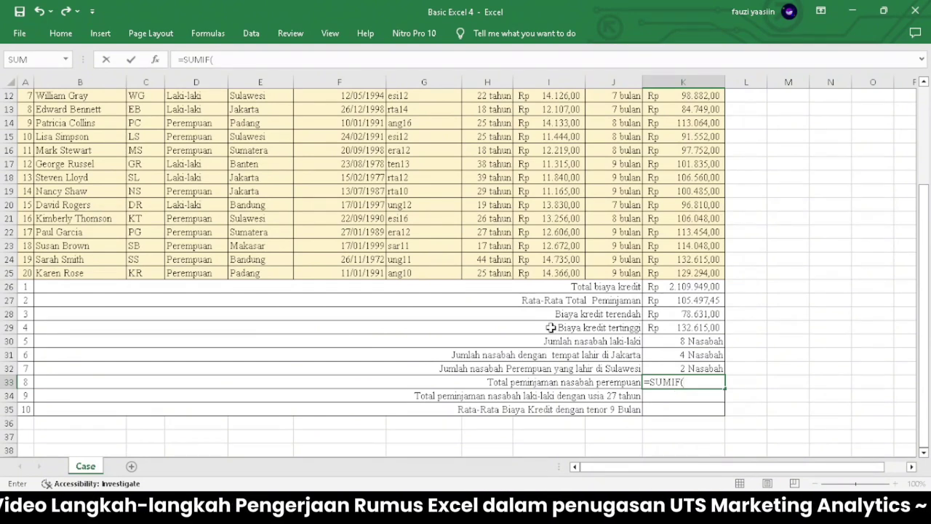
key("Up")
key("Up")
key("Up")
key("Up")
key("Up")
scroll(354, 285, "up", 4)
left_click(194, 169)
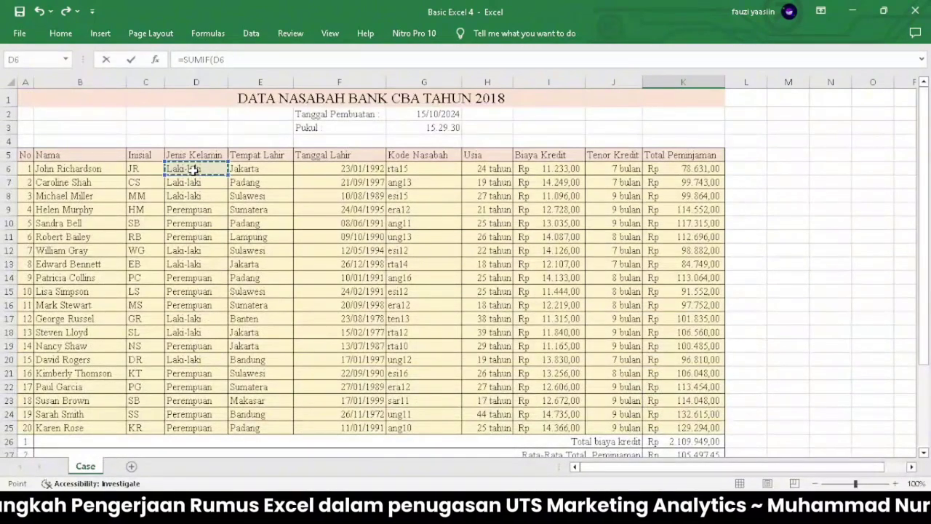
key("shift+Down")
key("shift+Down")
key("shift+Down")
key("shift+Down")
key("shift+Down")
key("shift+Down")
key("shift+Down")
key("shift+Down")
key("shift+Down")
key("shift+Down")
key("shift+Down")
key("shift+Down")
key("shift+Down")
key("shift+Down")
key("shift+Down")
key("shift+Down")
key("shift+Down")
key("shift+Down")
key("shift+Down")
key("shift+Down")
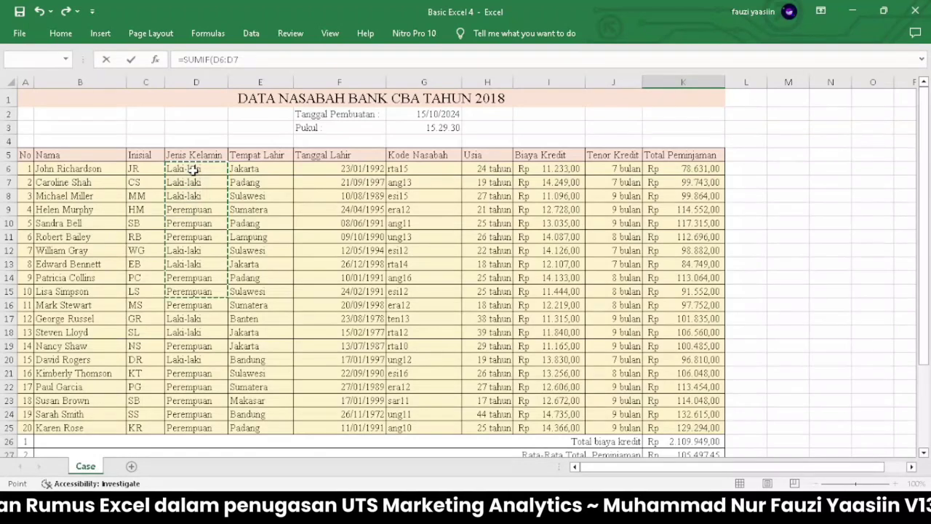
key("shift+Up")
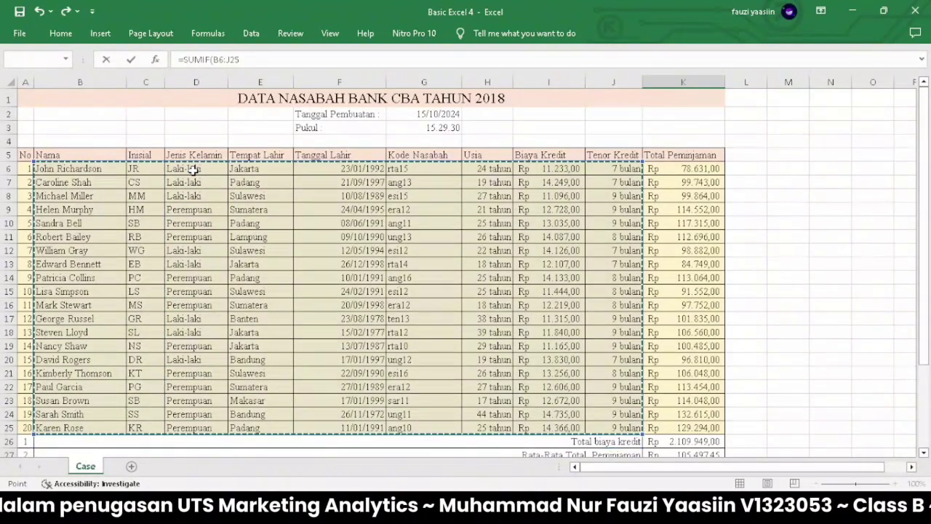
left_click(237, 237)
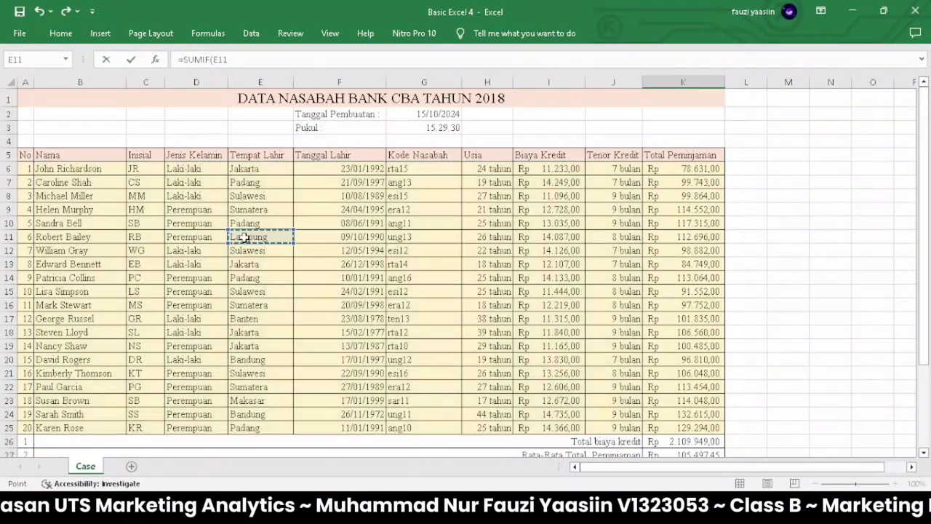
Step: Give the K33 SUMIF formula the Jenis Kelamin range D6:D25 and the Perempuan cell D19 as its criterion
left_click(206, 170)
left_click_drag(206, 170, 201, 429)
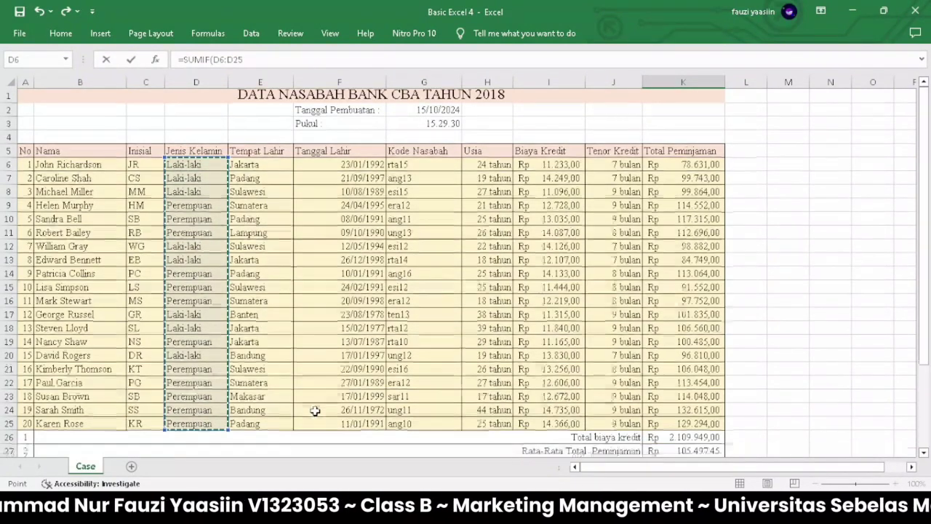
scroll(314, 410, "down", 3)
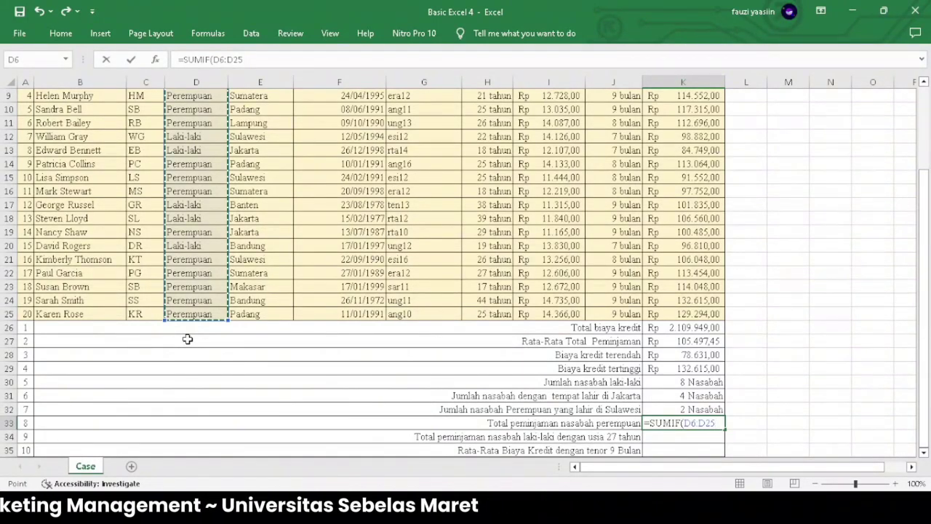
type(";")
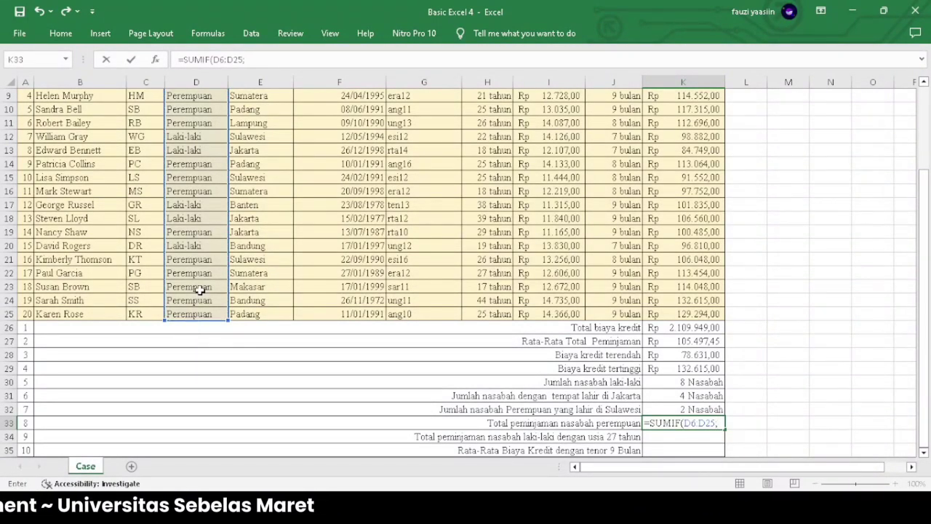
left_click(194, 229)
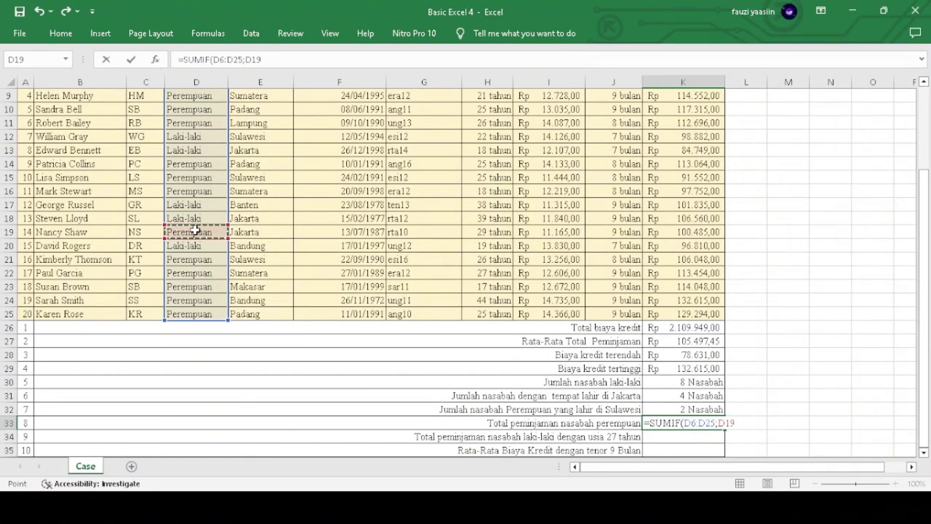
Step: Complete the K33 SUMIF formula with the Total Peminjaman range K6:K25 as the sum range
type(";")
scroll(603, 208, "up", 3)
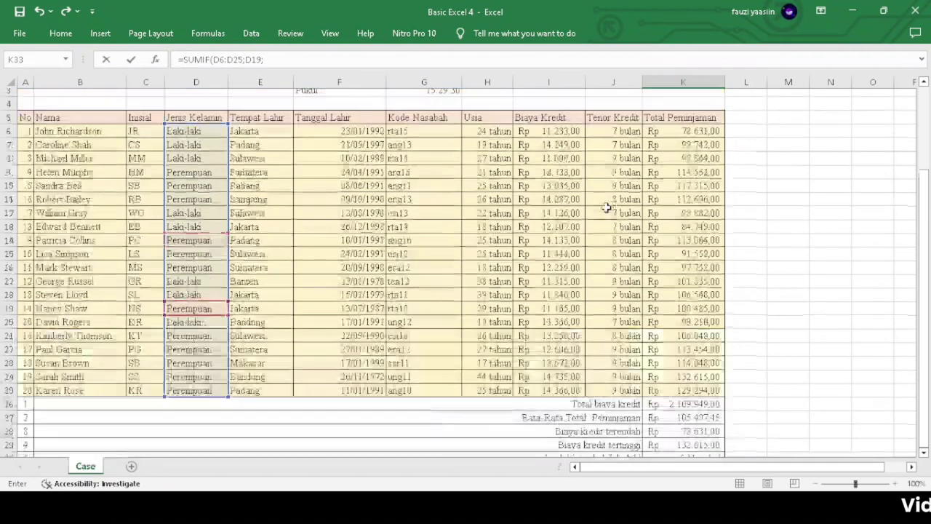
left_click(669, 152)
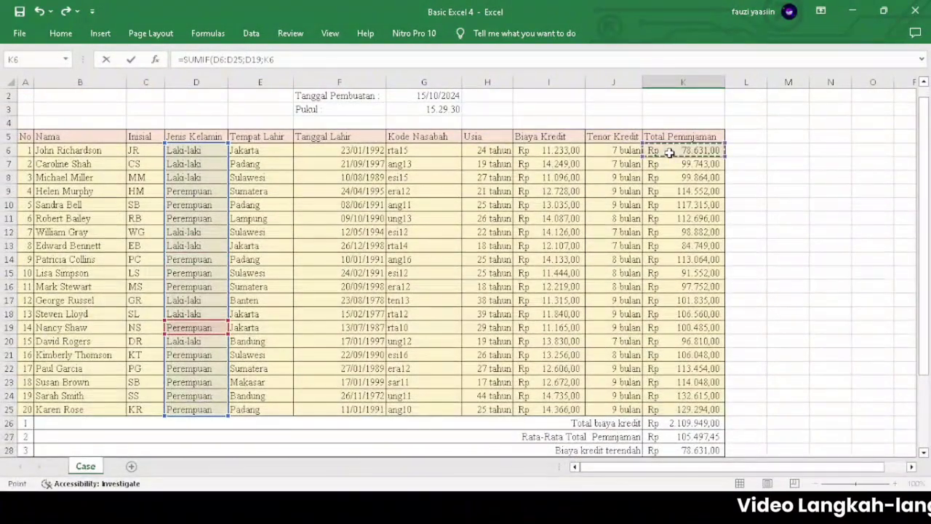
key("shift+Down")
key("shift+Down")
key("shift+Down")
key("shift+Down")
key("shift+Down")
key("shift+Down")
key("shift+Down")
key("shift+Down")
key("shift+Down")
key("shift+Down")
key("shift+Down")
key("shift+Down")
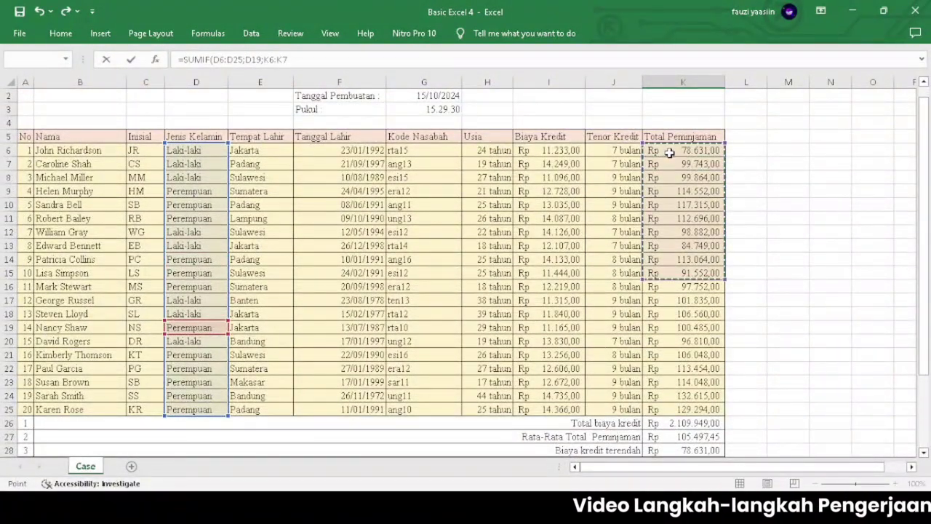
key("shift+Down")
key("shift+Down")
key("shift+Down")
key("shift+Down")
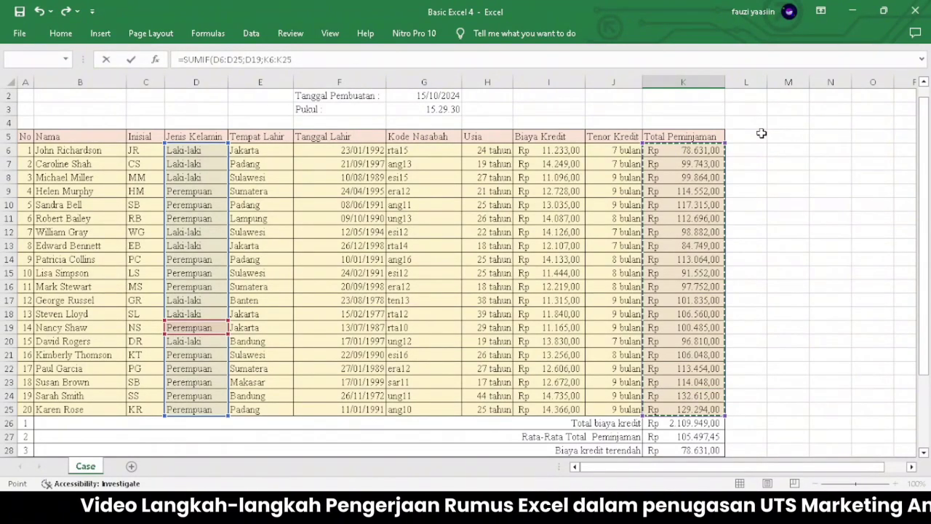
scroll(694, 303, "down", 4)
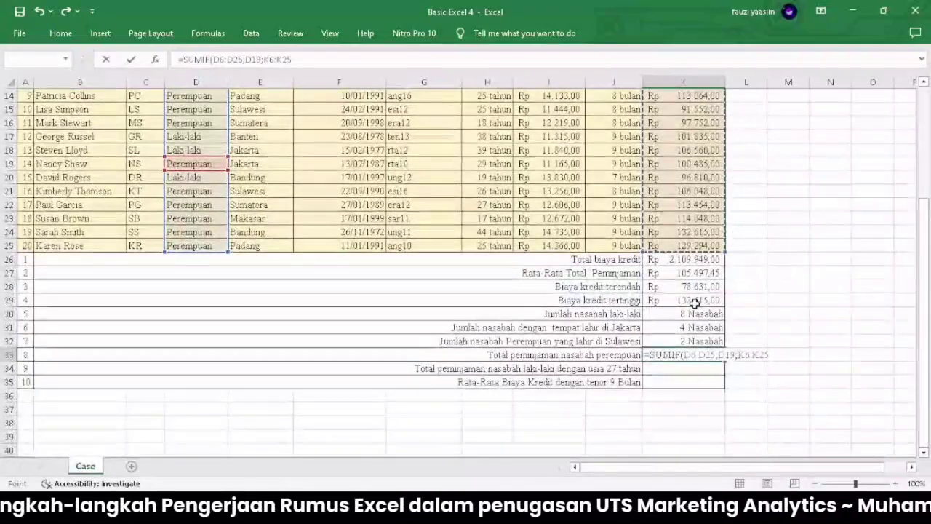
key("Return")
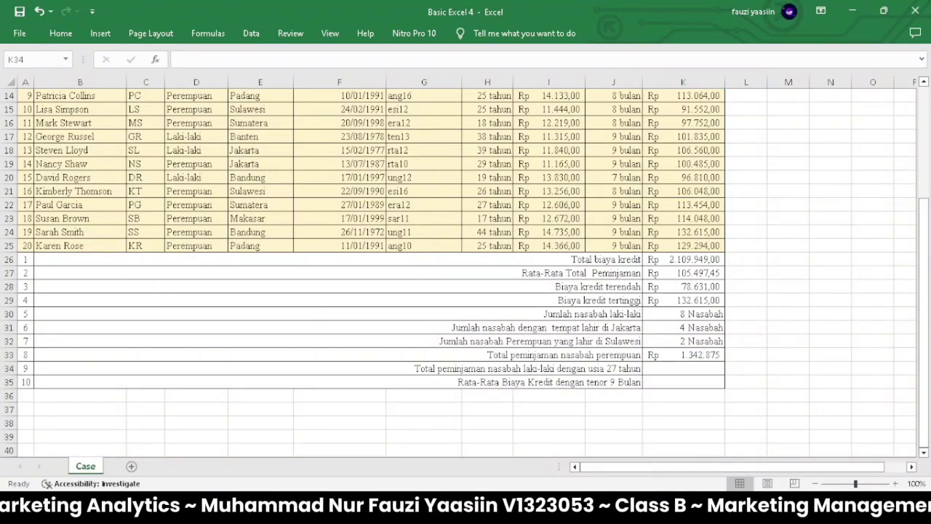
Step: Start a SUMIFS formula in K34 with the Total Peminjaman range K6:K25 as the sum range
left_click(684, 368)
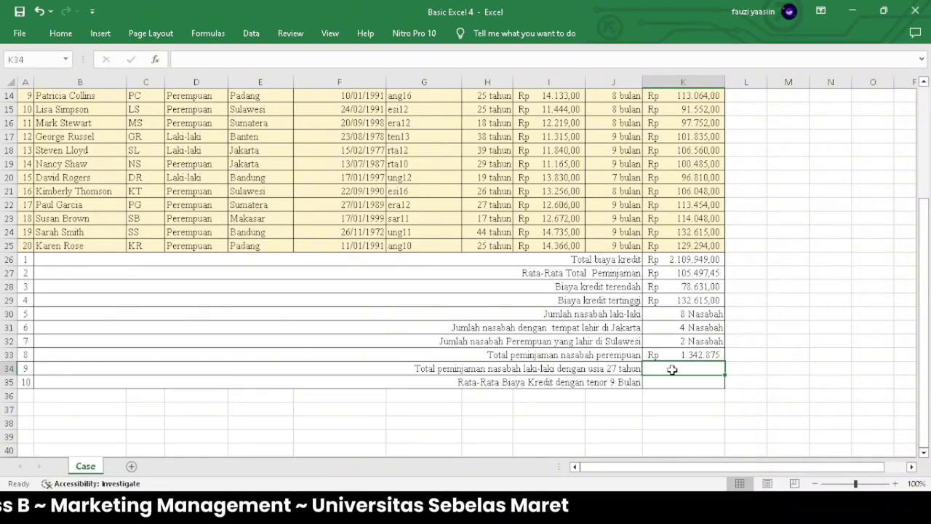
type("+")
key("BackSpace")
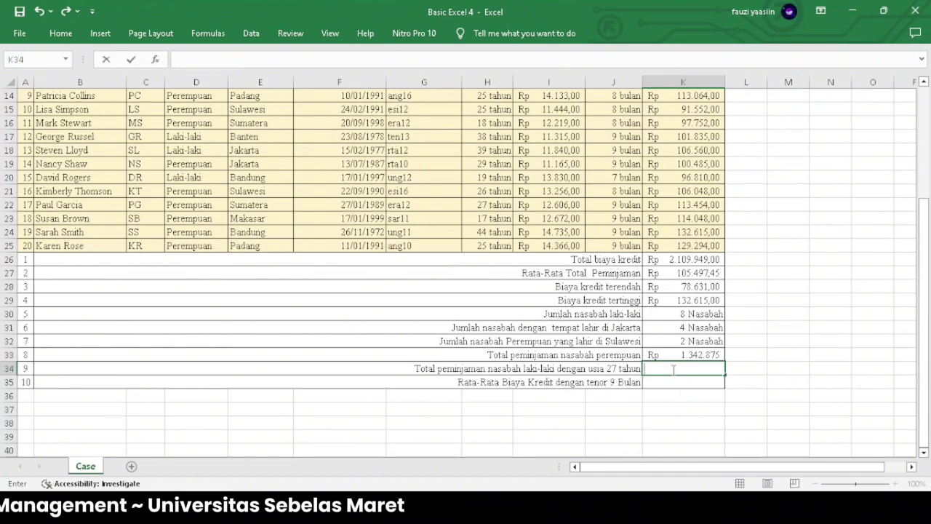
type("=")
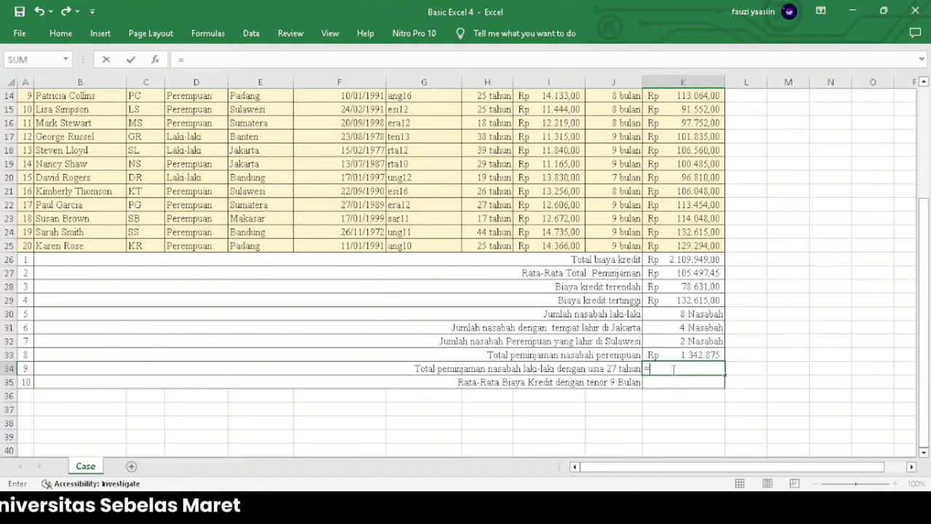
type("SUMIFS(")
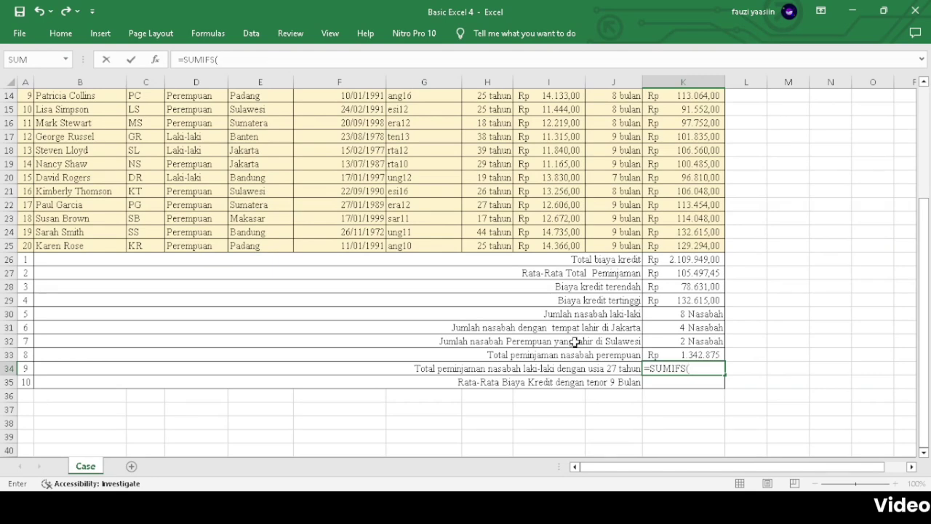
scroll(672, 196, "up", 4)
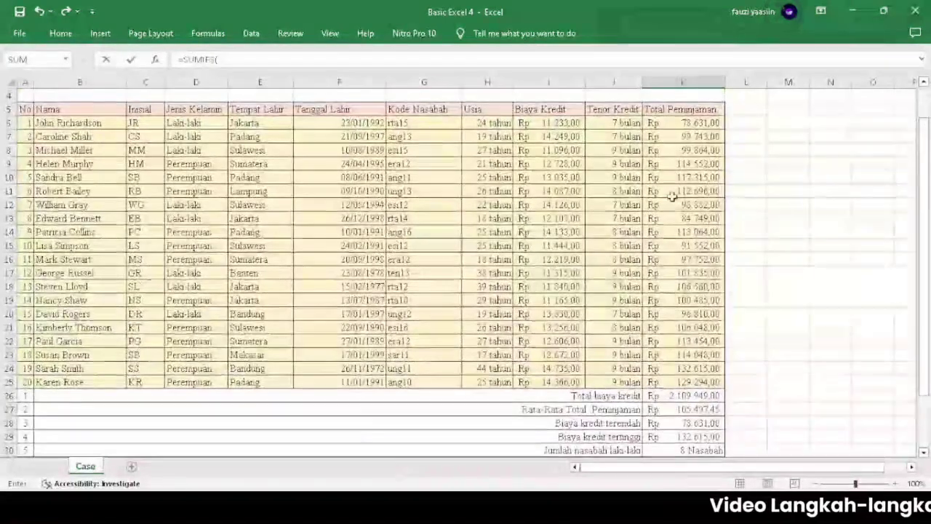
left_click(704, 123)
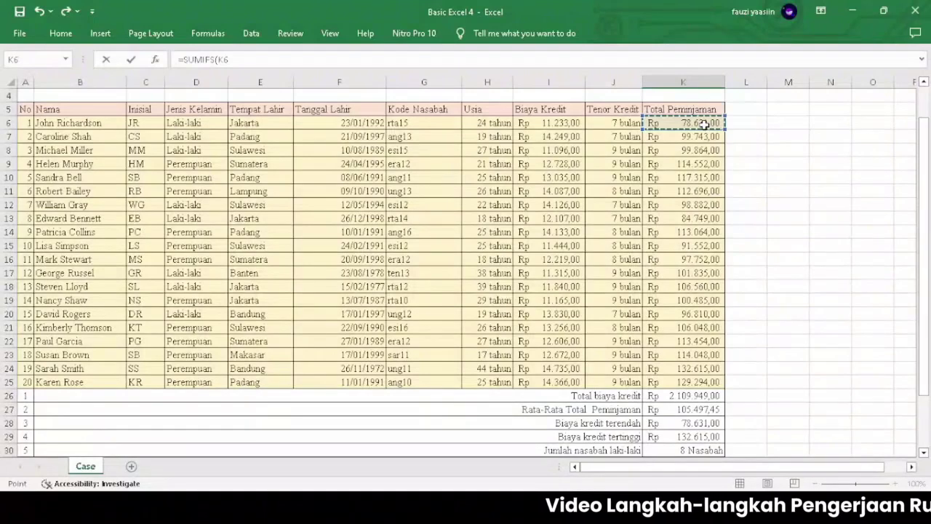
key("shift+Down")
key("shift+Down")
key("shift+Down")
key("shift+Down")
key("shift+Down")
key("shift+Down")
key("shift+Down")
key("shift+Down")
key("shift+Down")
key("shift+Down")
key("shift+Down")
key("shift+Down")
key("shift+Down")
key("shift+Down")
key("shift+Down")
key("shift+Down")
key("shift+Down")
key("shift+Down")
key("shift+Down")
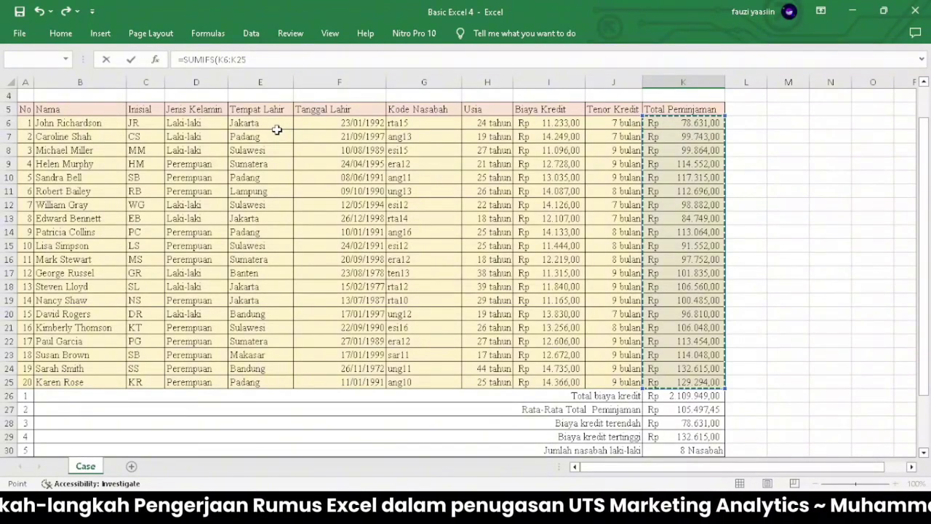
type(";")
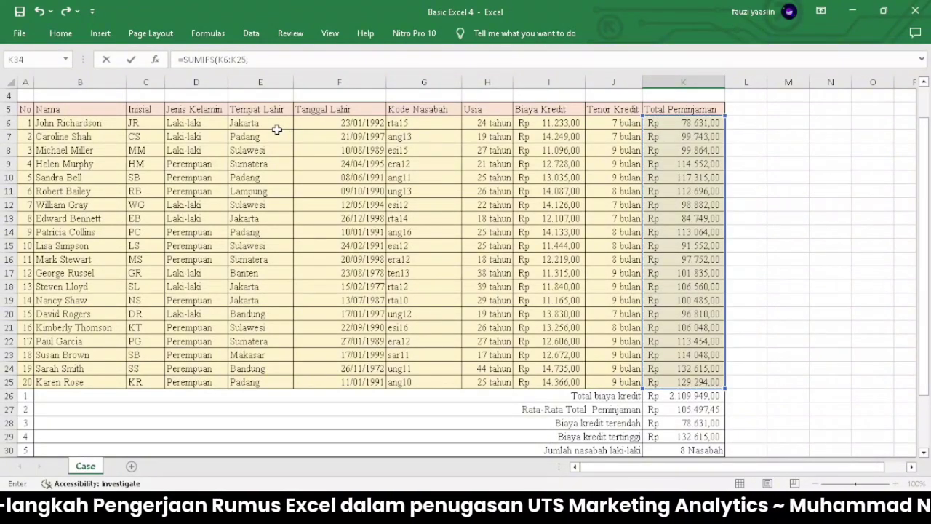
Step: Add the Jenis Kelamin range D6:D25 to the K34 SUMIFS formula with the Laki-laki cell D18 as its criterion
left_click(194, 125)
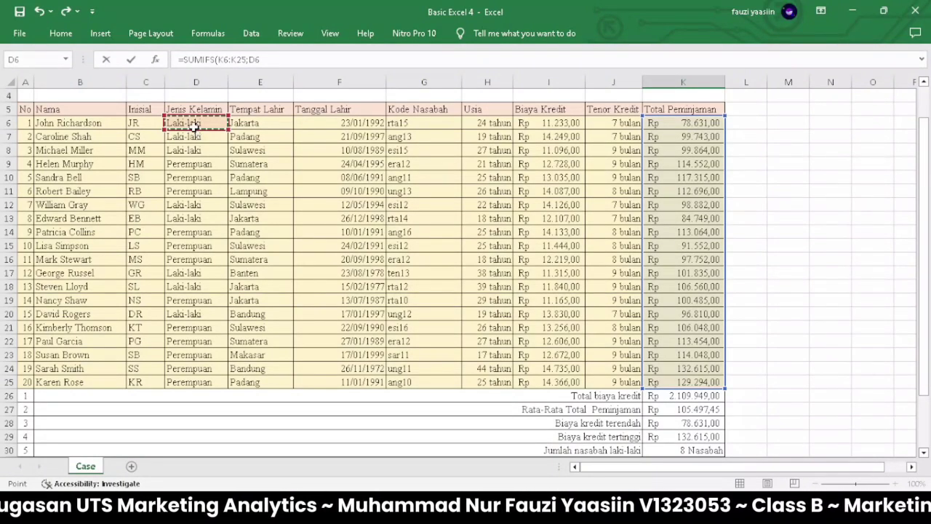
key("shift+Down")
key("shift+Down")
key("shift+Down")
key("shift+Down")
key("shift+Down")
key("shift+Down")
key("shift+Down")
key("shift+Down")
key("shift+Down")
key("shift+Down")
key("shift+Down")
key("shift+Down")
key("shift+Down")
key("shift+Down")
key("shift+Down")
key("shift+Down")
key("shift+Down")
key("shift+Down")
key("shift+Down")
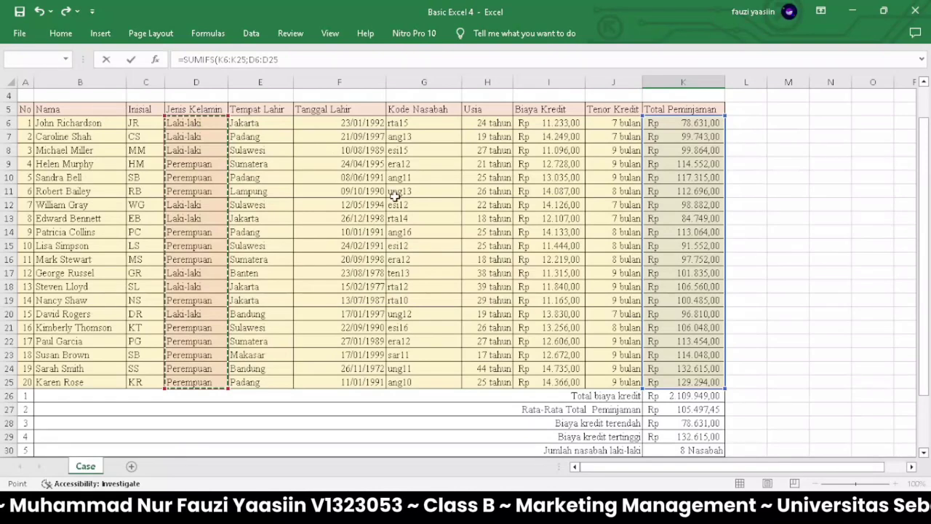
scroll(394, 195, "down", 2)
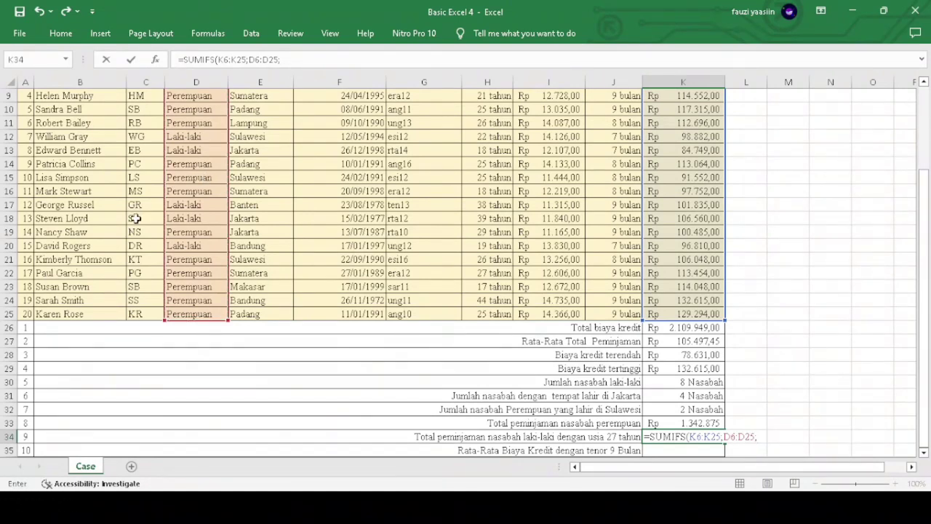
left_click(185, 218)
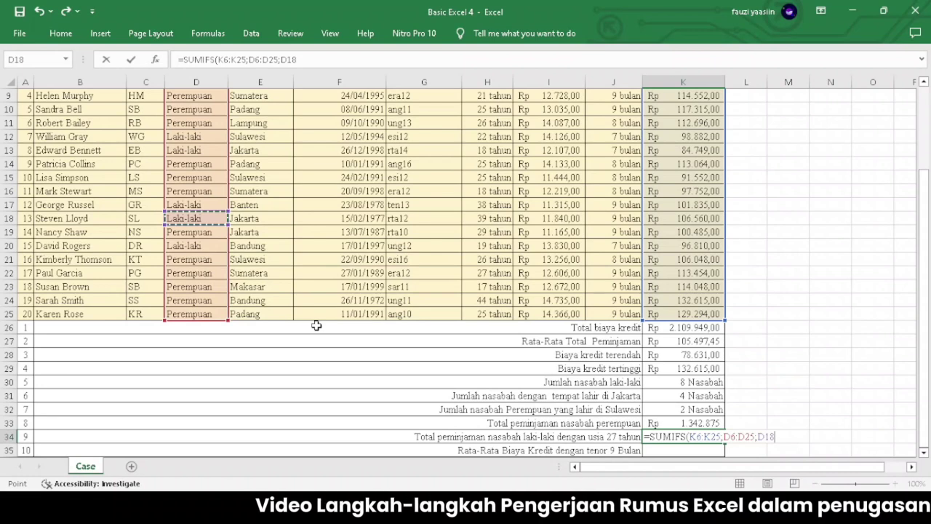
type(";")
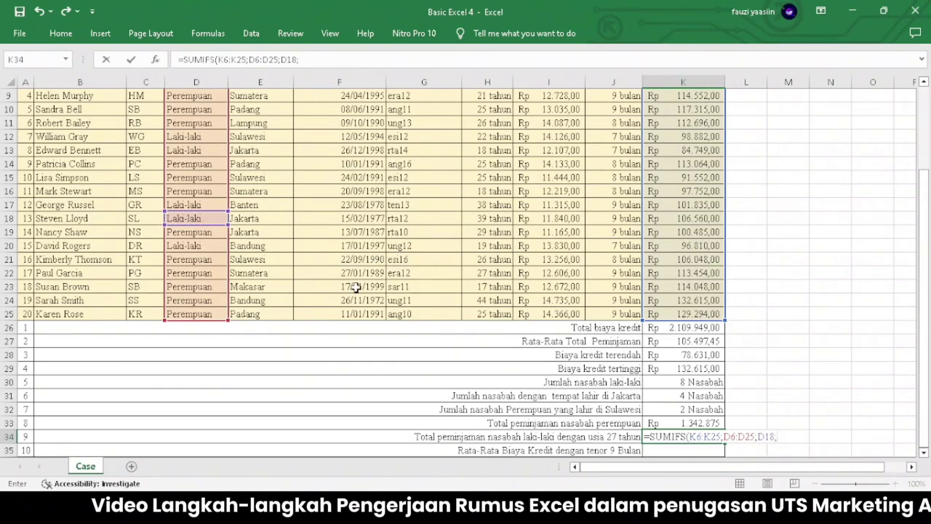
Step: Add the Usia range H6:H25 as the second criteria range of the K34 SUMIFS formula
scroll(361, 280, "up", 3)
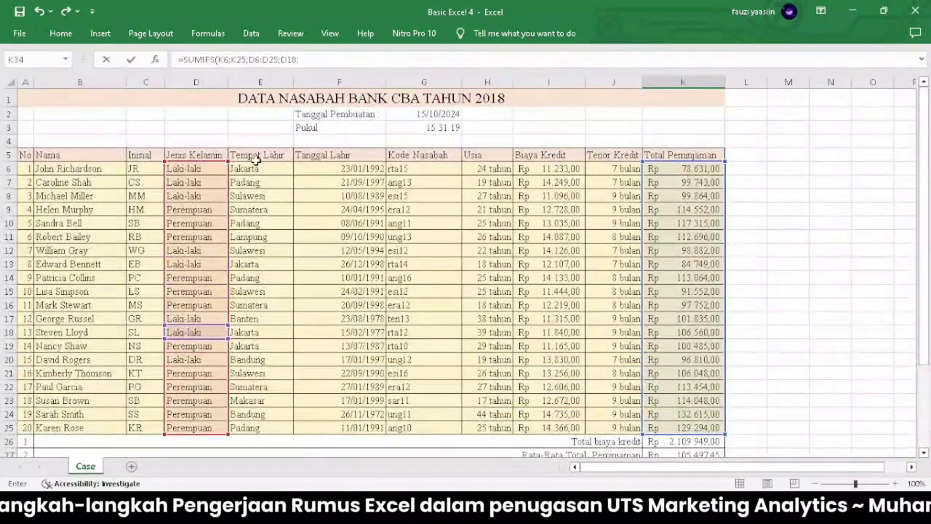
left_click(482, 168)
key("shift+Down")
key("shift+Down")
key("shift+Down")
key("shift+Down")
key("shift+Down")
key("shift+Down")
key("shift+Down")
key("shift+Down")
key("shift+Down")
key("shift+Down")
key("shift+Down")
key("shift+Down")
key("shift+Down")
key("shift+Down")
key("shift+Down")
key("shift+Down")
key("shift+Down")
key("shift+Down")
key("shift+Down")
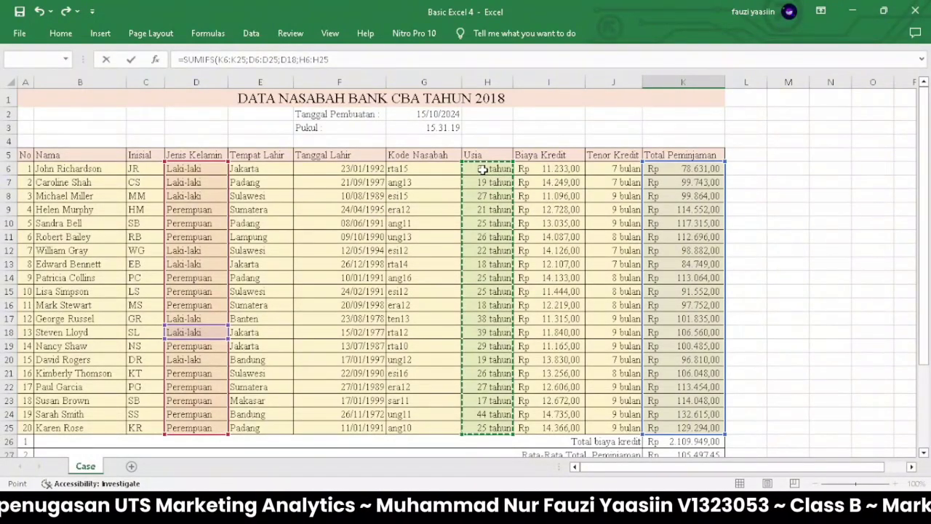
Step: Use the 27 tahun cell H22 as the Usia criterion and complete the K34 SUMIFS formula
scroll(477, 232, "down", 2)
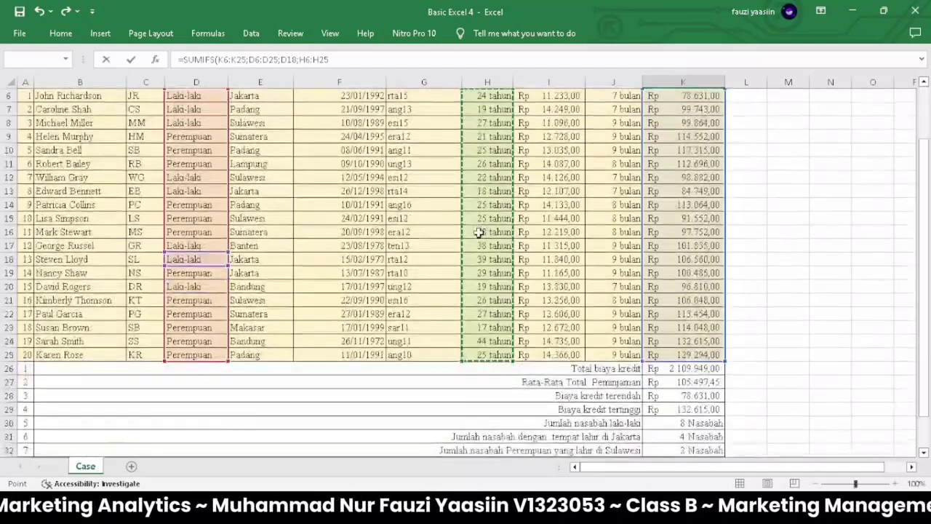
scroll(478, 232, "down", 3)
type(";")
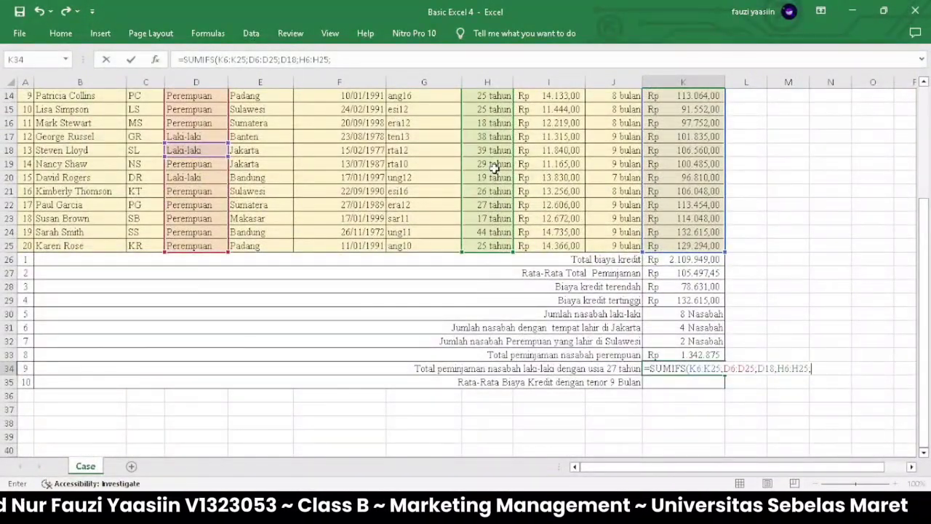
left_click(493, 204)
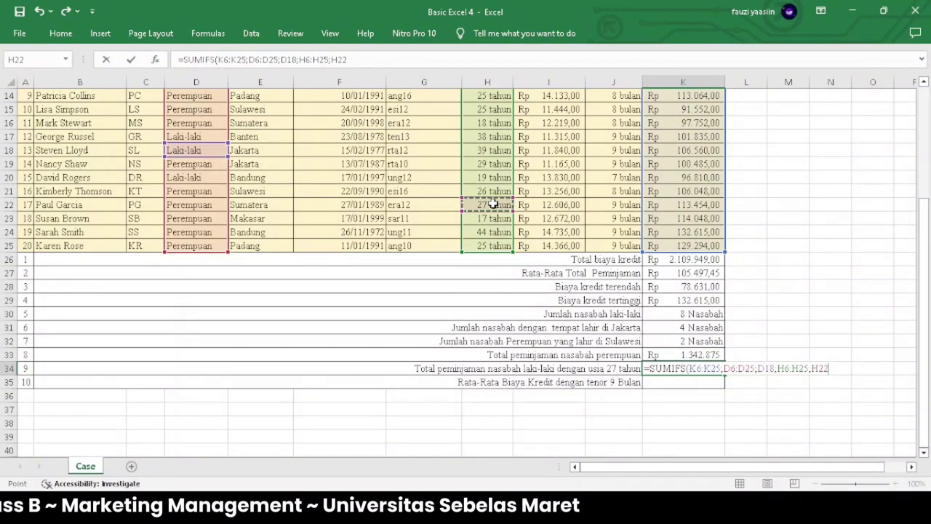
key("Return")
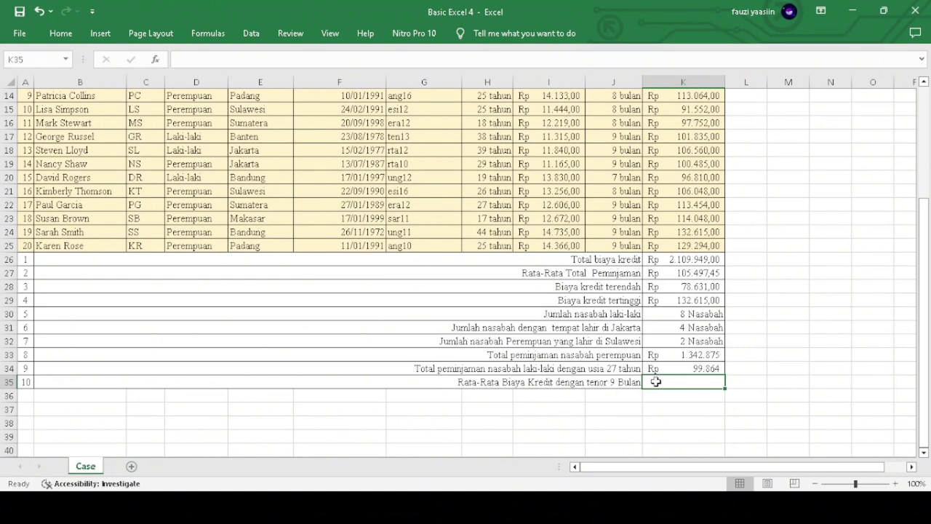
Step: Start an AVERAGEIF formula in K35 for the average credit cost with a 9-month tenor
type("=")
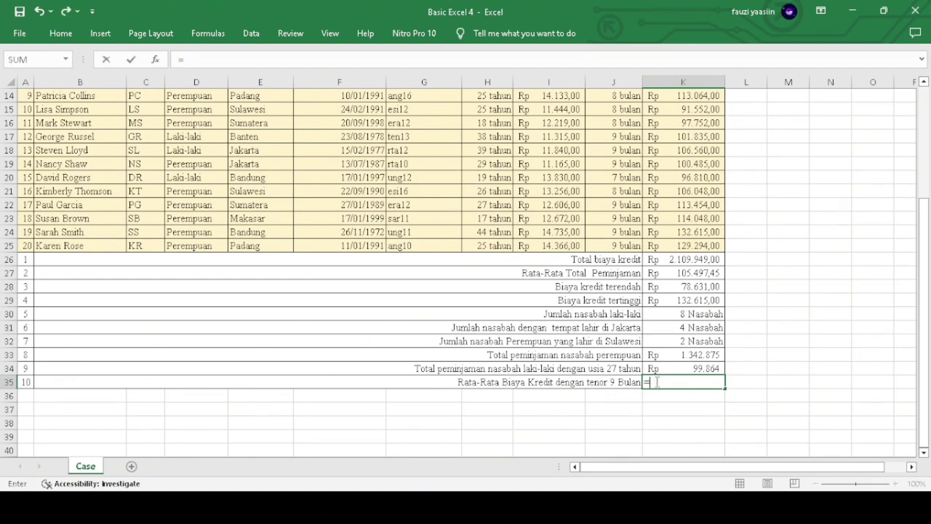
type("Aver")
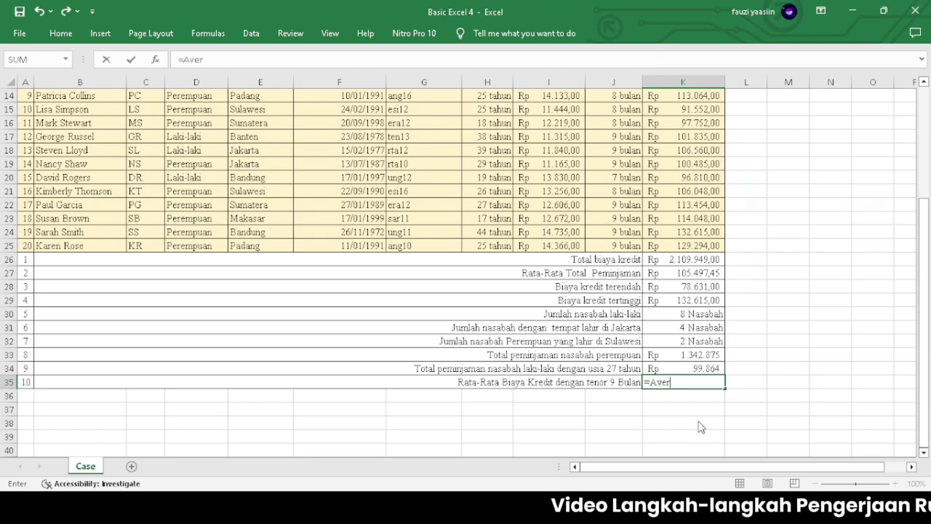
type("agei")
key("Tab")
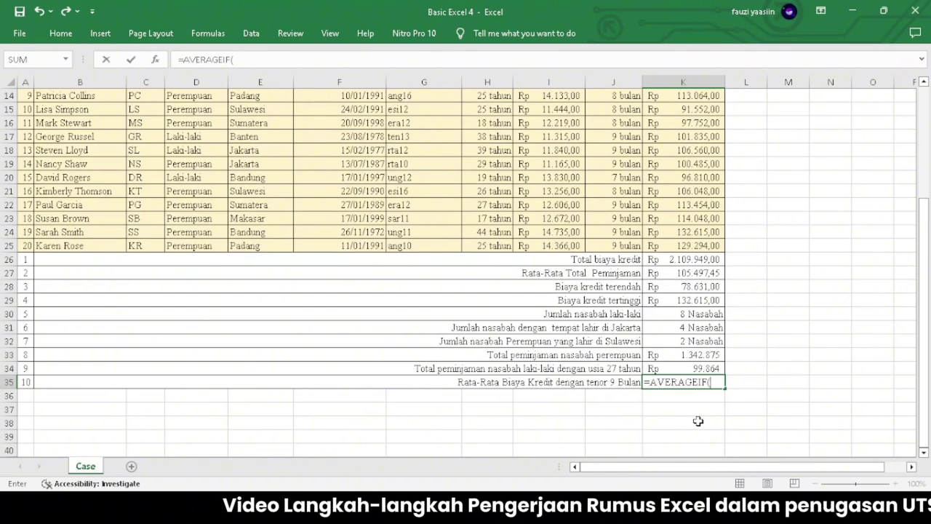
scroll(541, 308, "up", 1)
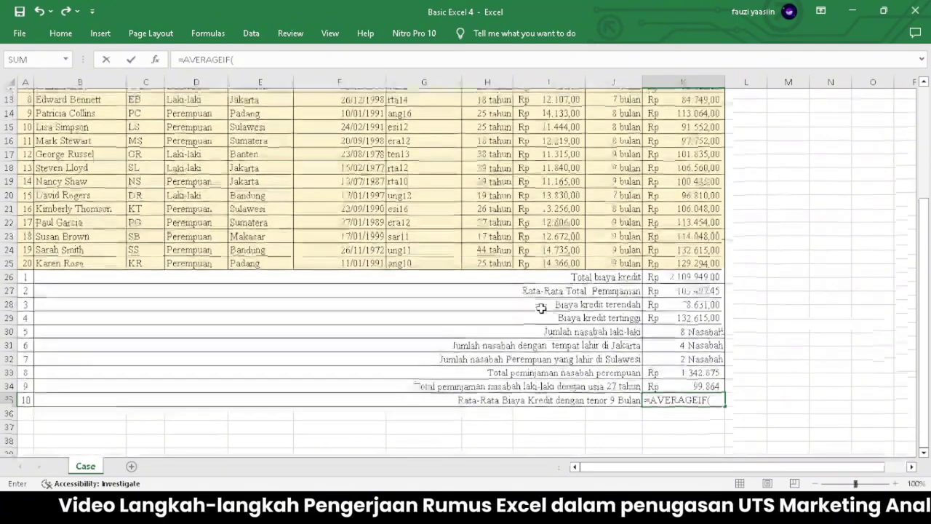
scroll(541, 308, "up", 3)
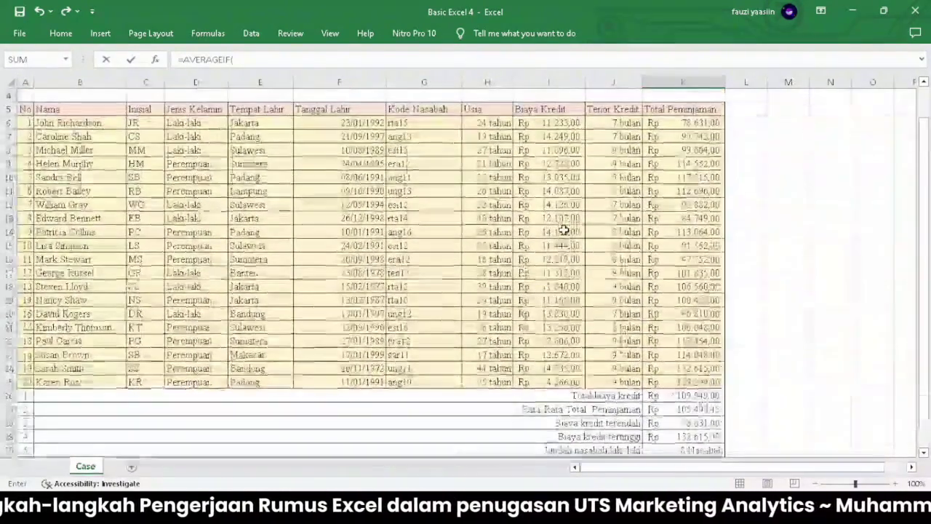
left_click(617, 124)
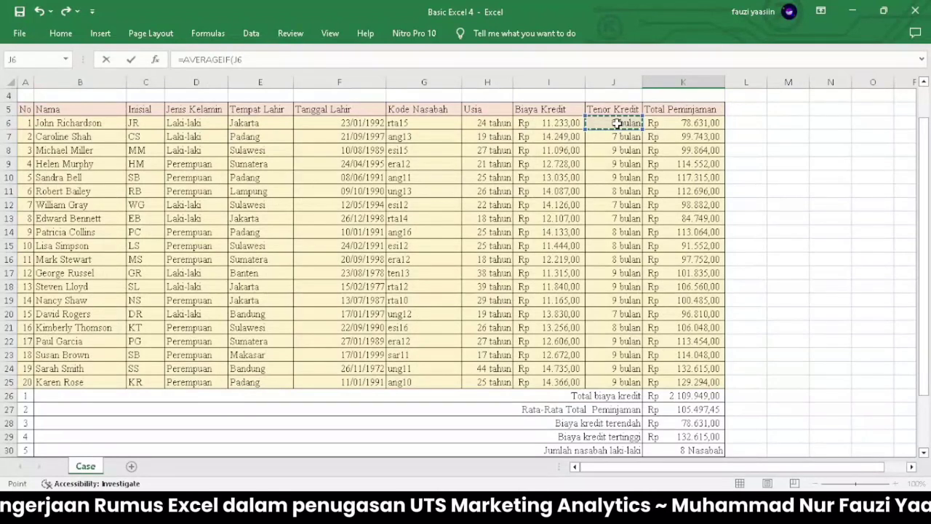
key("shift+Down")
key("shift+Down")
key("shift+Down")
key("shift+Down")
key("shift+Down")
key("shift+Down")
key("shift+Down")
key("shift+Down")
key("shift+Down")
key("shift+Down")
key("shift+Down")
key("shift+Down")
key("shift+Down")
key("shift+Down")
key("shift+Down")
key("shift+Down")
key("shift+Down")
key("shift+Down")
key("shift+Down")
key("shift+Down")
key("shift+Left")
key("shift+Left")
key("shift+Left")
key("shift+Left")
key("shift+Left")
key("shift+Left")
key("shift+Left")
key("shift+Left")
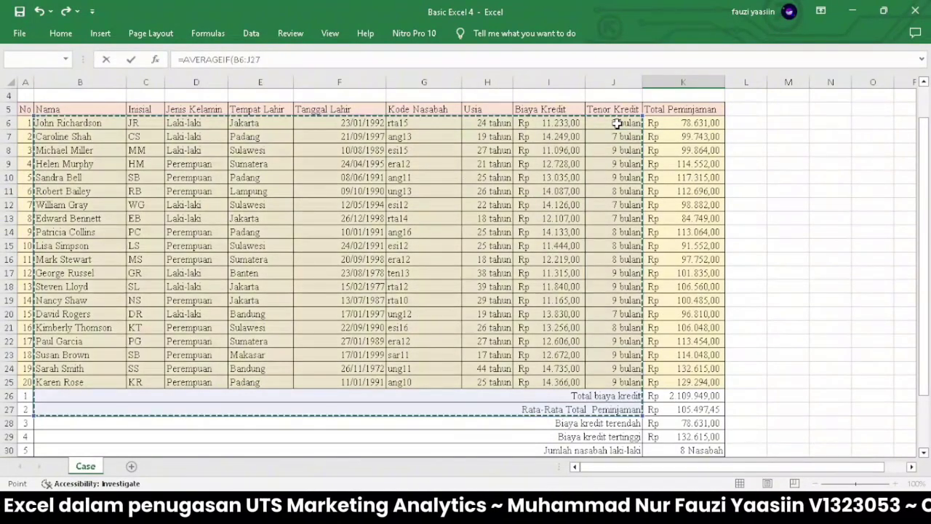
key("shift+Up")
left_click(696, 137)
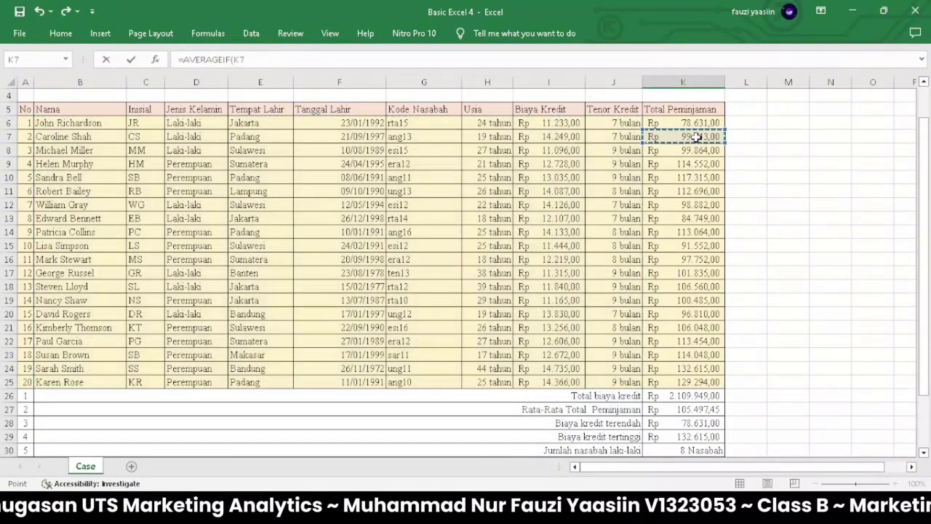
left_click(620, 122)
mouse_move(621, 121)
left_mouse_down()
mouse_move(616, 285)
mouse_move(620, 122)
left_mouse_up()
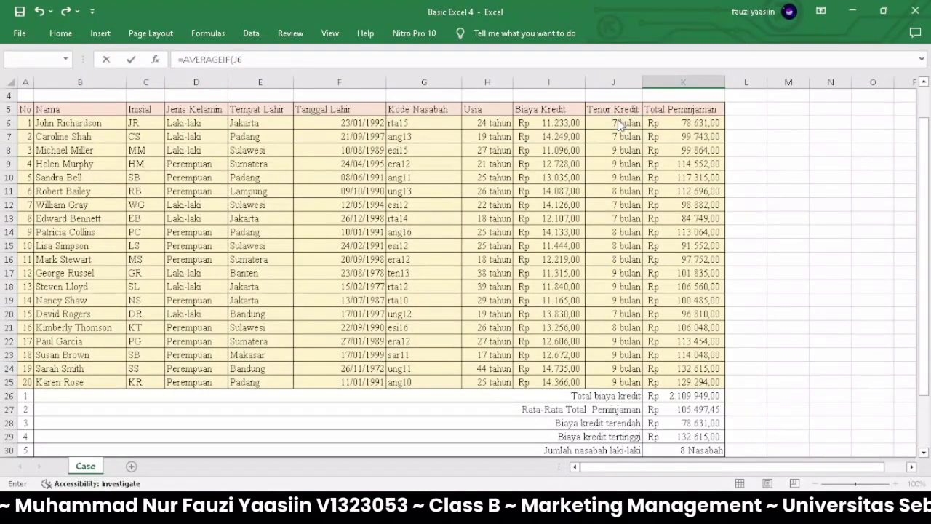
key("F2")
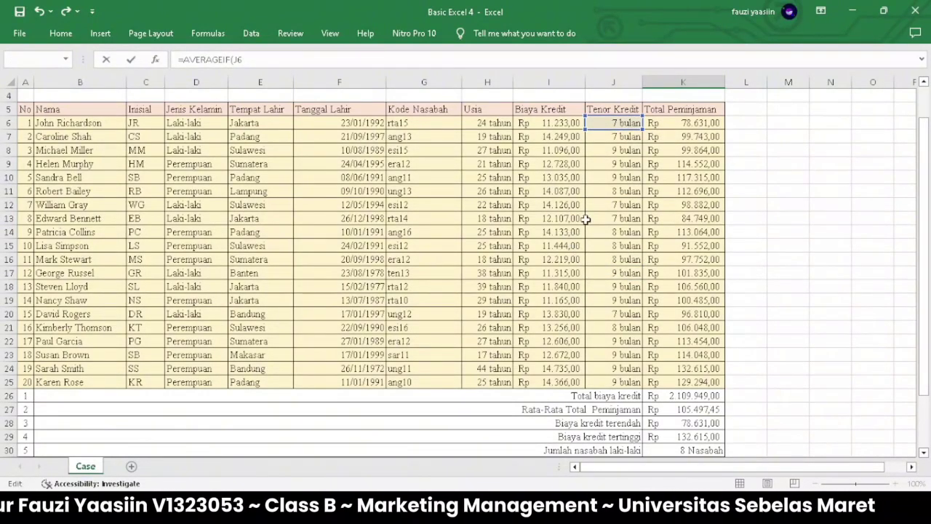
left_click(665, 304)
scroll(658, 299, "down", 2)
scroll(651, 293, "up", 2)
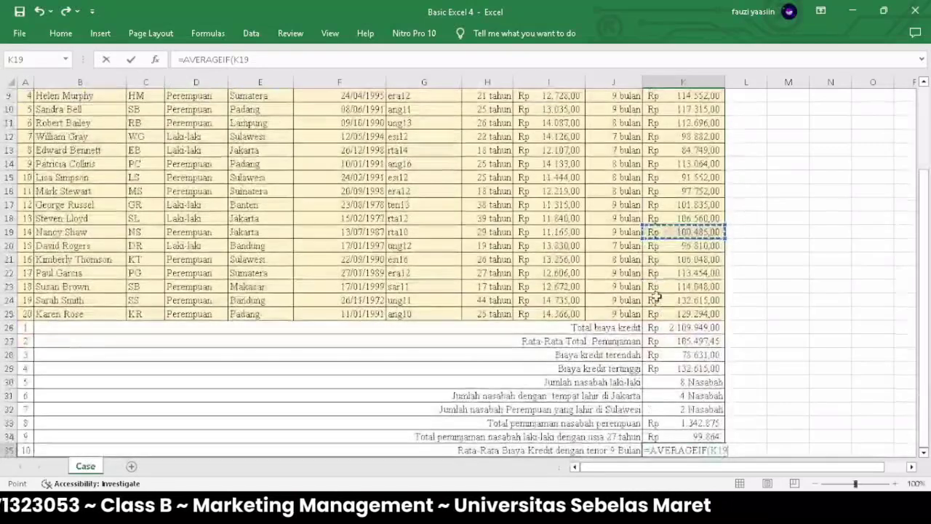
scroll(649, 291, "up", 1)
left_click(609, 138)
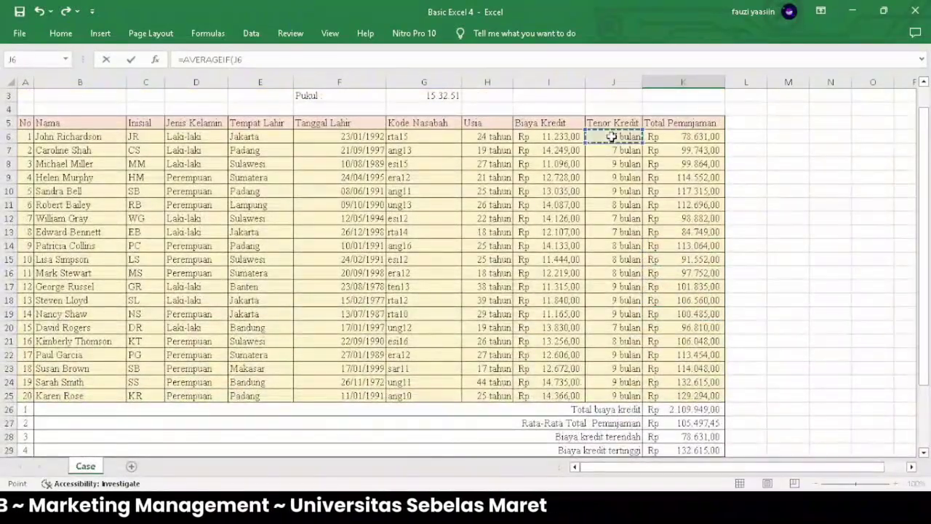
key("shift+Down")
key("shift+Down")
key("shift+Down")
key("shift+Down")
key("shift+Down")
key("shift+Down")
key("shift+Down")
key("shift+Down")
key("shift+Down")
key("shift+Down")
key("shift+Down")
key("shift+Down")
key("shift+Down")
key("shift+Down")
key("shift+Down")
key("shift+Down")
key("shift+Down")
key("shift+Down")
key("shift+Down")
key("shift+Left")
key("shift+Left")
key("shift+Left")
key("shift+Left")
key("shift+Left")
key("shift+Left")
key("shift+Left")
key("shift+Left")
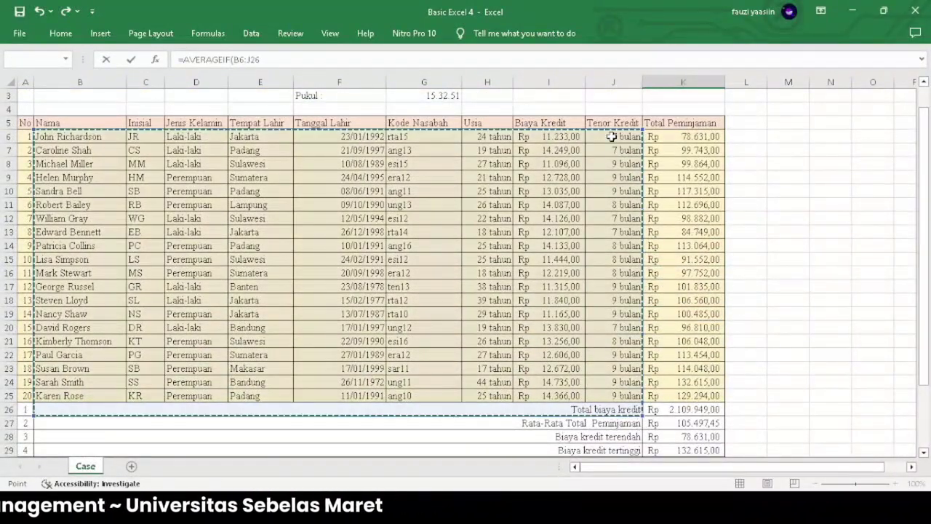
Step: Select the Tenor Kredit range J6:J25 as the criteria range of the K35 AVERAGEIF formula
left_click(610, 137)
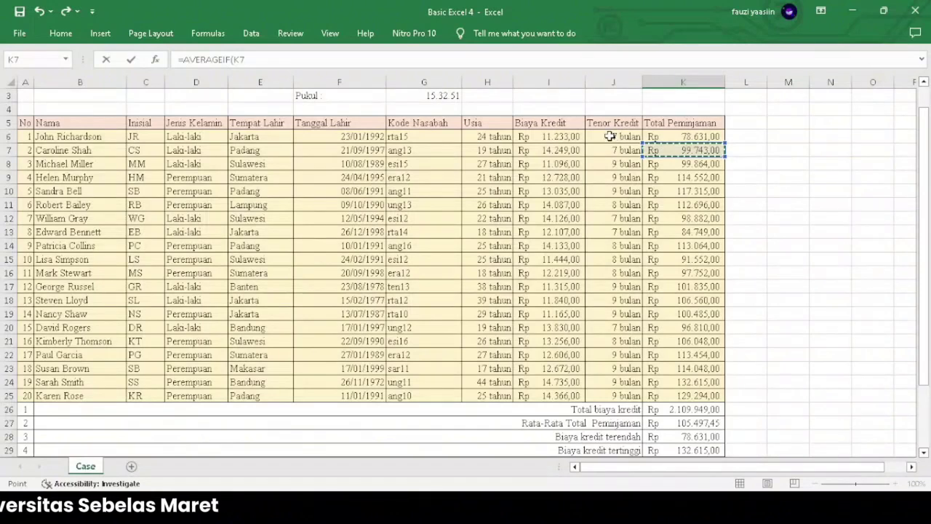
key("shift+Down")
key("shift+Down")
key("shift+Down")
key("shift+Down")
key("shift+Down")
key("shift+Down")
key("shift+Down")
key("shift+Down")
key("shift+Down")
key("shift+Down")
key("shift+Down")
key("shift+Down")
key("shift+Down")
key("shift+Down")
key("shift+Down")
key("shift+Down")
key("shift+Down")
key("shift+Down")
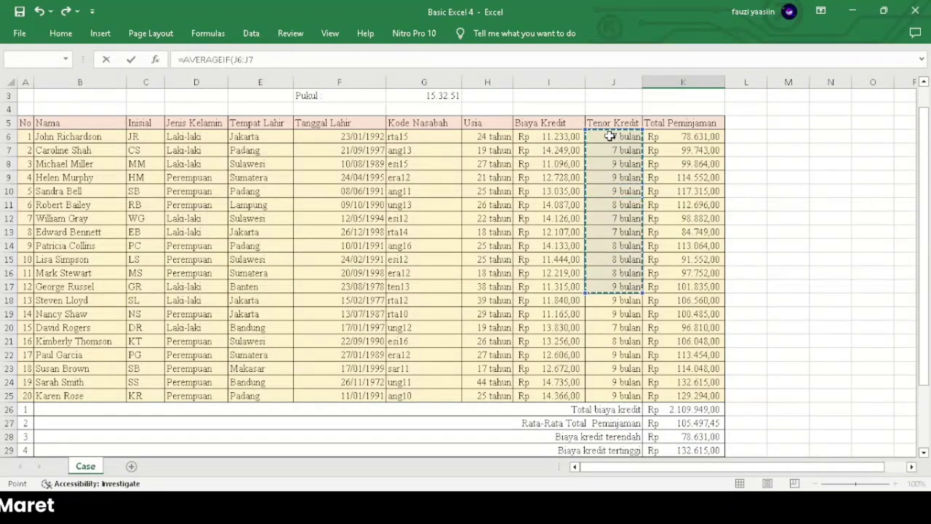
key("shift+Down")
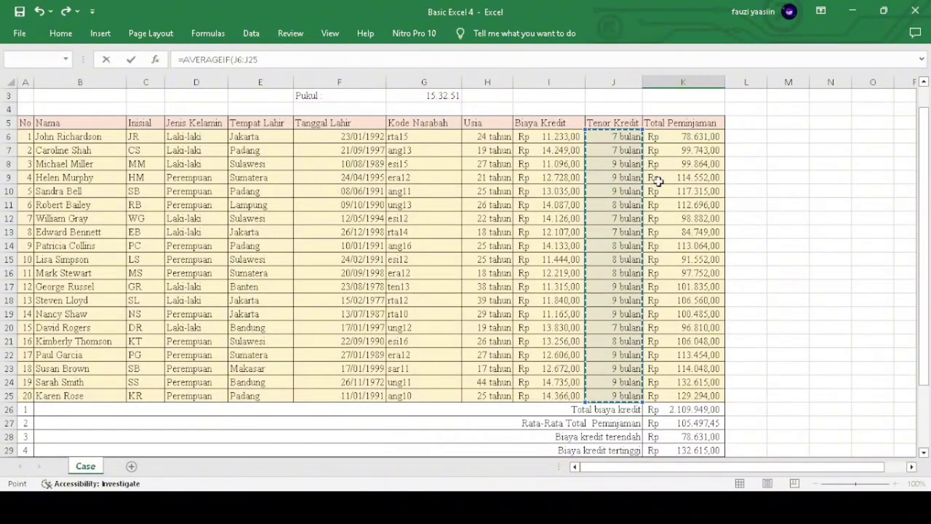
Step: Try to pick the 9 bulan cell J17 as the criterion of the K35 AVERAGEIF formula
scroll(657, 181, "down", 1)
scroll(656, 181, "down", 2)
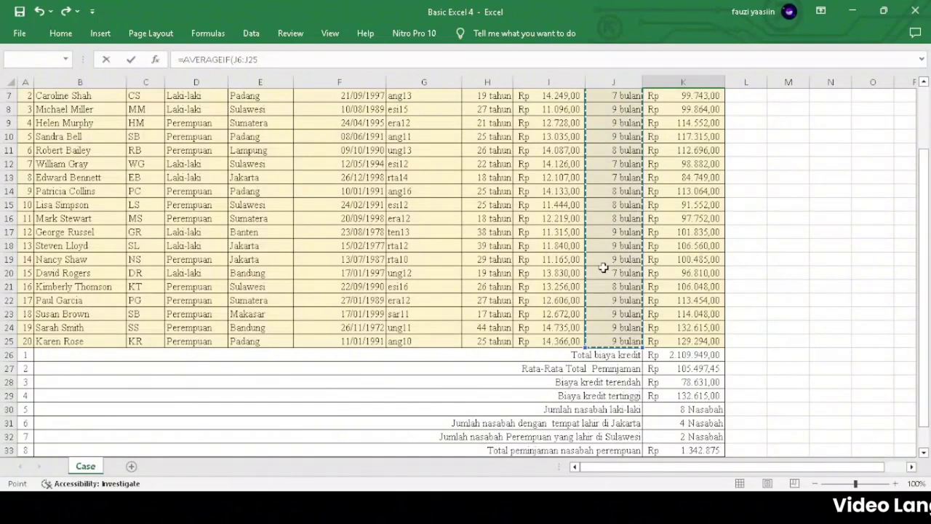
scroll(602, 268, "down", 2)
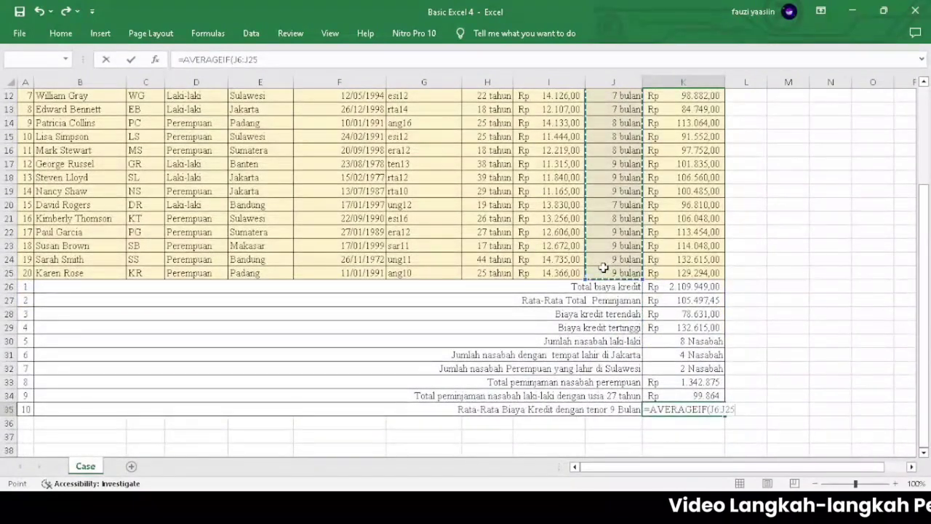
left_click(610, 162)
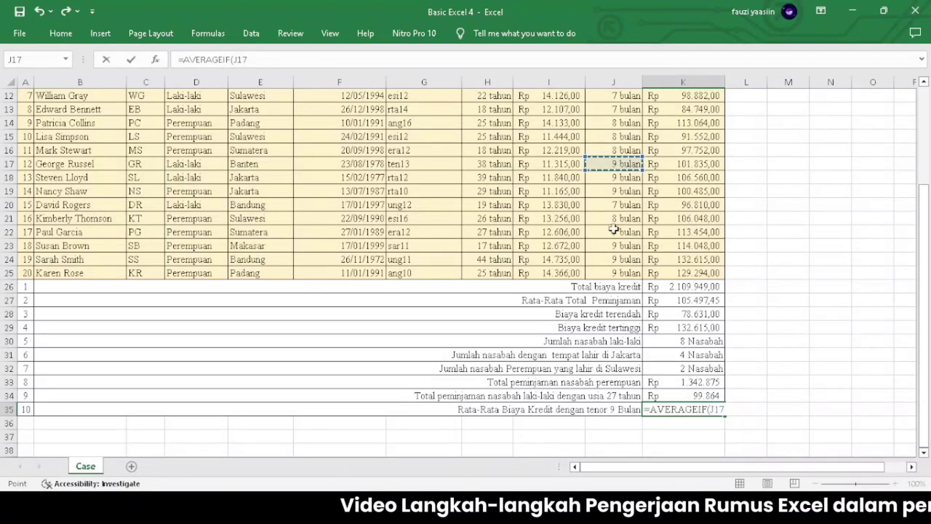
Step: Reselect the Tenor Kredit cells from J25 up to J6 as the K35 AVERAGEIF criteria range J6:J25
left_click(615, 272)
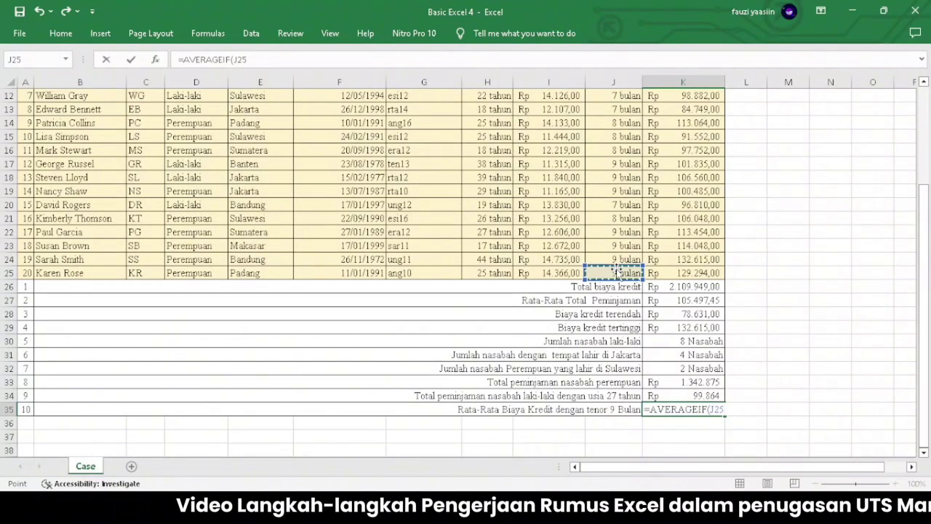
key("shift+Up")
key("shift+Up")
key("shift+Up")
key("shift+Up")
key("shift+Up")
key("shift+Up")
key("shift+Up")
key("shift+Up")
key("shift+Up")
key("shift+Up")
key("shift+Up")
key("shift+Up")
key("shift+Up")
key("shift+Up")
key("shift+Up")
key("shift+Up")
key("shift+Up")
key("shift+Up")
key("shift+Up")
key("shift+Up")
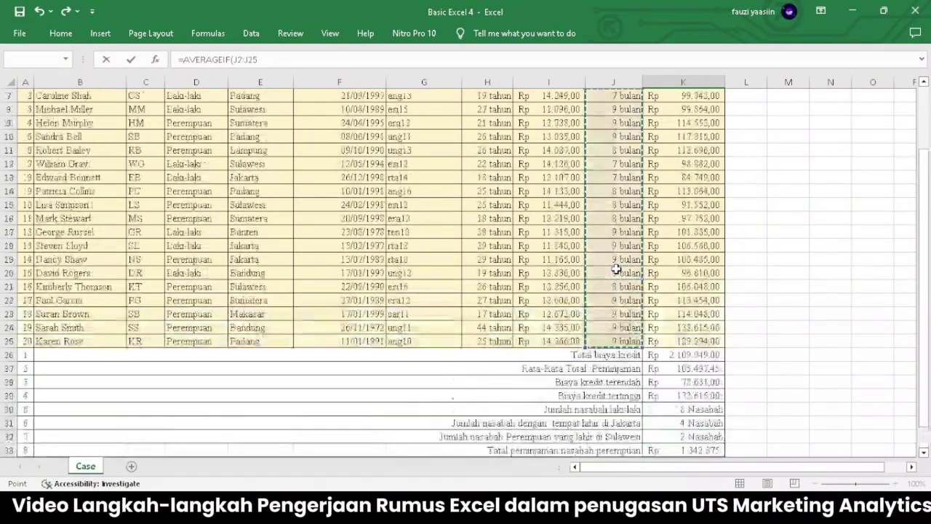
key("shift+Down")
key("shift+Down")
key("shift+Down")
key("shift+Down")
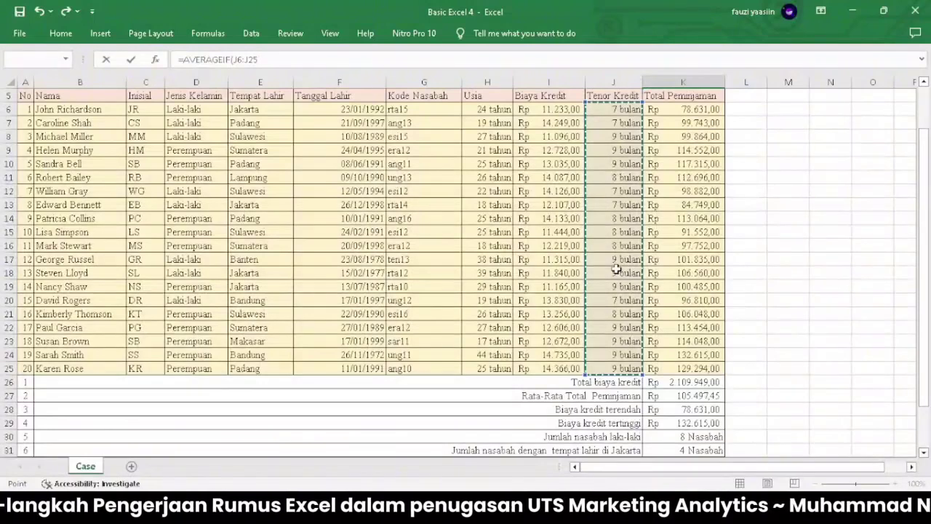
Step: Add the 9 bulan cell J17 as the criterion of the K35 AVERAGEIF formula, followed by a separator for the average range
scroll(657, 181, "down", 4)
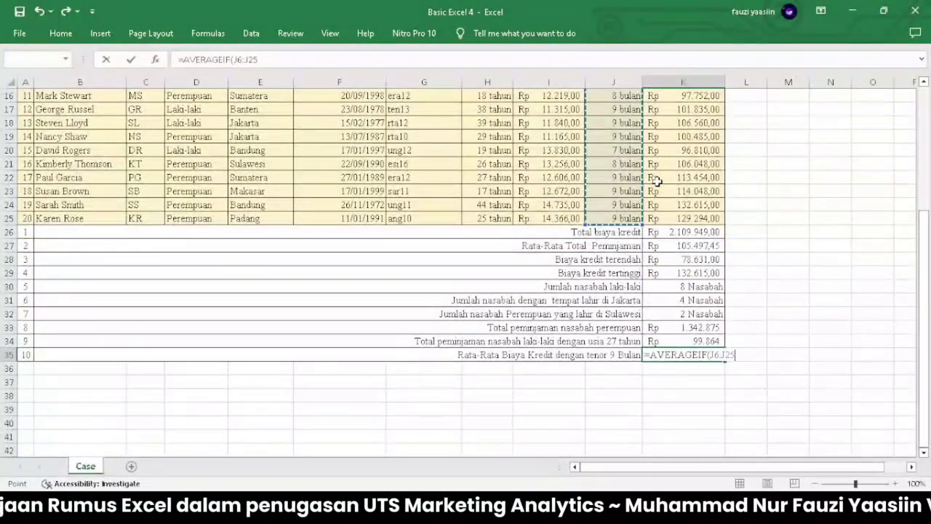
type(";")
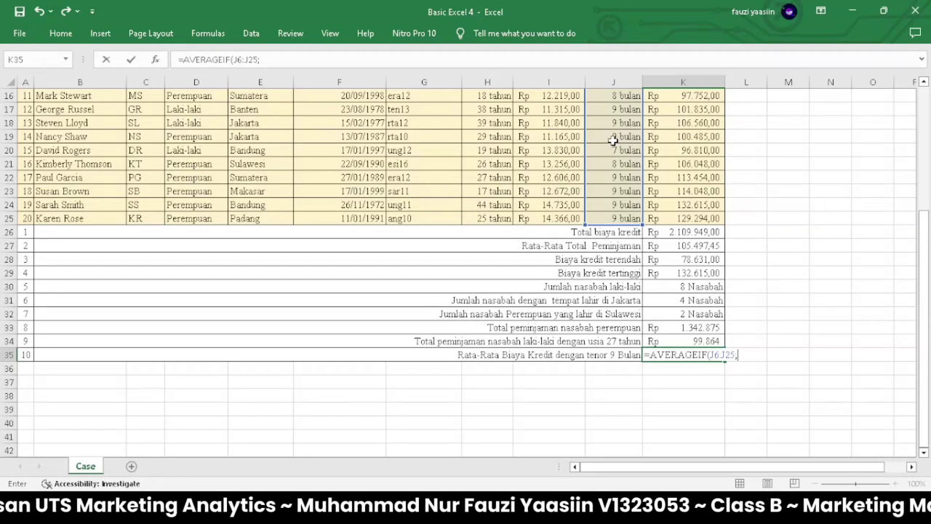
left_click(617, 108)
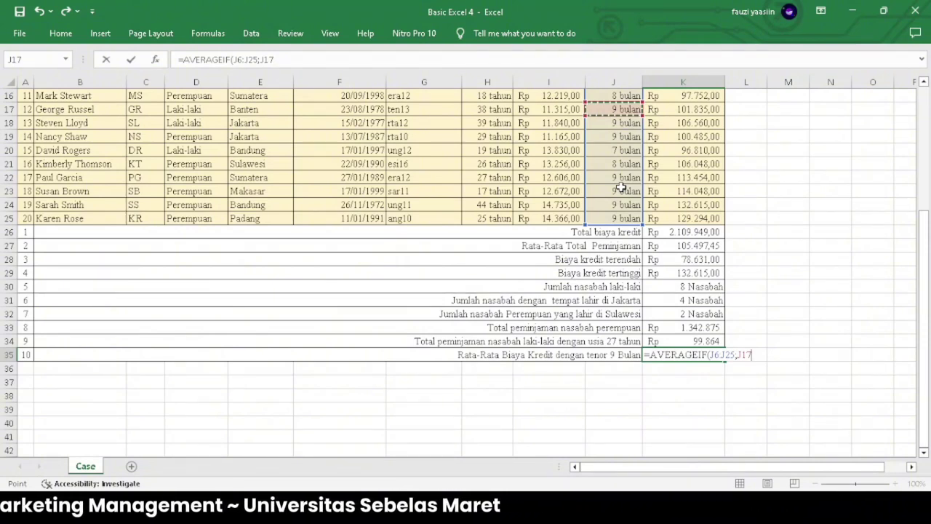
scroll(544, 210, "up", 4)
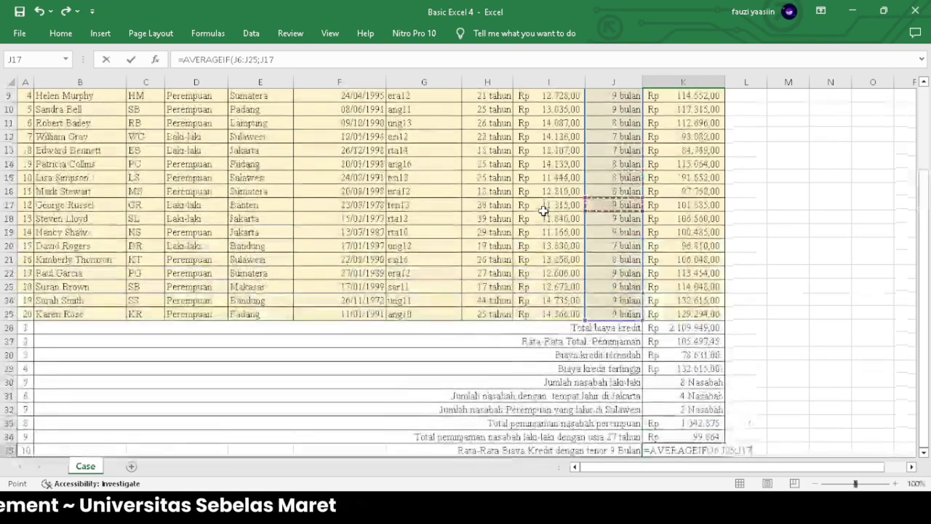
scroll(544, 210, "up", 2)
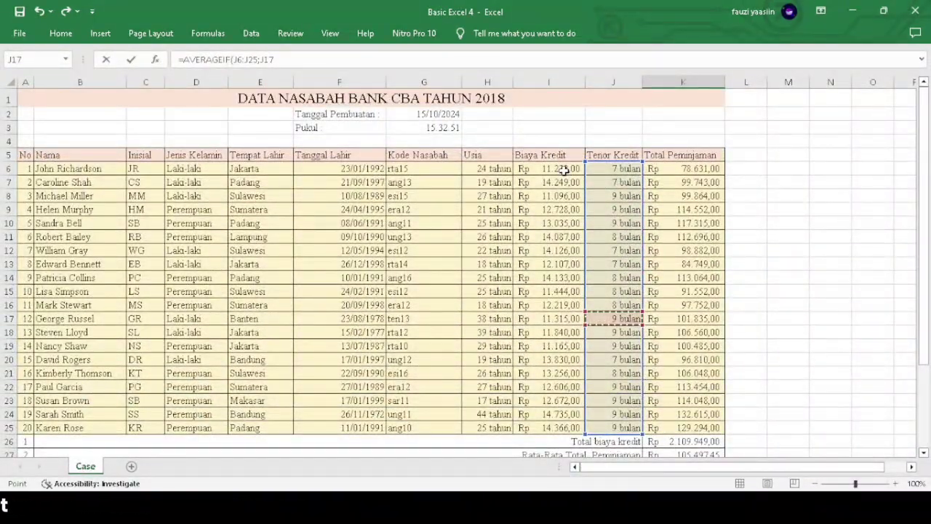
scroll(563, 169, "down", 4)
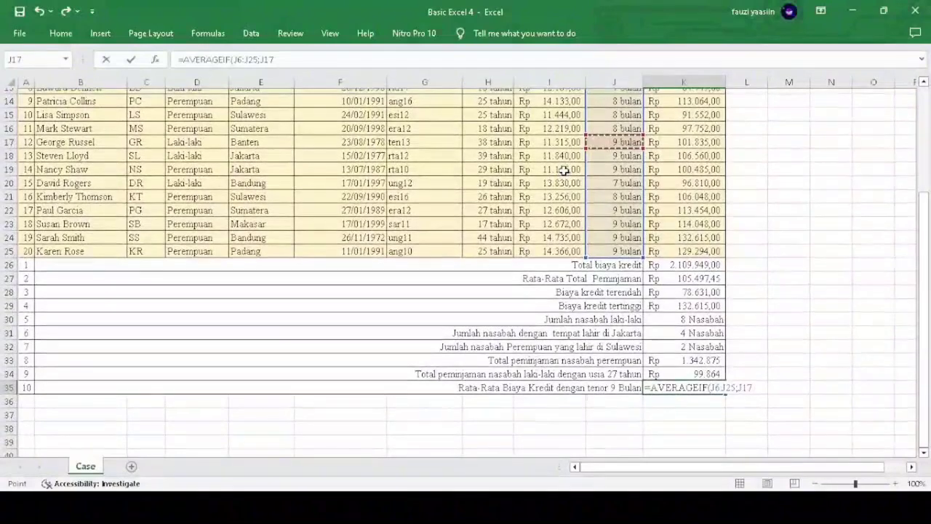
scroll(564, 169, "up", 1)
type(";")
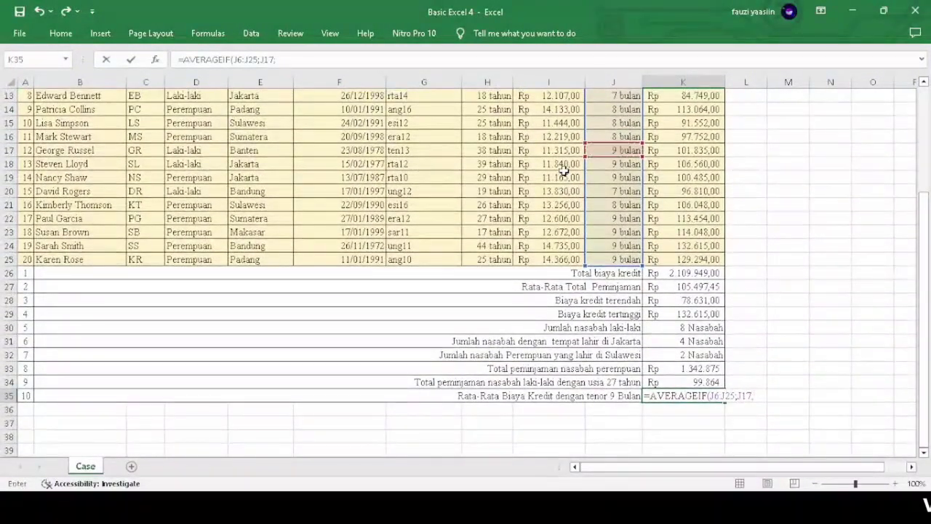
Step: Add the Biaya Kredit range I6:I25 as the average range and complete the AVERAGEIF formula in K35
scroll(558, 198, "up", 3)
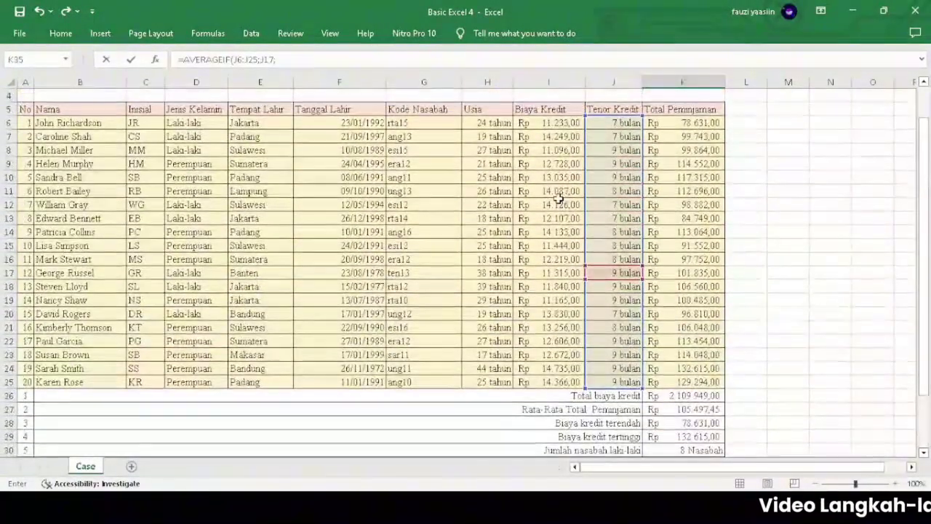
left_click(552, 125)
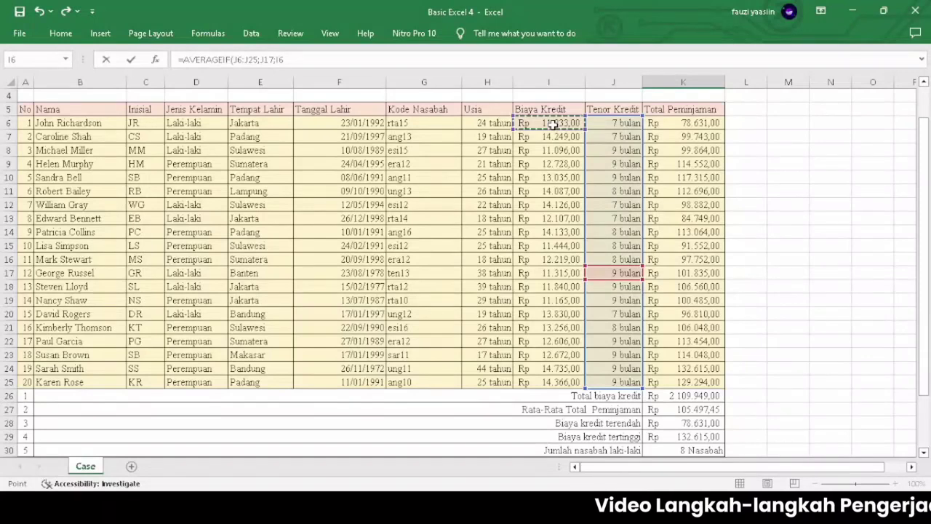
key("shift+Down")
key("shift+Down")
key("shift+Down")
key("shift+Down")
key("shift+Down")
key("shift+Down")
key("shift+Down")
key("shift+Down")
key("shift+Down")
key("shift+Down")
key("shift+Down")
key("shift+Down")
key("shift+Down")
key("shift+Down")
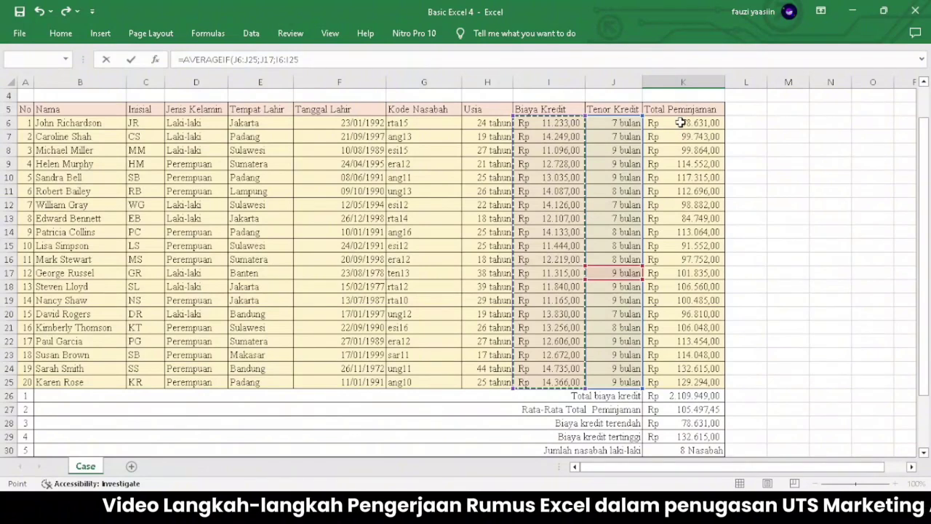
type(")")
key("Return")
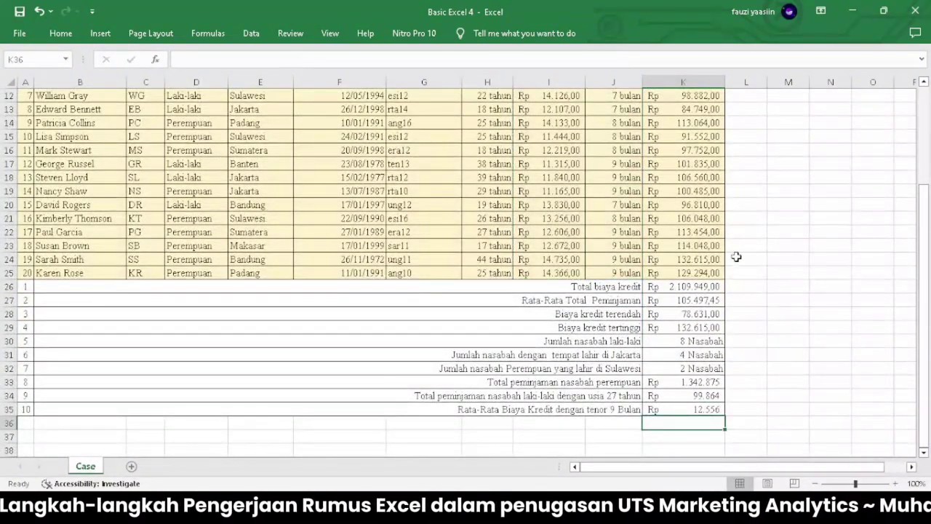
left_click(690, 288)
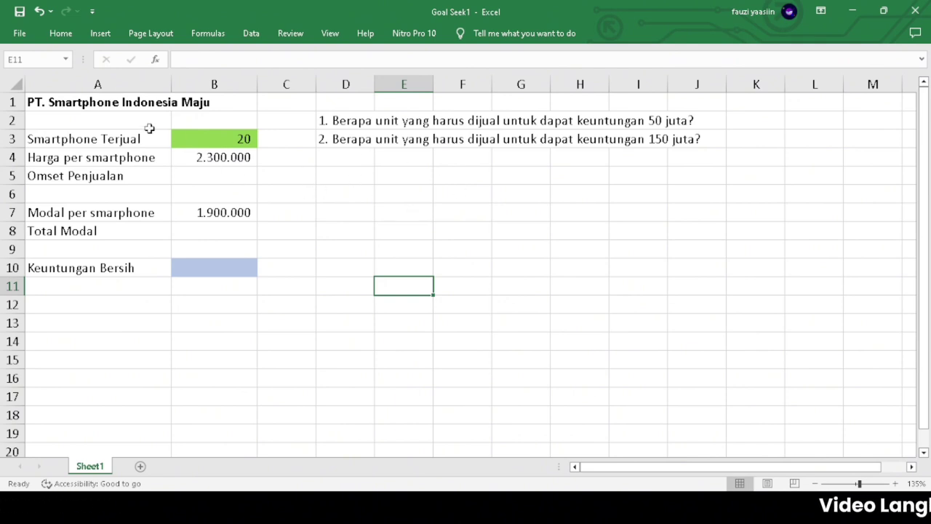
Step: In the Goal Seek1 workbook, calculate Omset Penjualan in B5 with the formula =B3*B4
left_click(209, 178)
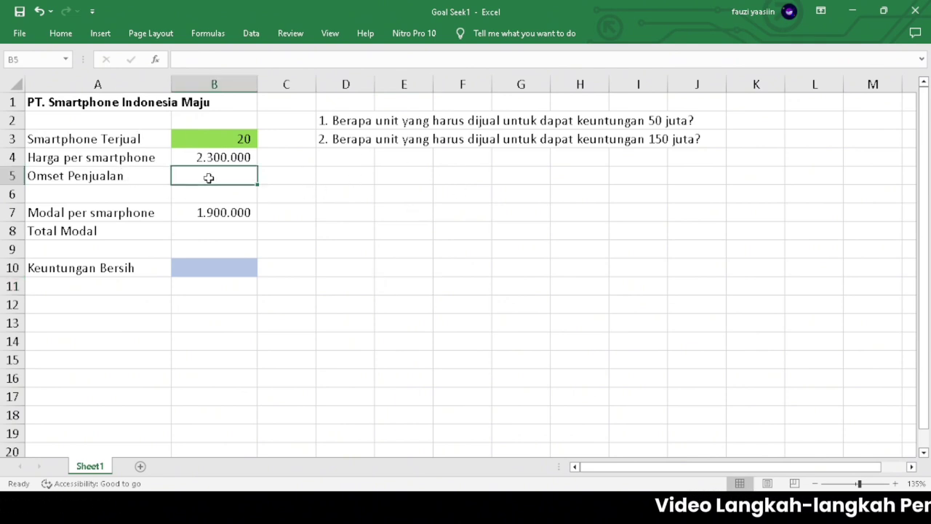
type("=")
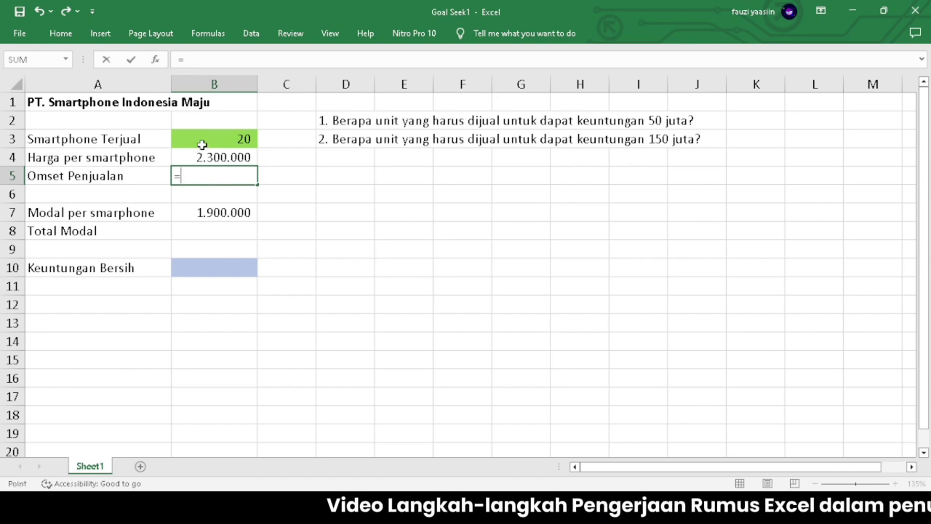
left_click(202, 144)
type("*")
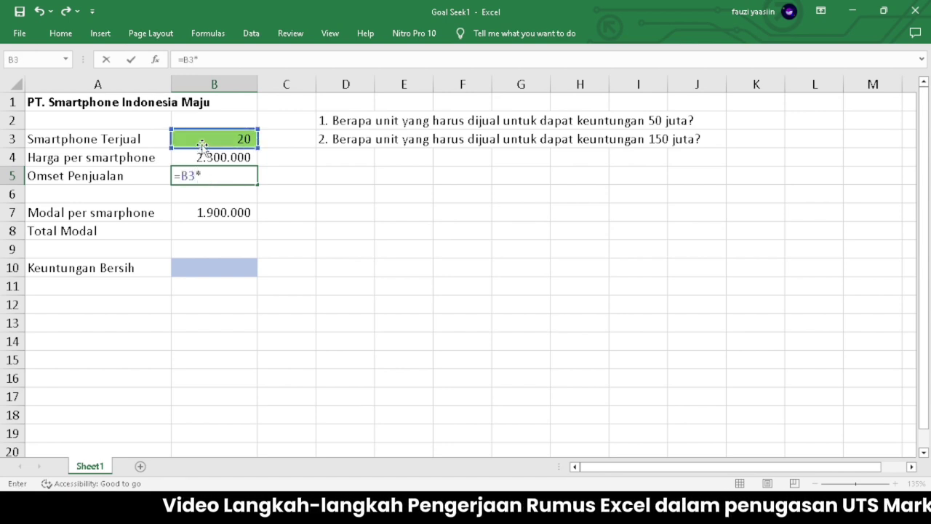
left_click(186, 160)
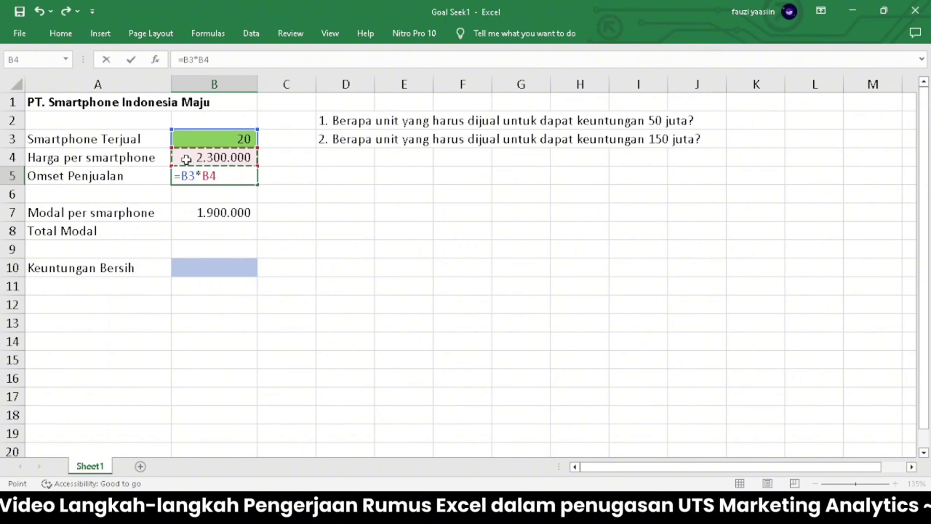
key("Return")
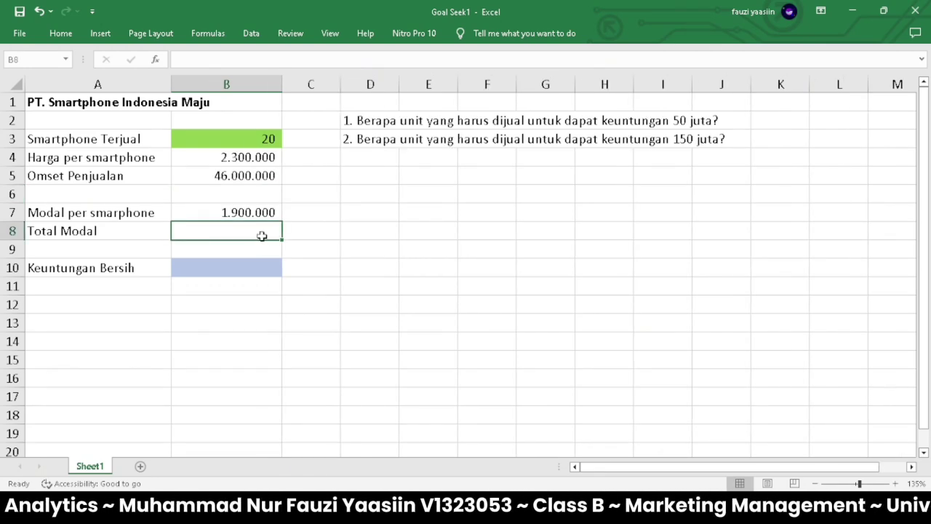
Step: Calculate Total Modal in B8 by multiplying the units sold by the cost per smartphone, =B3*B7
type("=")
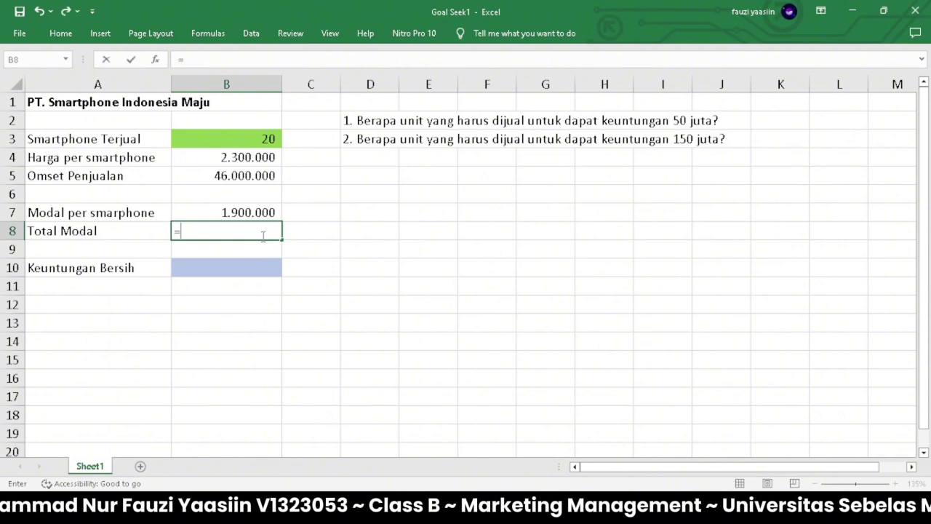
left_click(217, 138)
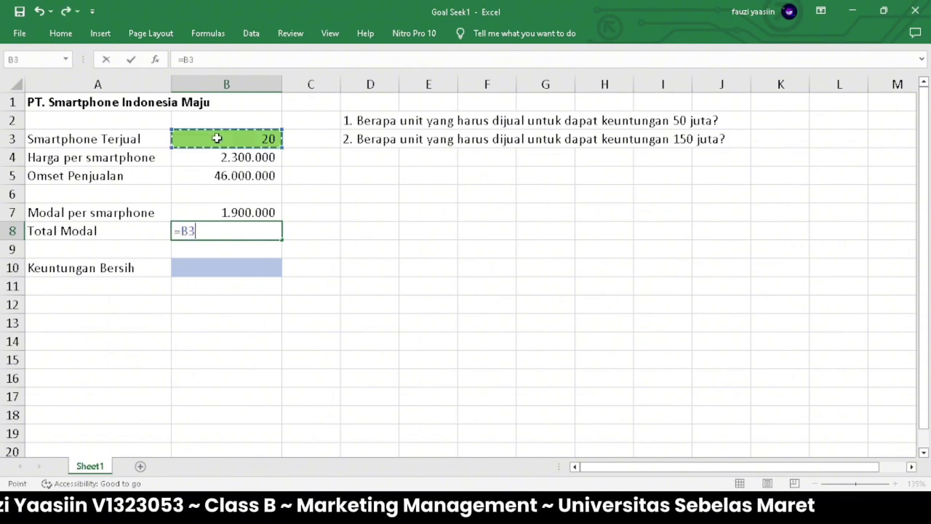
type("*")
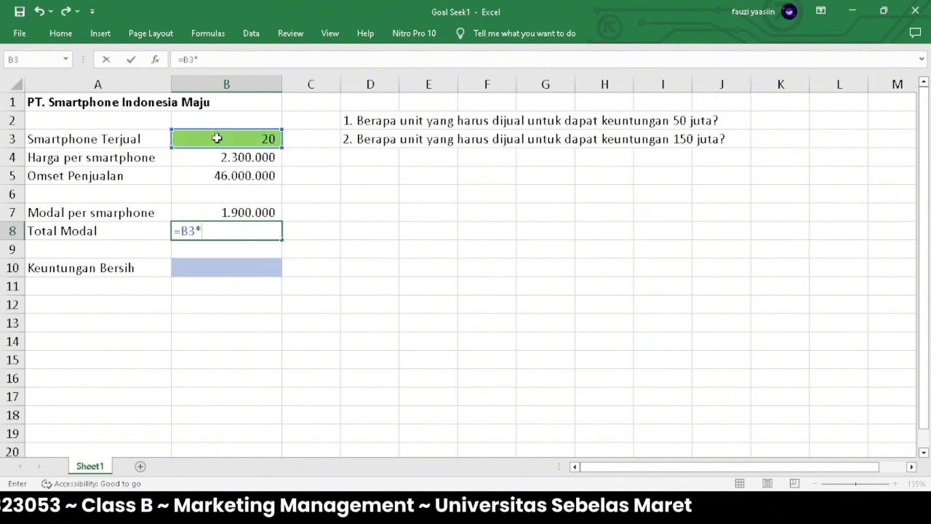
left_click(211, 212)
key("Return")
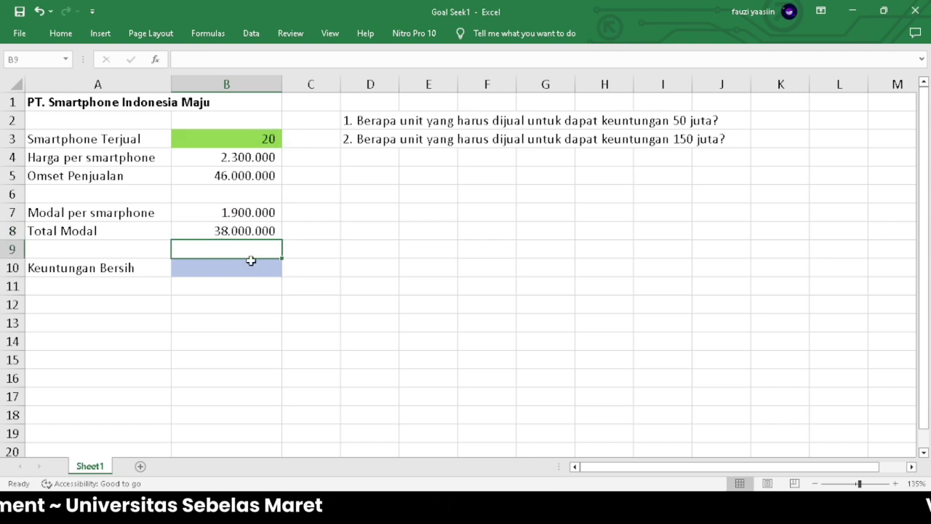
Step: Calculate Keuntungan Bersih in B10 by subtracting Total Modal from Omset Penjualan, =B5-B8
left_click(229, 264)
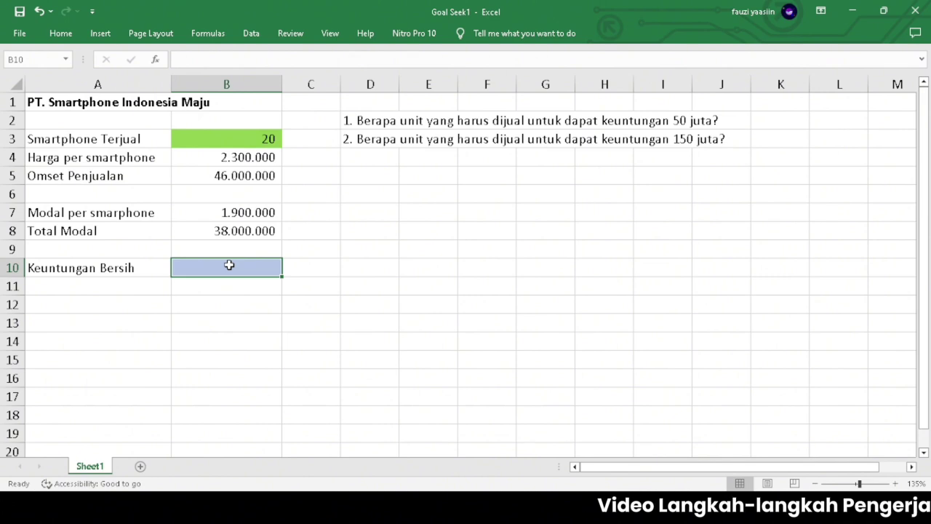
type("+")
key("BackSpace")
type("=")
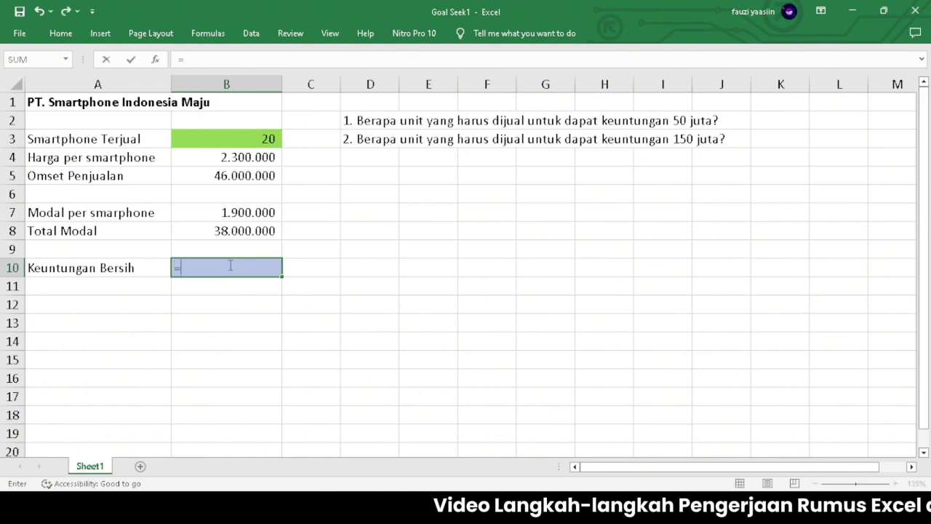
left_click(238, 179)
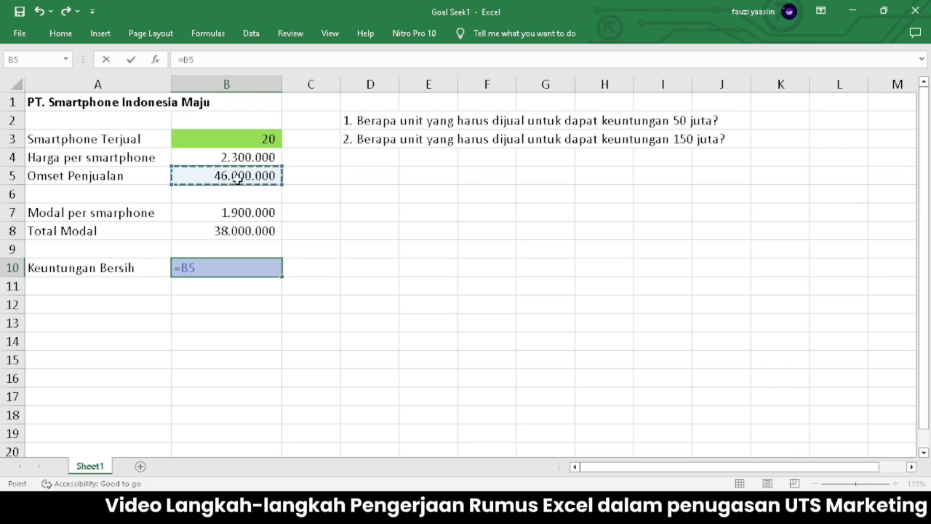
type("-")
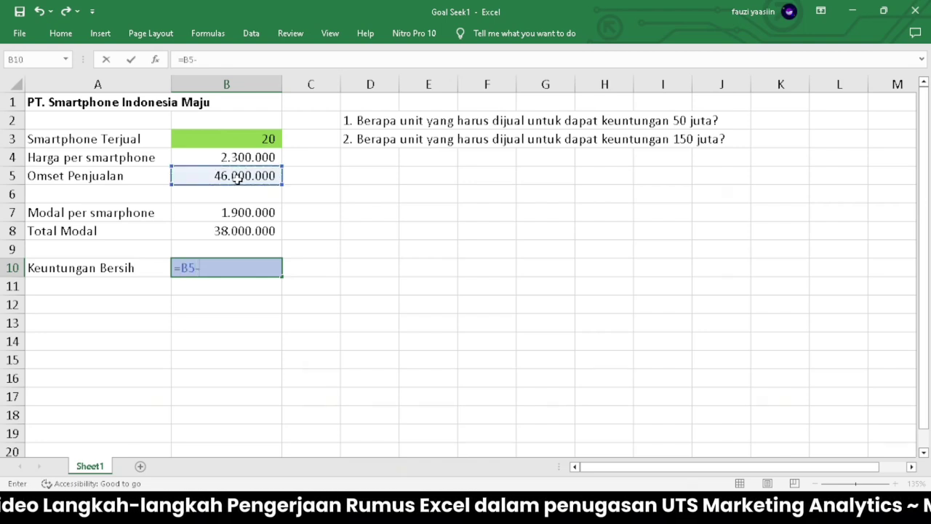
left_click(221, 231)
key("Return")
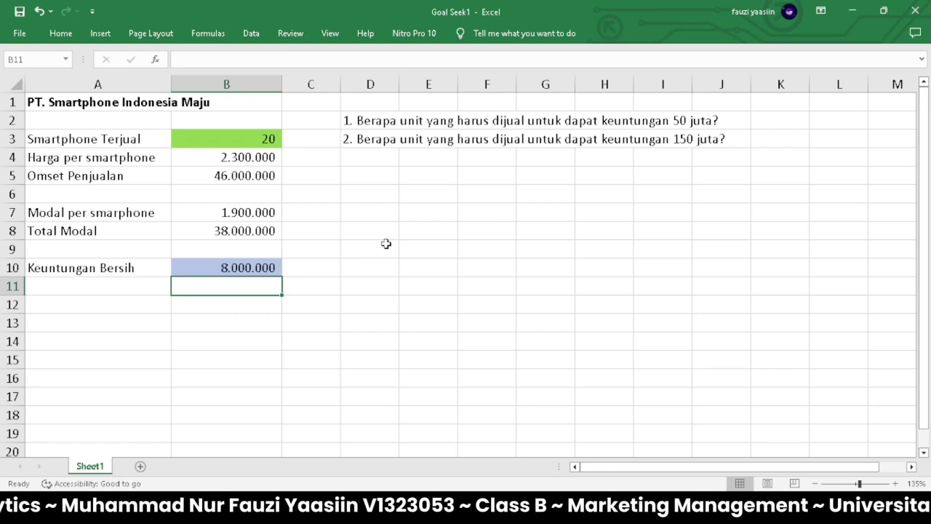
Step: Widen column D slightly and enter the first profit target 50000000 in D6
left_click(366, 195)
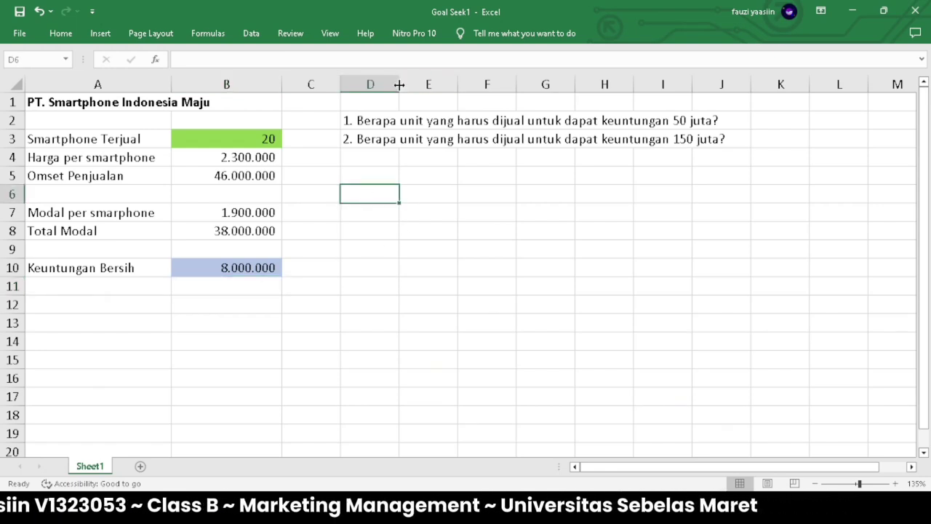
left_click_drag(398, 84, 421, 84)
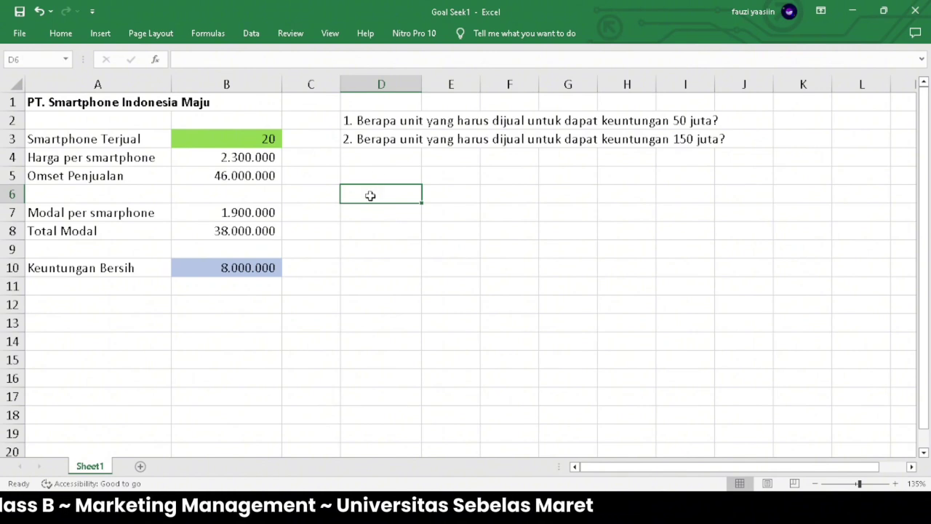
type("5")
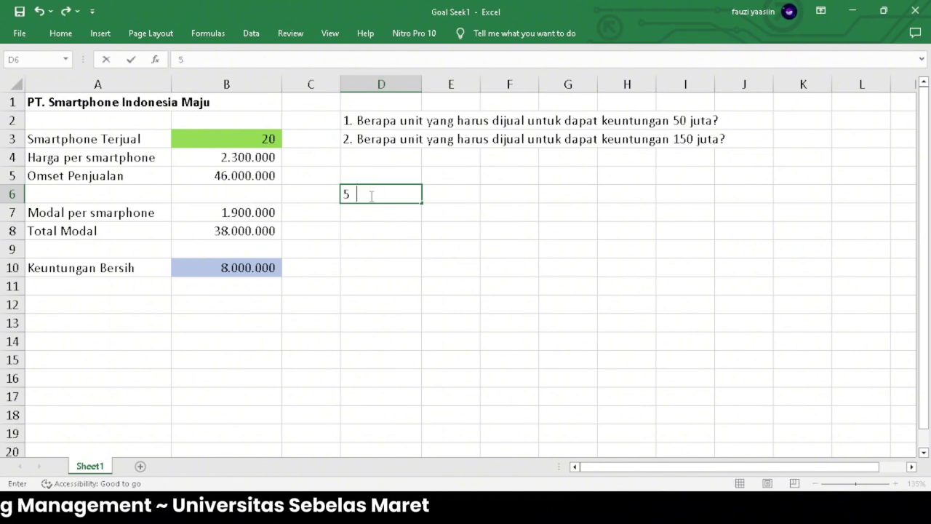
type("0000000")
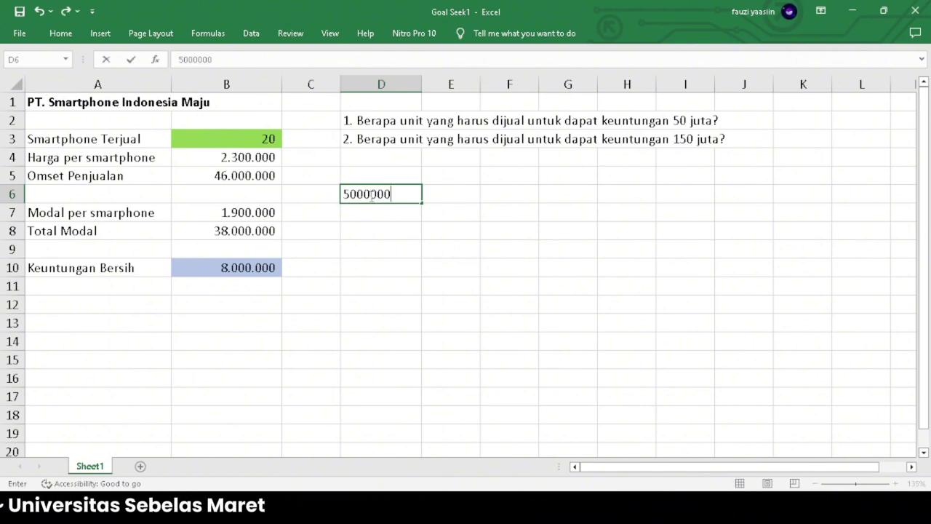
Step: Enter the second profit target 150000000 in D7, below the first one
left_click(364, 218)
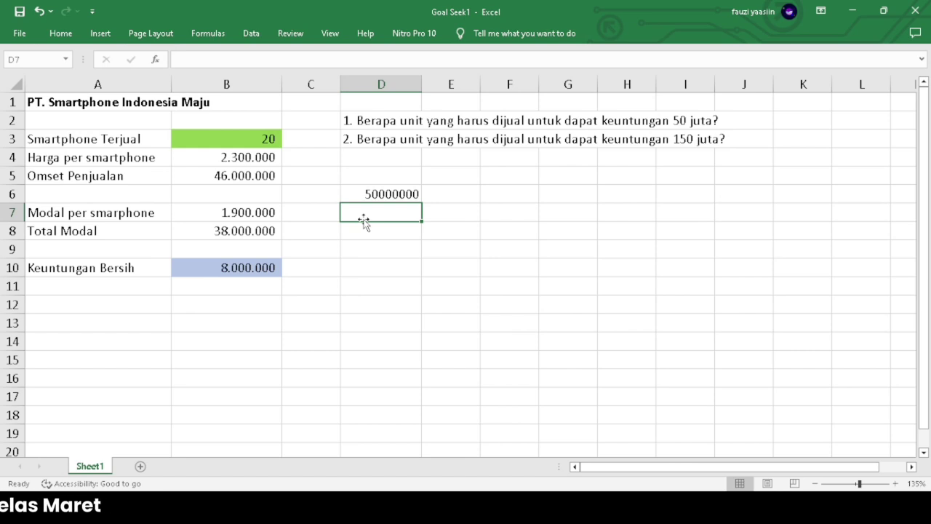
type("1500")
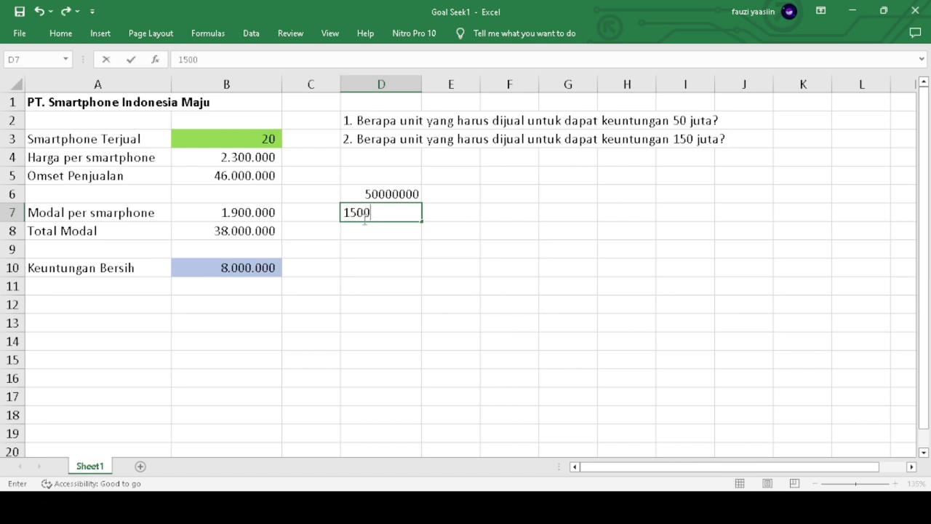
type("00000")
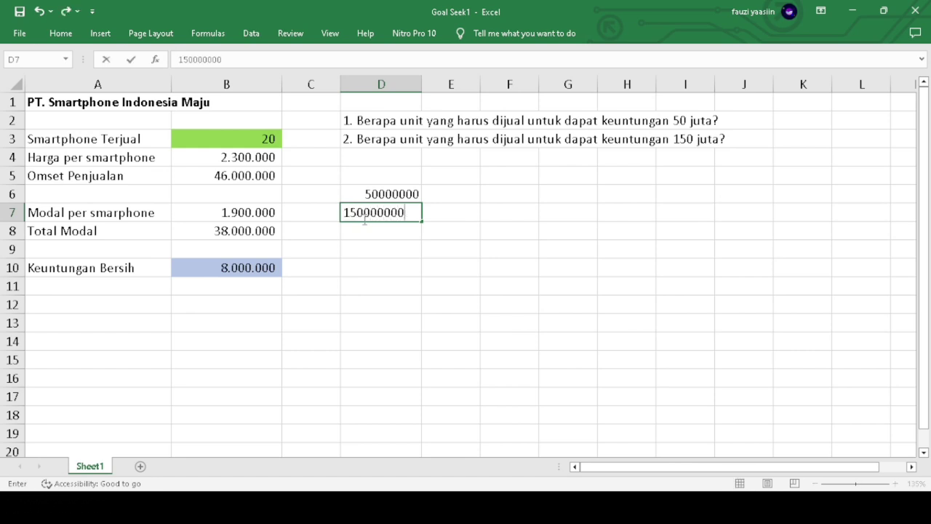
left_click(396, 250)
left_click(438, 268)
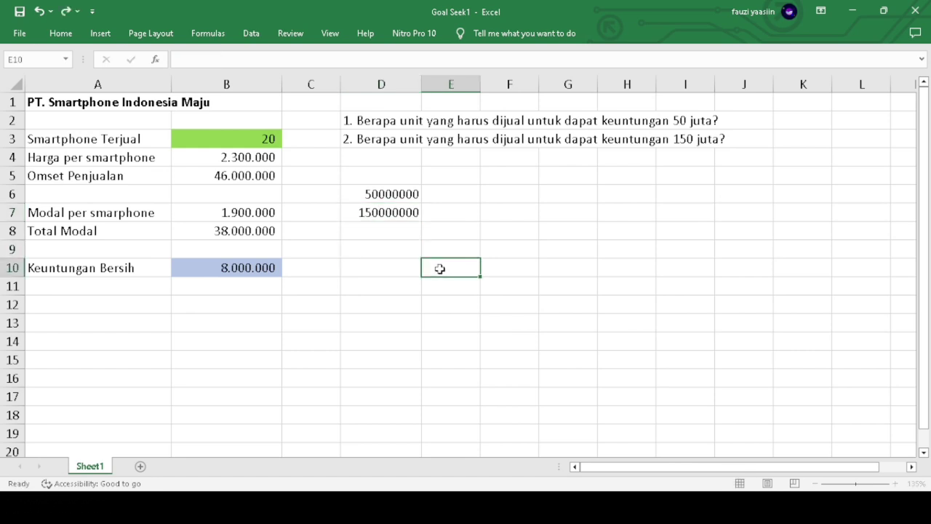
Step: Start a formula in D9 that divides the first profit target by Keuntungan Bersih, =D6/B10
left_click(390, 254)
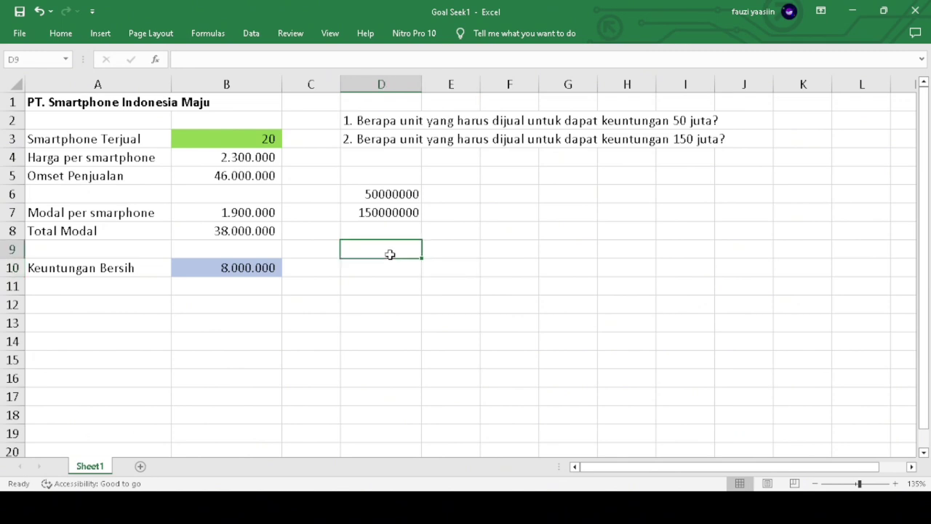
type("=")
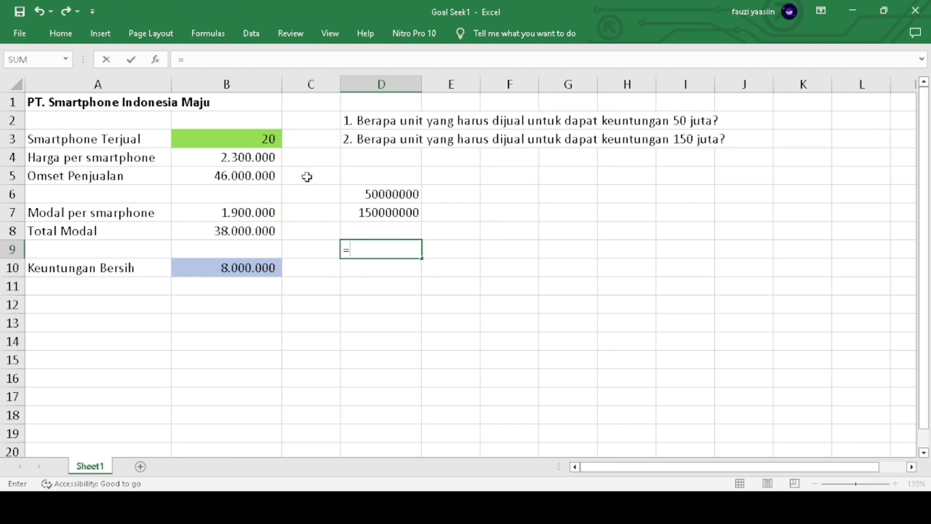
left_click(376, 198)
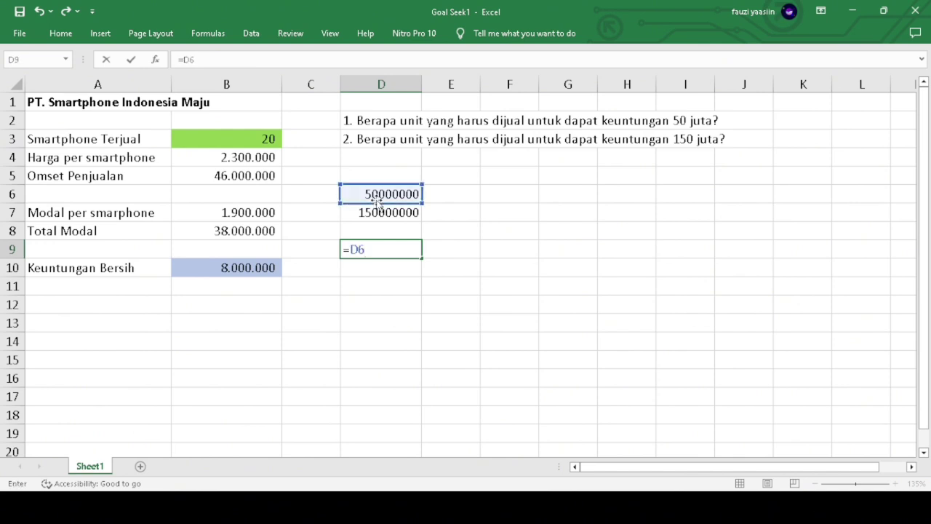
type("/")
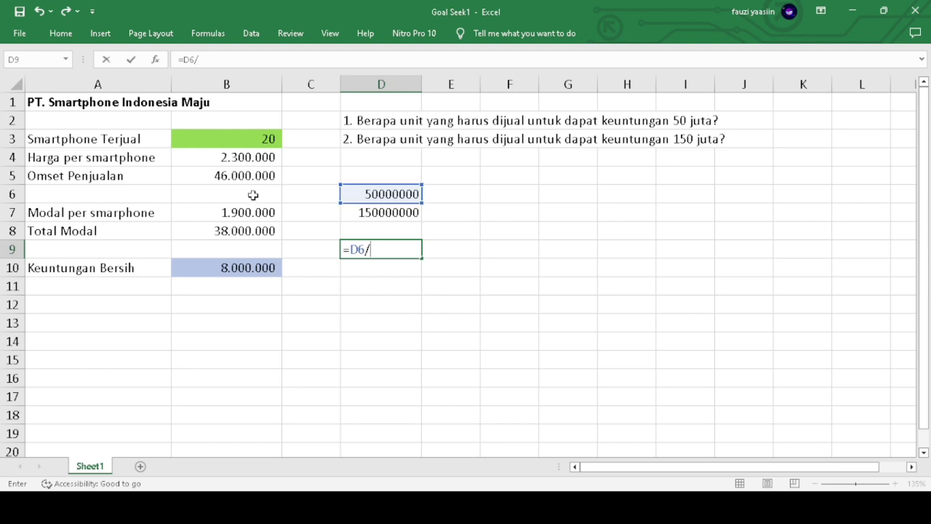
left_click(228, 269)
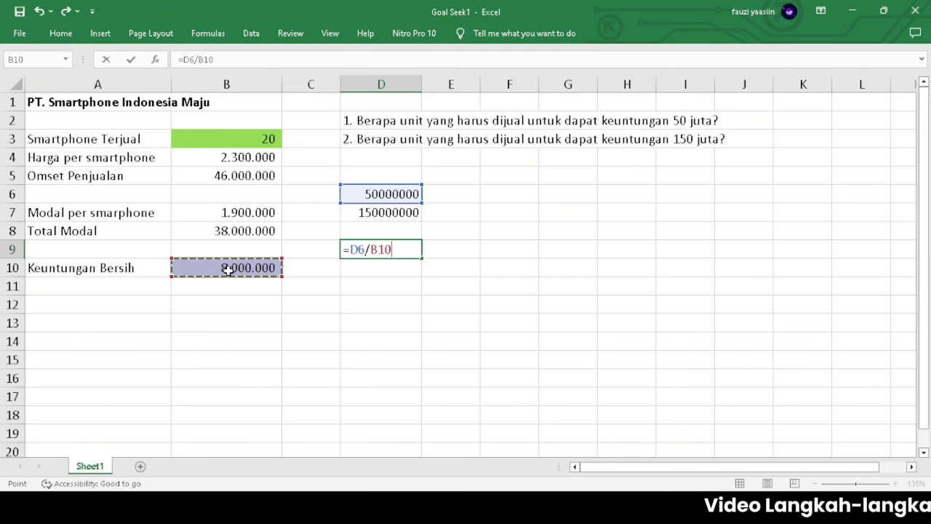
type("*")
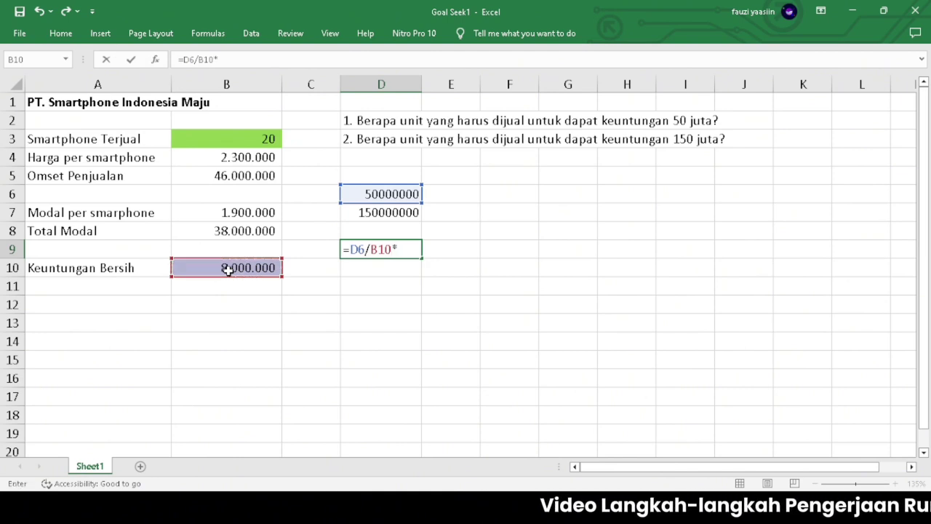
key("Left")
type(")")
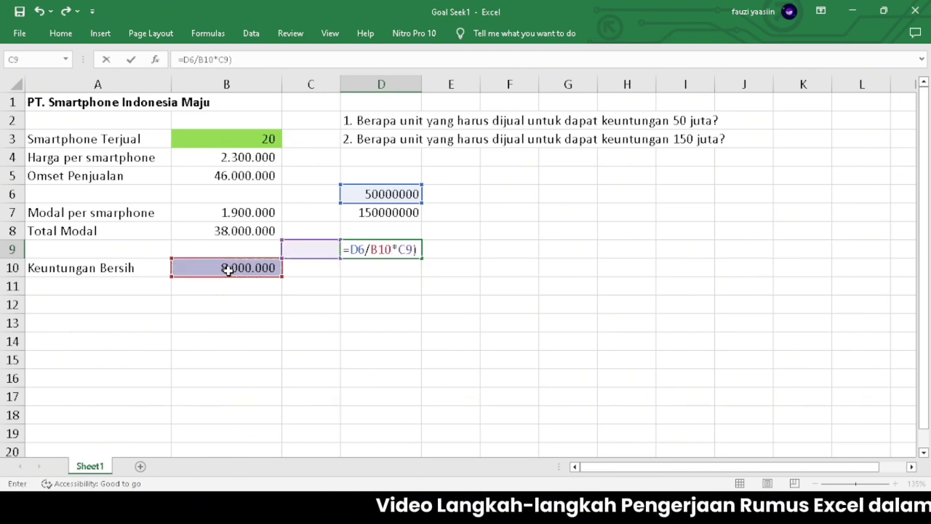
key("BackSpace")
key("BackSpace")
key("BackSpace")
key("BackSpace")
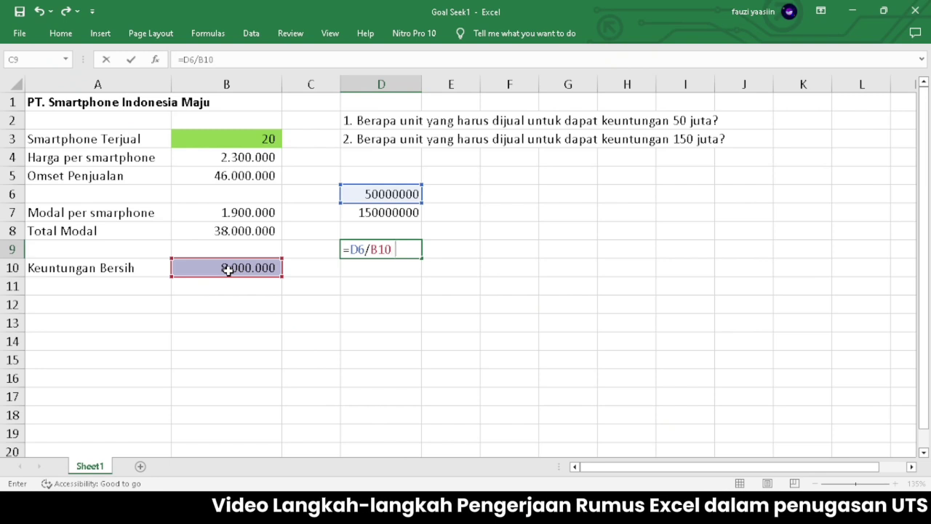
Step: Complete the D9 formula so the target-to-profit ratio is multiplied by Smartphone Terjual, =(D6/B10)*B3
type(")")
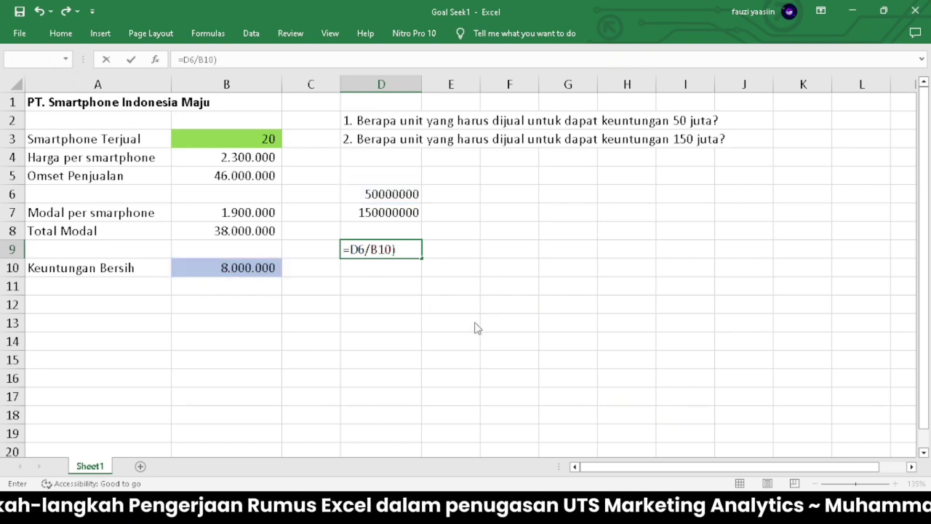
key("F2")
left_click(353, 248)
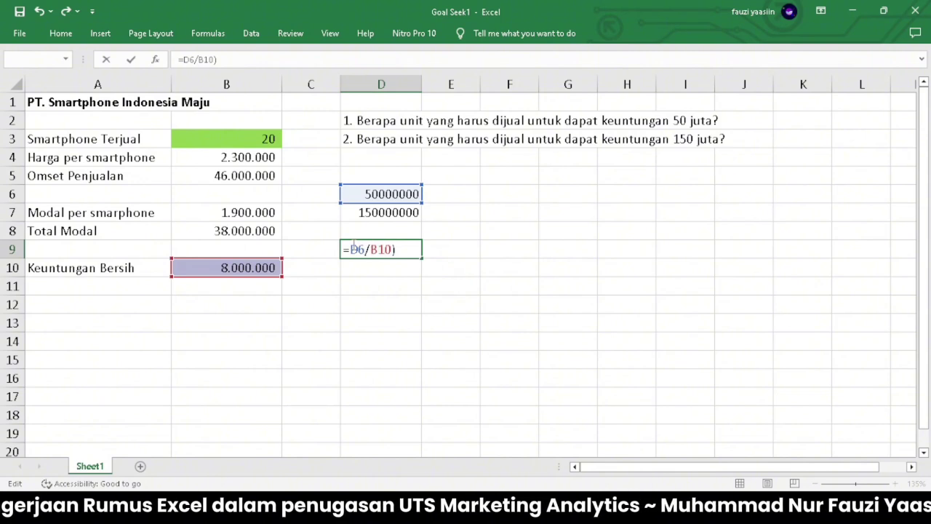
type("(")
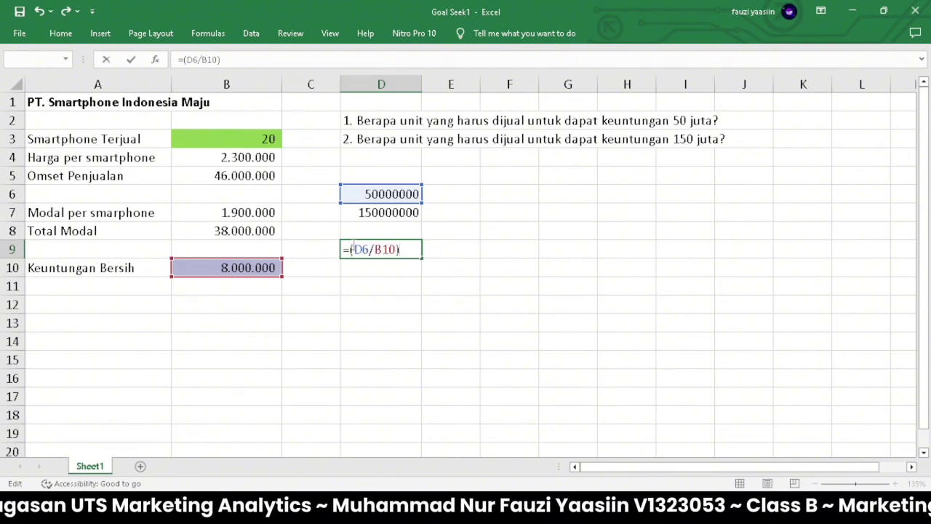
type("*")
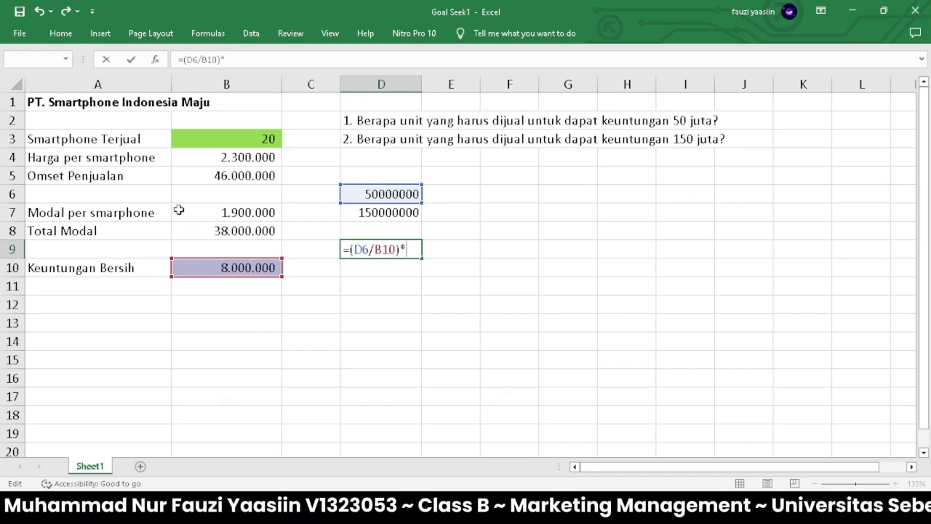
left_click(209, 138)
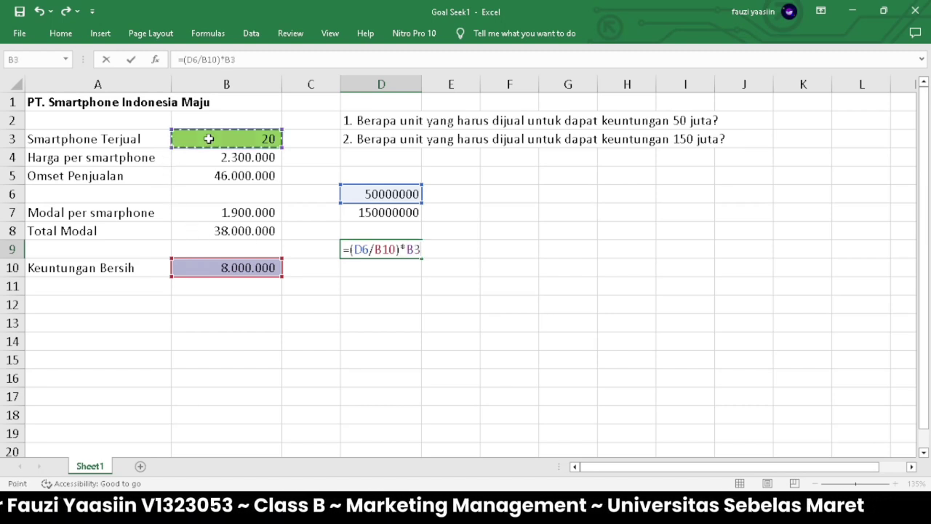
key("Return")
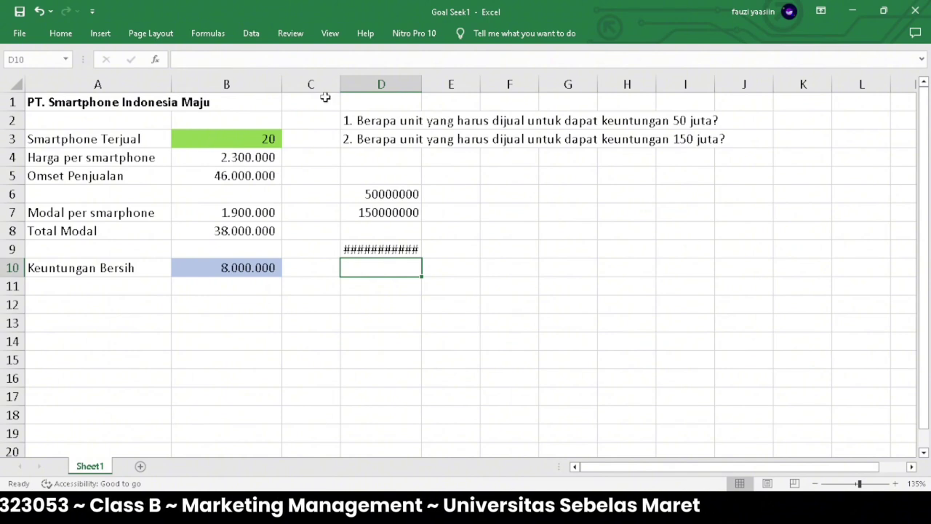
Step: Widen column D and set the number format of D9:D10 to General
left_click_drag(422, 85, 450, 91)
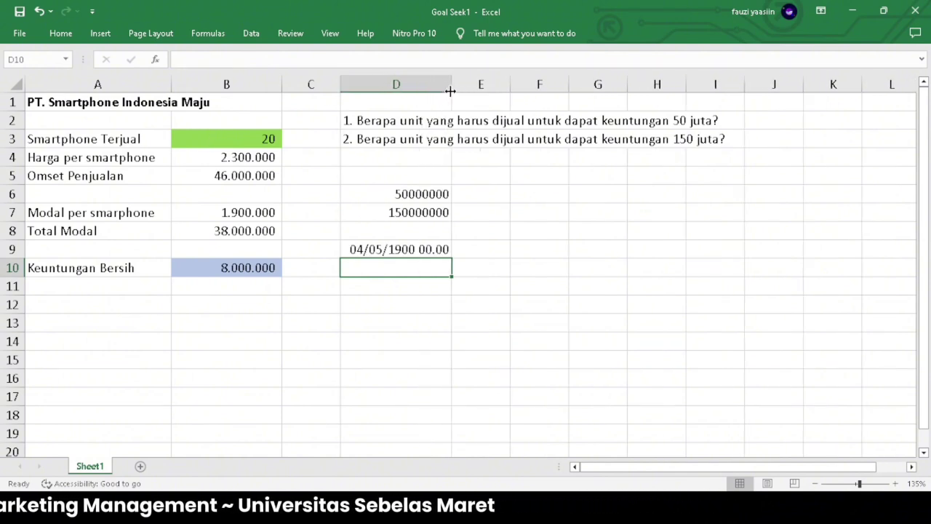
left_click(404, 251)
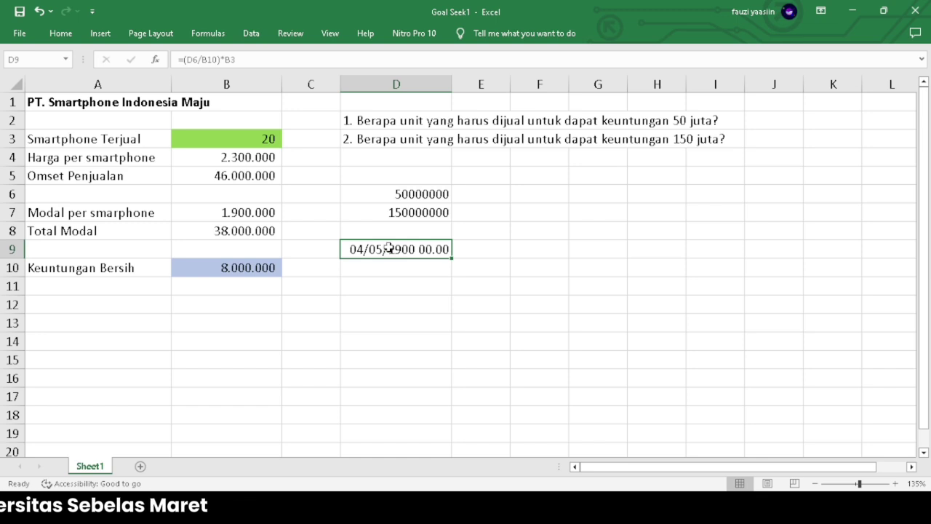
left_click_drag(389, 249, 388, 260)
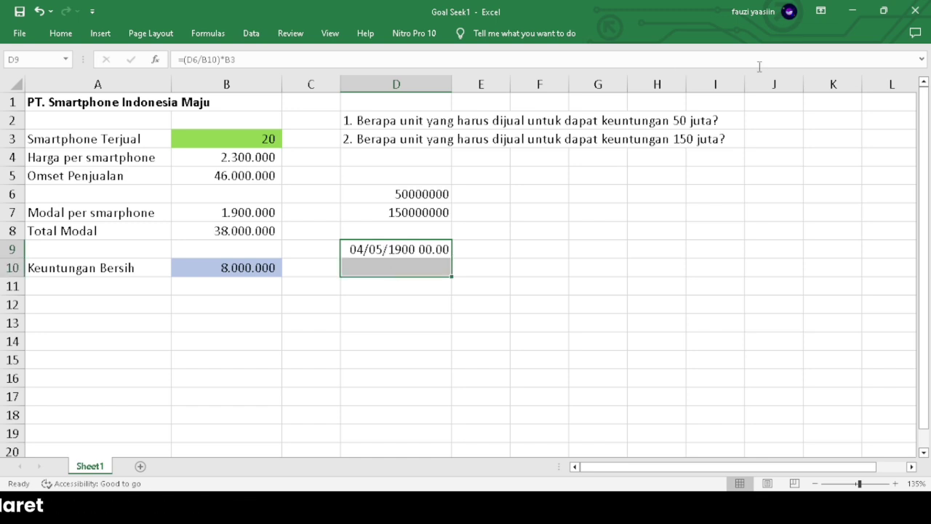
left_click(921, 62)
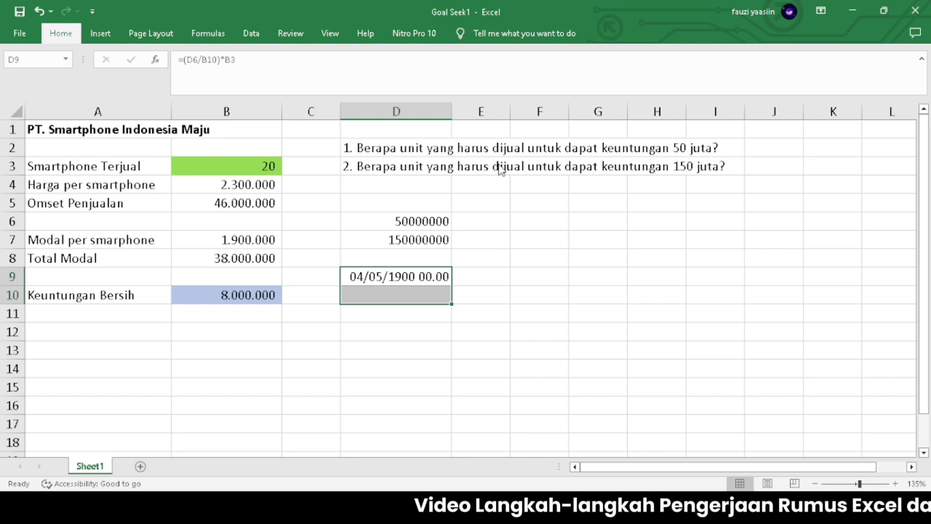
key("ctrl+shift+4")
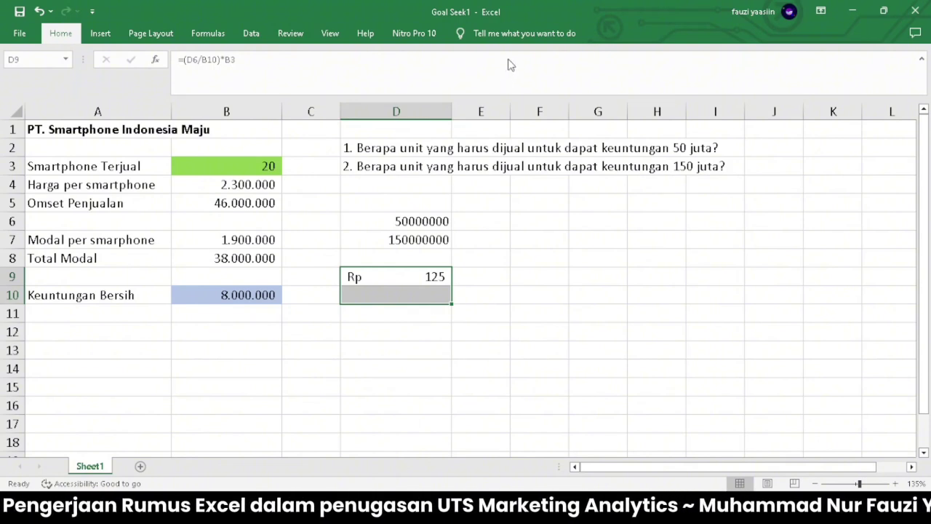
key("ctrl+shift+grave")
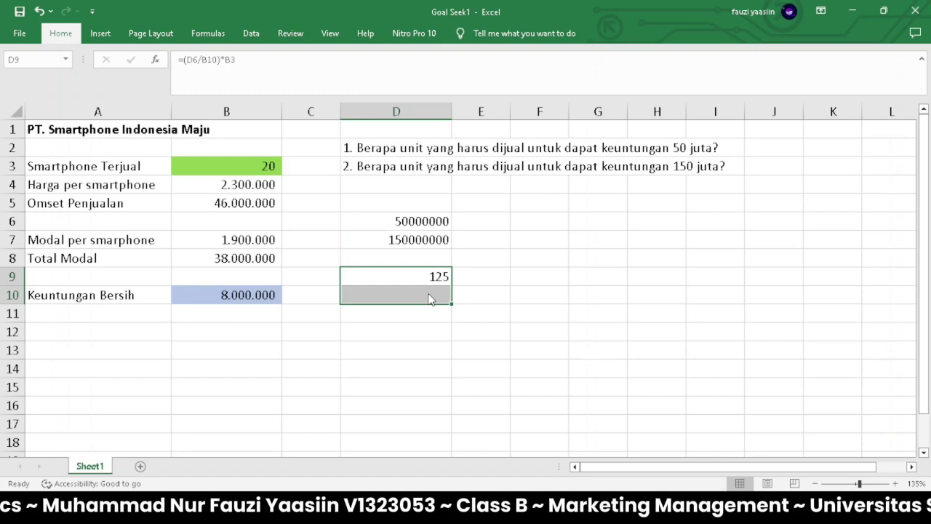
left_click(424, 329)
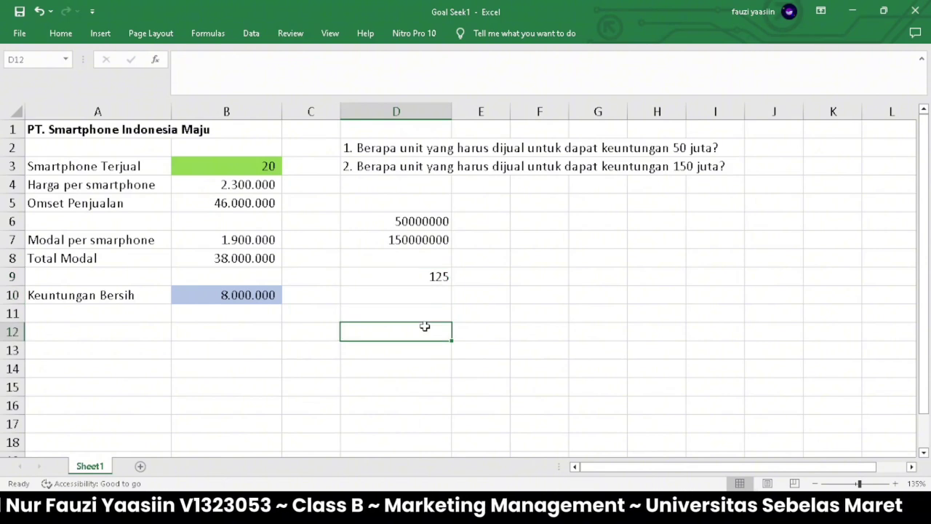
Step: Calculate the units needed for the second profit target in D10 with =(D7/B10)*B3
left_click(431, 299)
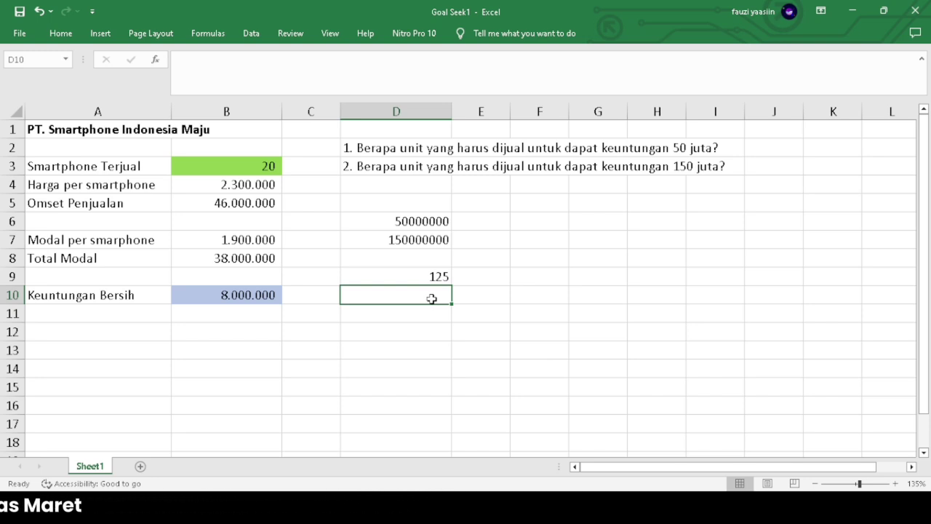
type("=")
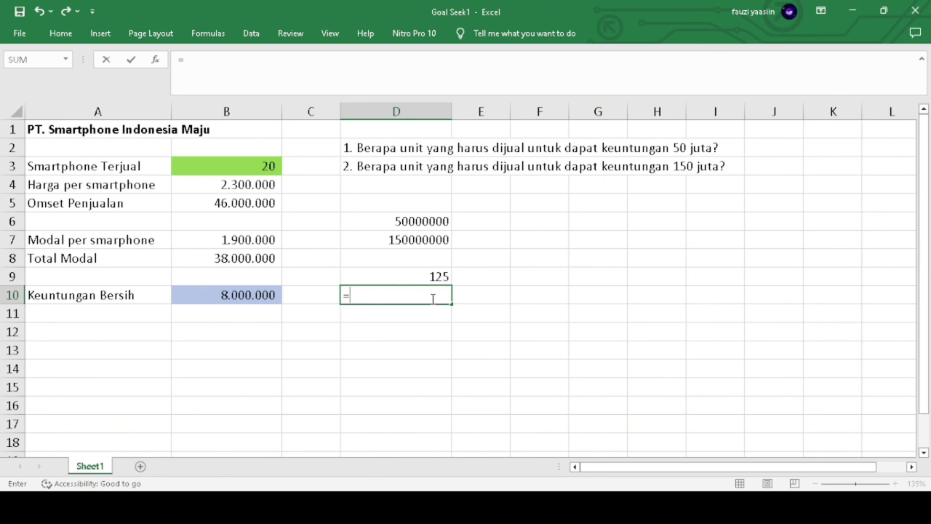
type("(")
left_click(397, 246)
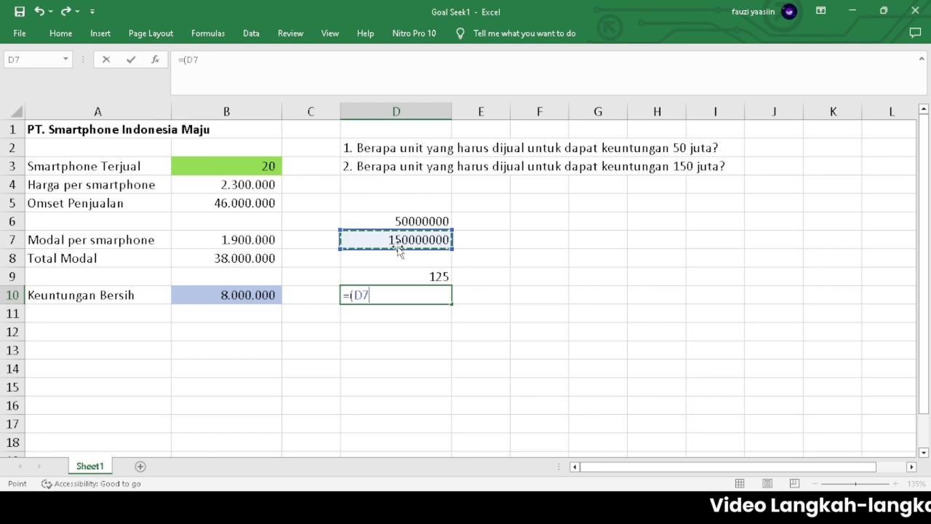
type("/")
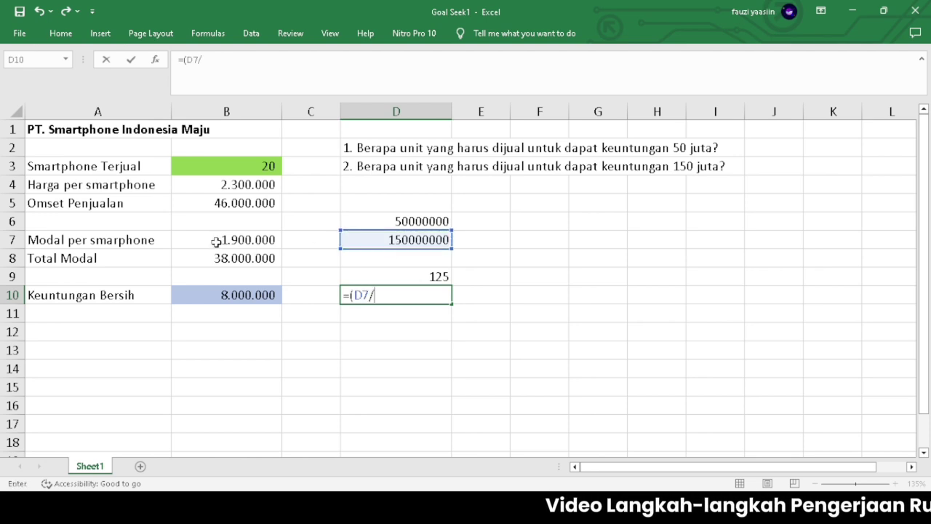
left_click(214, 297)
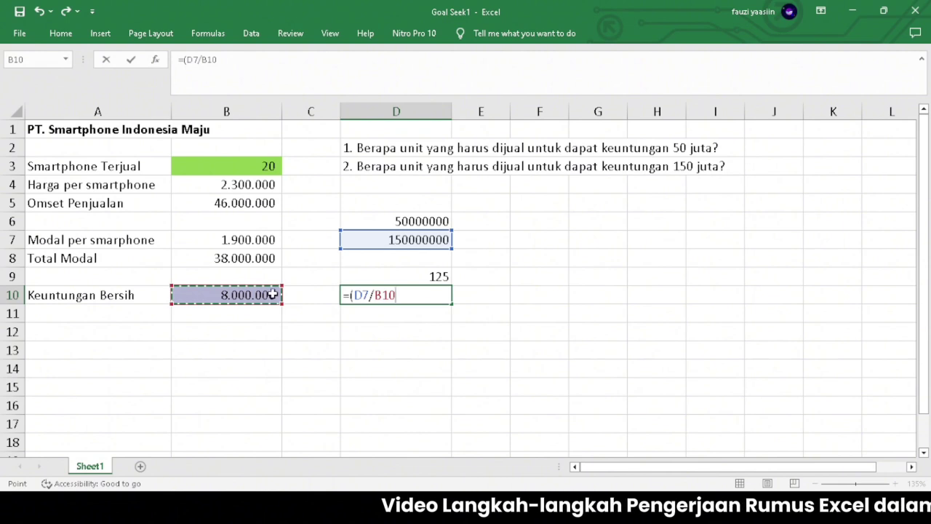
type(")*")
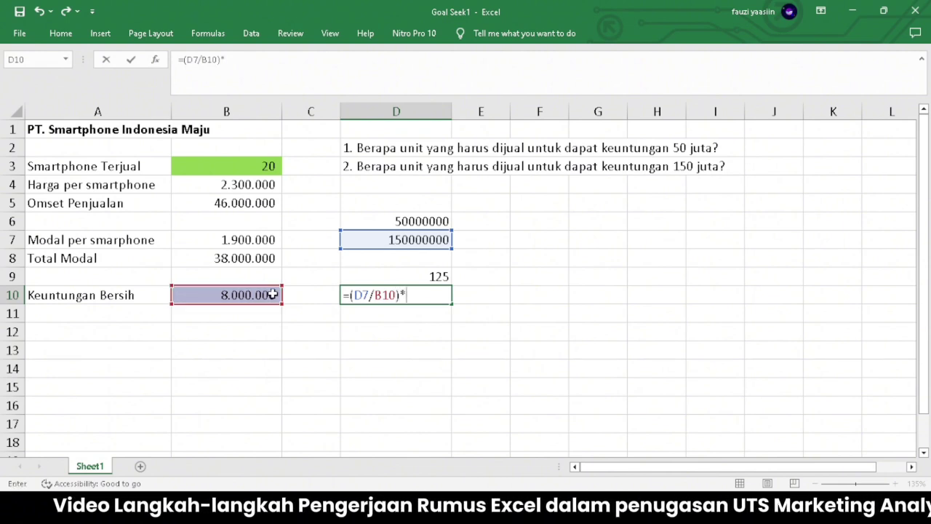
left_click(232, 166)
key("Return")
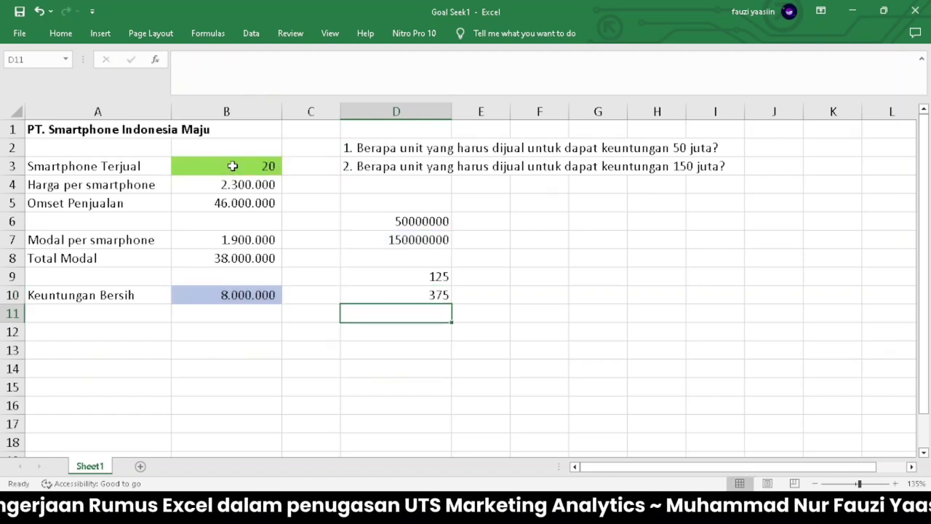
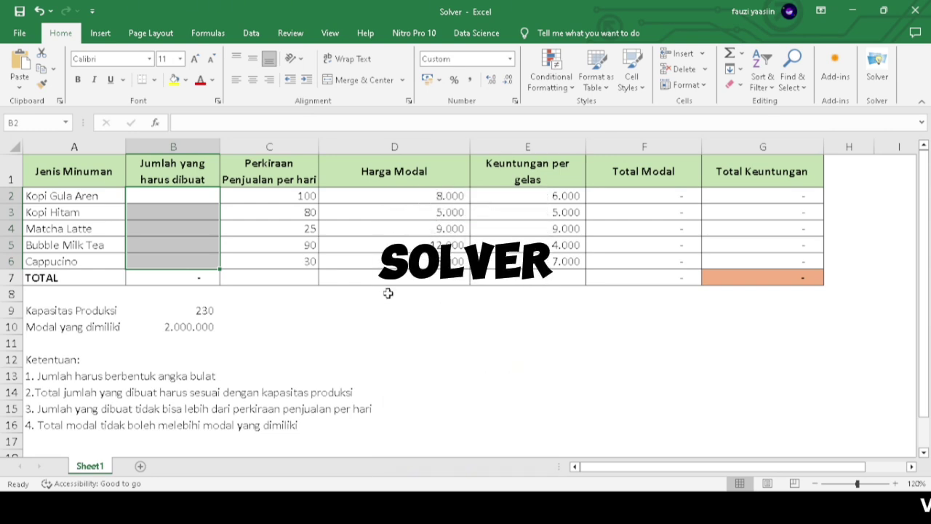
Step: Check in the Excel add-ins list whether Solver Add-in is enabled for the Solver workbook
left_click(377, 356)
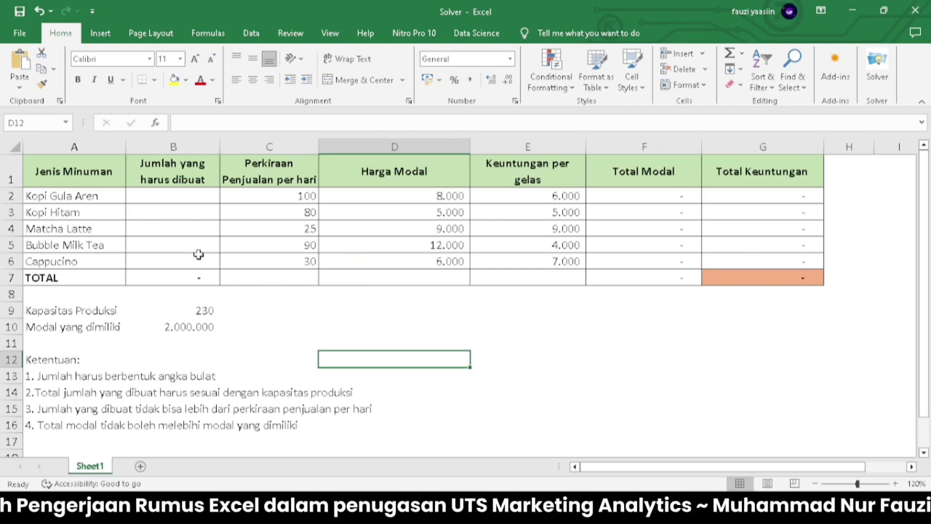
left_click(19, 35)
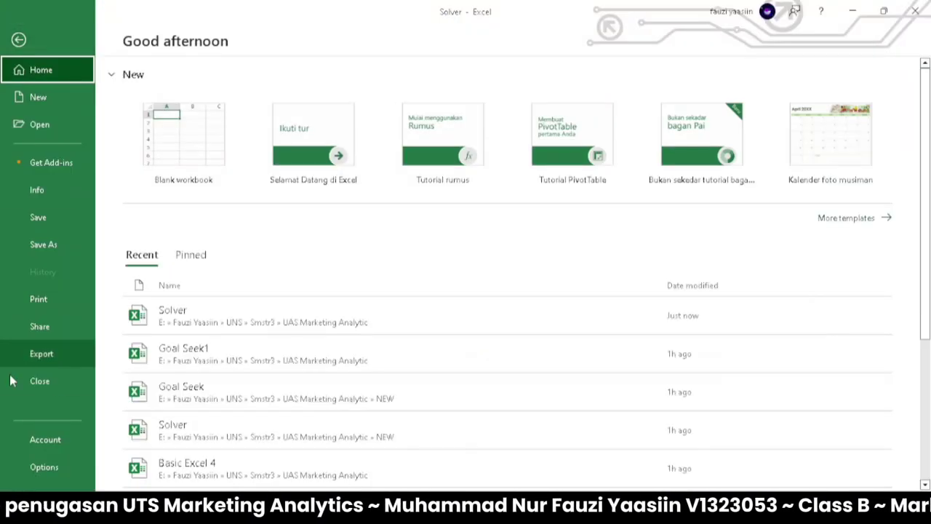
left_click(45, 466)
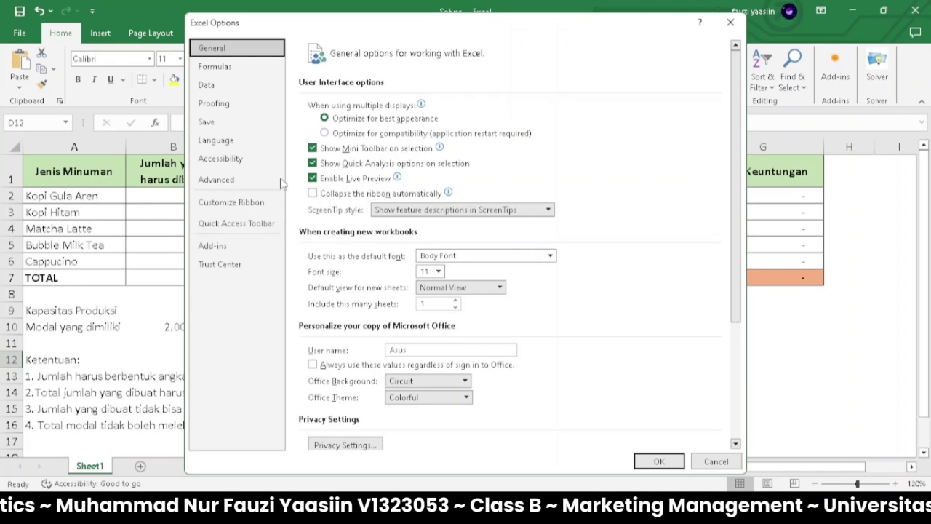
left_click(224, 247)
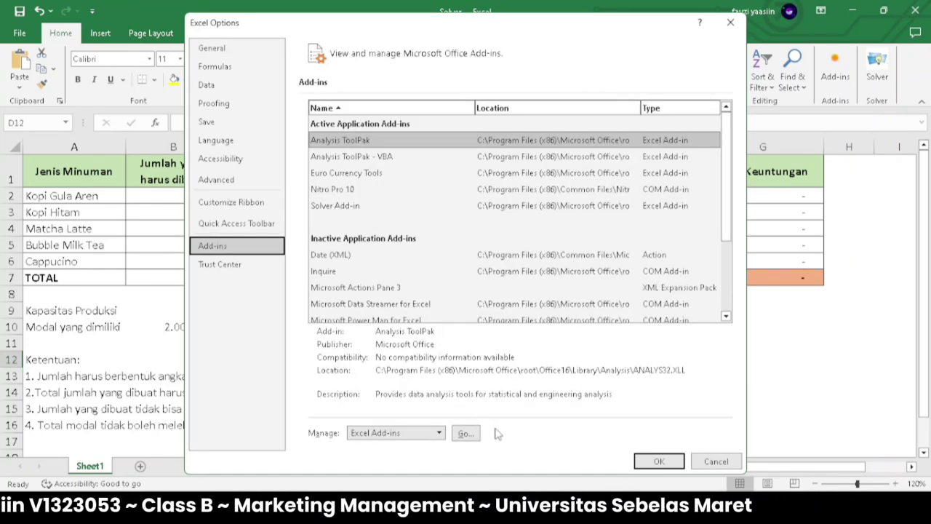
left_click(464, 435)
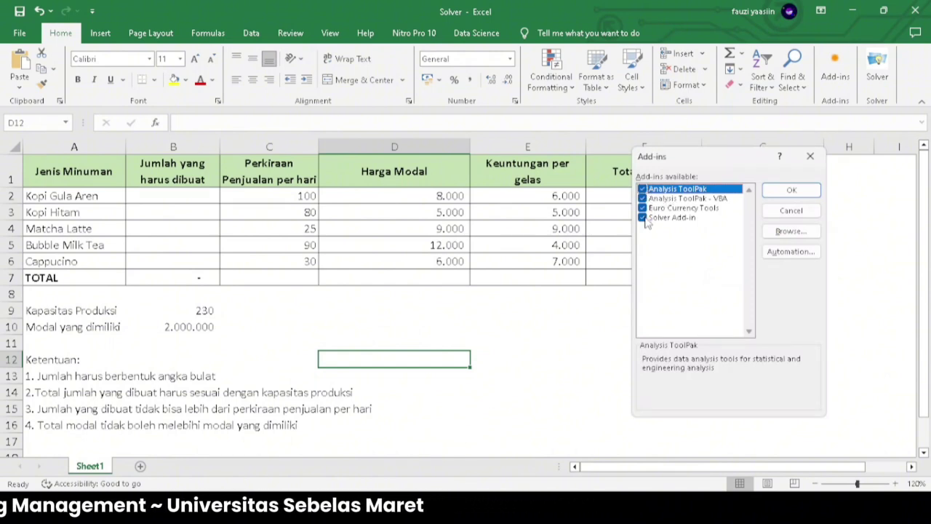
key("Return")
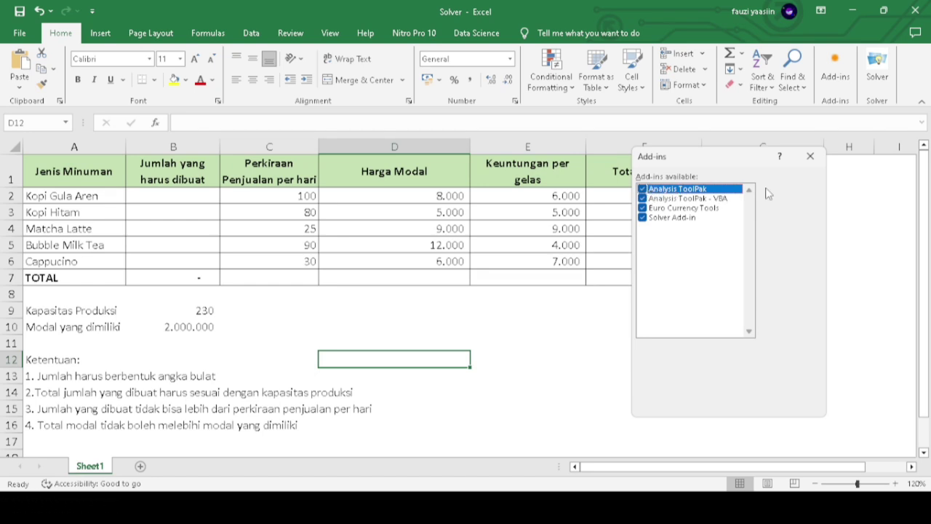
left_click(810, 157)
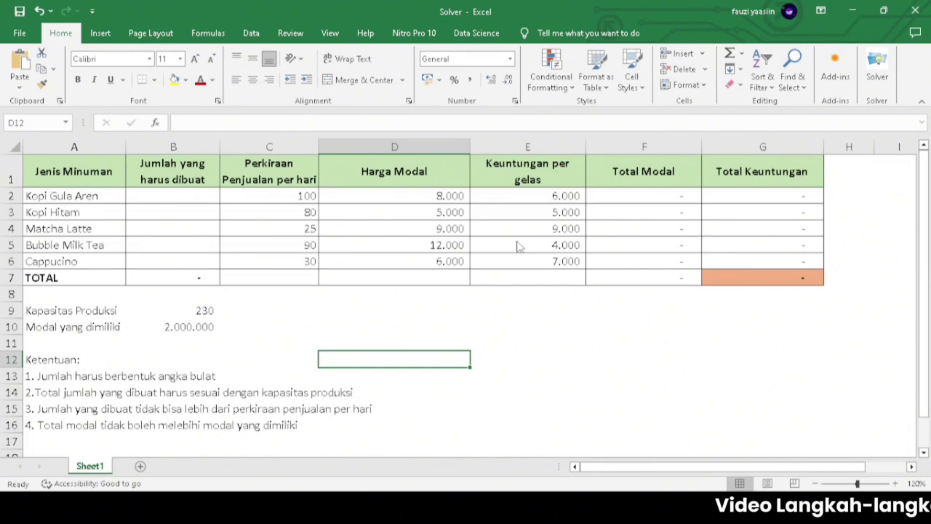
Step: Open Solver and reset all its parameters, clearing the existing objective, variable cells and constraints
left_click(251, 33)
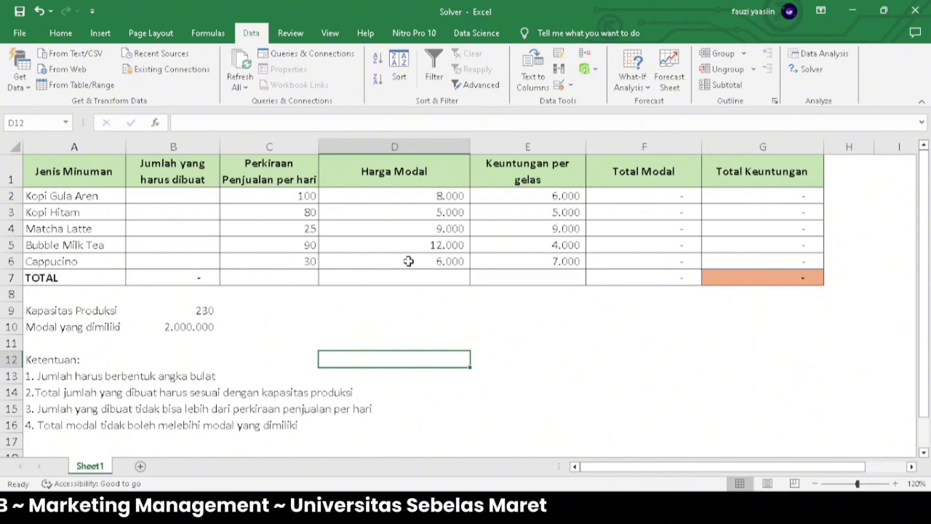
left_click(810, 69)
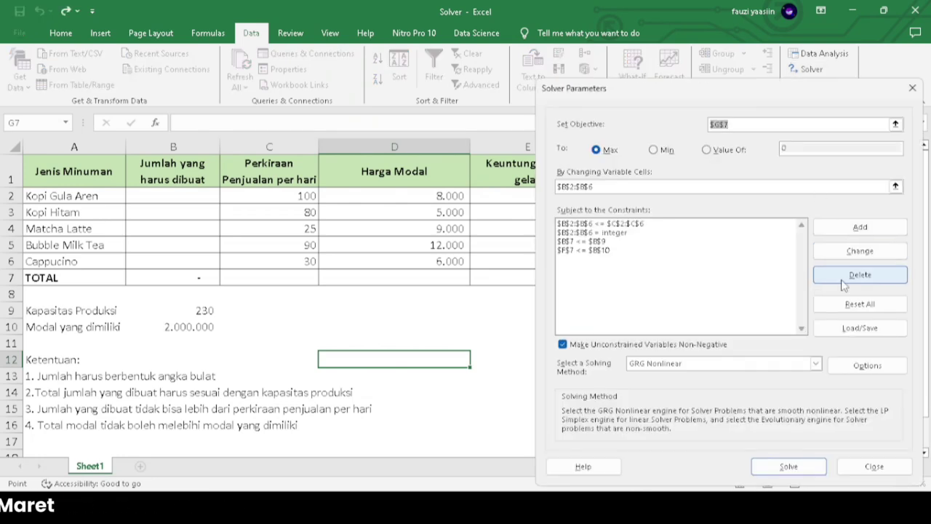
left_click(840, 304)
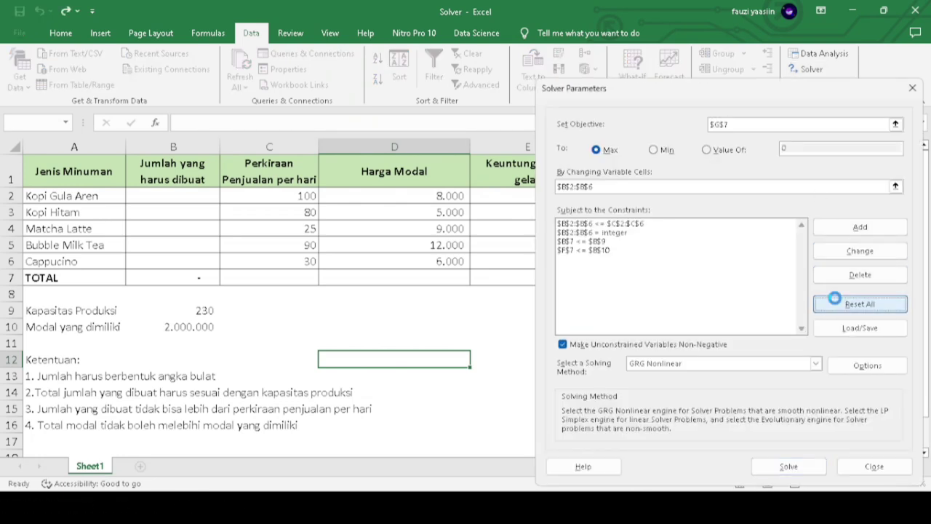
left_click(480, 301)
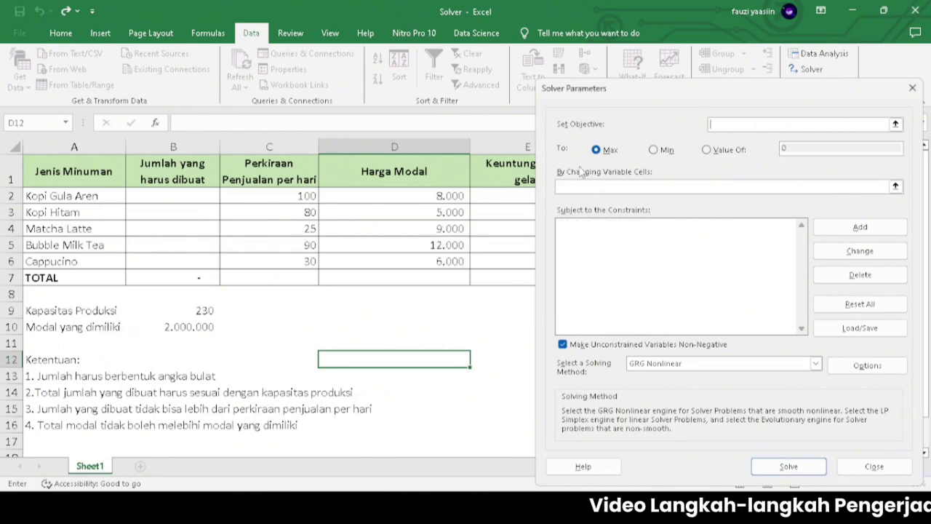
Step: Set the Solver objective to the Total Keuntungan total in cell G7
left_click(896, 124)
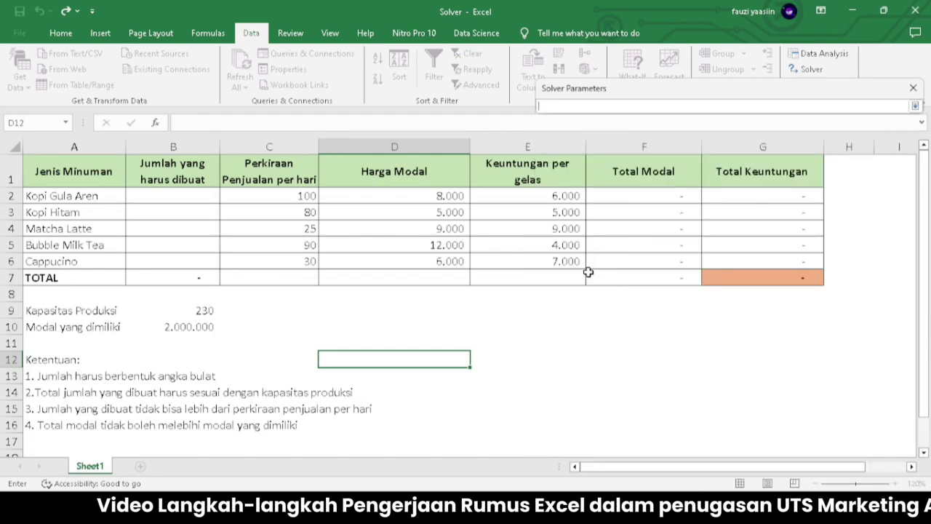
left_click(735, 280)
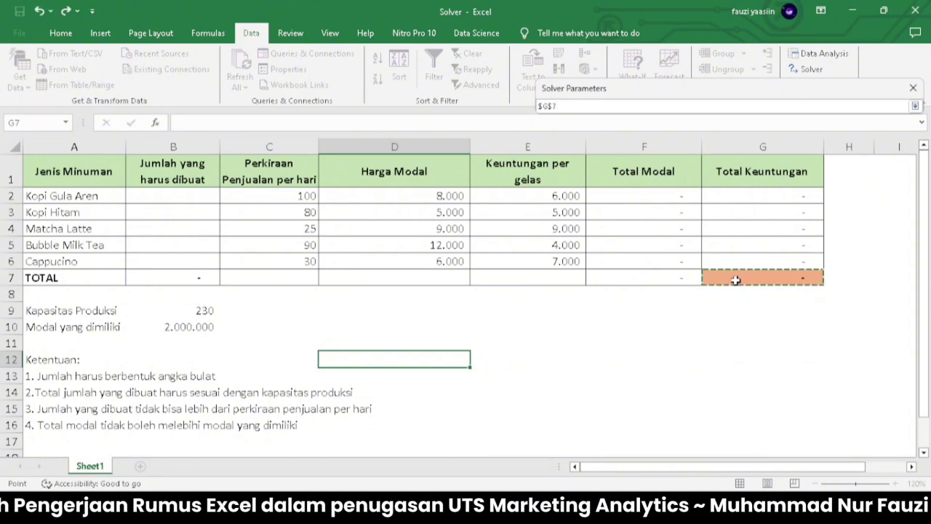
key("Return")
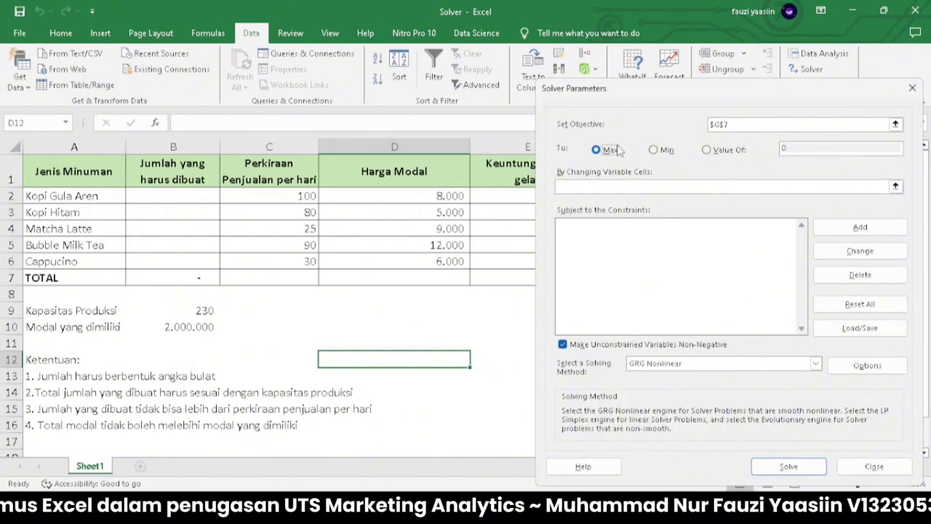
Step: Set Solver's changing variable cells to the Jumlah yang harus dibuat quantities in B2:B6
left_click(661, 183)
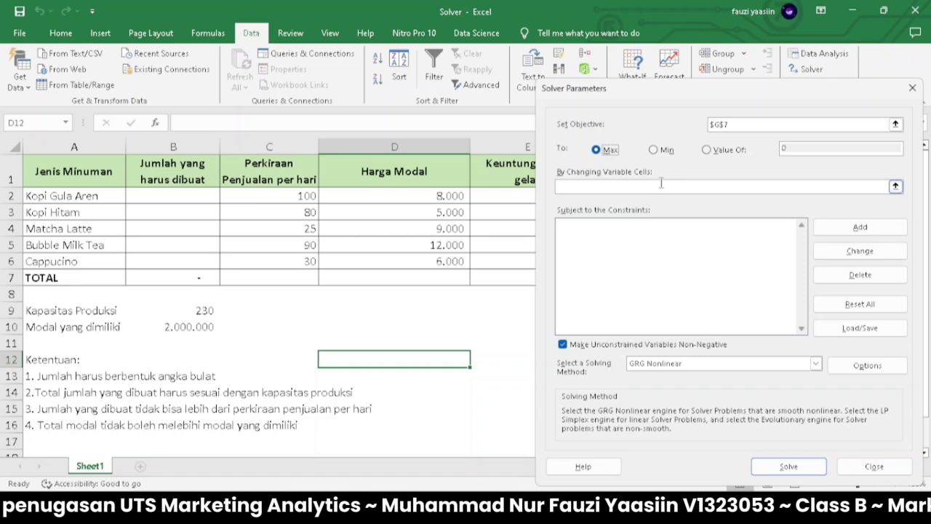
left_click(825, 191)
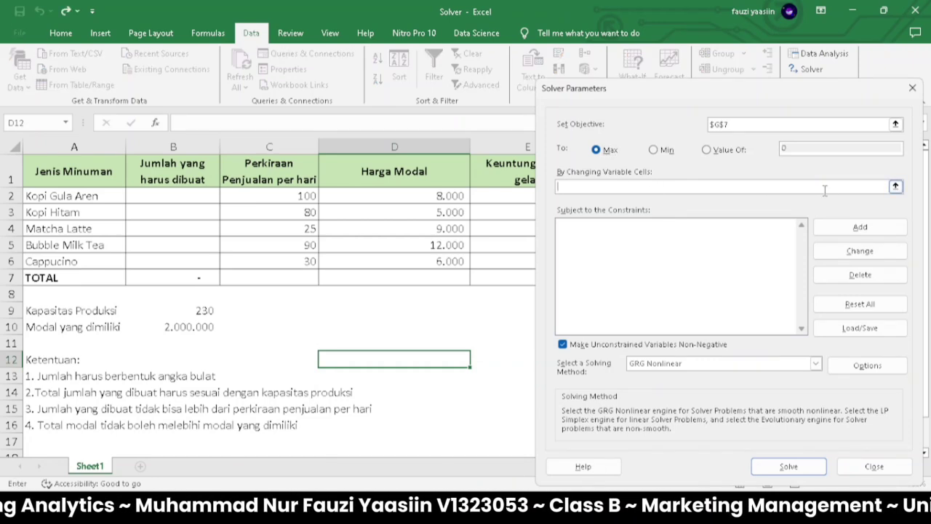
left_click(895, 187)
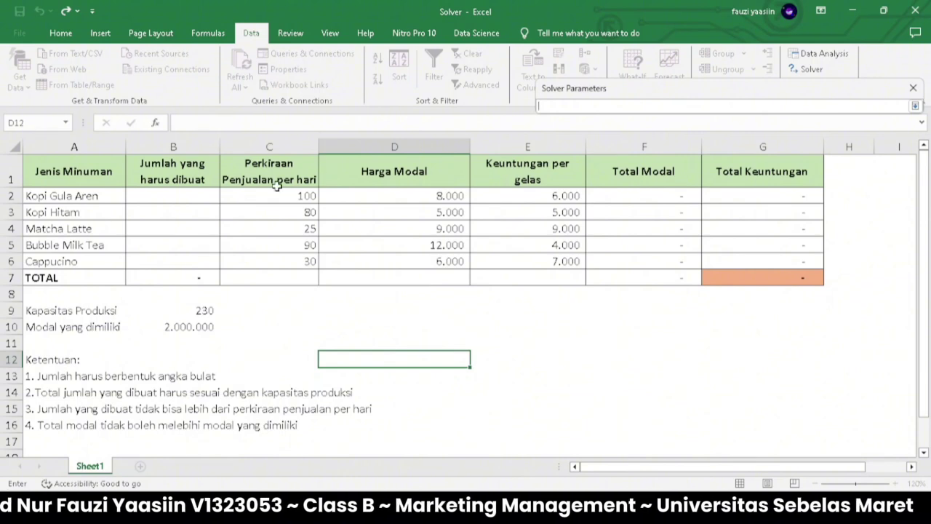
left_click_drag(193, 193, 192, 261)
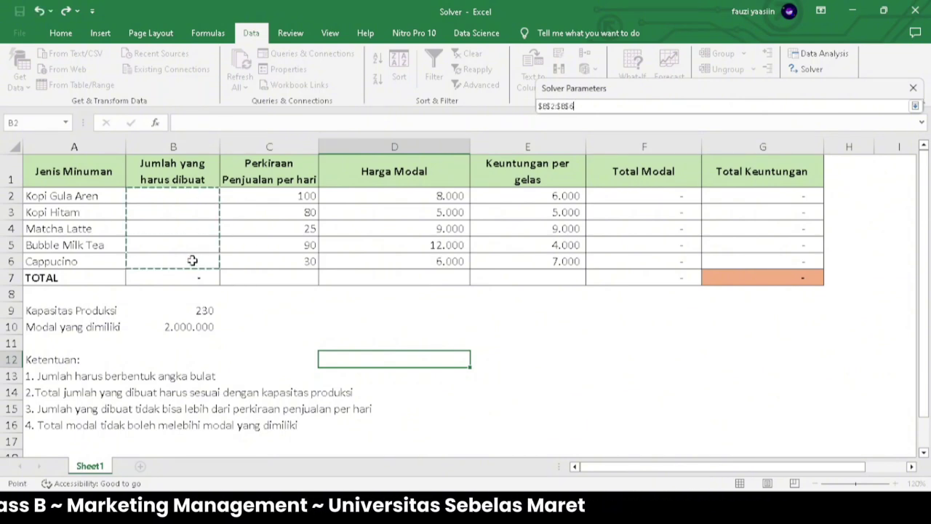
key("Return")
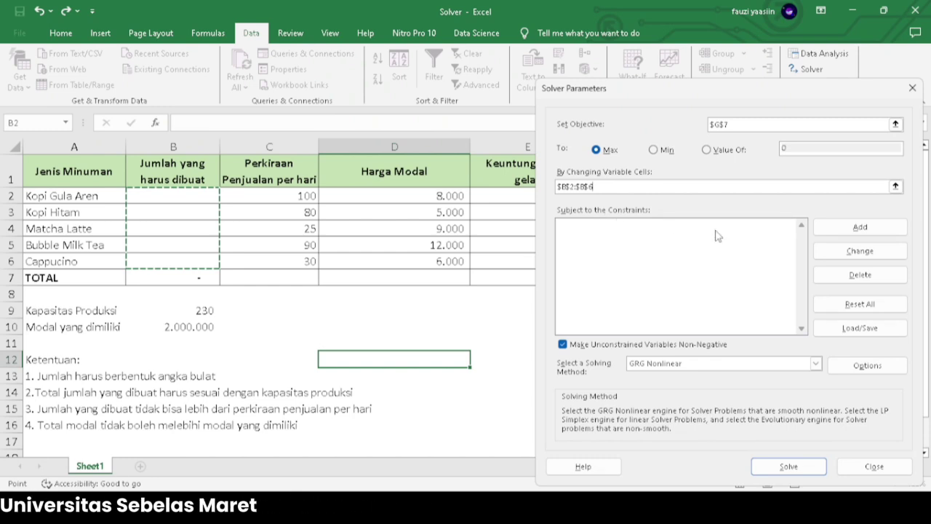
Step: Add a Solver constraint that the quantities in B2:B6 are <= the estimated daily sales in C2:C6
left_click(838, 230)
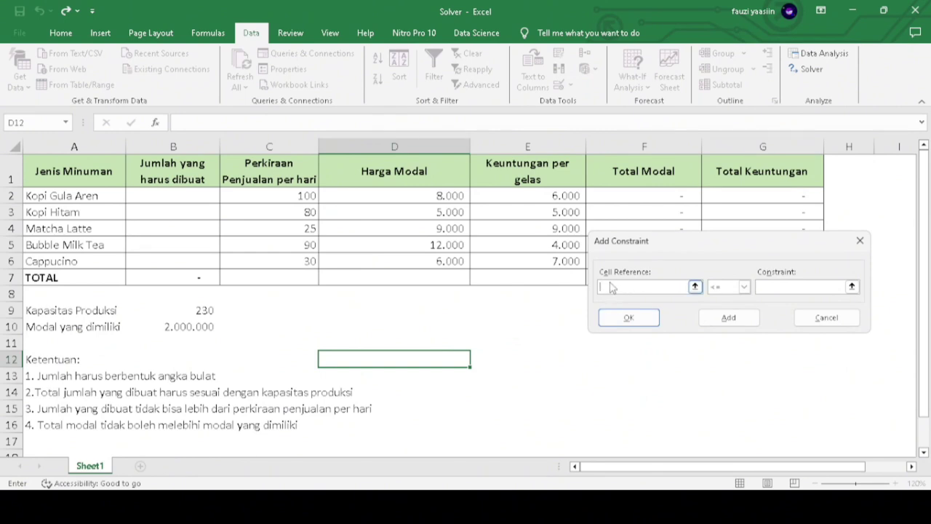
left_click(695, 286)
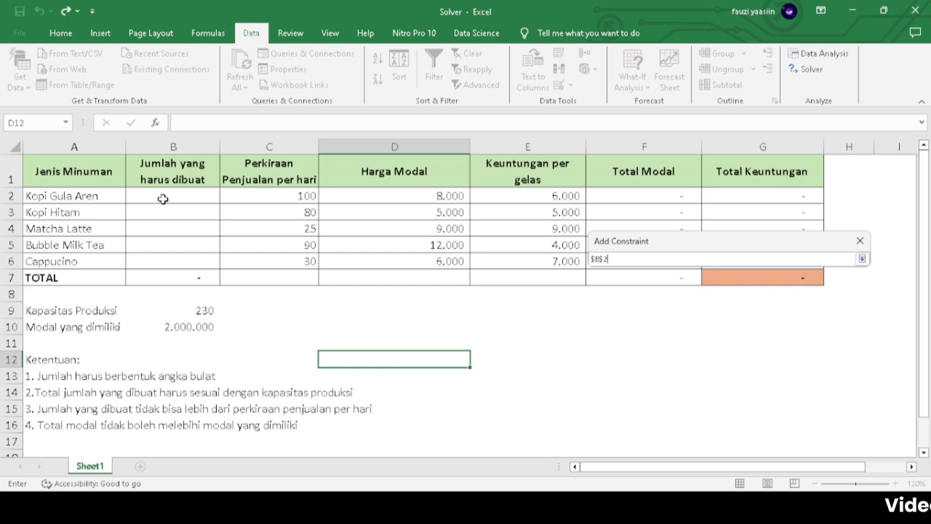
left_click_drag(163, 199, 164, 258)
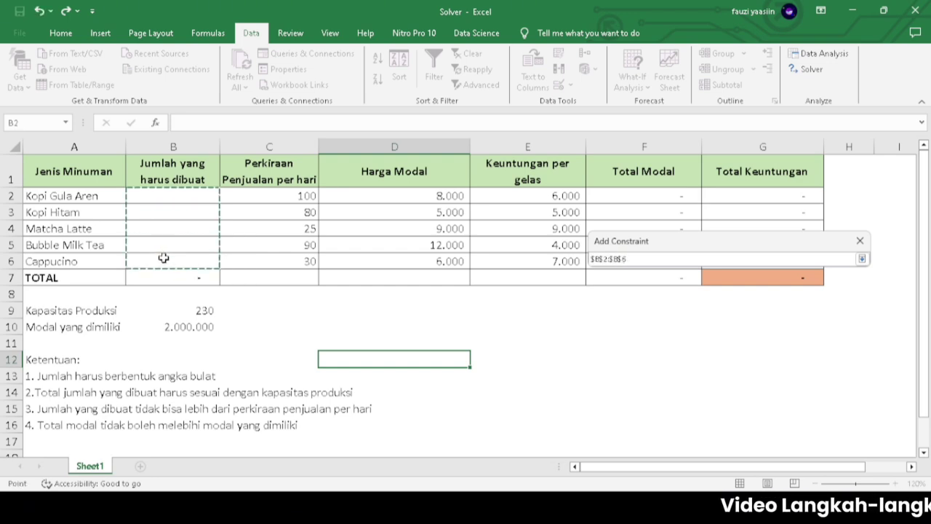
key("Return")
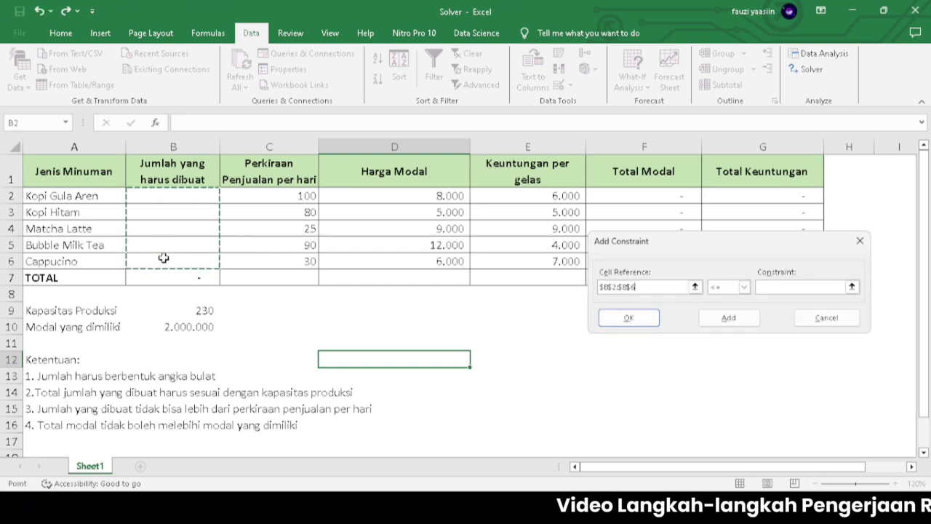
left_click(744, 287)
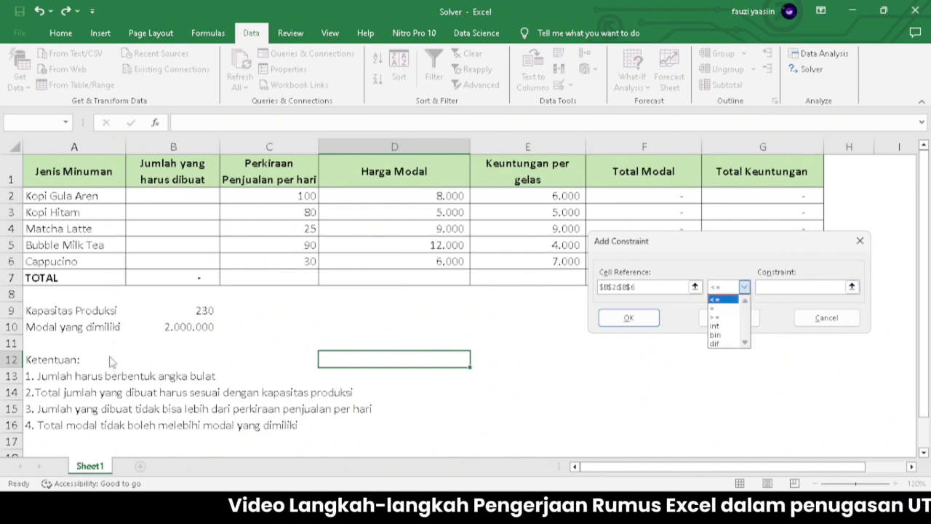
left_click(724, 299)
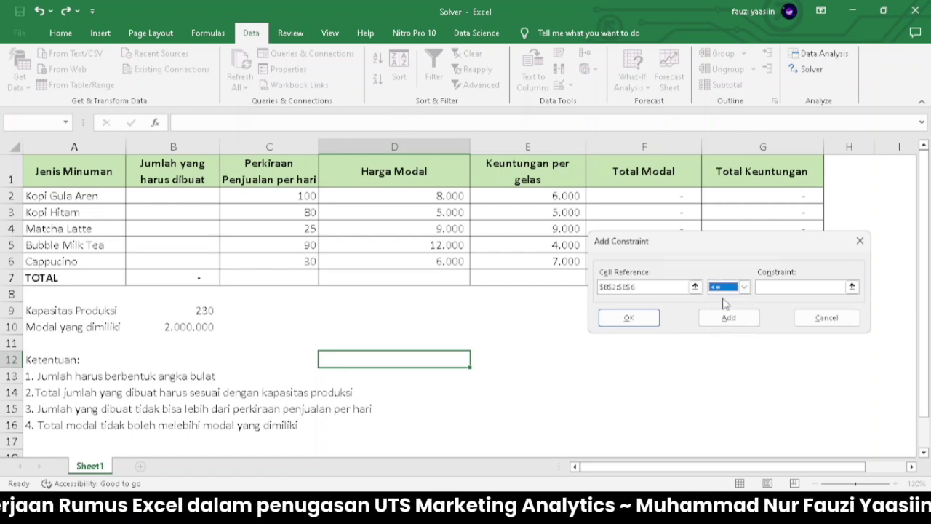
left_click(854, 288)
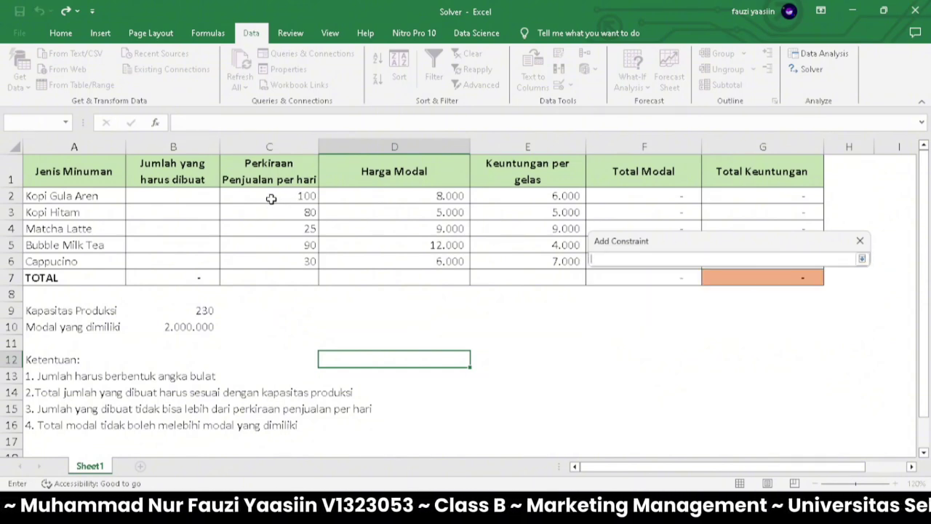
left_click_drag(270, 198, 270, 258)
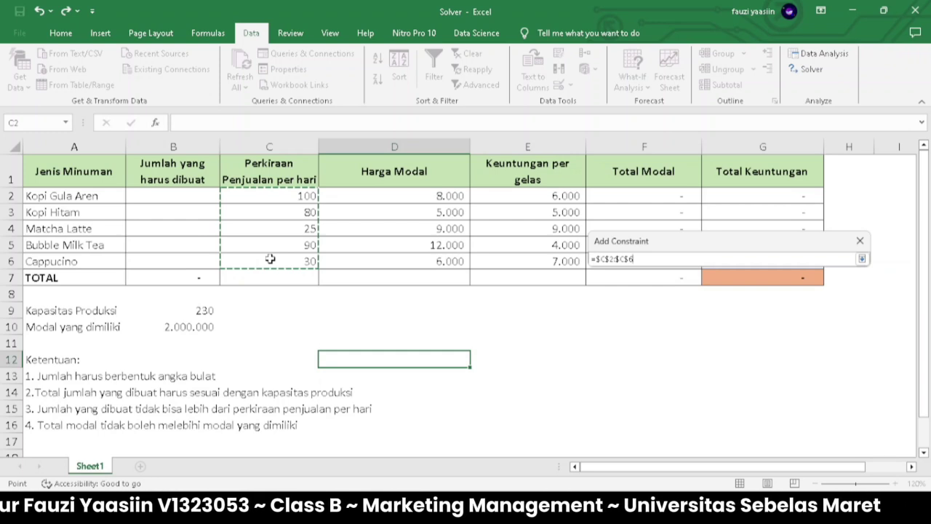
key("Return")
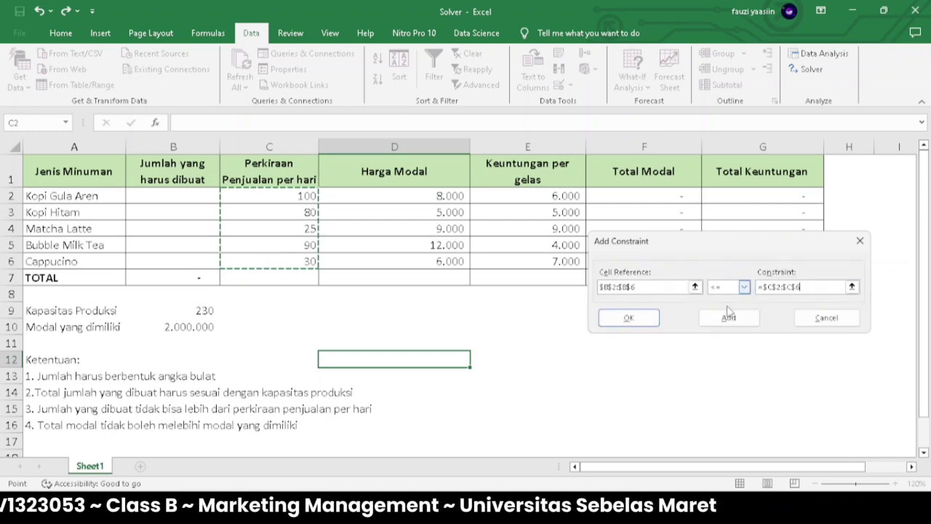
left_click(714, 318)
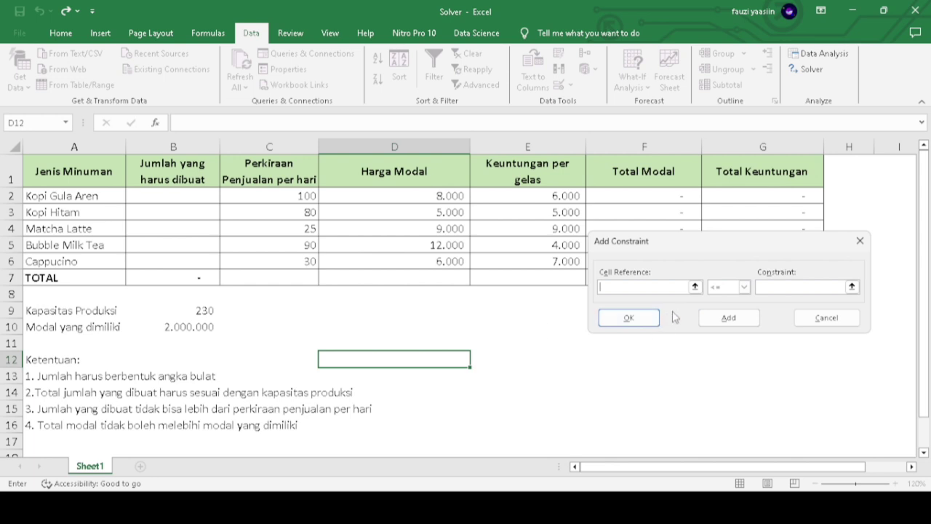
Step: Add a Solver constraint requiring the quantities in B2:B6 to be integers
left_click(695, 287)
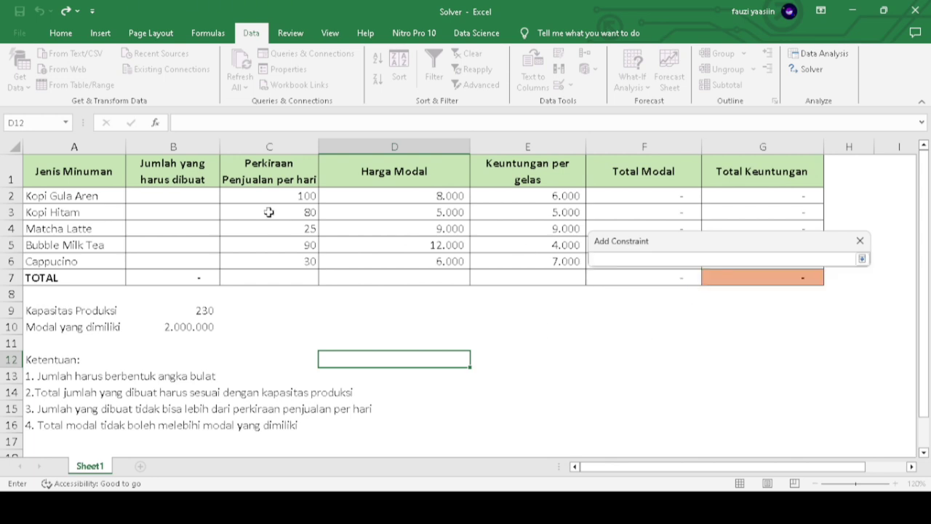
left_click_drag(186, 197, 187, 260)
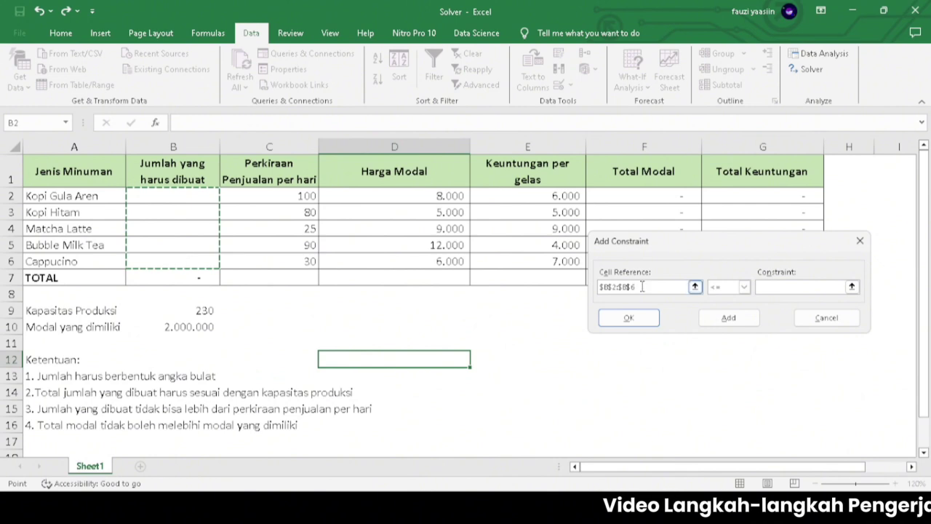
left_click(744, 287)
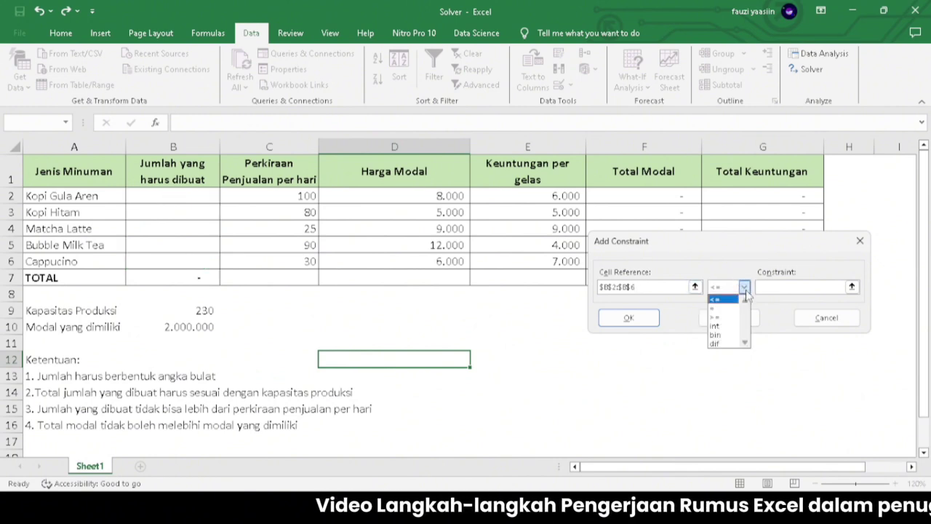
left_click(720, 326)
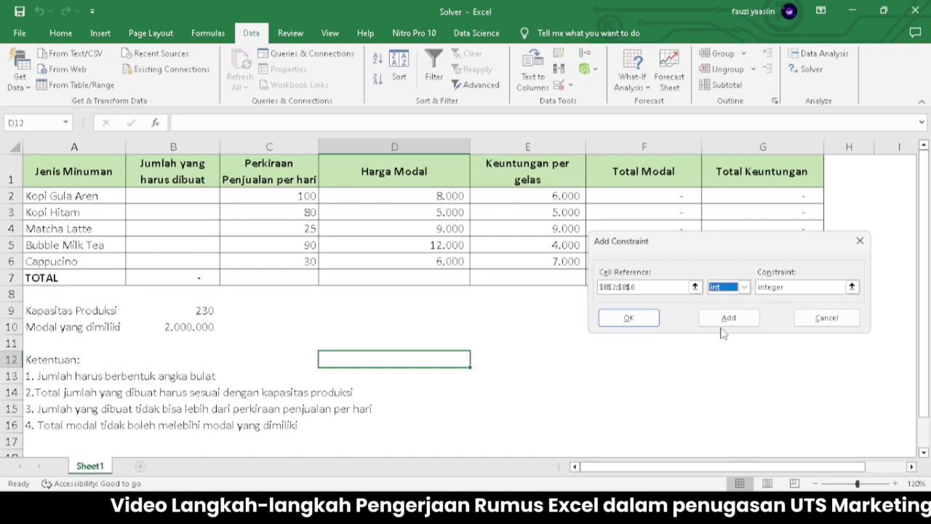
left_click(704, 320)
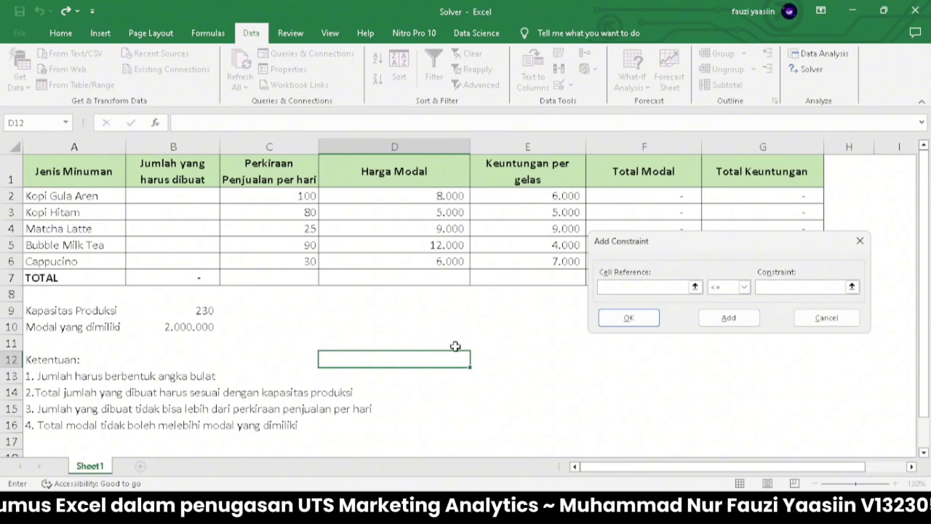
Step: Add a Solver constraint that the total quantity in B7 equals the Kapasitas Produksi value in B9
left_click(695, 287)
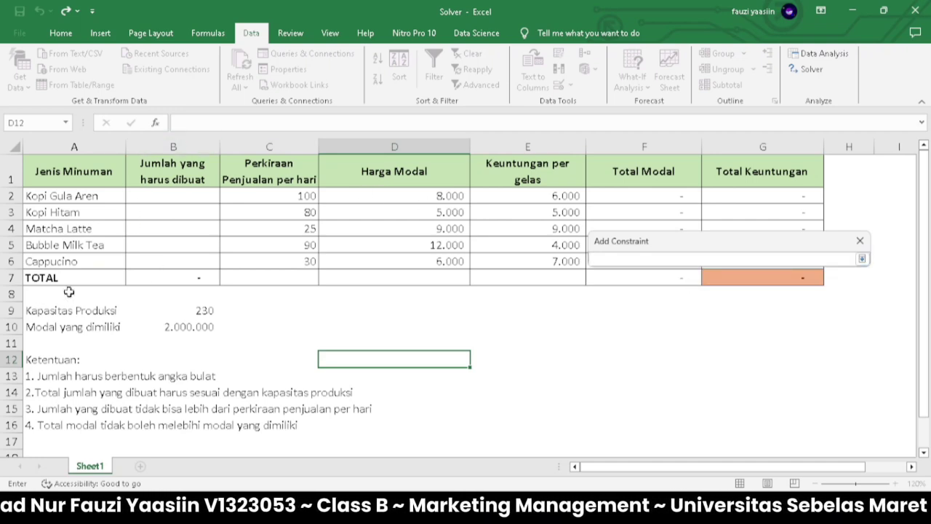
left_click(153, 276)
key("Return")
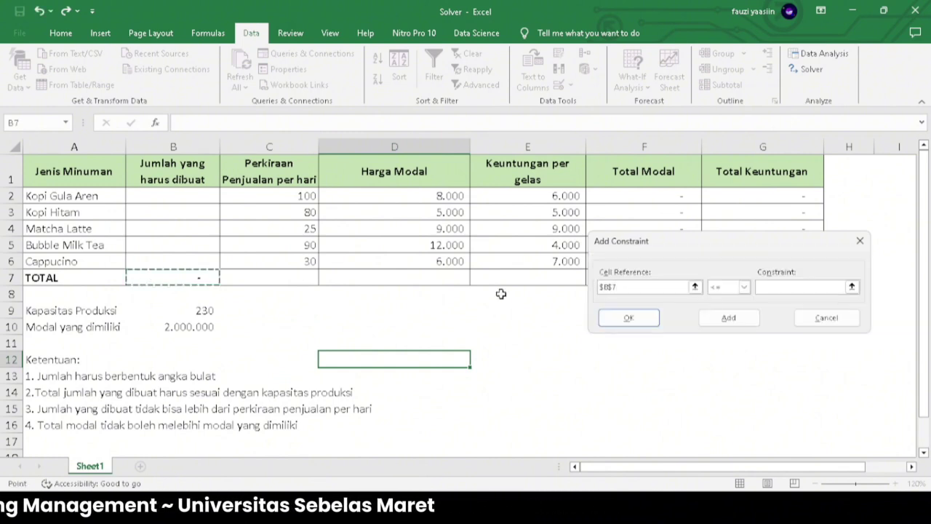
left_click(744, 289)
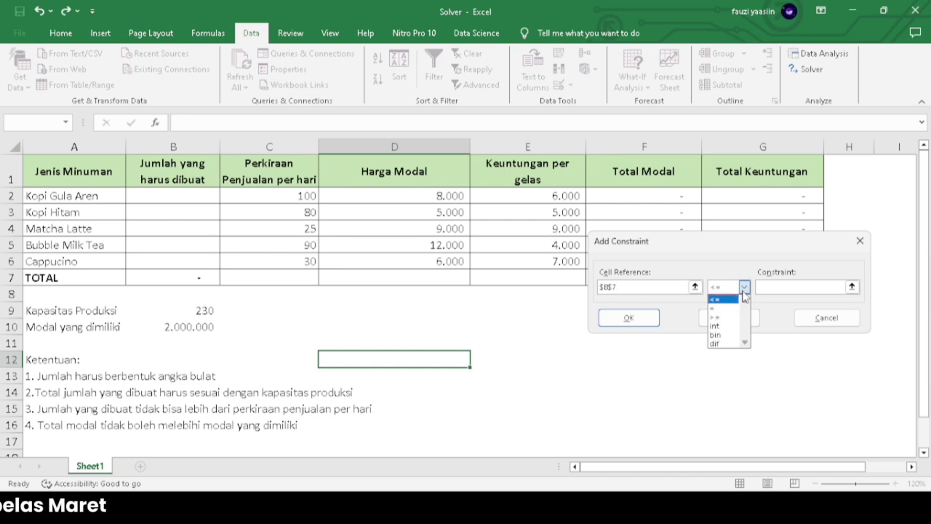
left_click(732, 308)
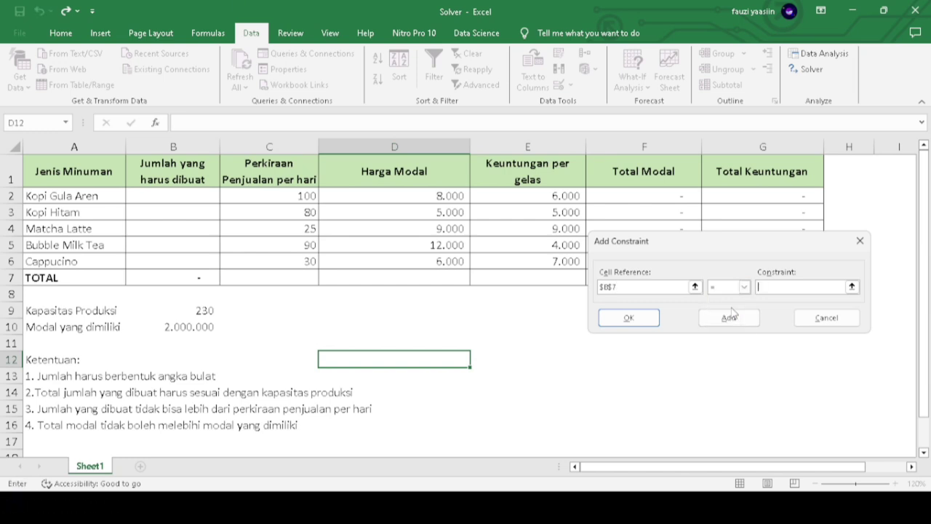
left_click(852, 287)
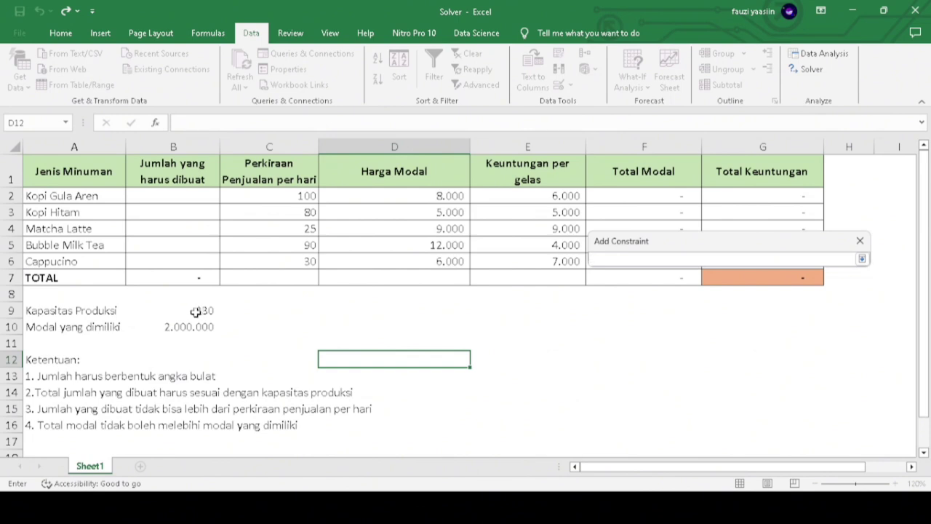
left_click(189, 311)
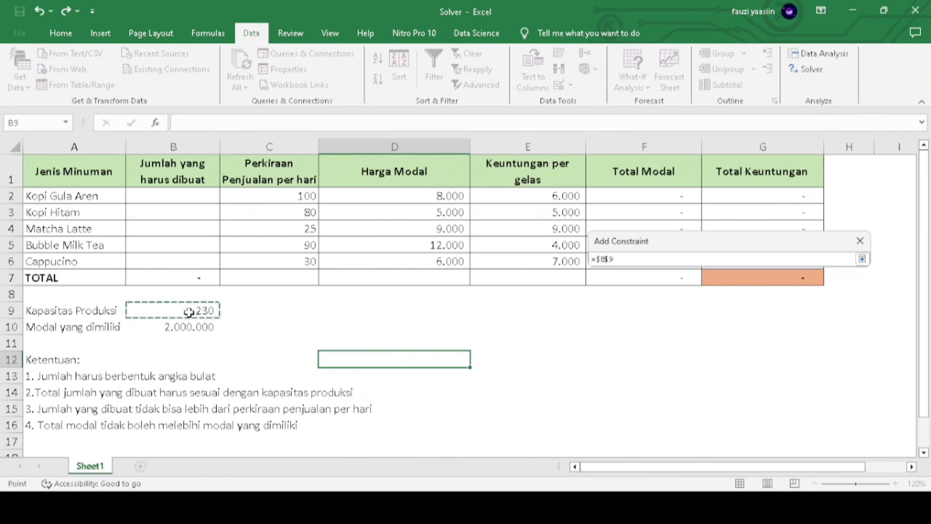
key("Return")
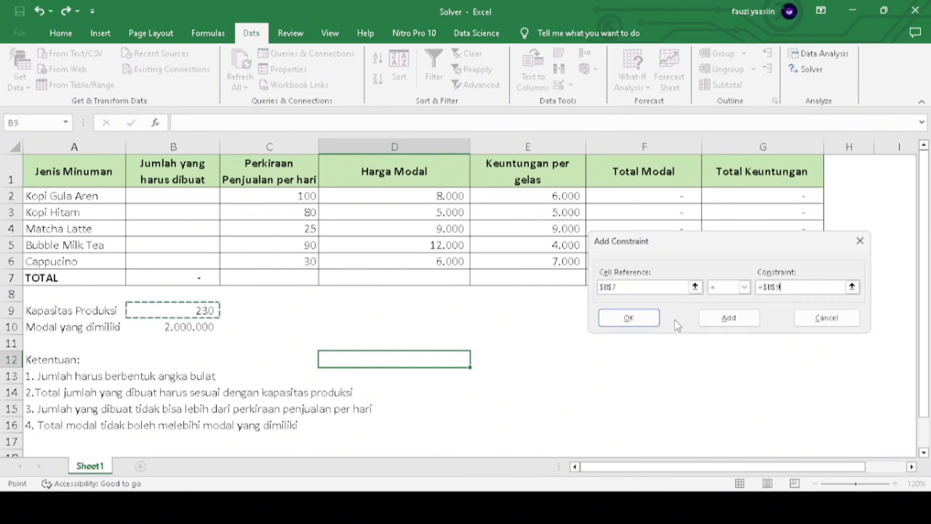
left_click(712, 324)
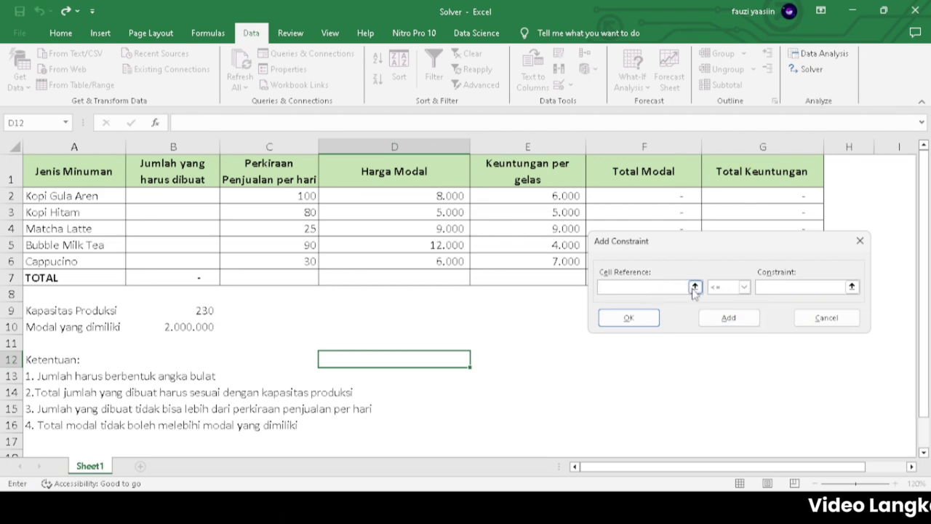
Step: Add the last Solver constraint, Total Modal in F7 <= Modal yang dimiliki in B10, and return to the Solver parameters
left_click(694, 286)
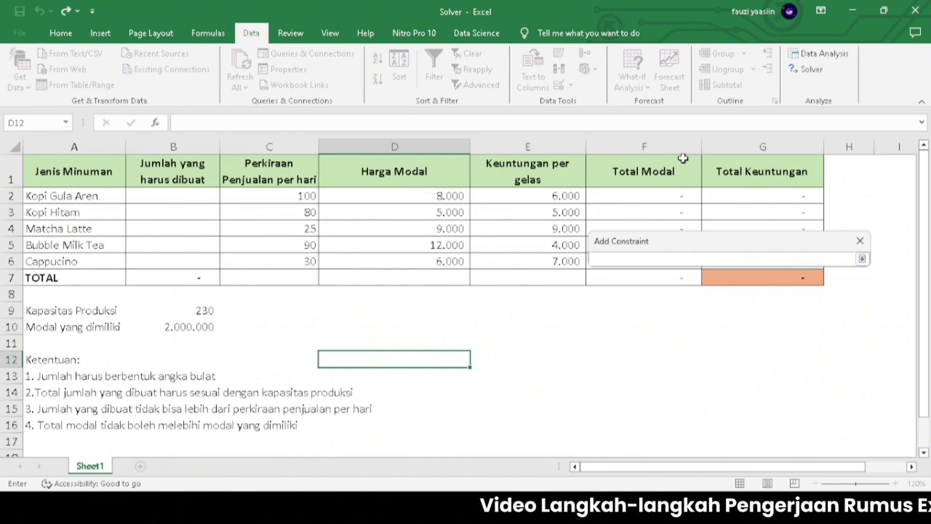
left_click(616, 274)
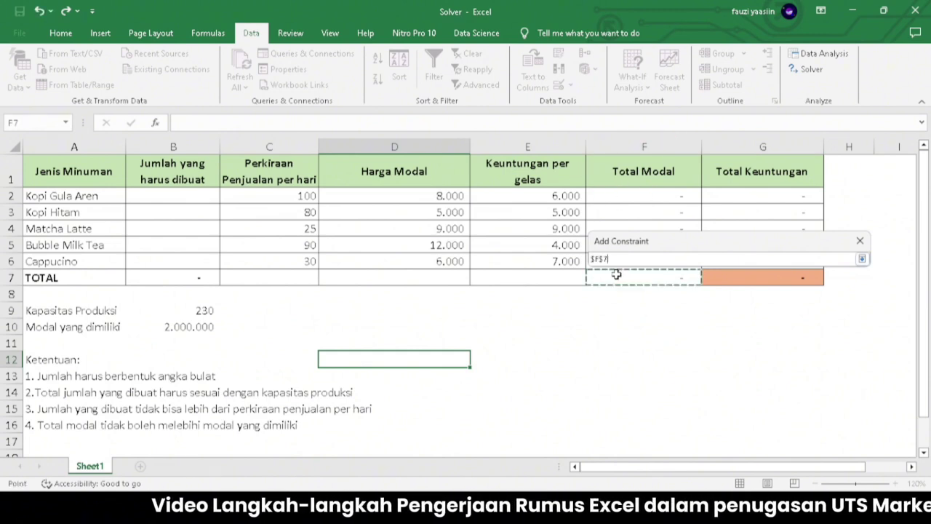
key("Return")
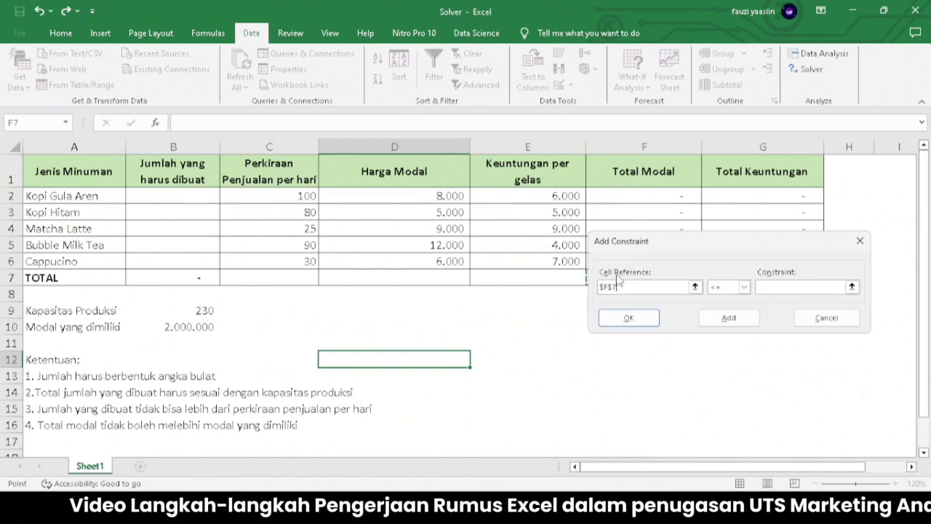
left_click(744, 287)
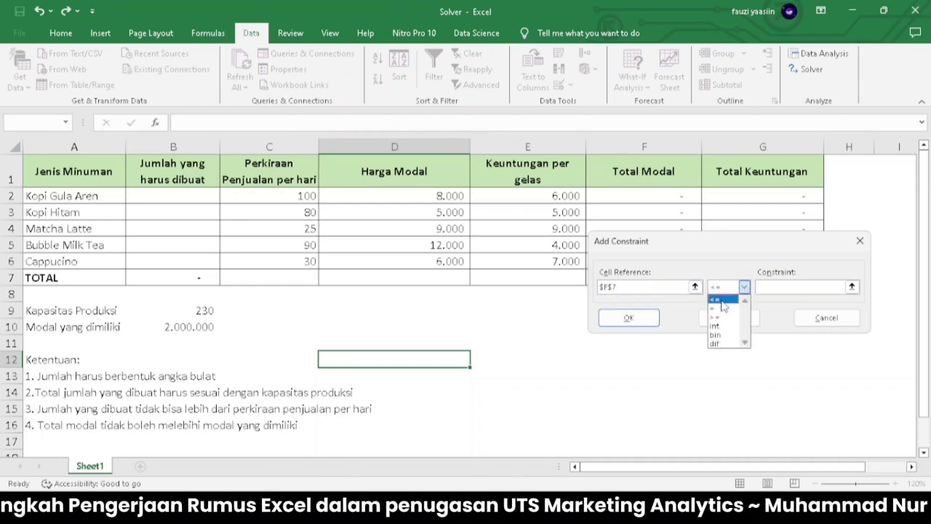
left_click(720, 299)
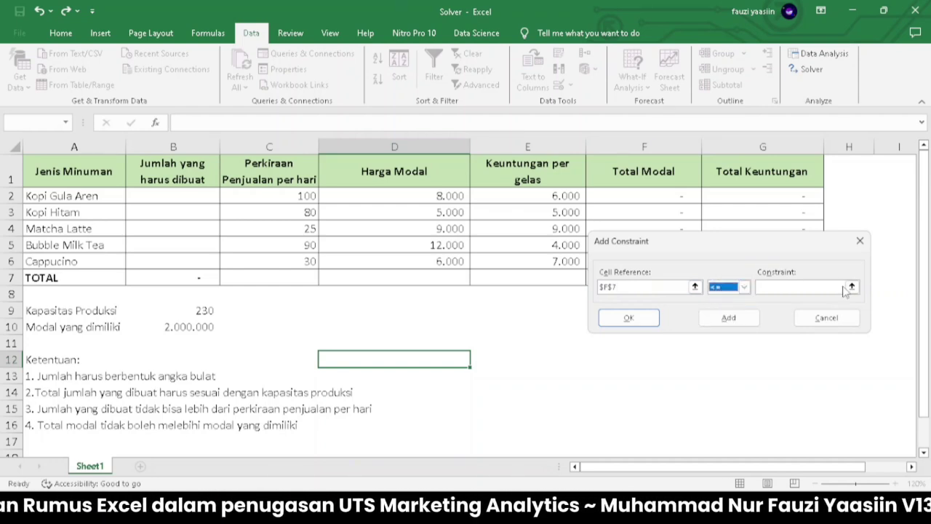
left_click(851, 288)
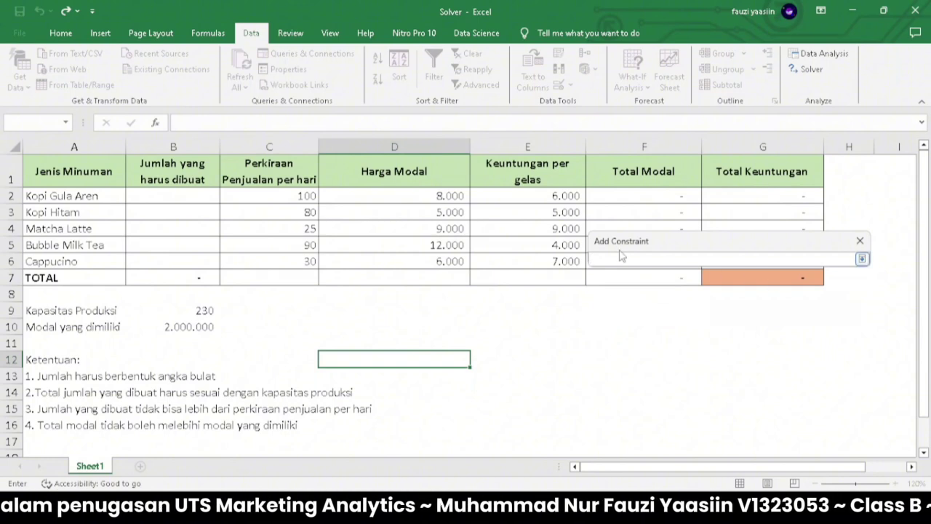
left_click(201, 327)
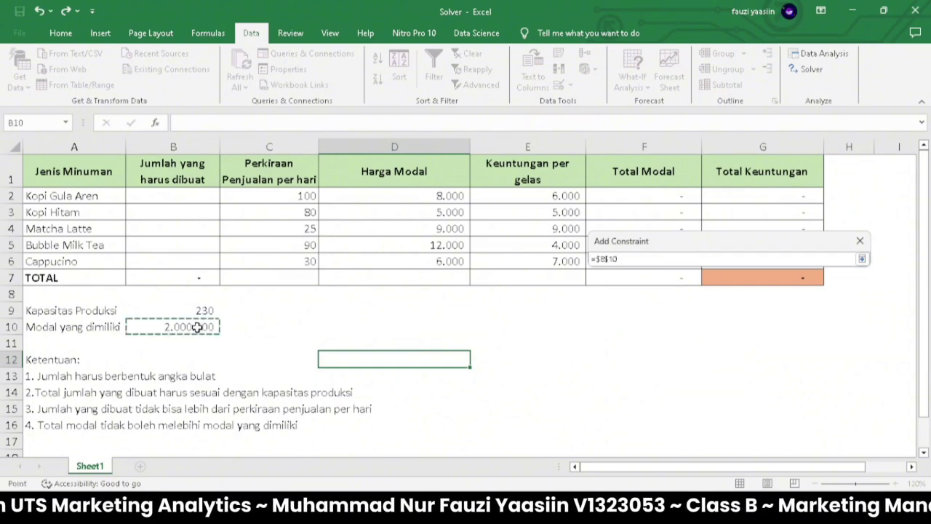
key("Return")
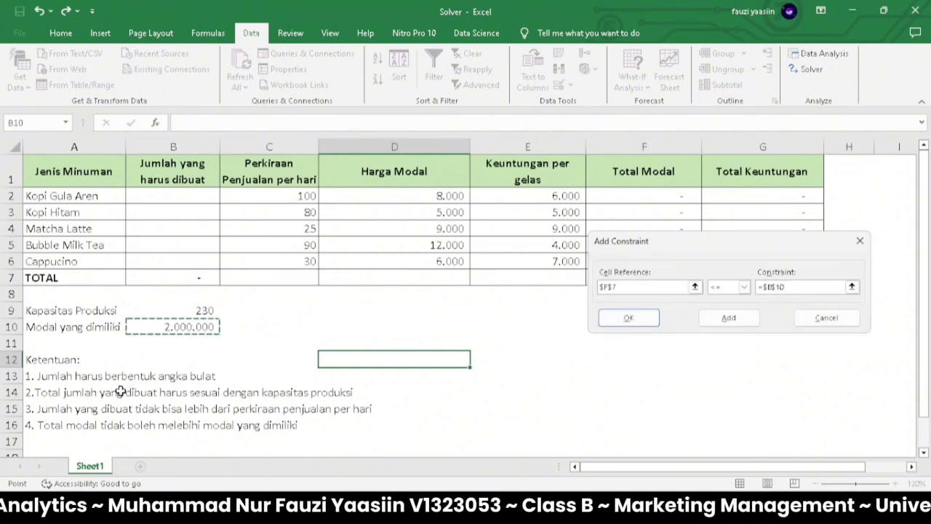
left_click(631, 322)
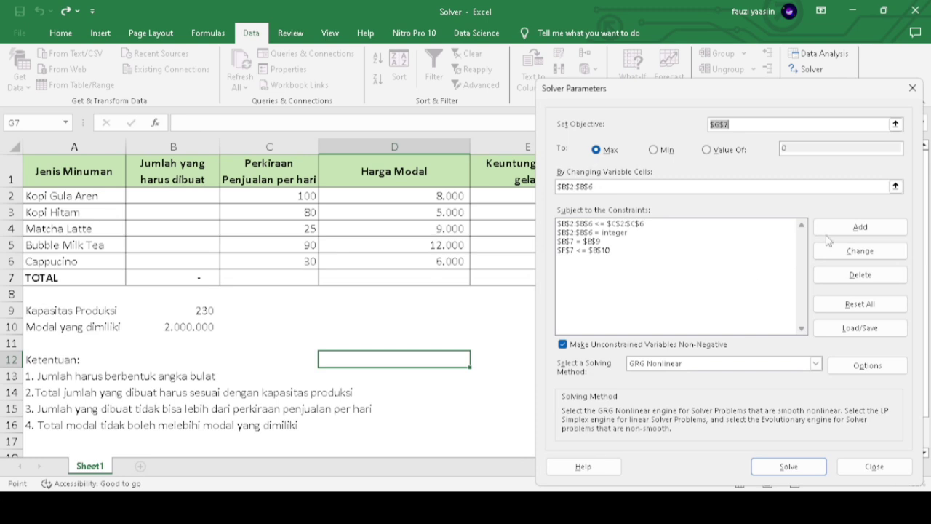
Step: Solve the model with GRG Nonlinear, keep the Solver solution and check the resulting drink quantities in column B
left_click(757, 467)
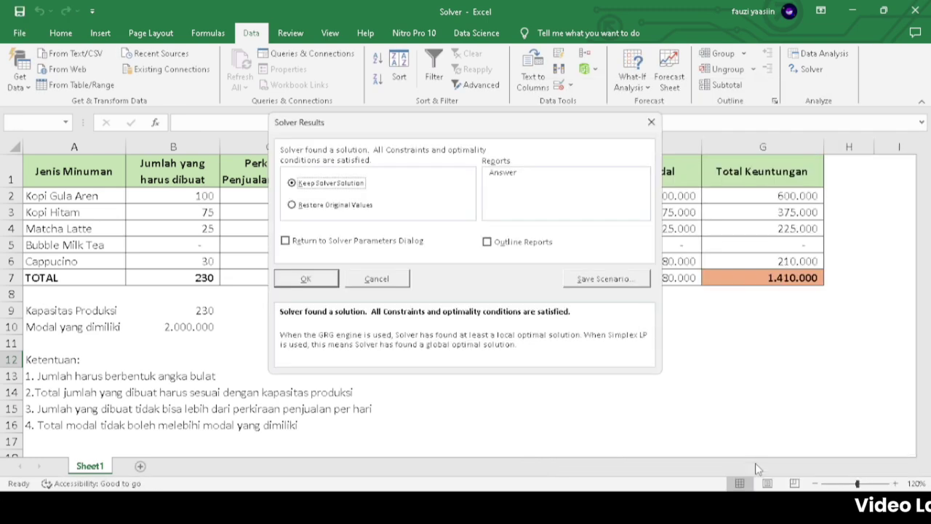
left_click(329, 277)
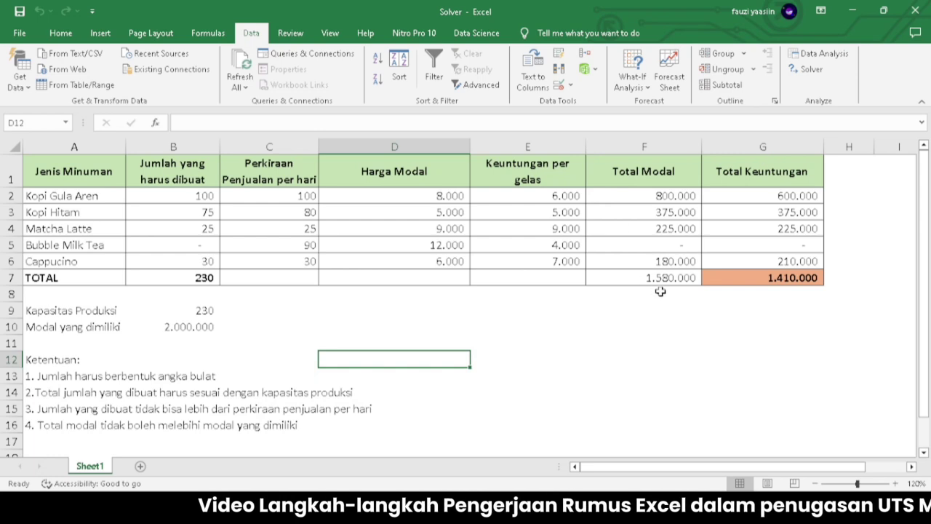
left_click(194, 198)
left_click(193, 222)
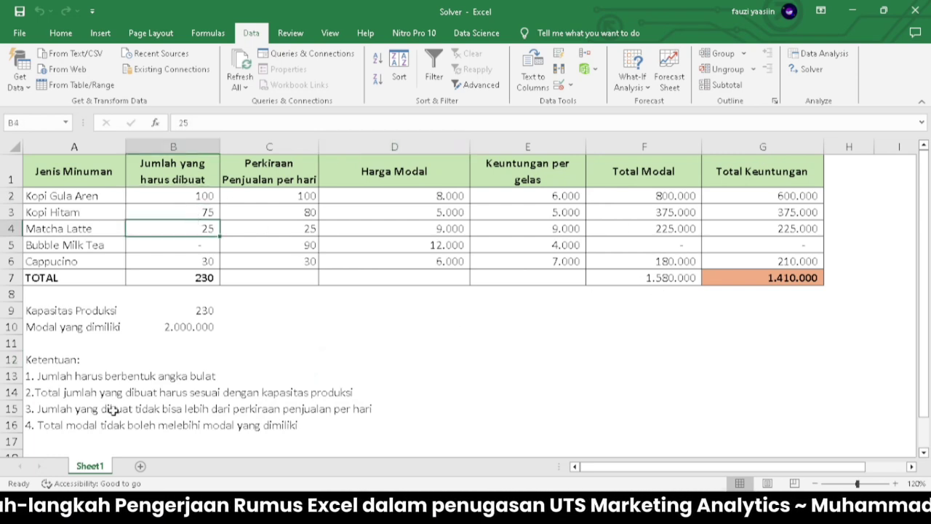